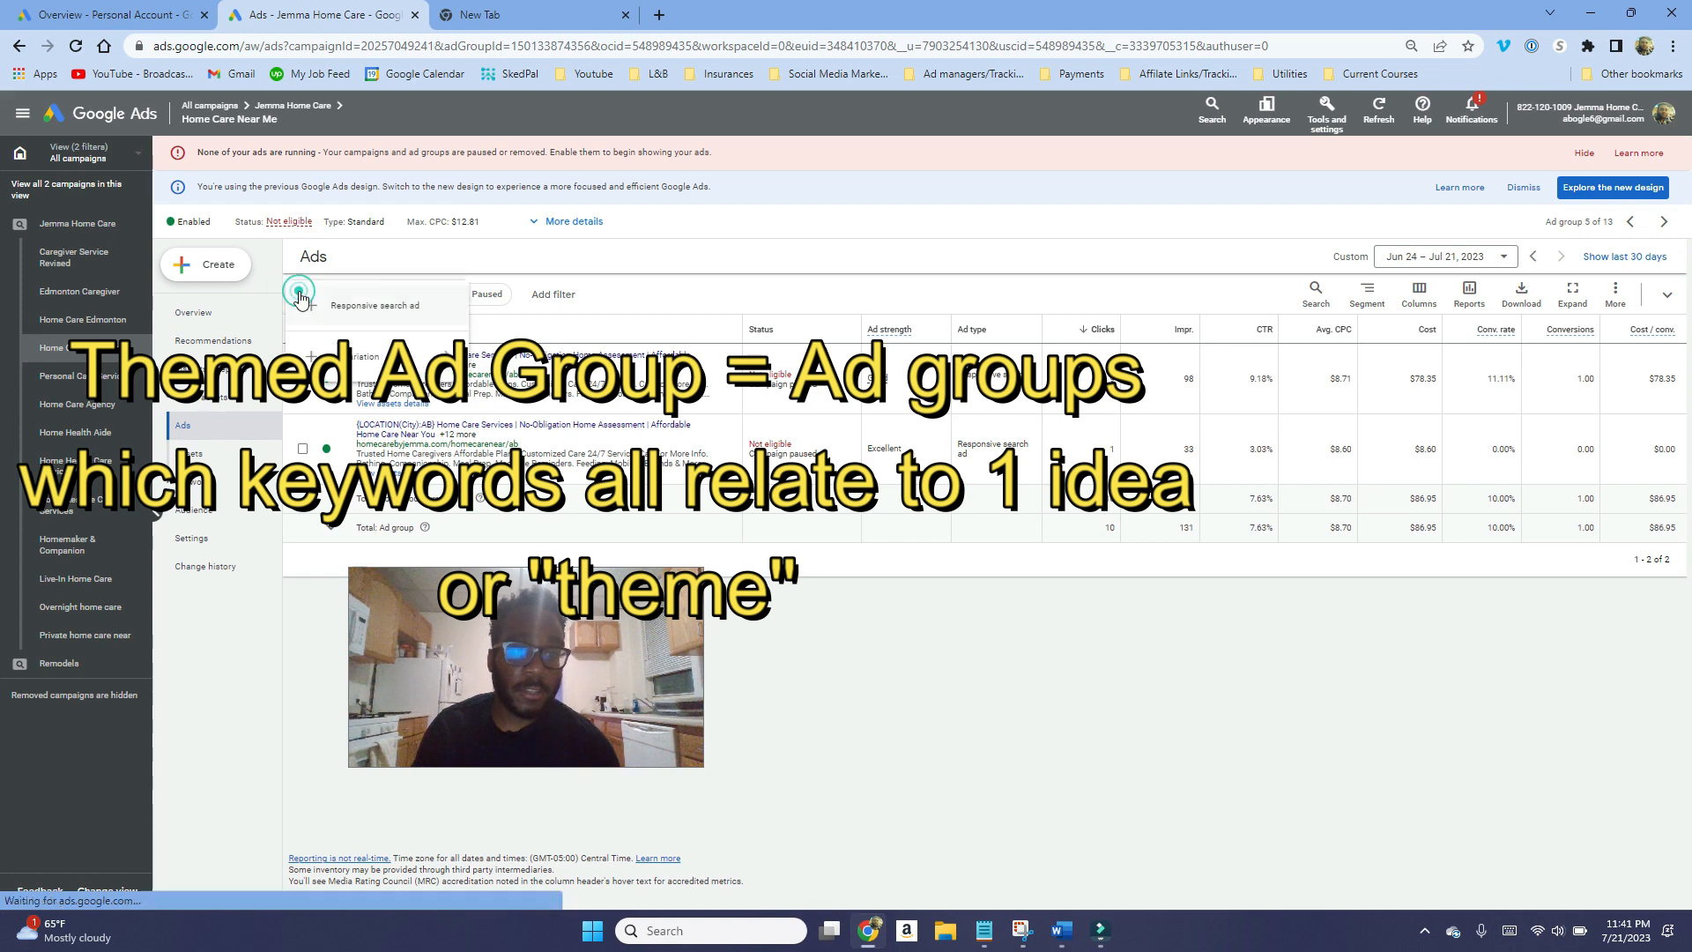
Start a new responsive search ad in the Home Care Near Me ad group.
left_click(361, 319)
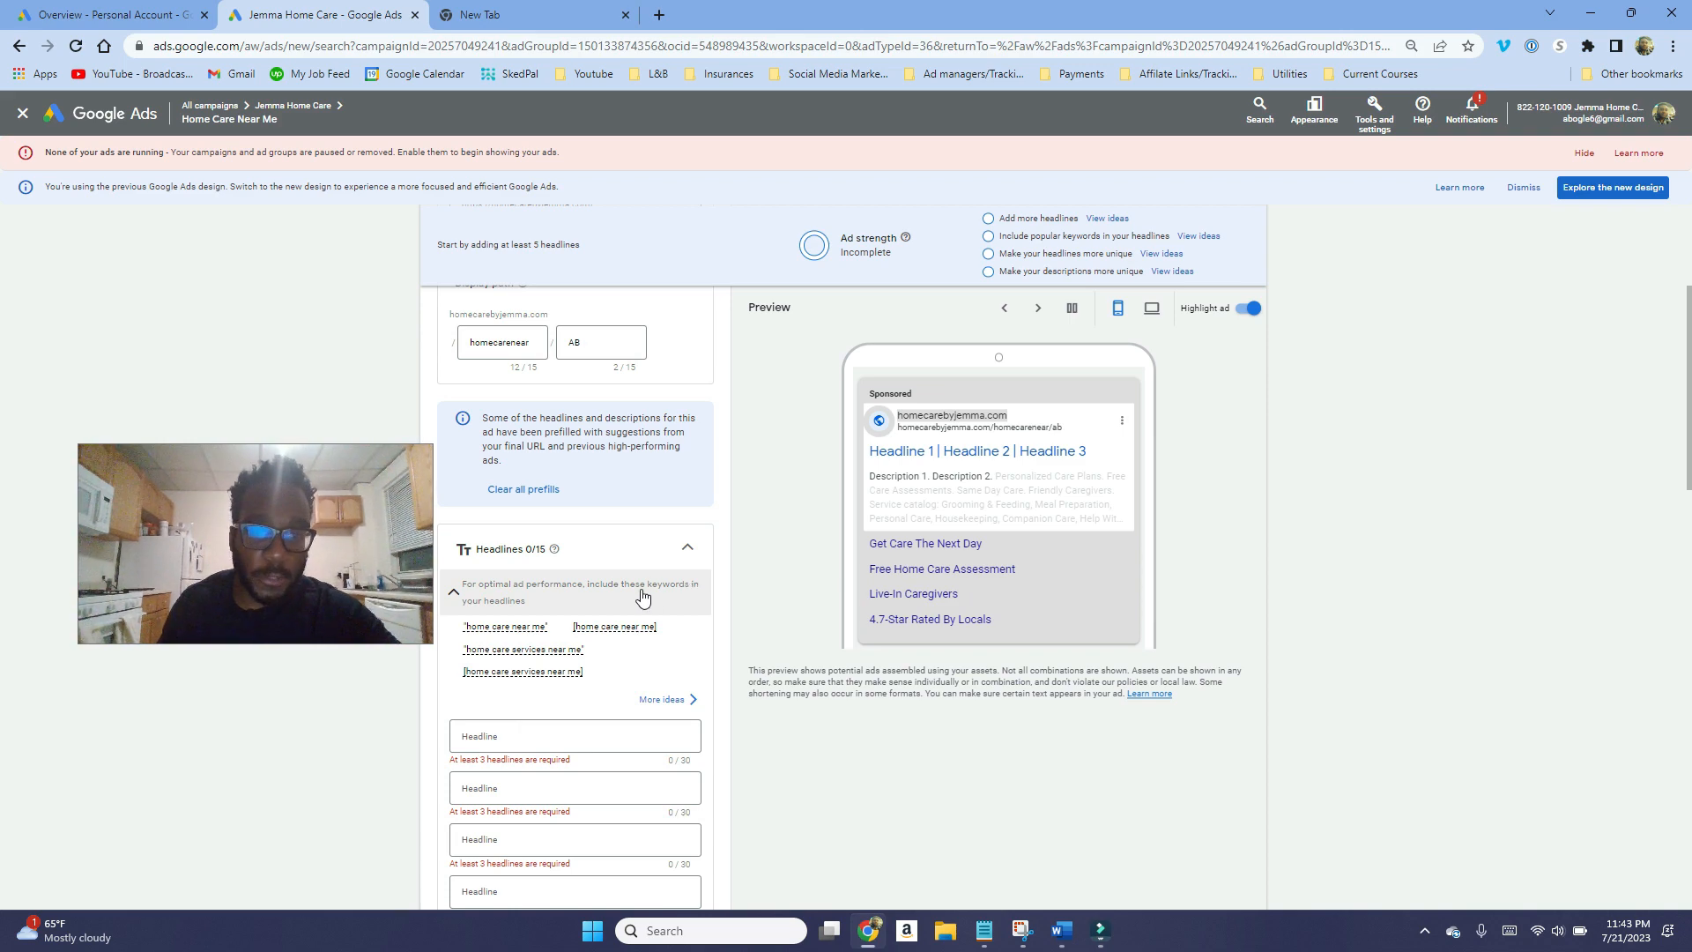
scroll(638, 595, "up", 3)
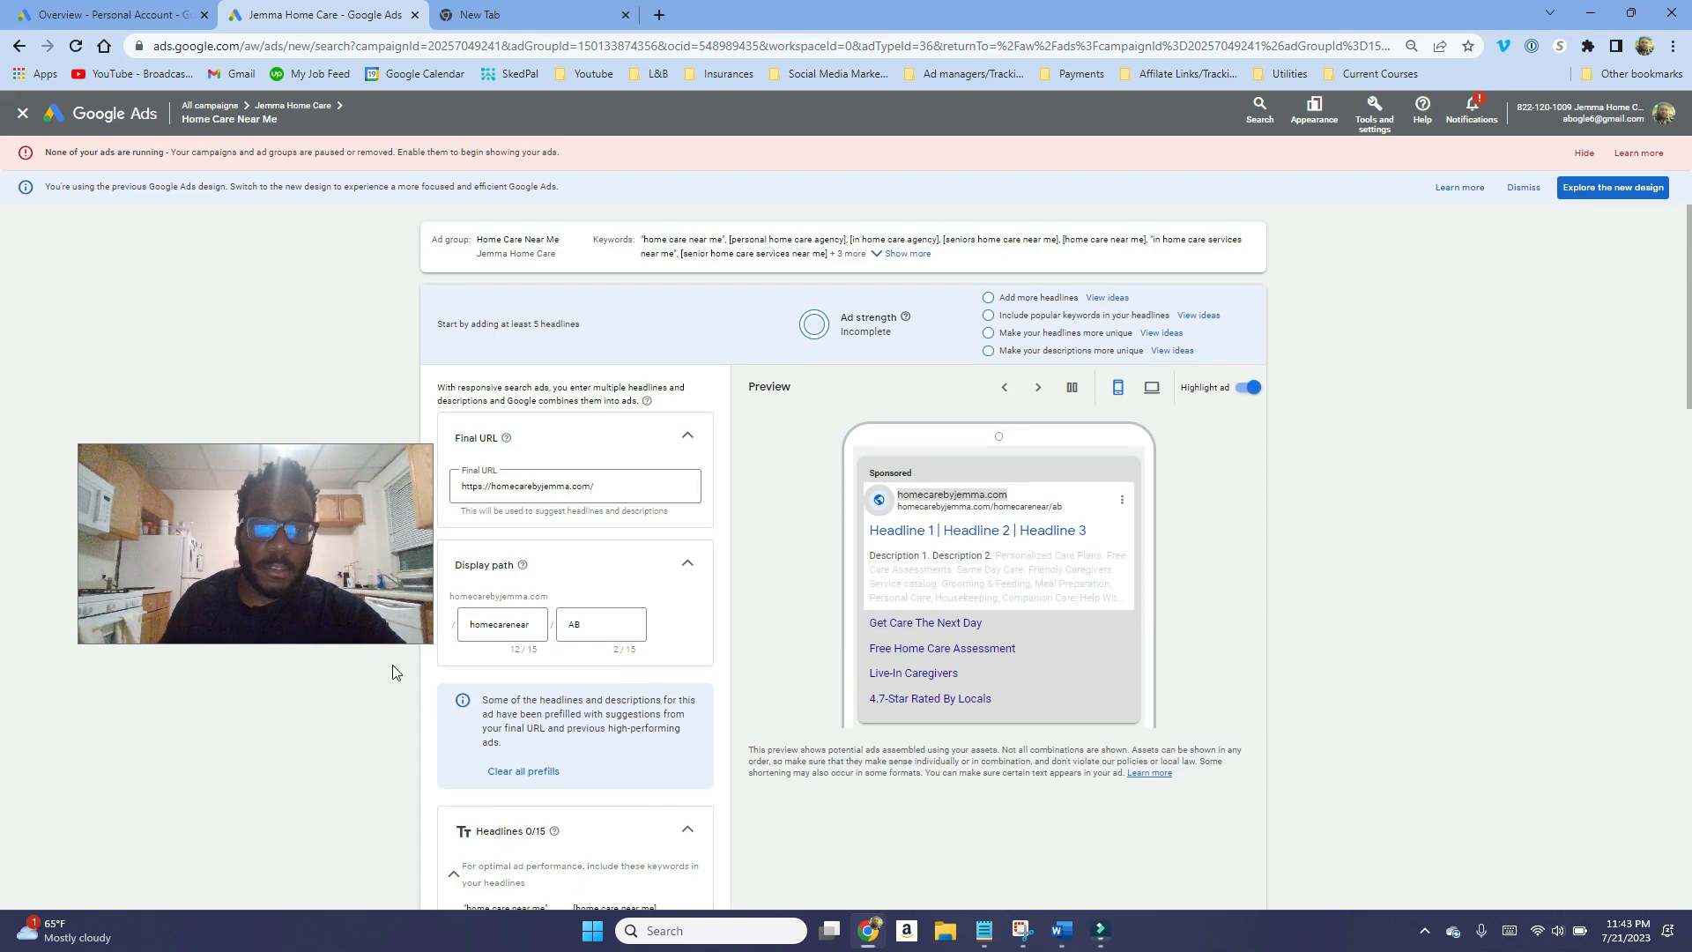
Examine the new ad's form, from the suggested keywords and headline fields to the description fields and their character limits.
scroll(581, 696, "down", 8)
scroll(580, 711, "down", 5)
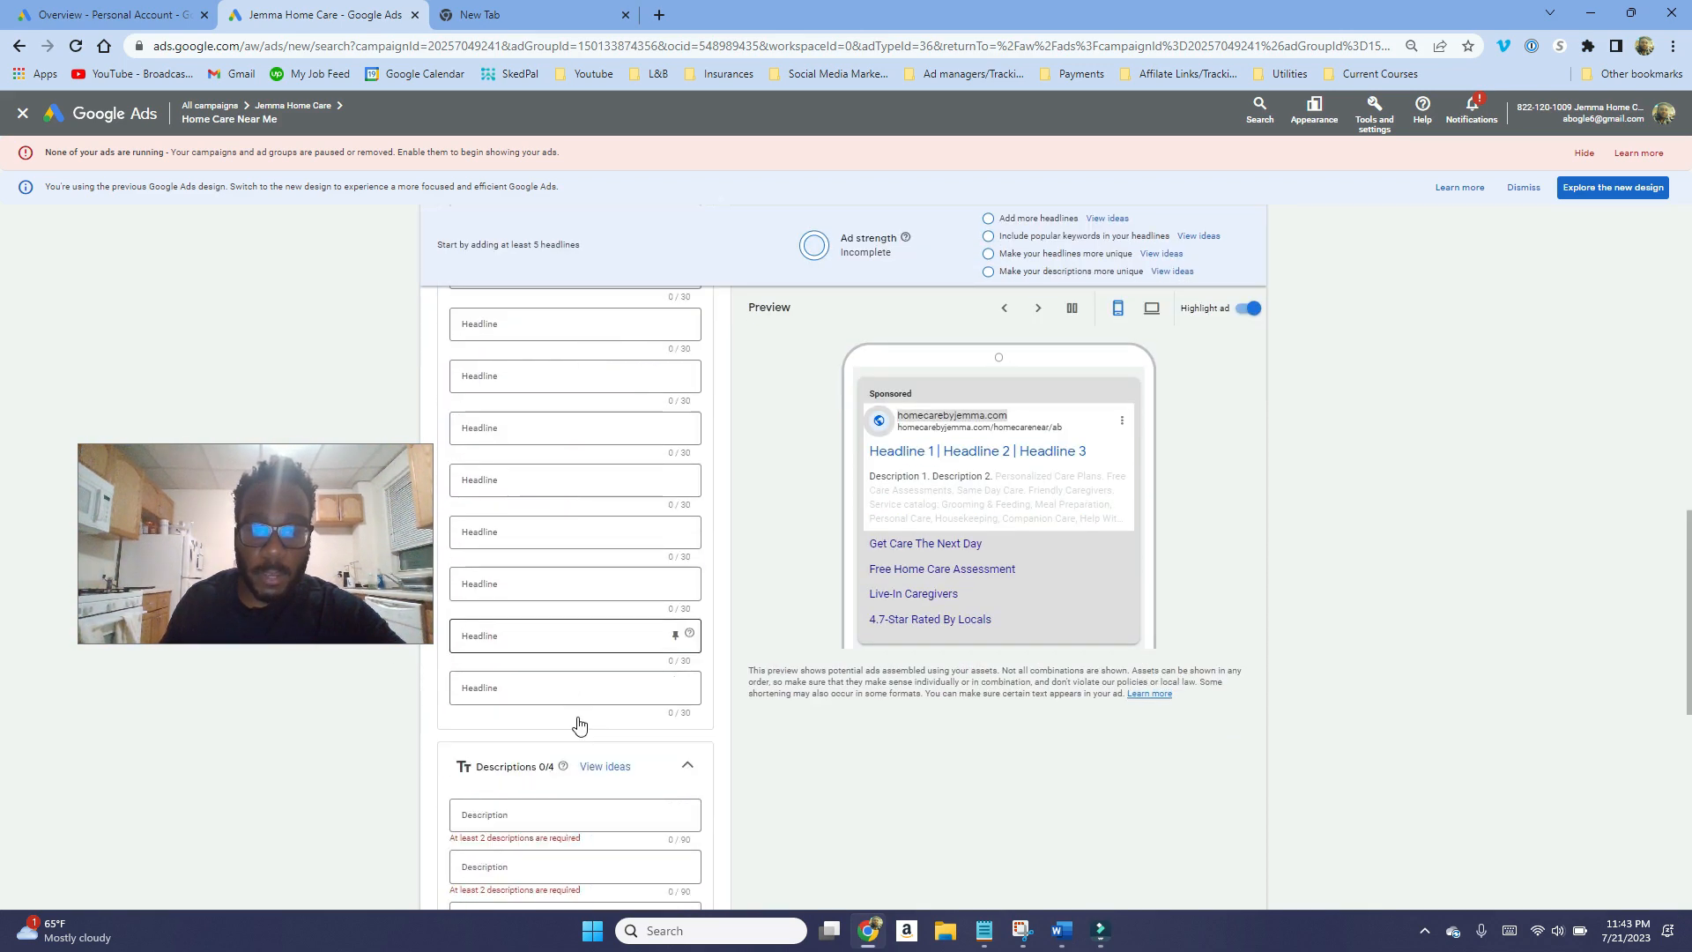
scroll(577, 718, "up", 4)
scroll(578, 722, "down", 1)
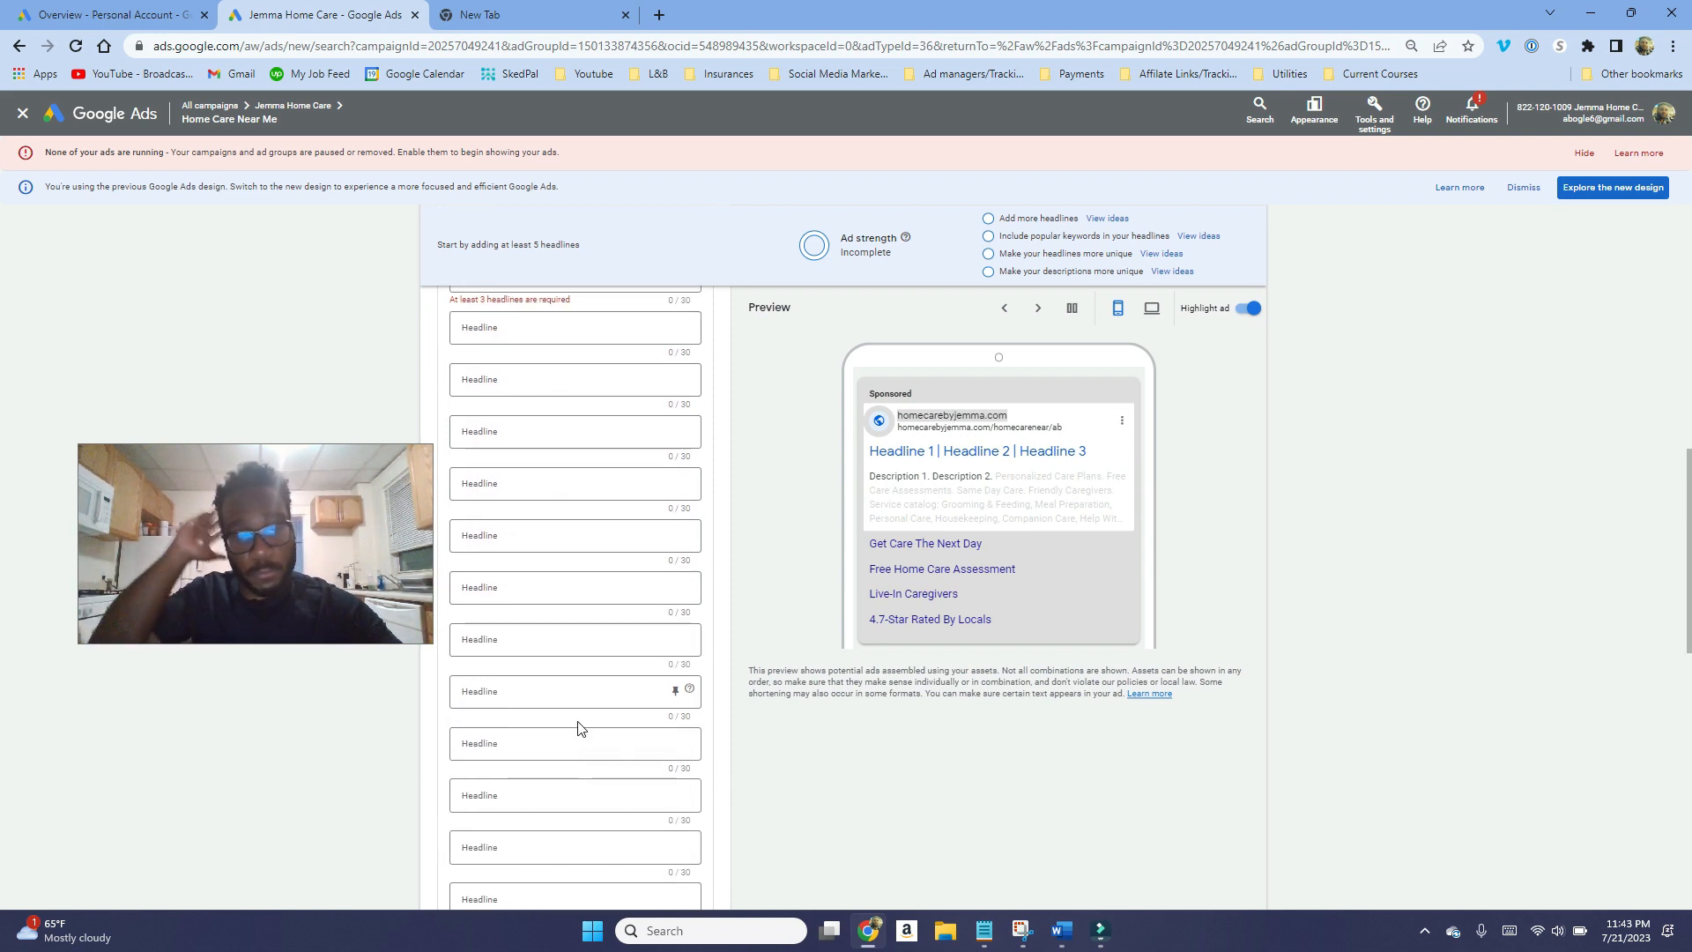
scroll(579, 724, "down", 2)
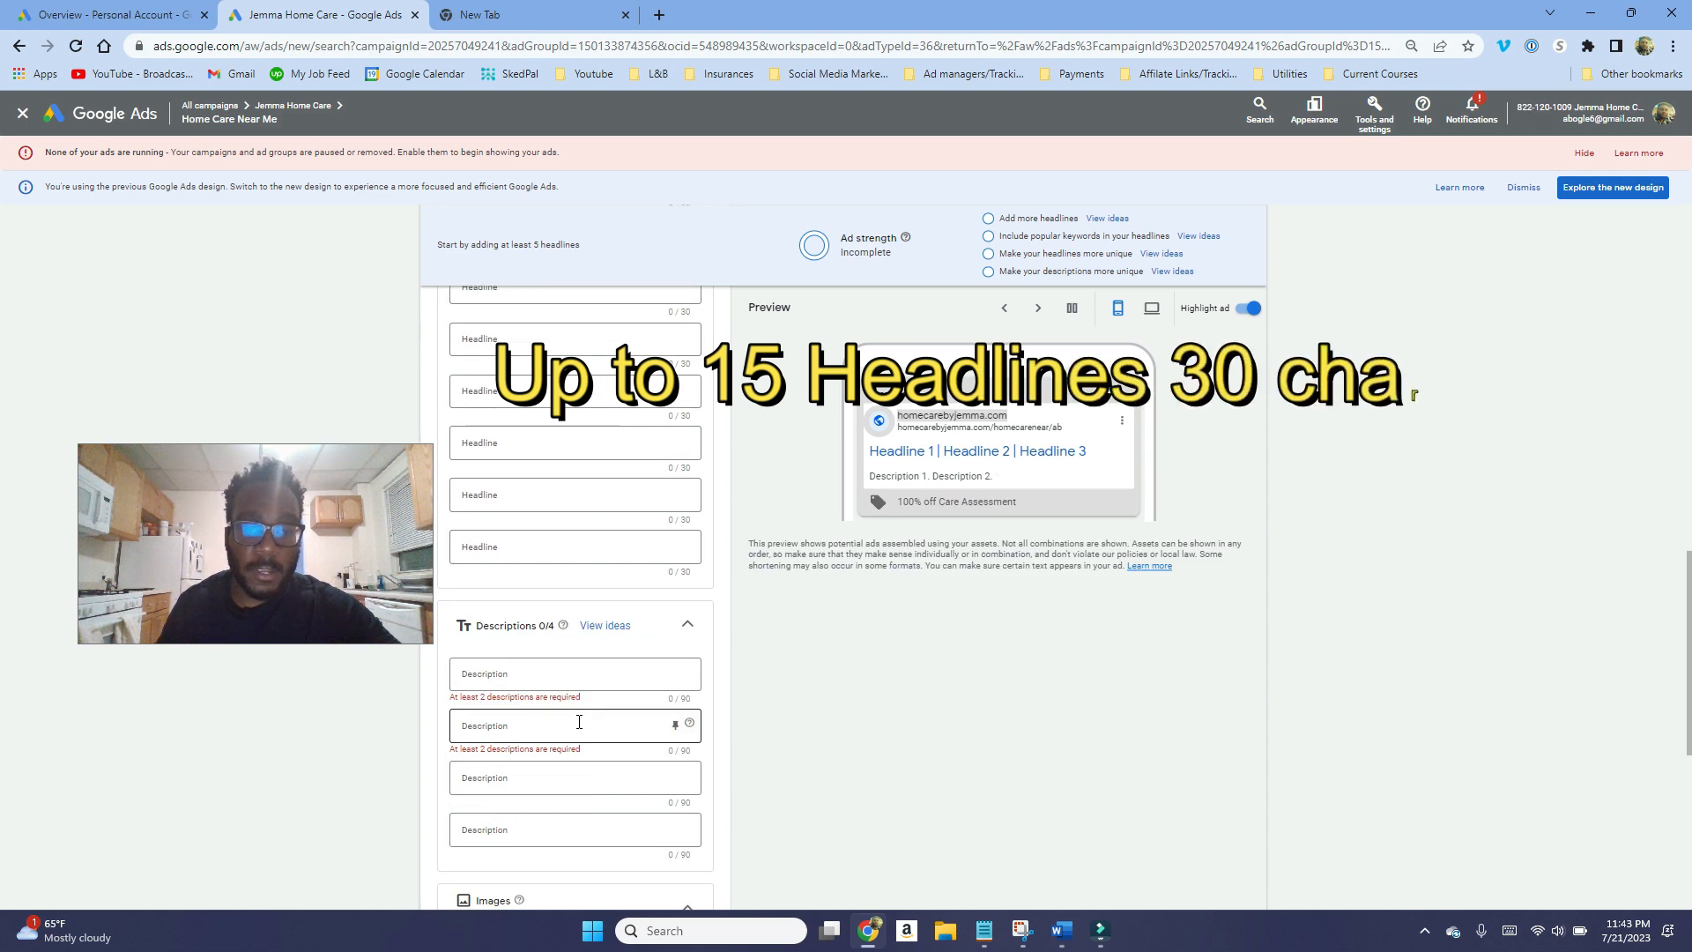
scroll(579, 721, "down", 3)
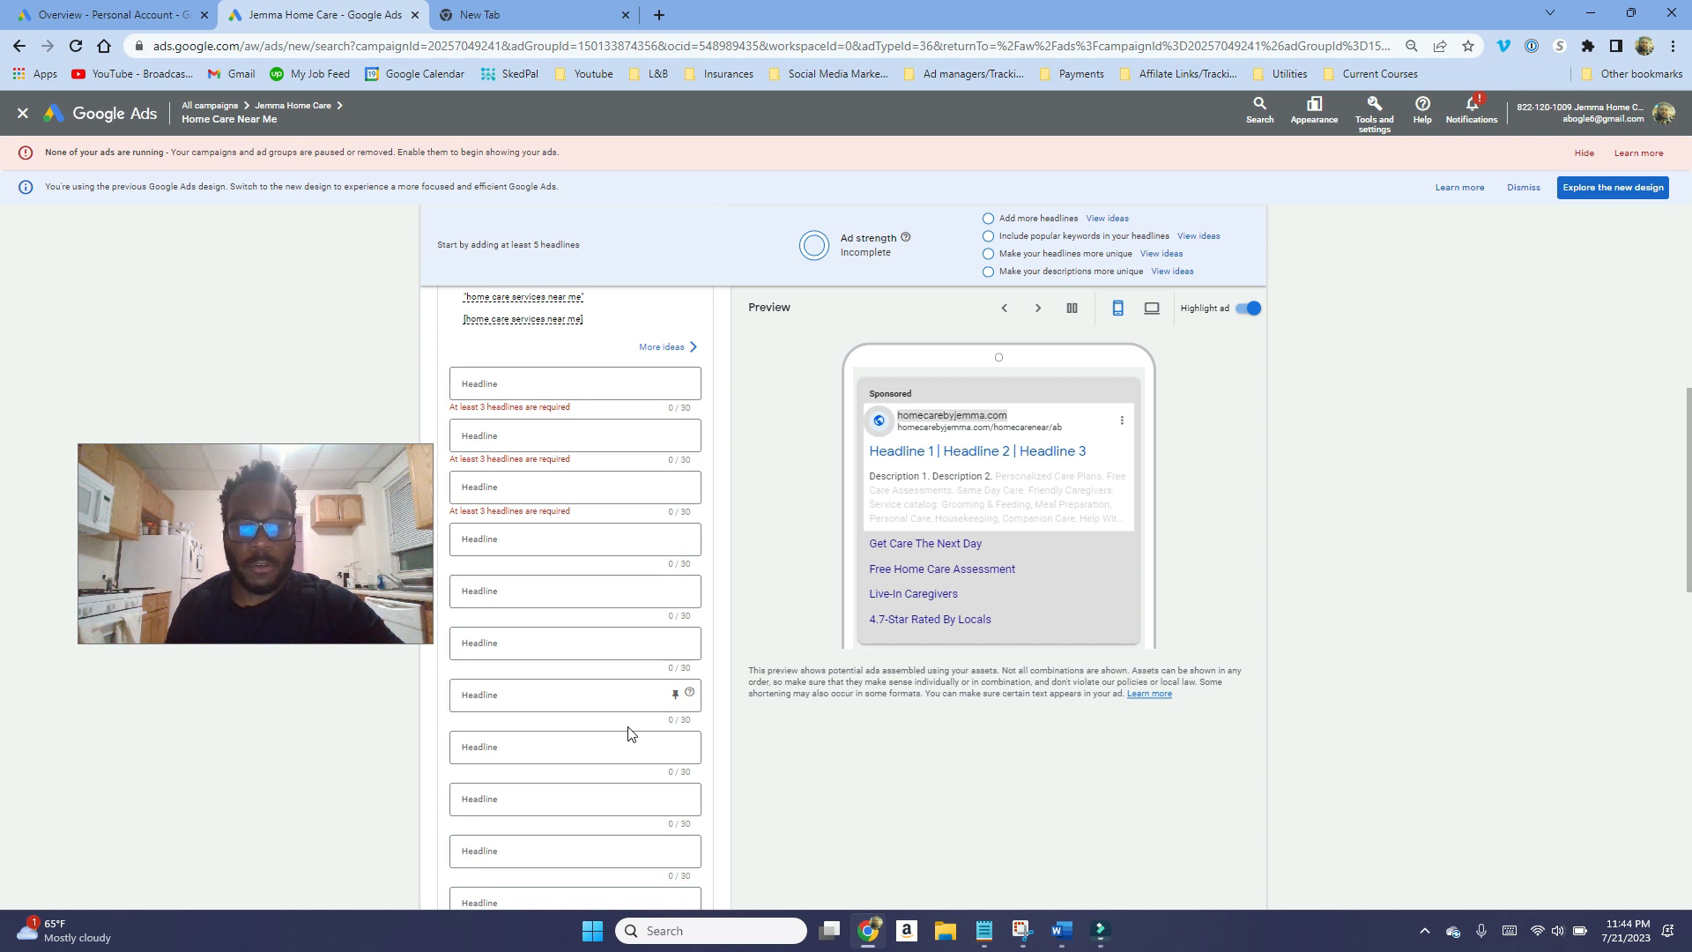
scroll(617, 740, "up", 2)
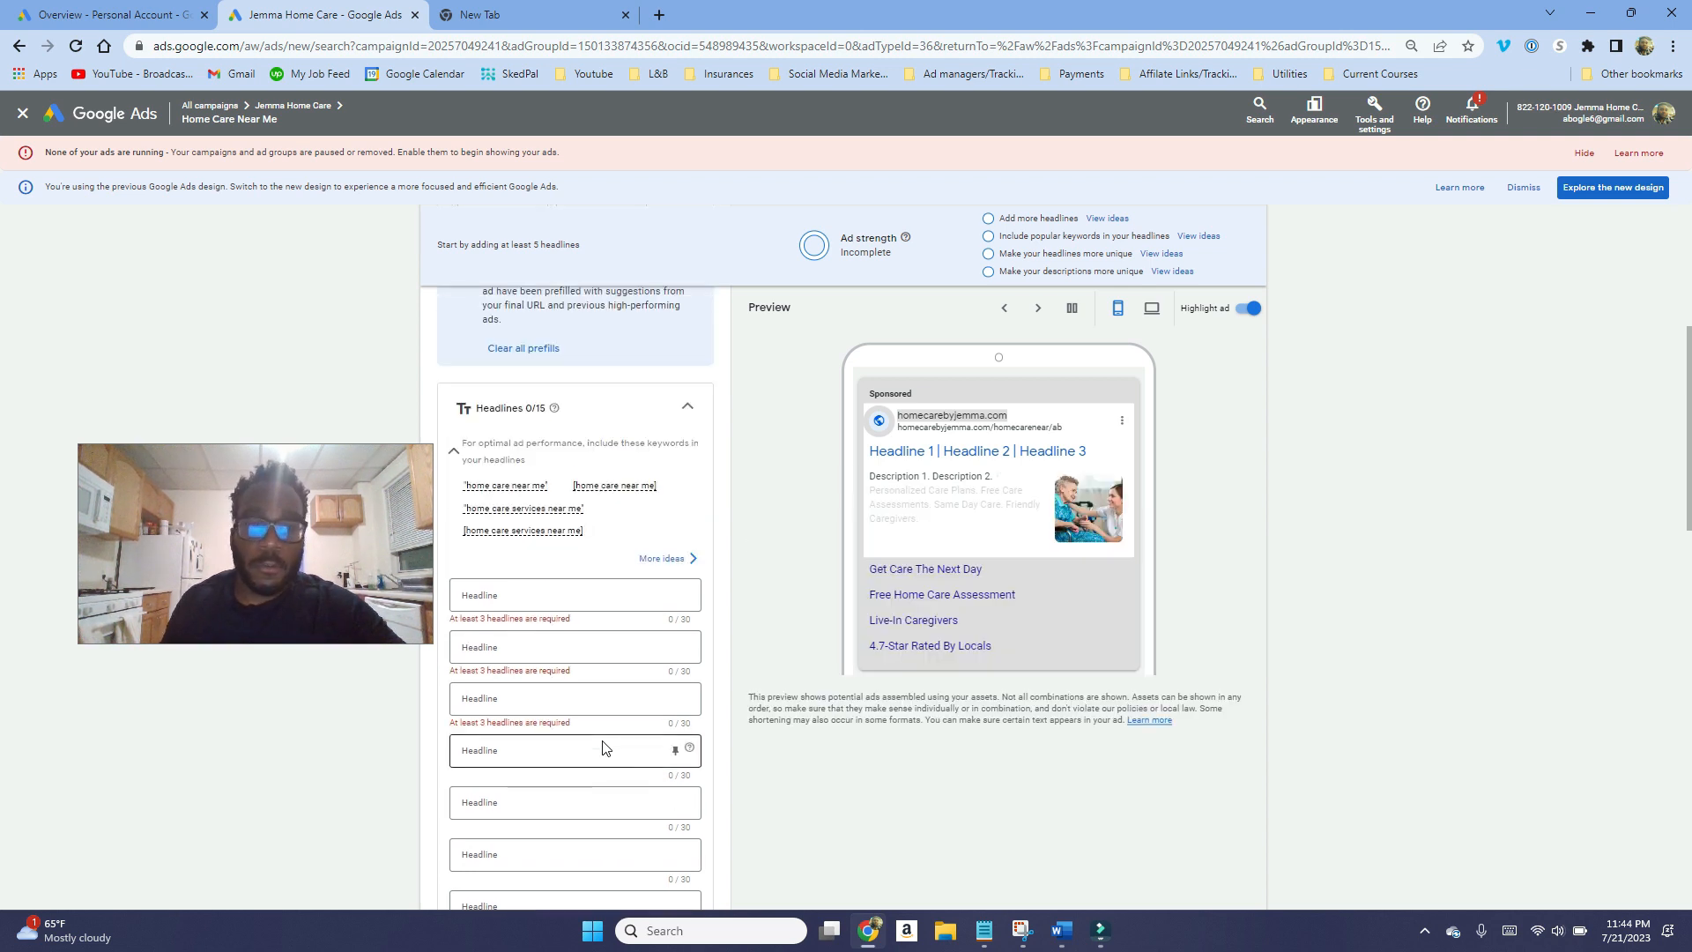
scroll(604, 748, "down", 1)
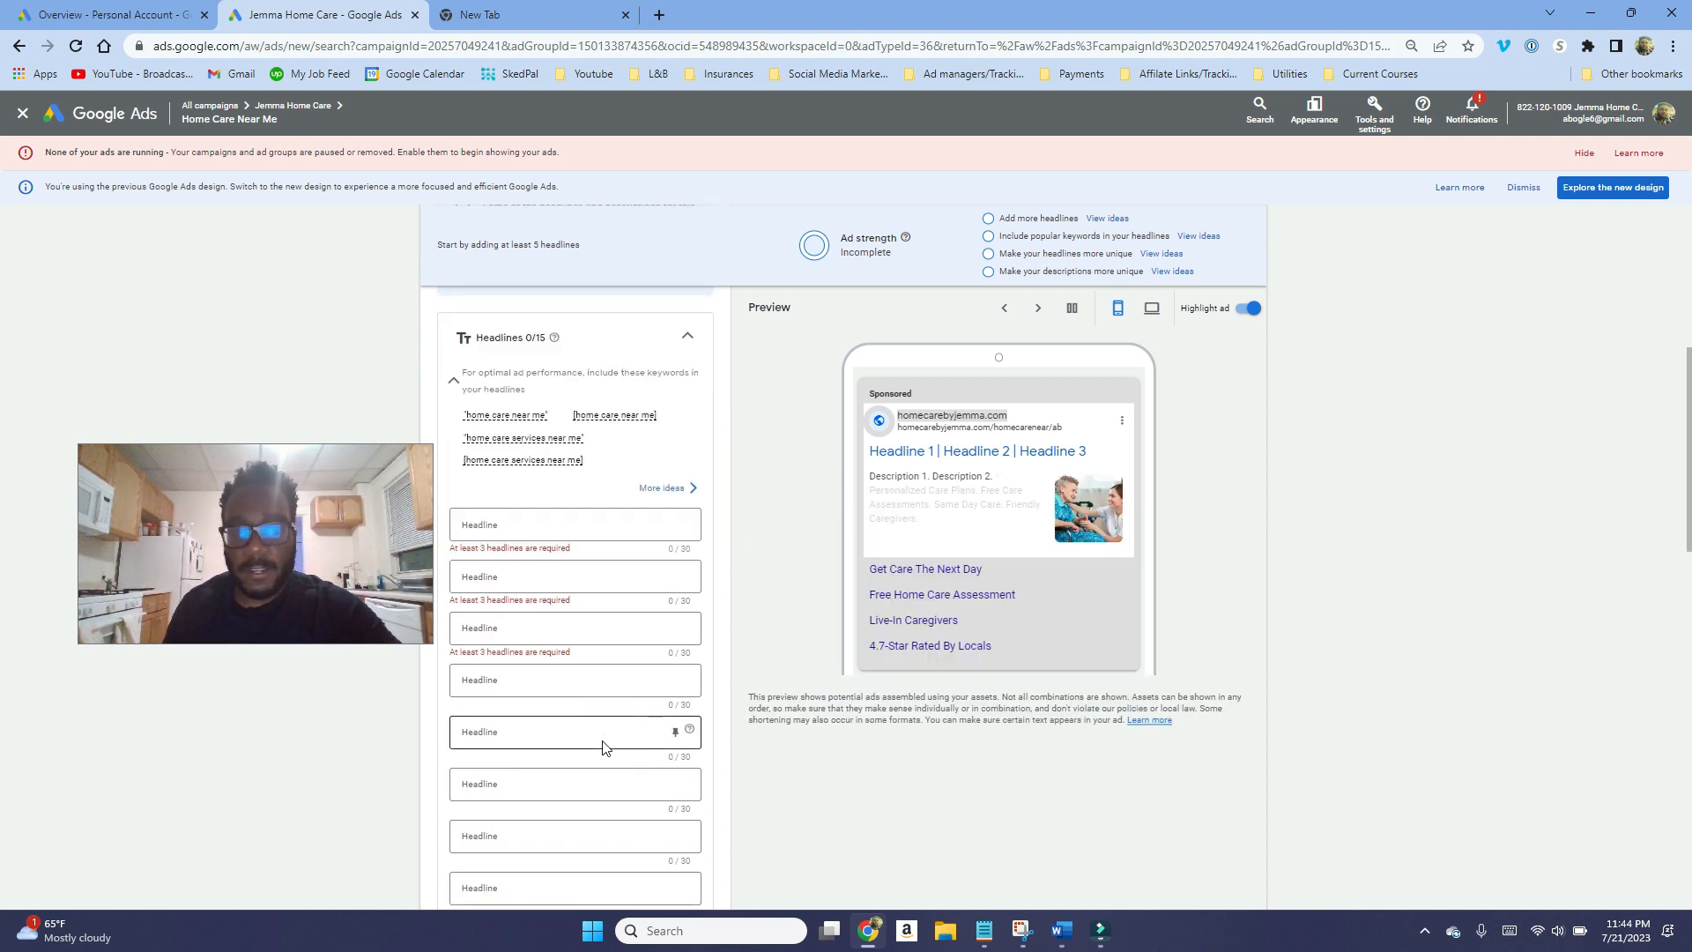
scroll(603, 747, "down", 1)
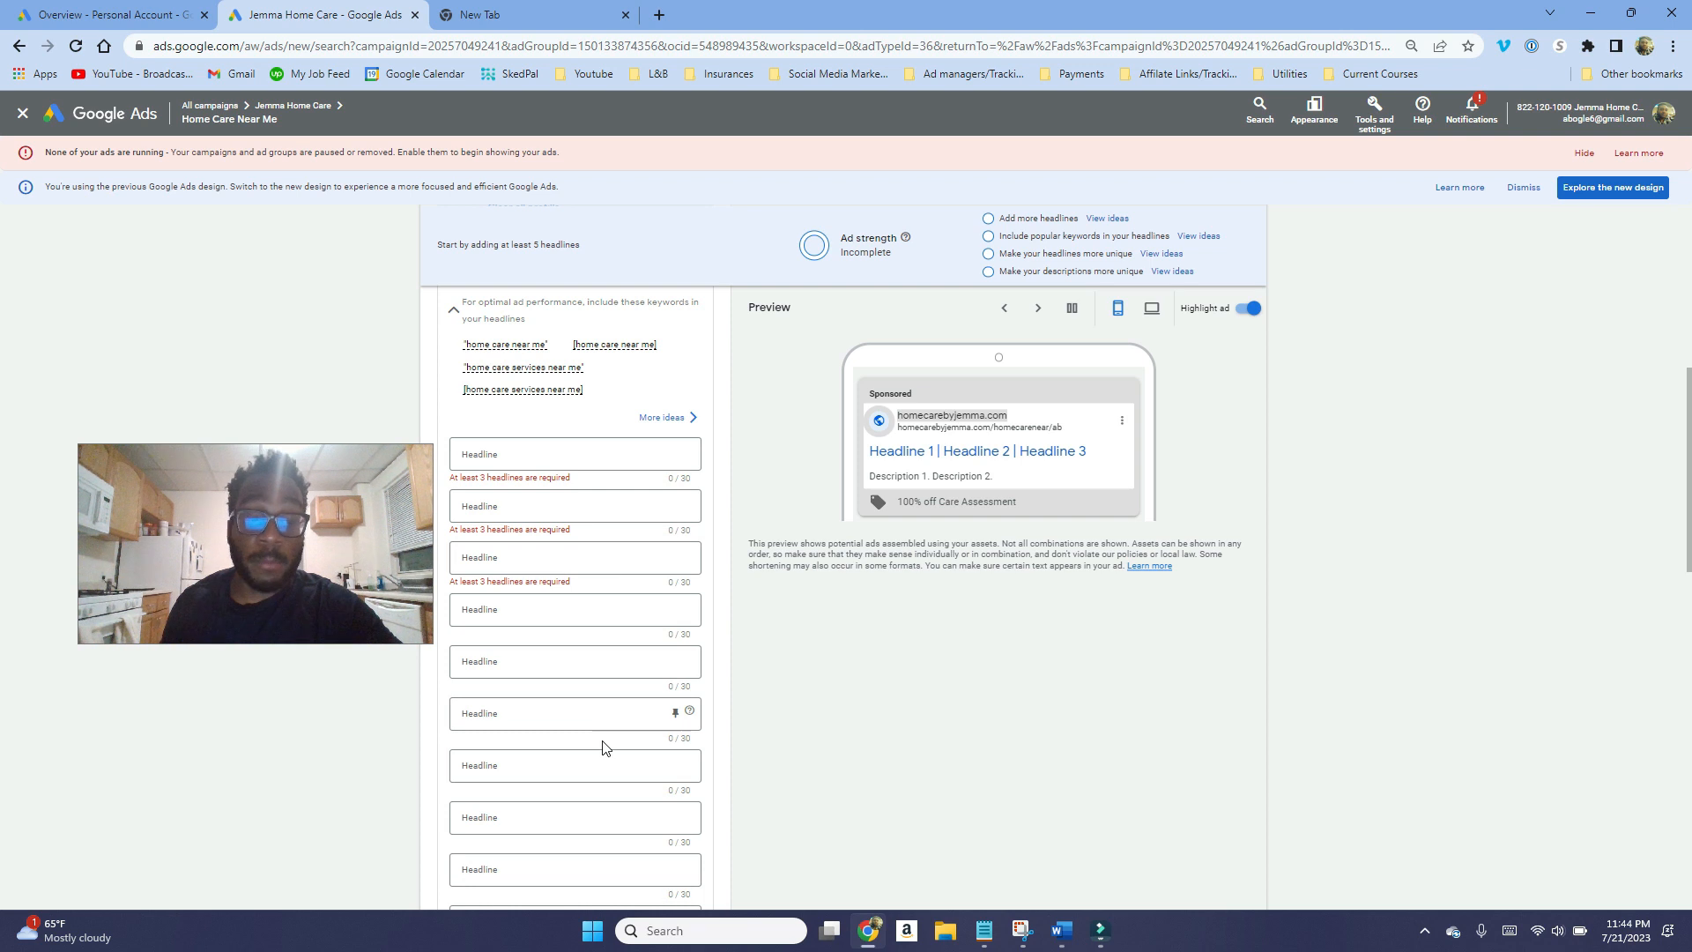
left_click_drag(273, 564, 213, 653)
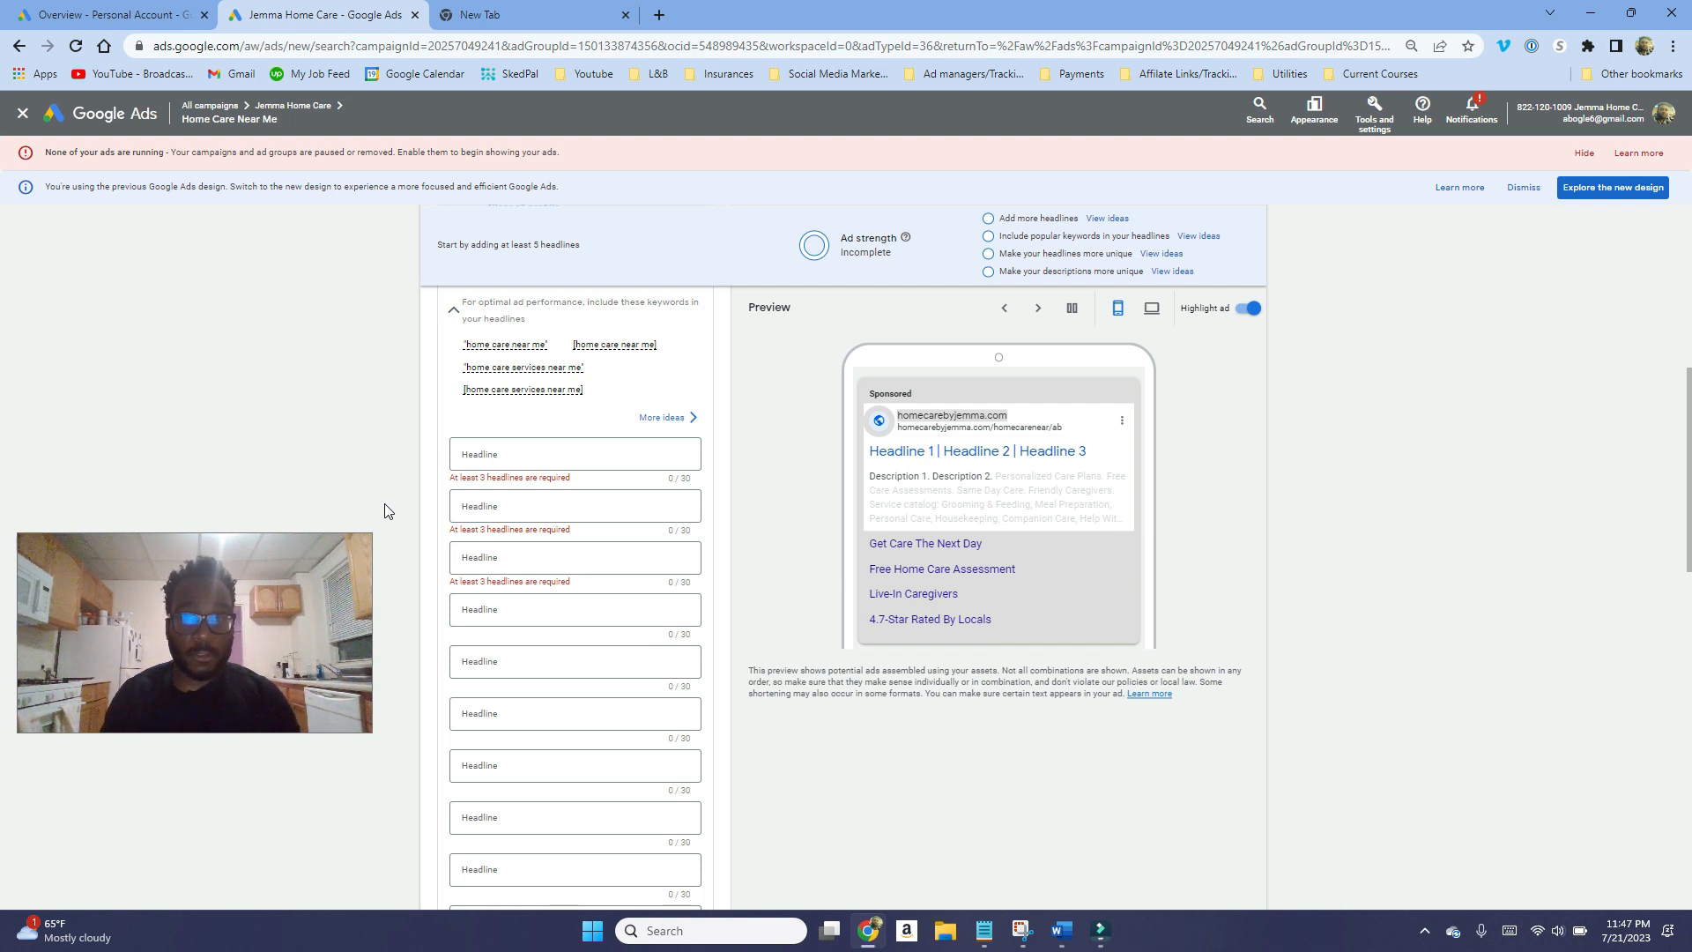
Enter "Home Care Services Near You" as the first headline, matching the ad group's keyword theme.
left_click(501, 459)
type("H")
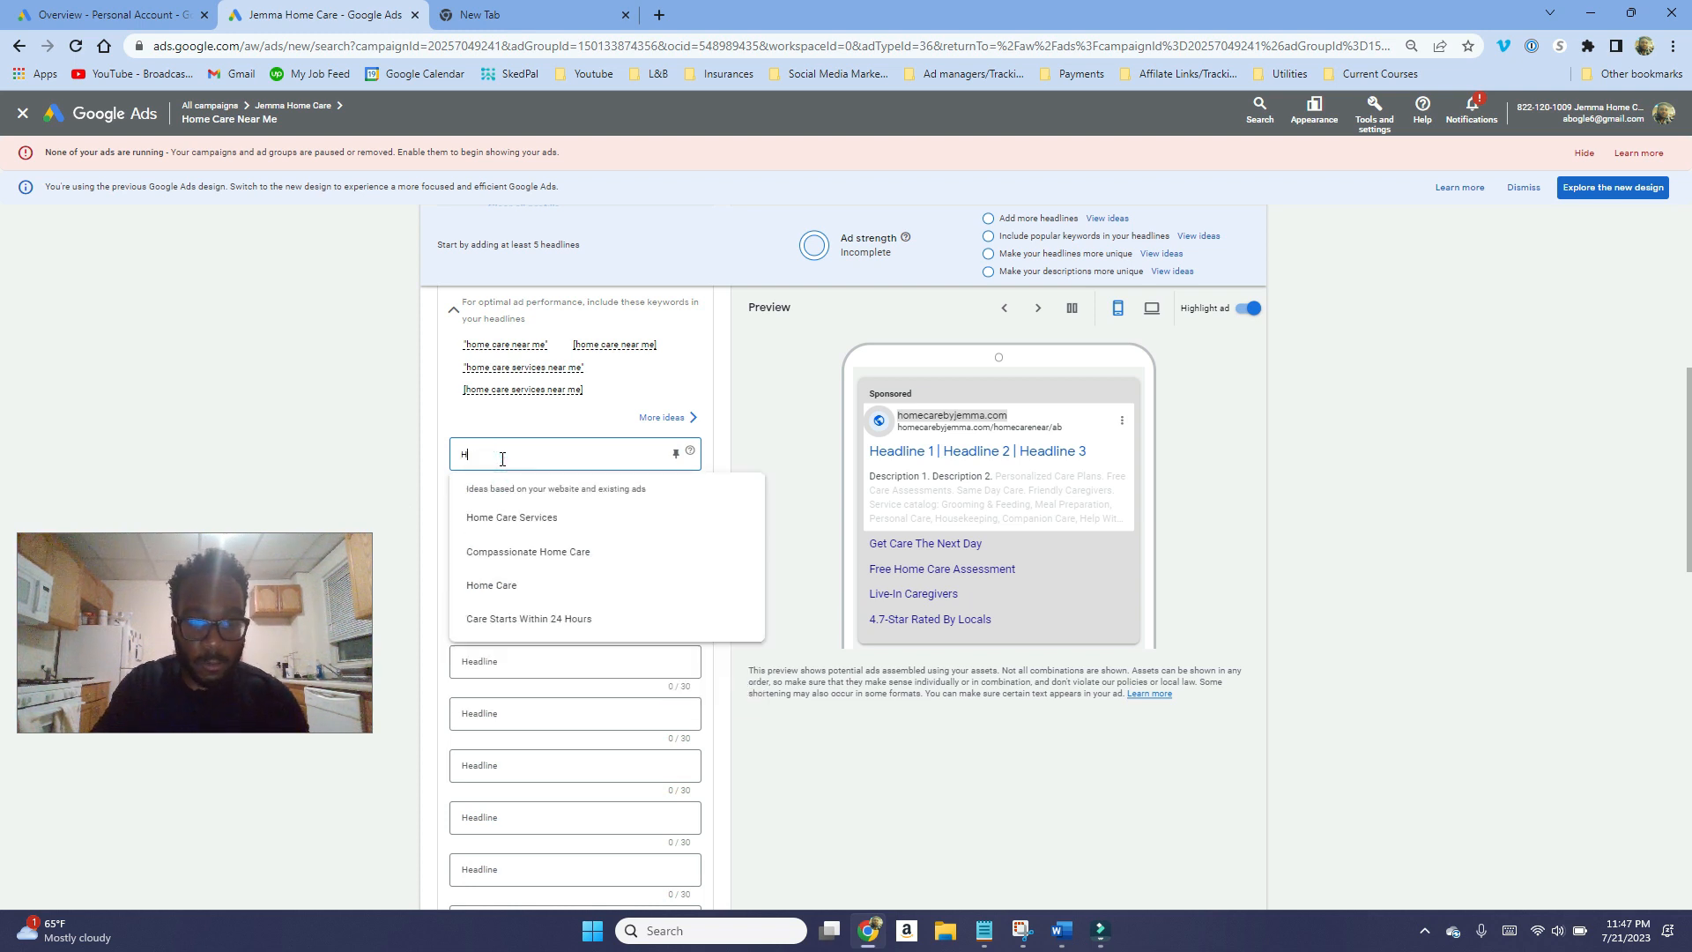
type("ome Care S")
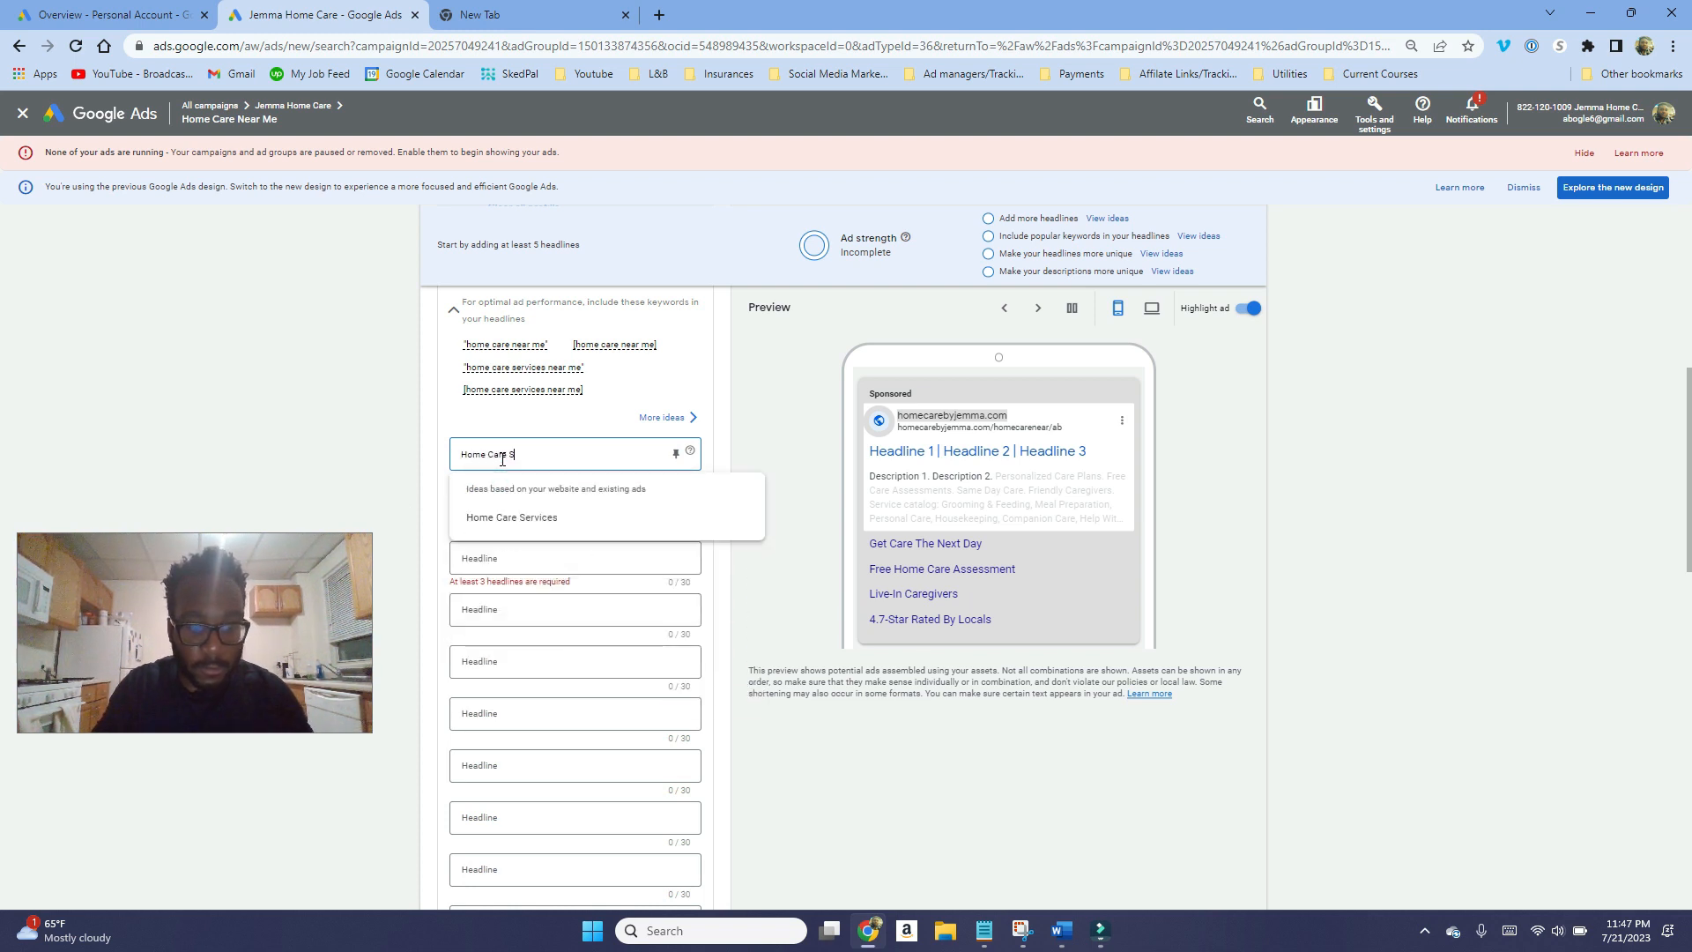
type("ervices In")
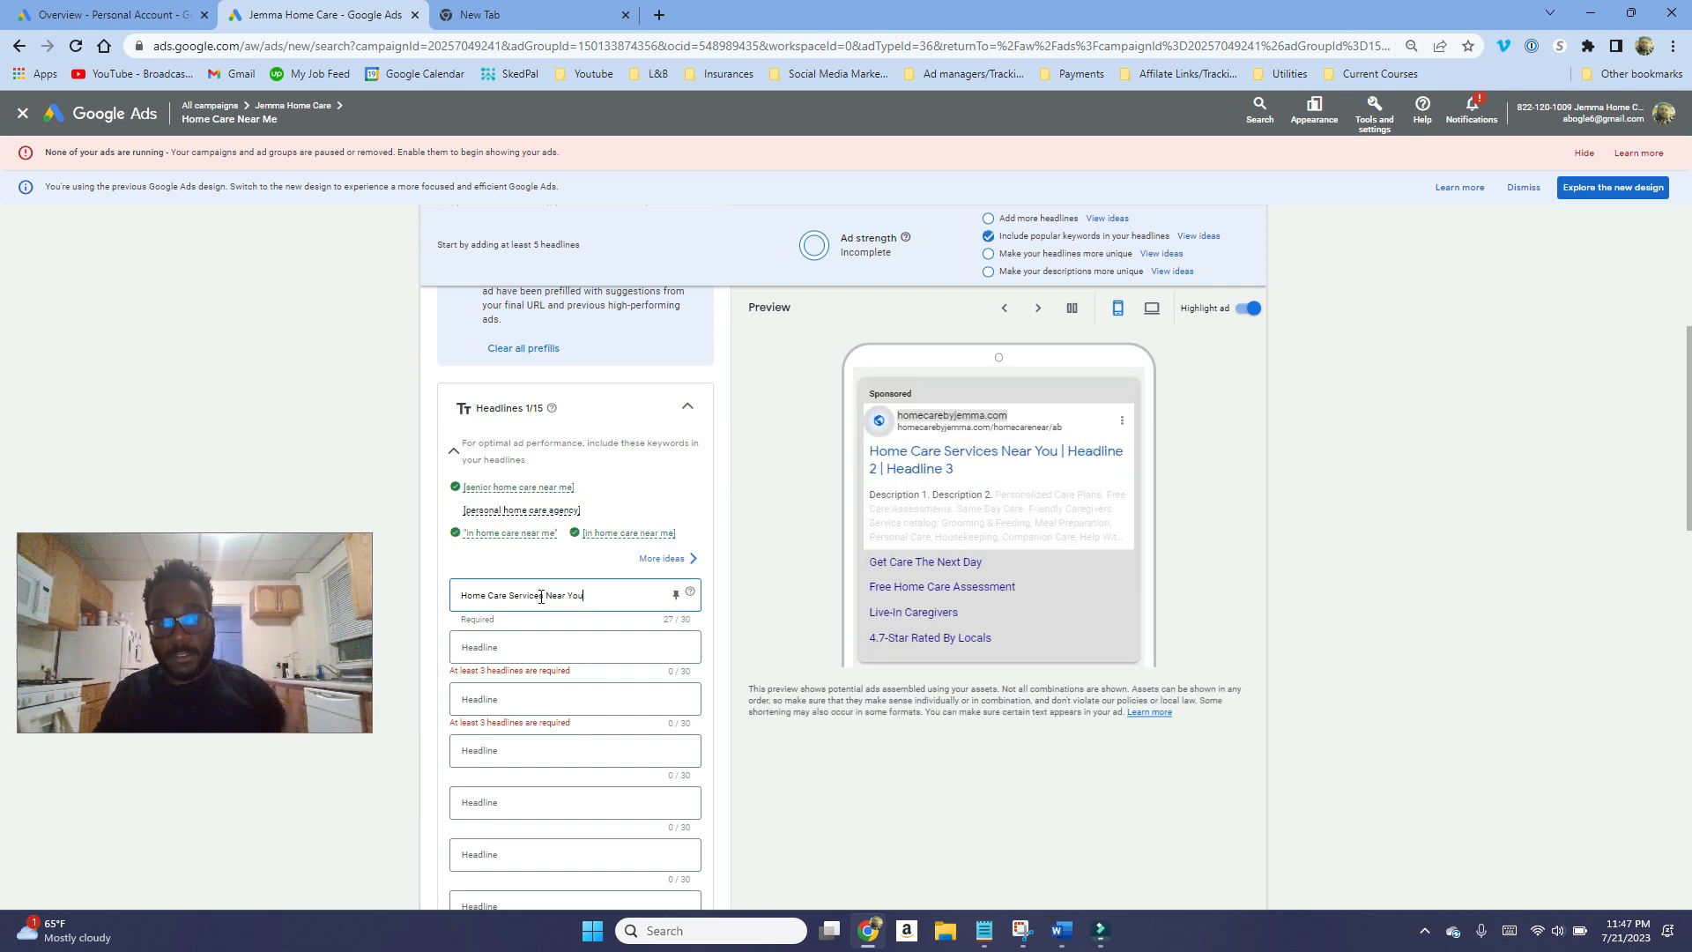
Enter "Get Same Day Care" as the second headline.
left_click(517, 646)
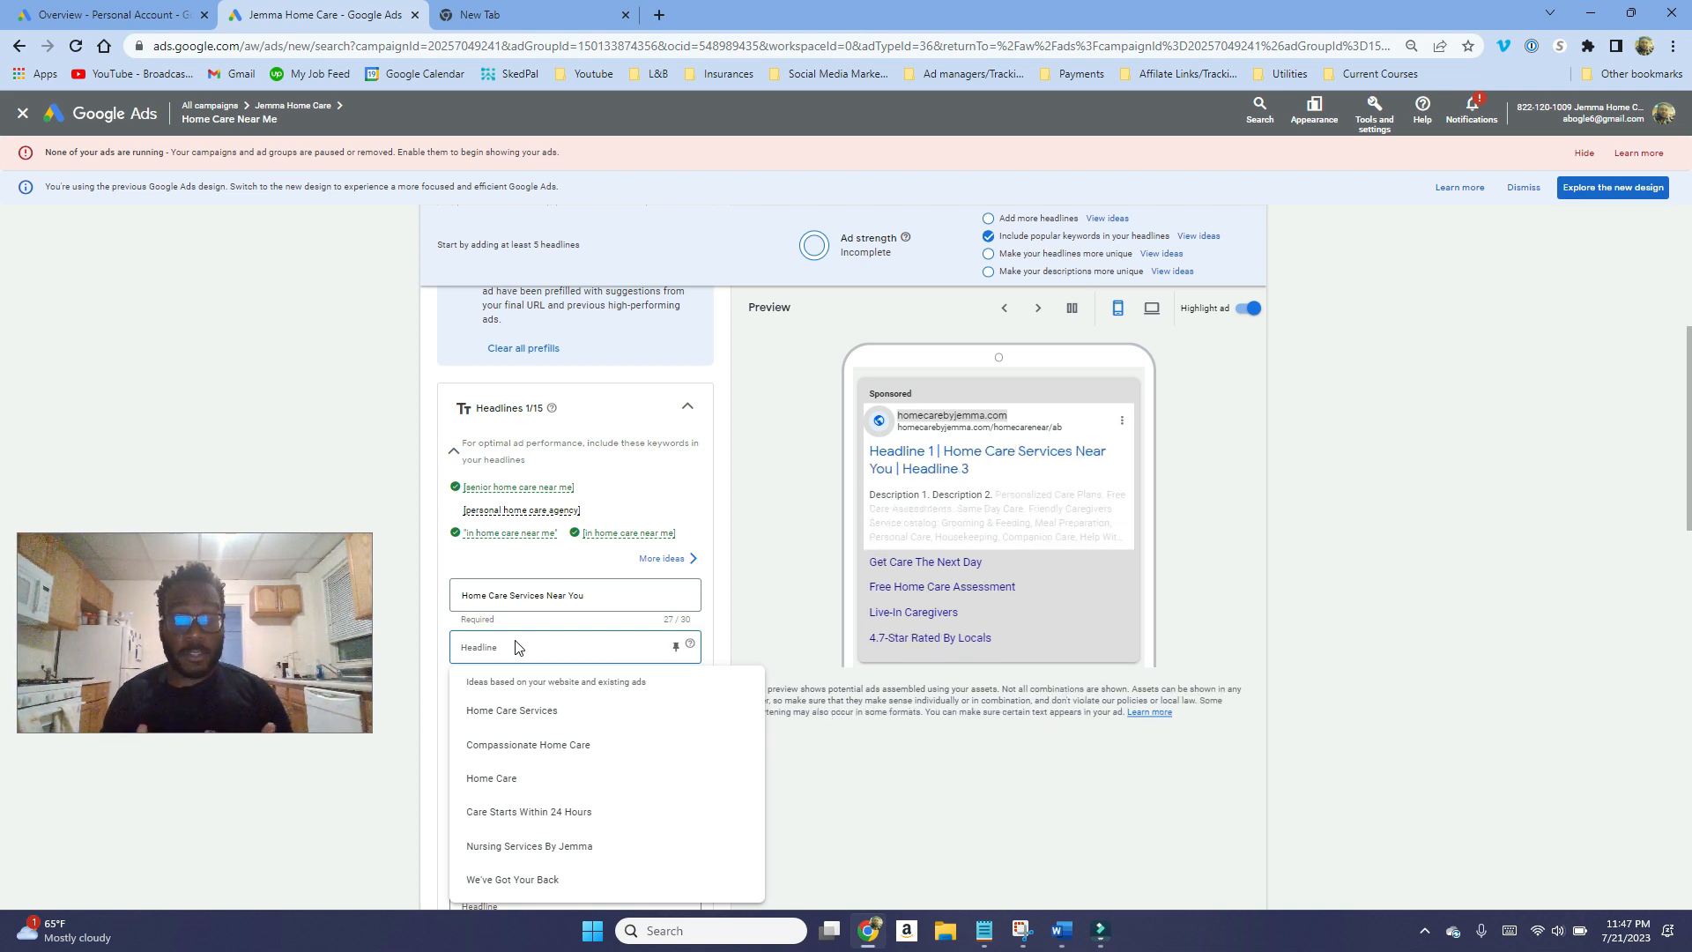
type("Get S")
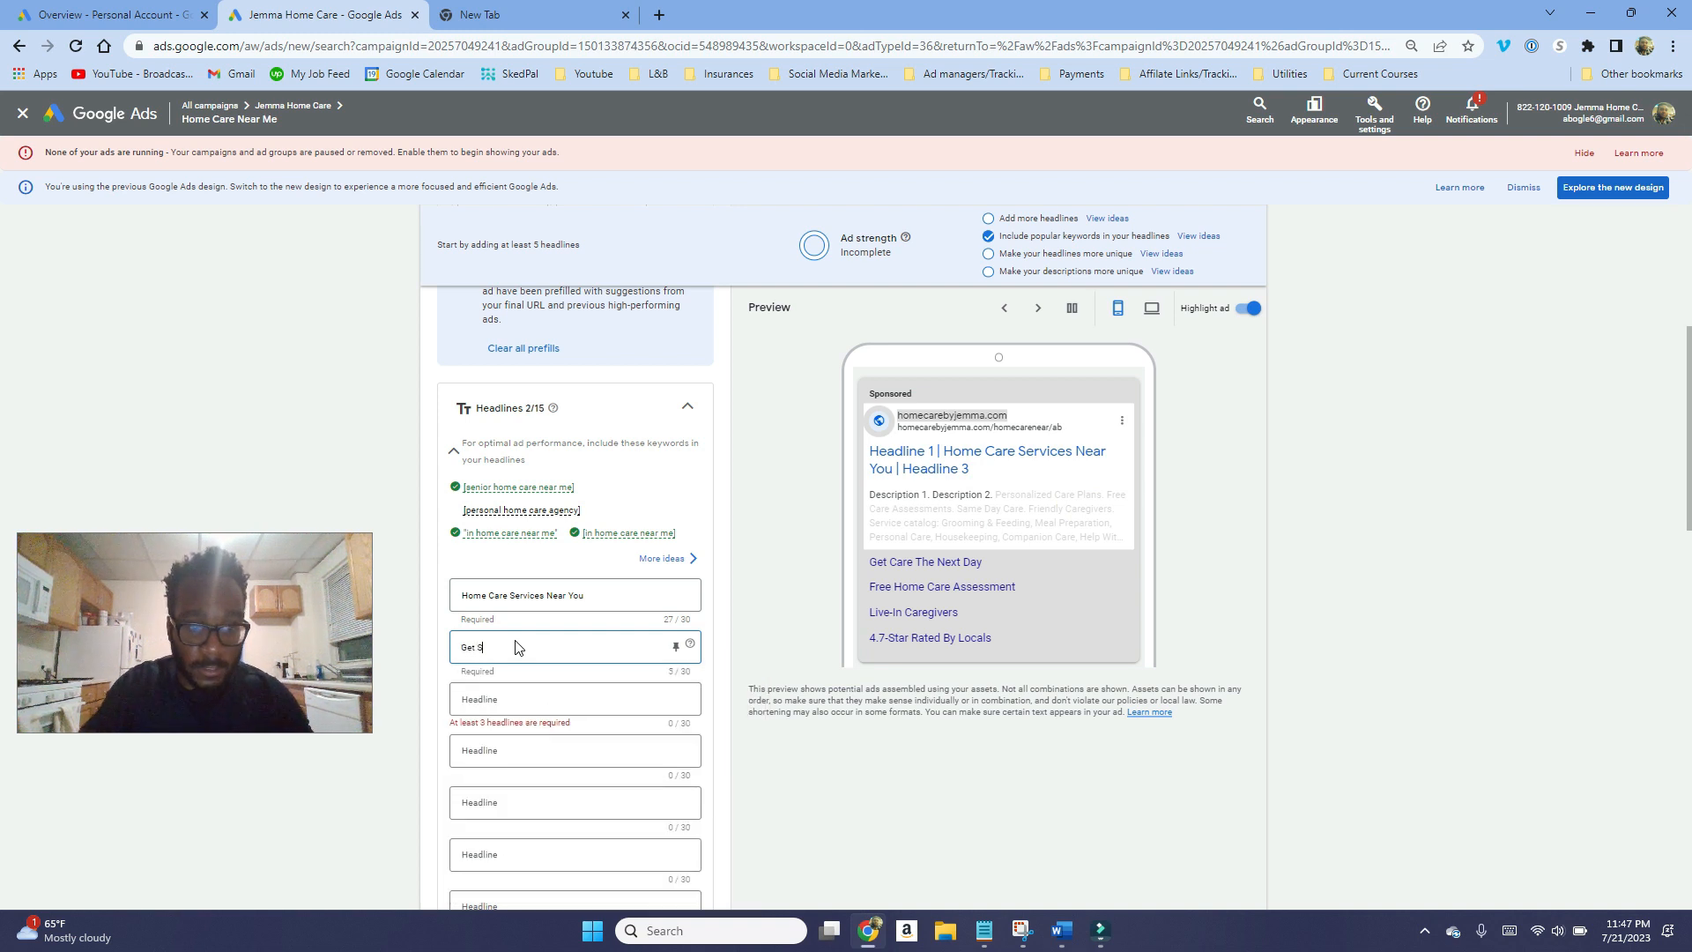
type("ame Day Care")
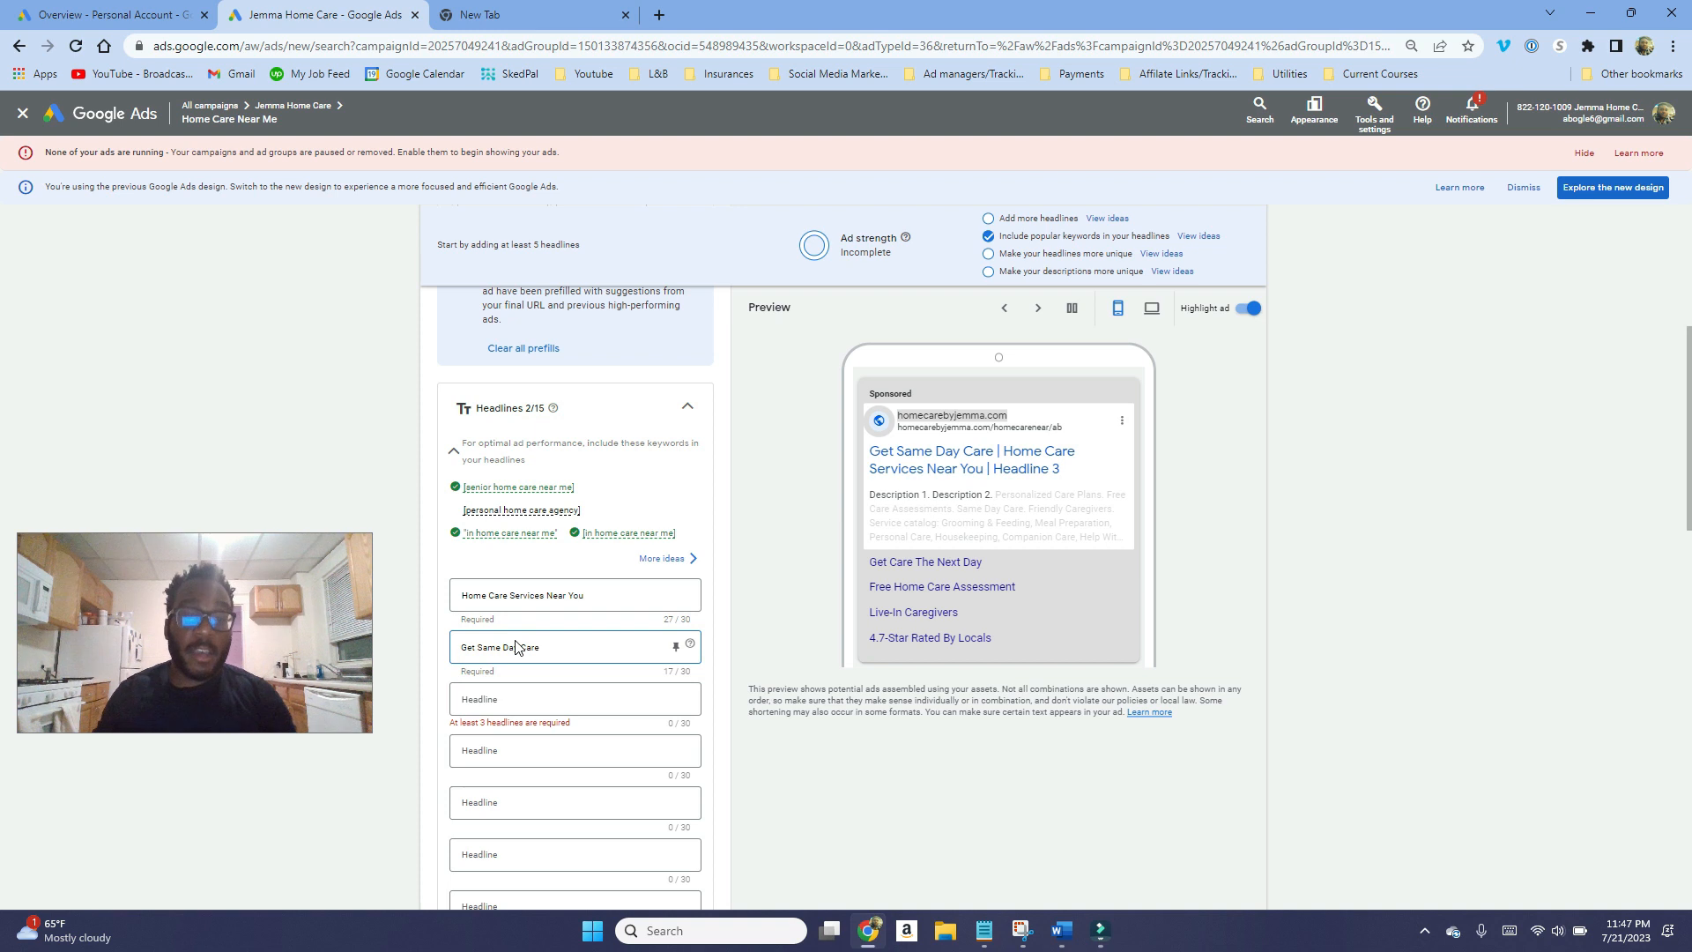
left_click_drag(467, 594, 529, 595)
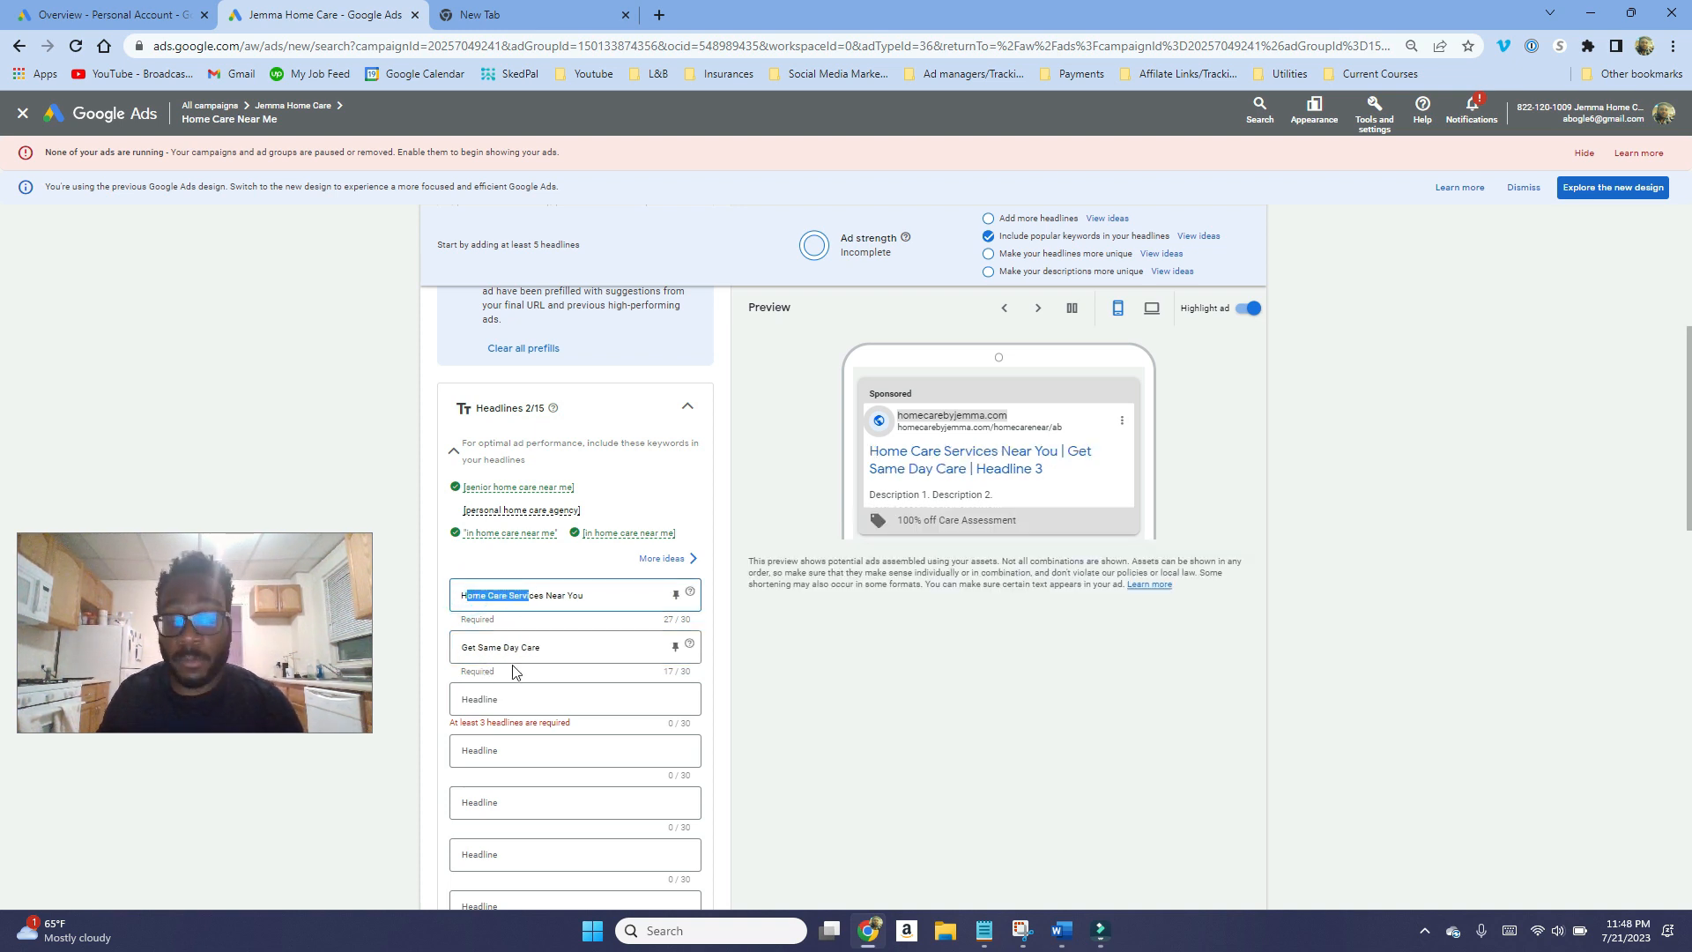
left_click(553, 650)
triple_click(558, 647)
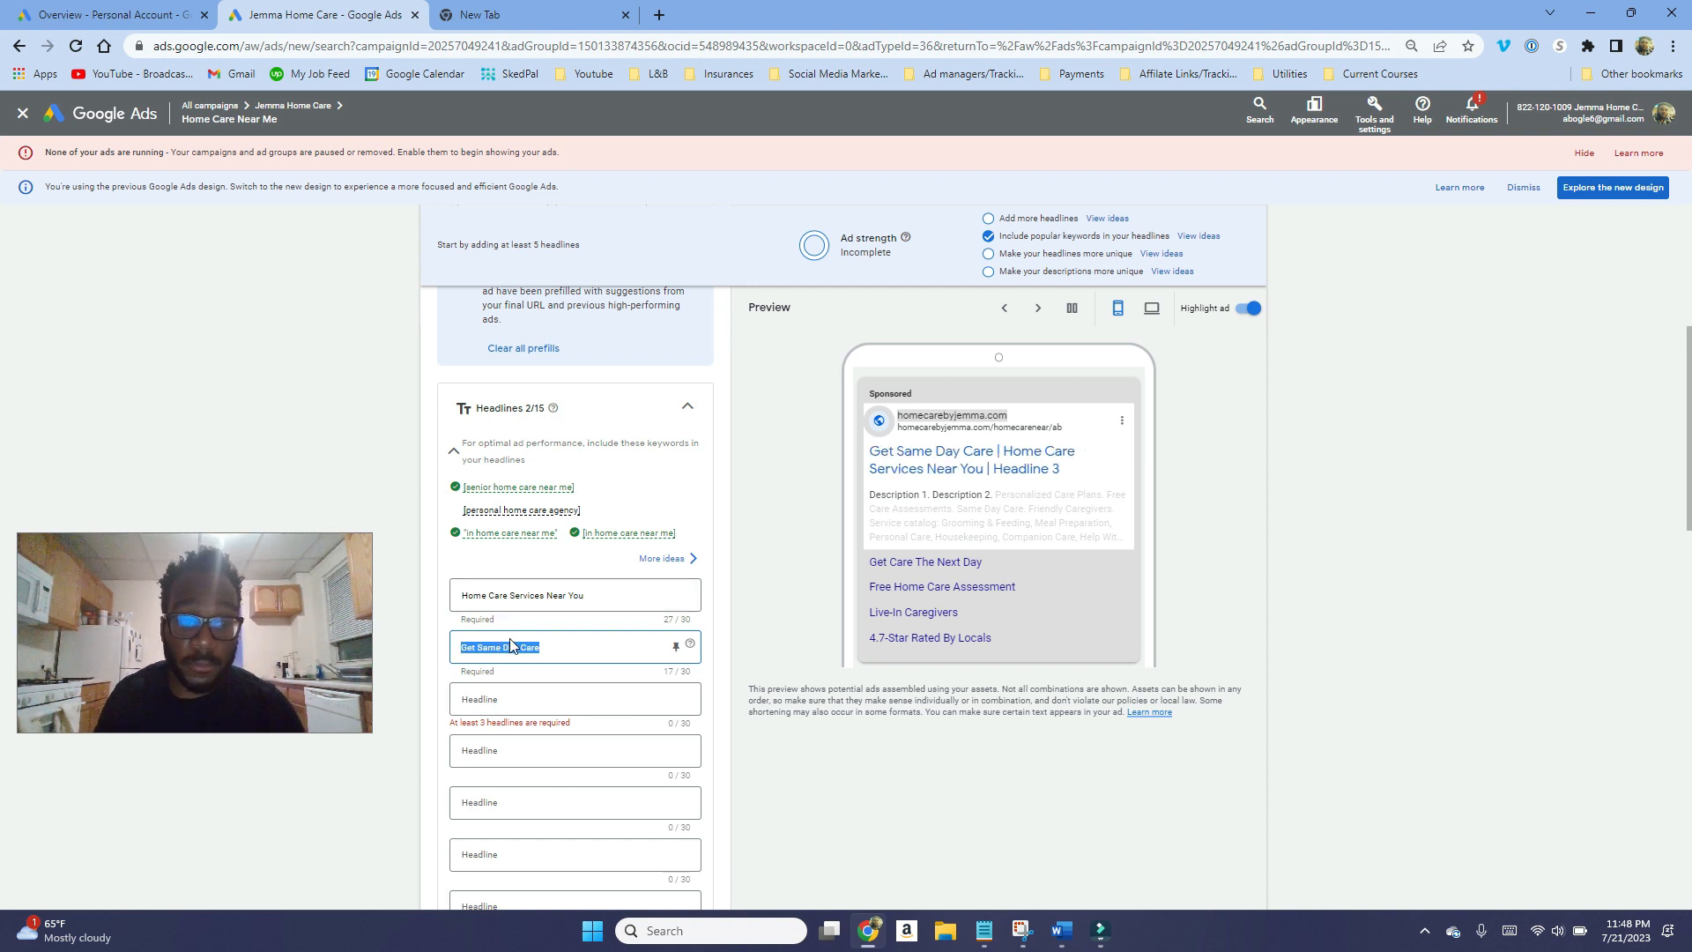
left_click(524, 701)
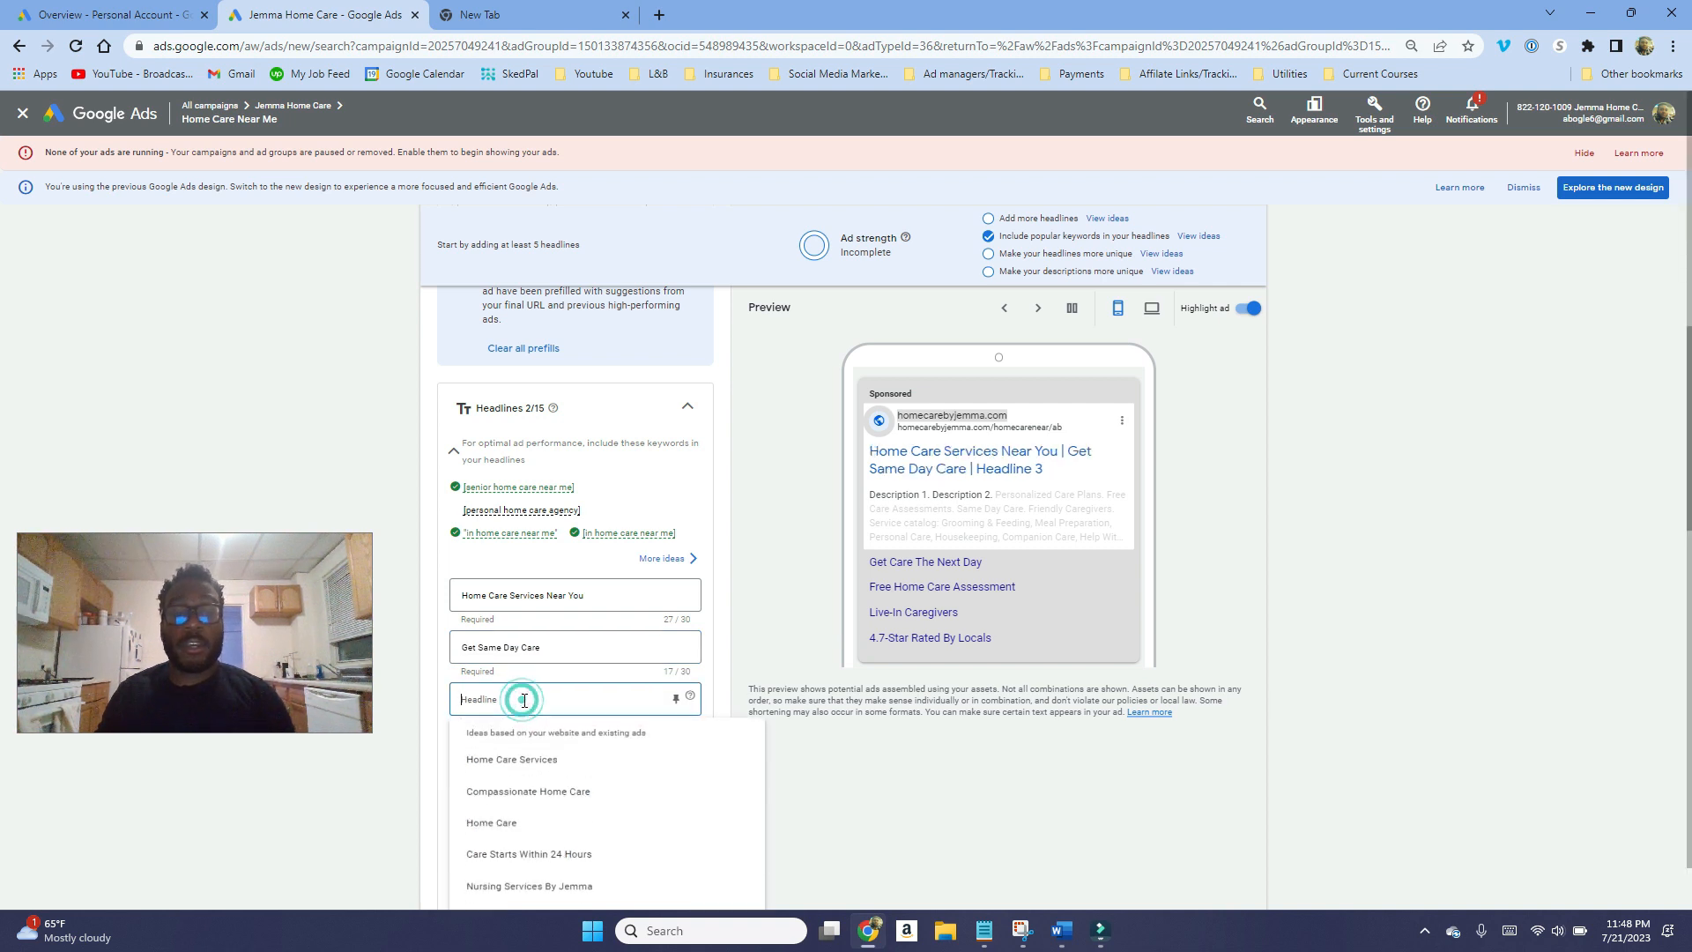
left_click(361, 815)
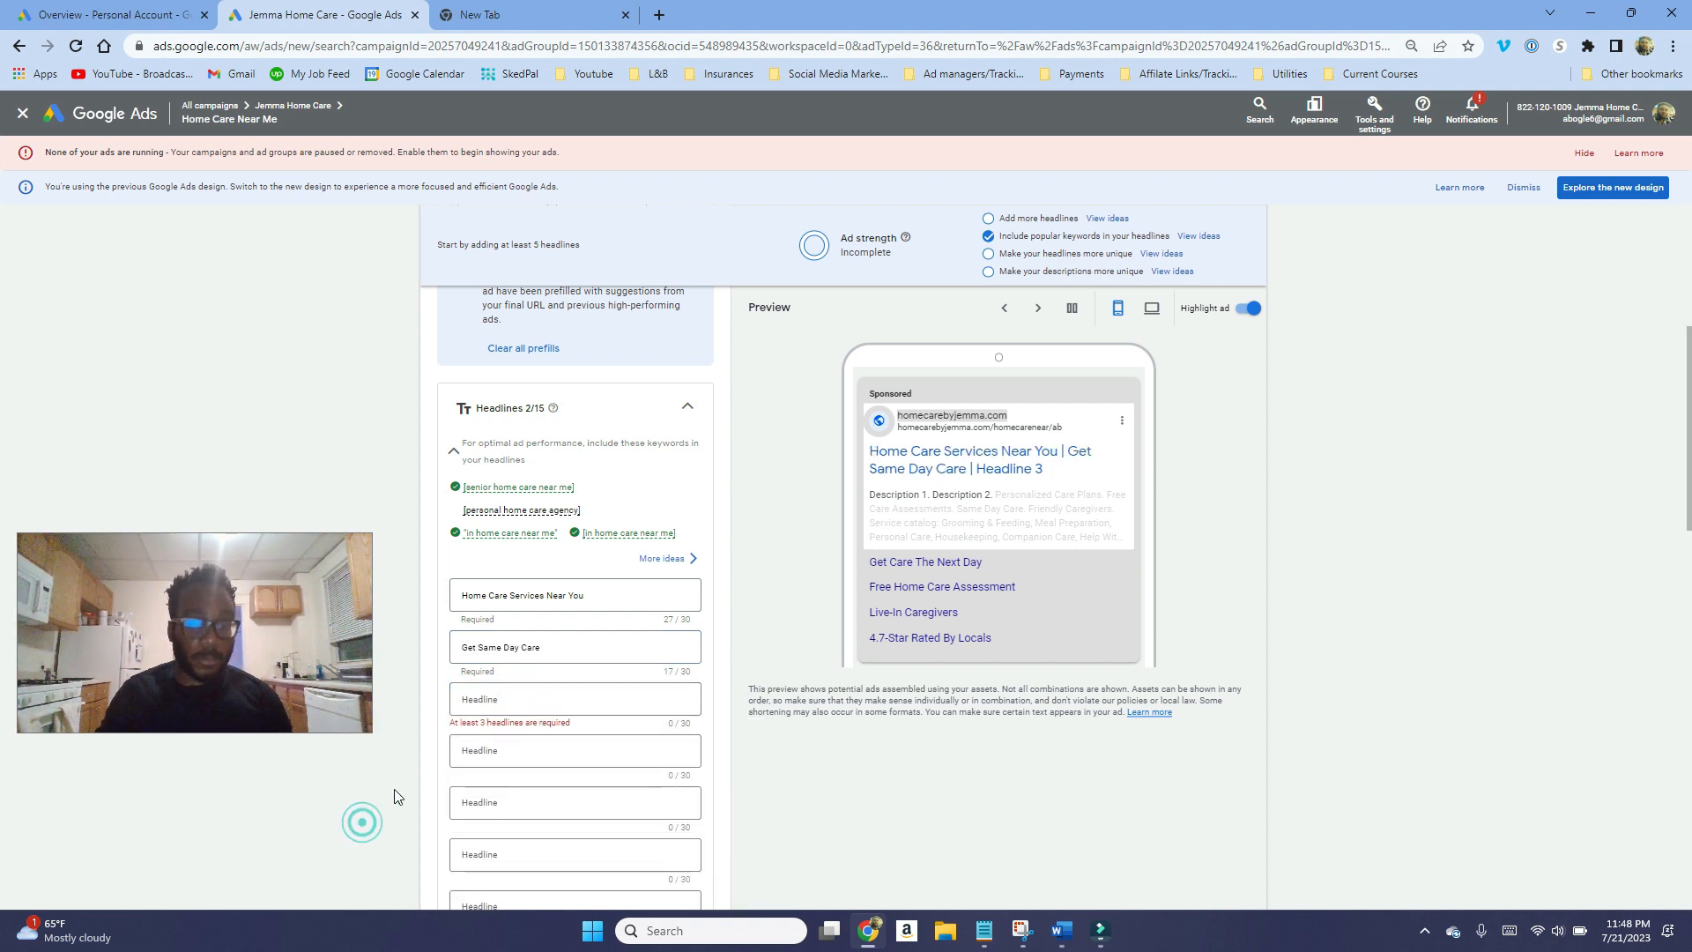
left_click(519, 703)
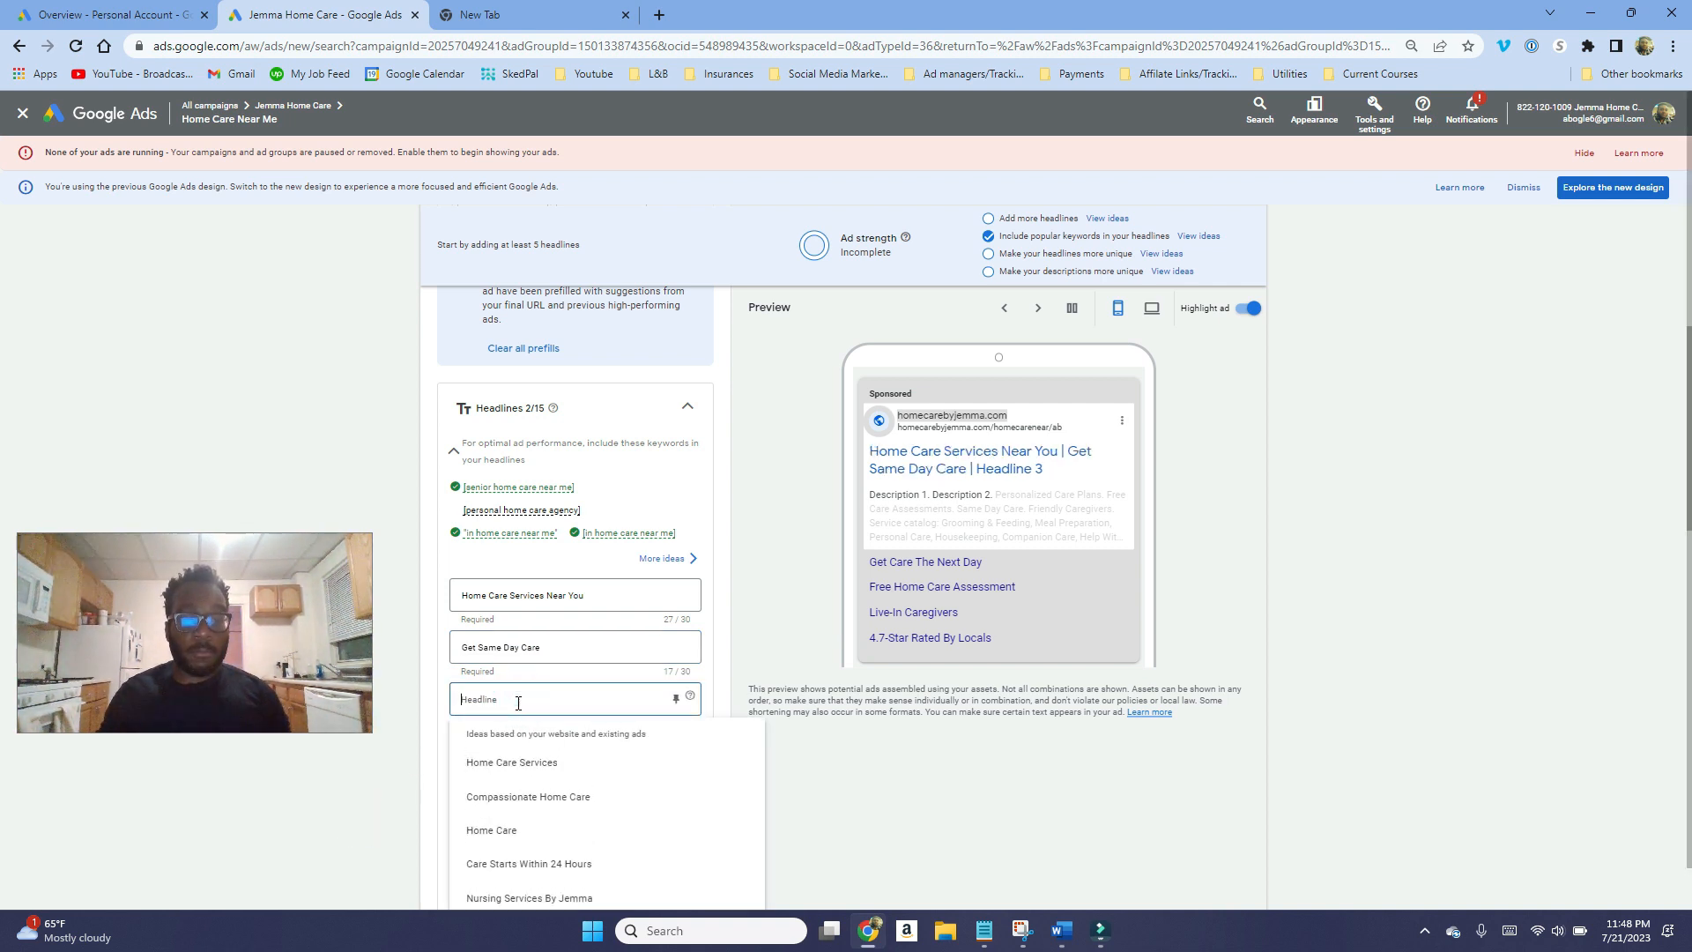
type("Fe")
key("BackSpace")
type("reas")
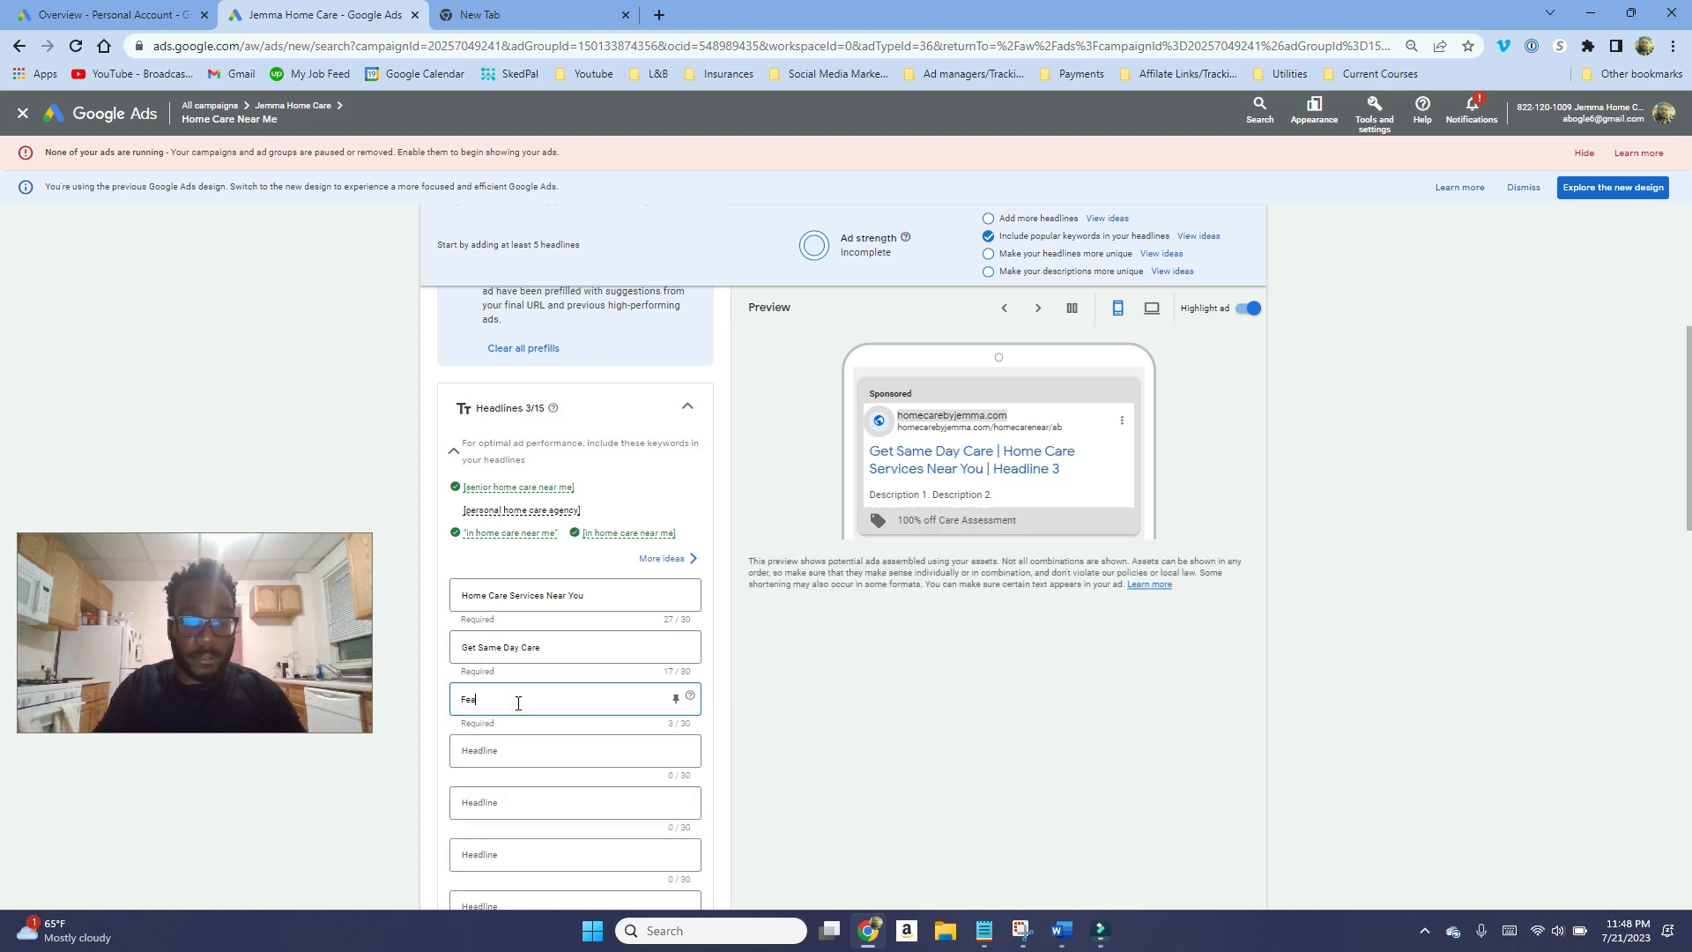
key("BackSpace")
key("BackSpace")
key("BackSpace")
key("BackSpace")
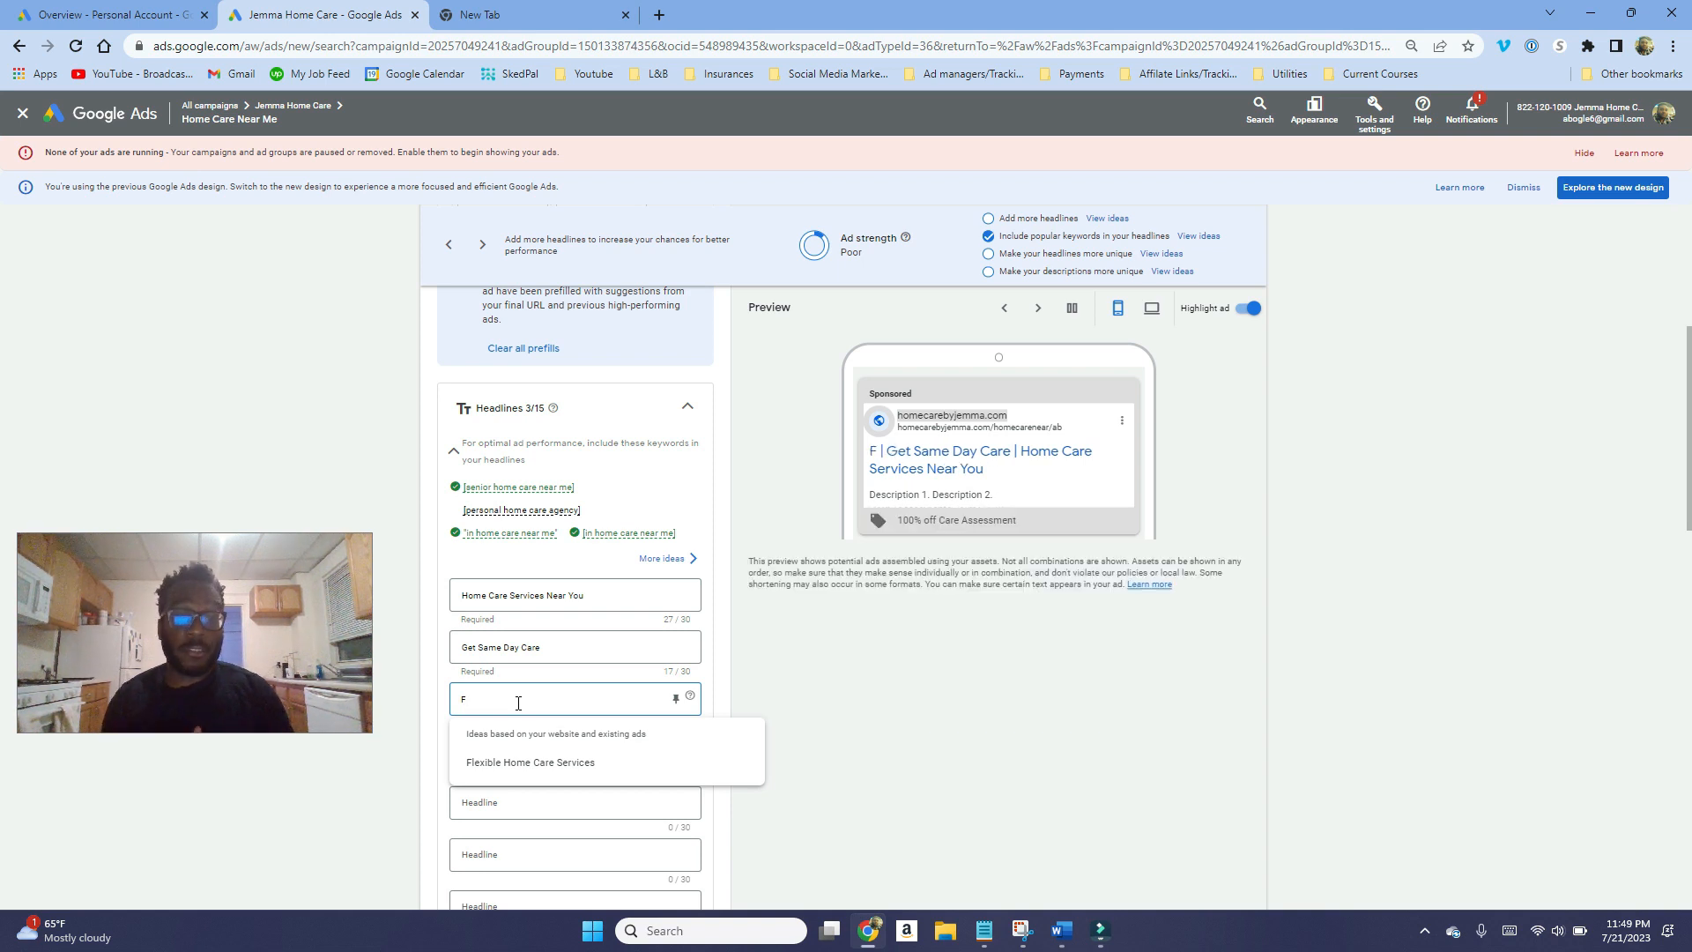
key("BackSpace")
Enter "Get A Free Care Plan" as the third headline.
type("Get")
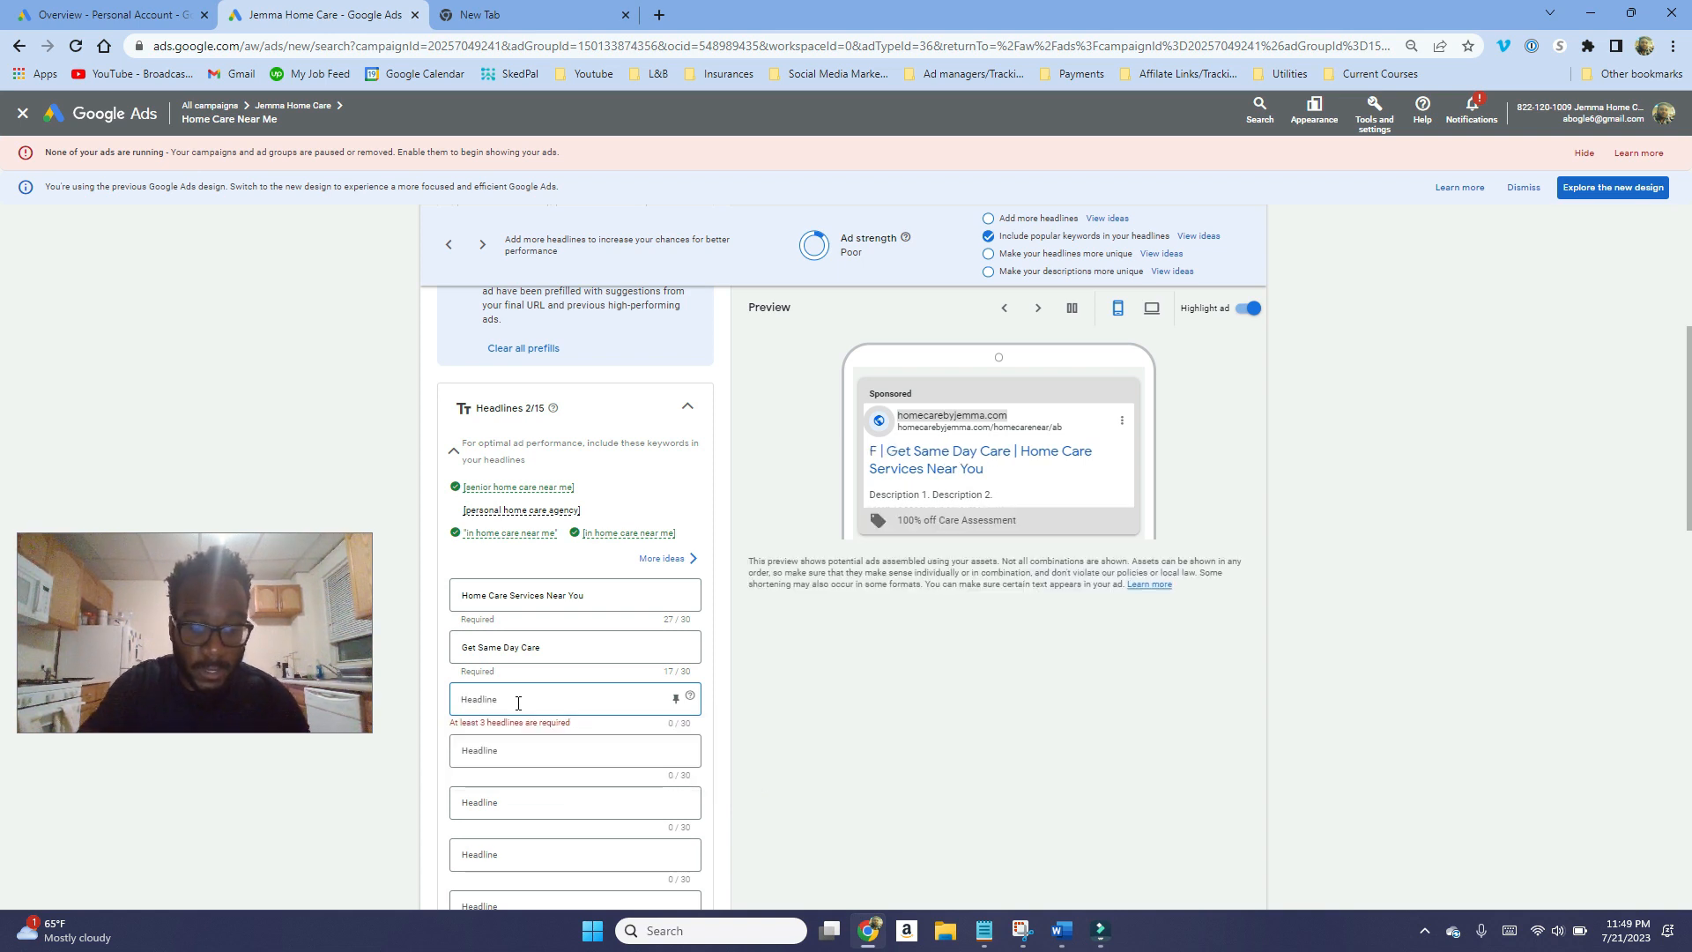
type(" A Free Care PLan")
key("BackSpace")
key("BackSpace")
key("BackSpace")
type("lan")
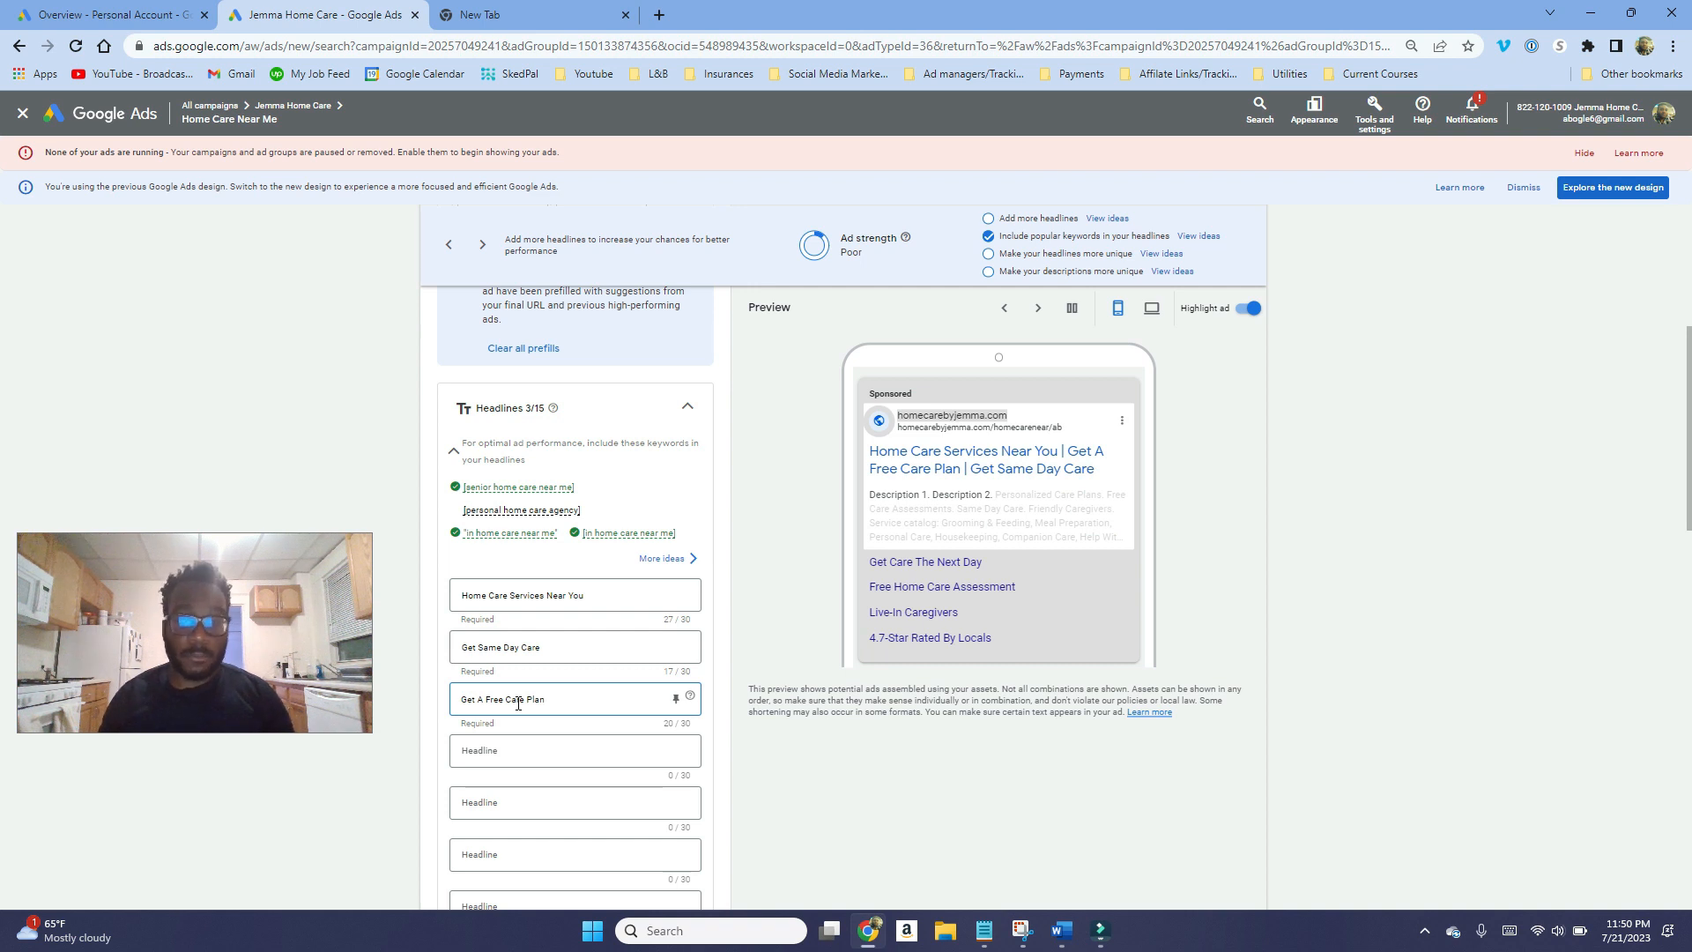
Enter "Personal home care Agency" as the fourth headline, based on the suggested keyword.
scroll(518, 704, "down", 1)
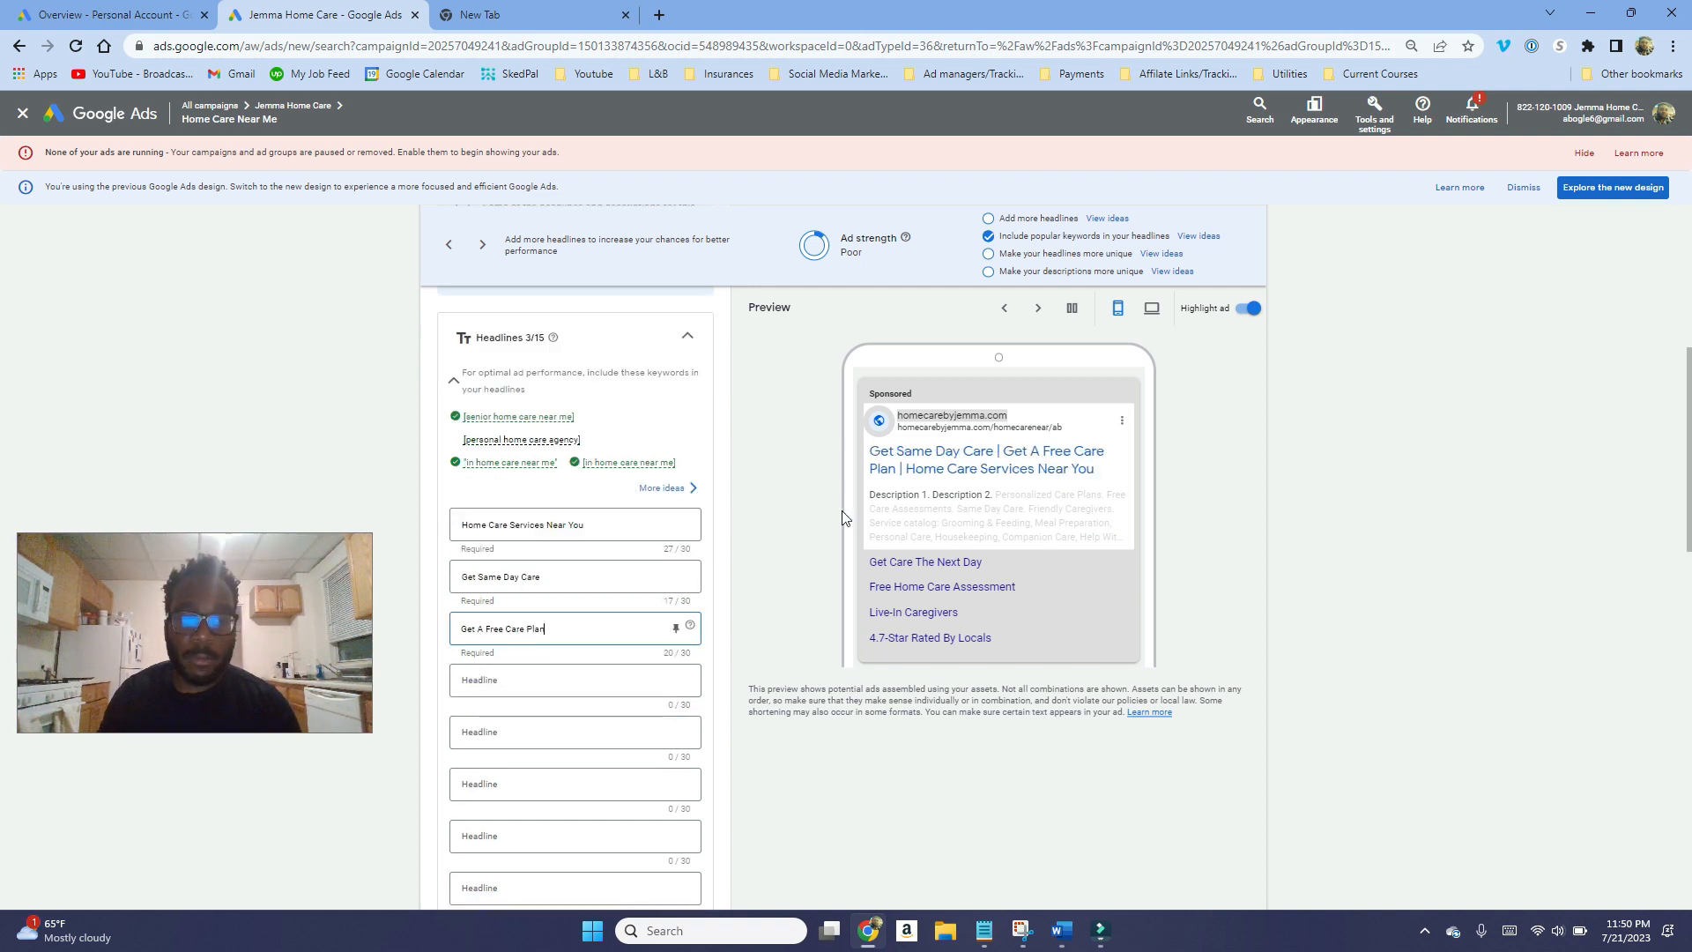
left_click(523, 681)
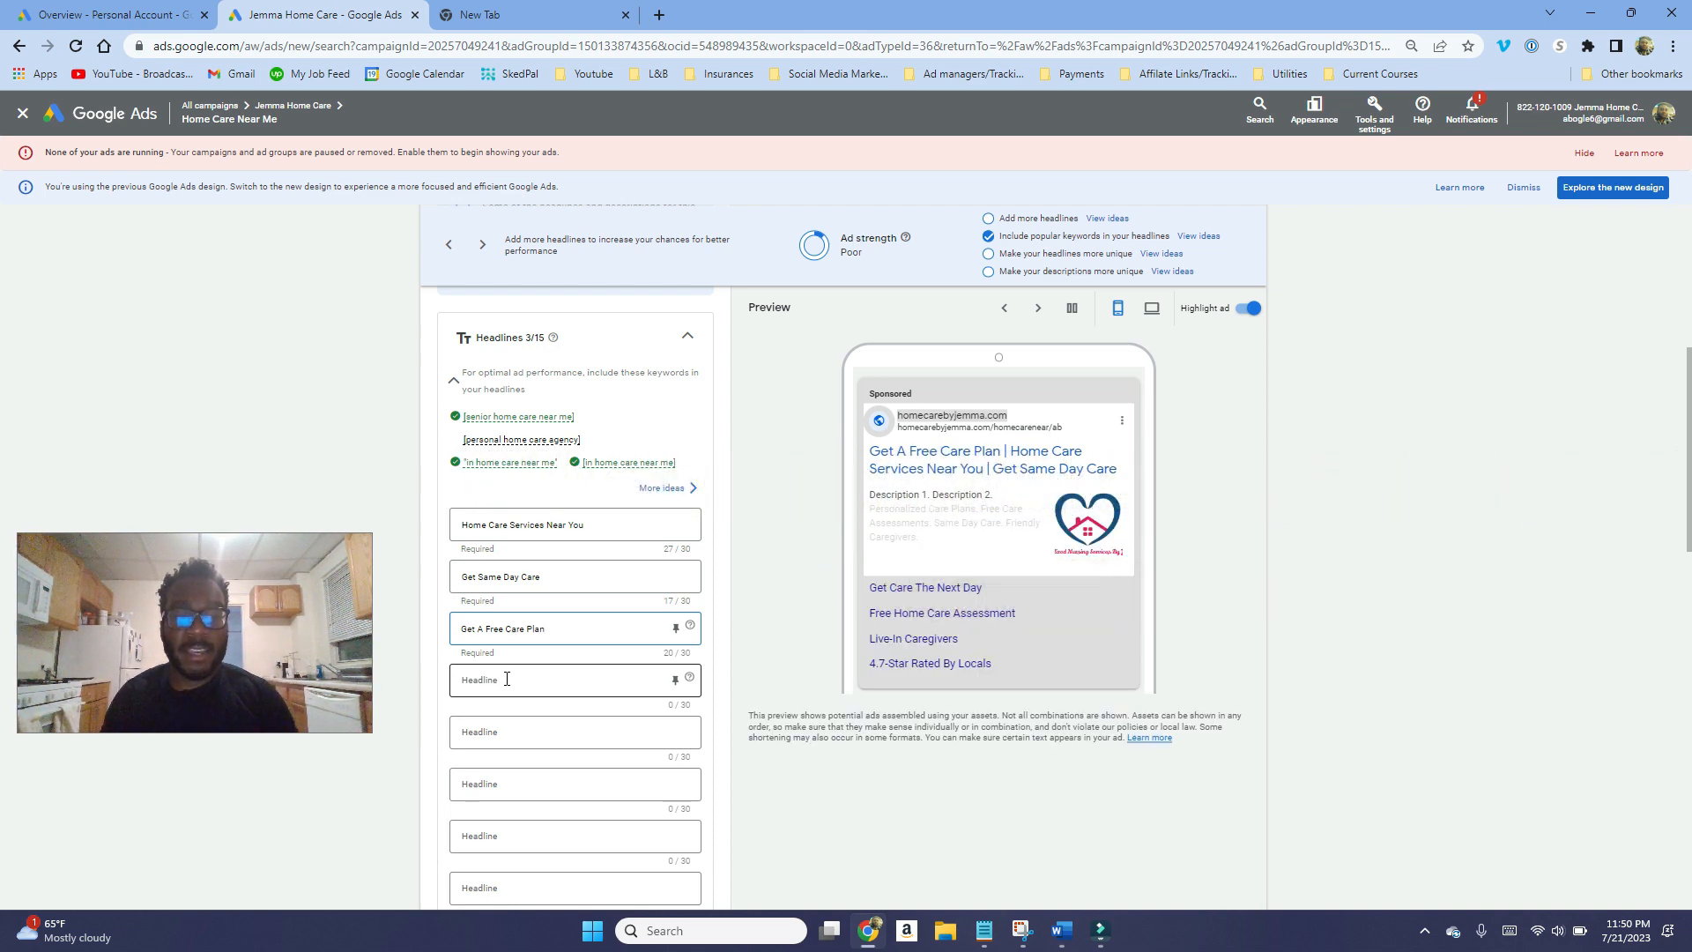
scroll(793, 418, "up", 1)
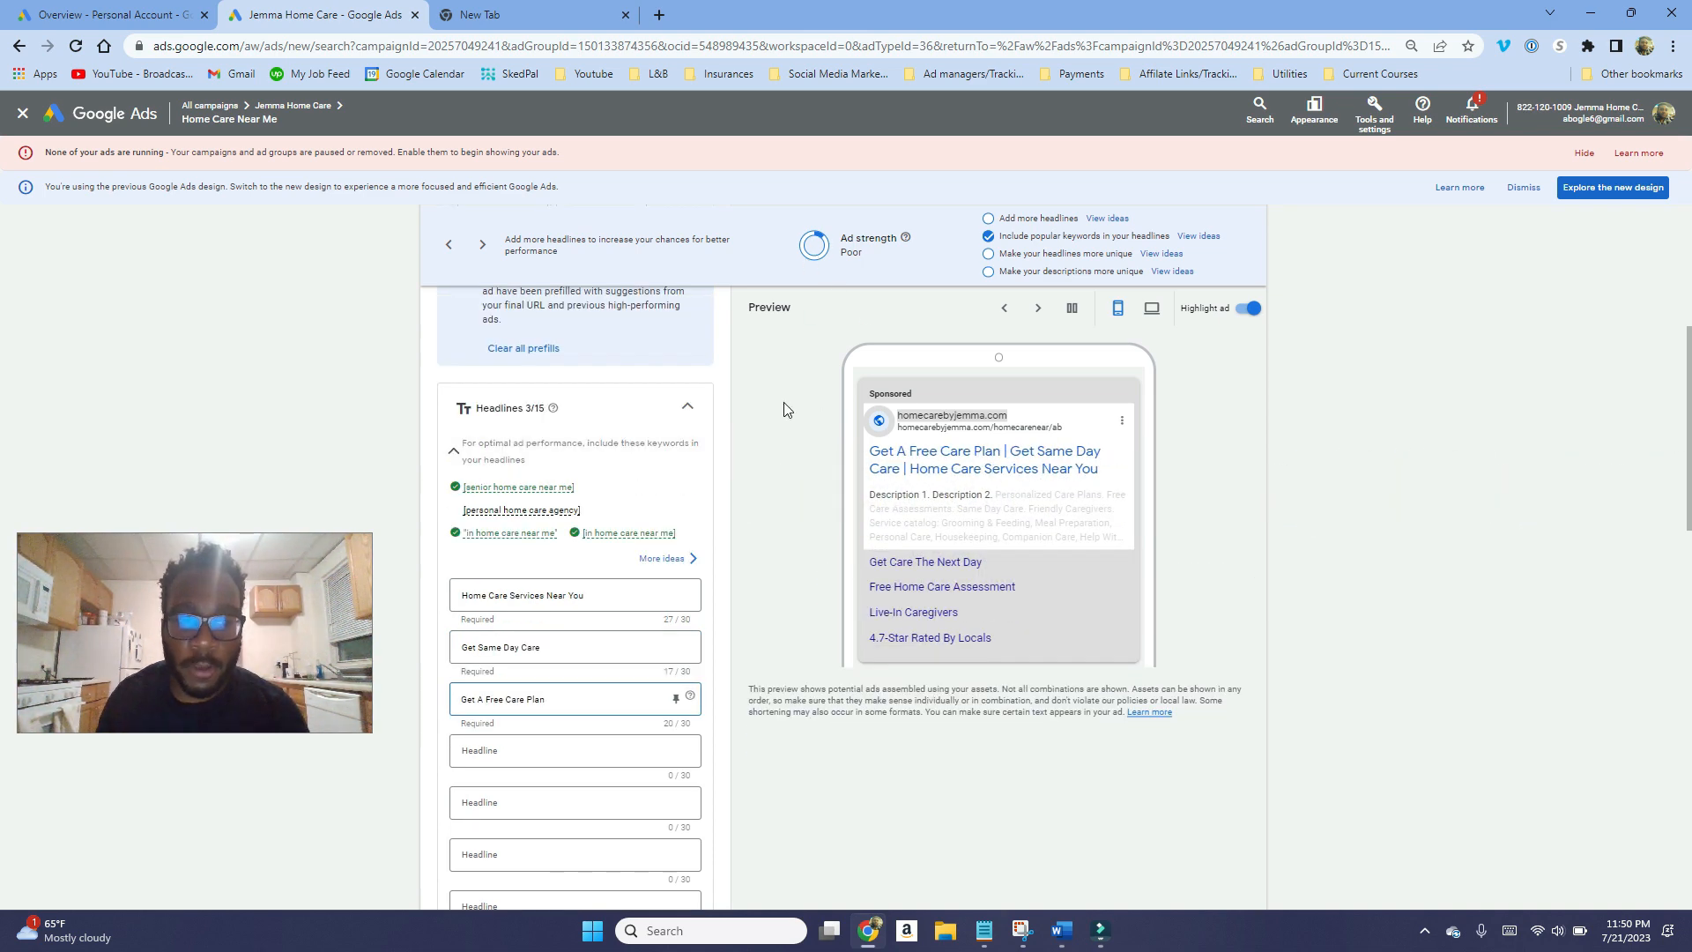
mouse_move(548, 528)
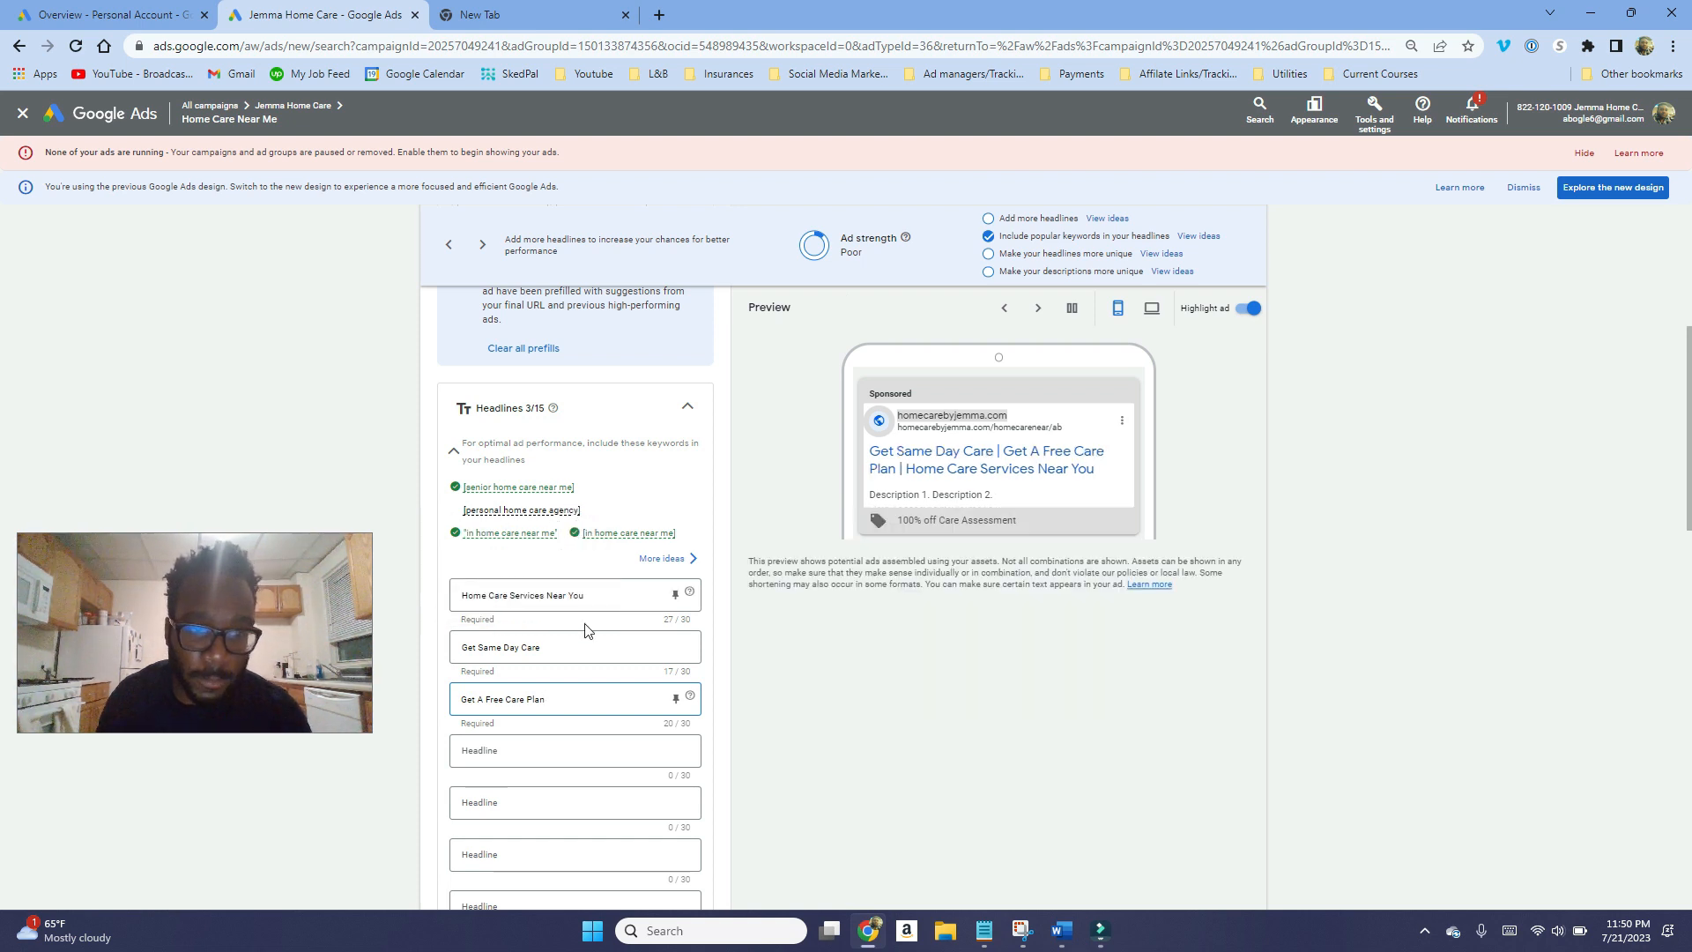
scroll(586, 687, "down", 3)
scroll(587, 706, "down", 2)
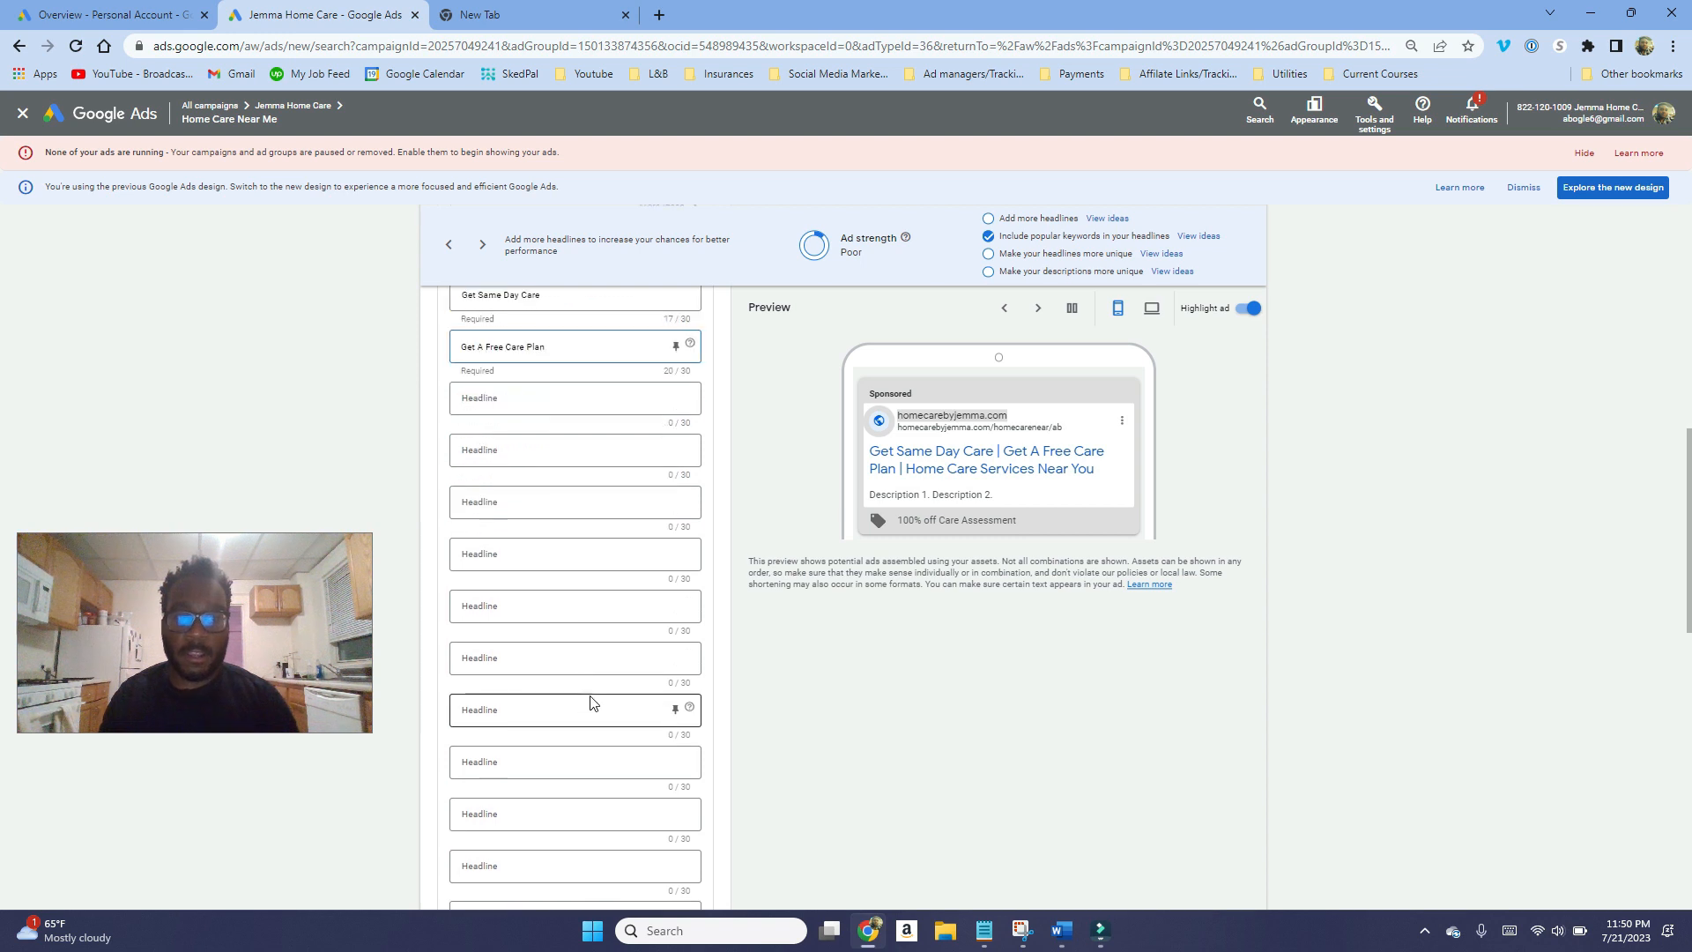
scroll(555, 785, "up", 3)
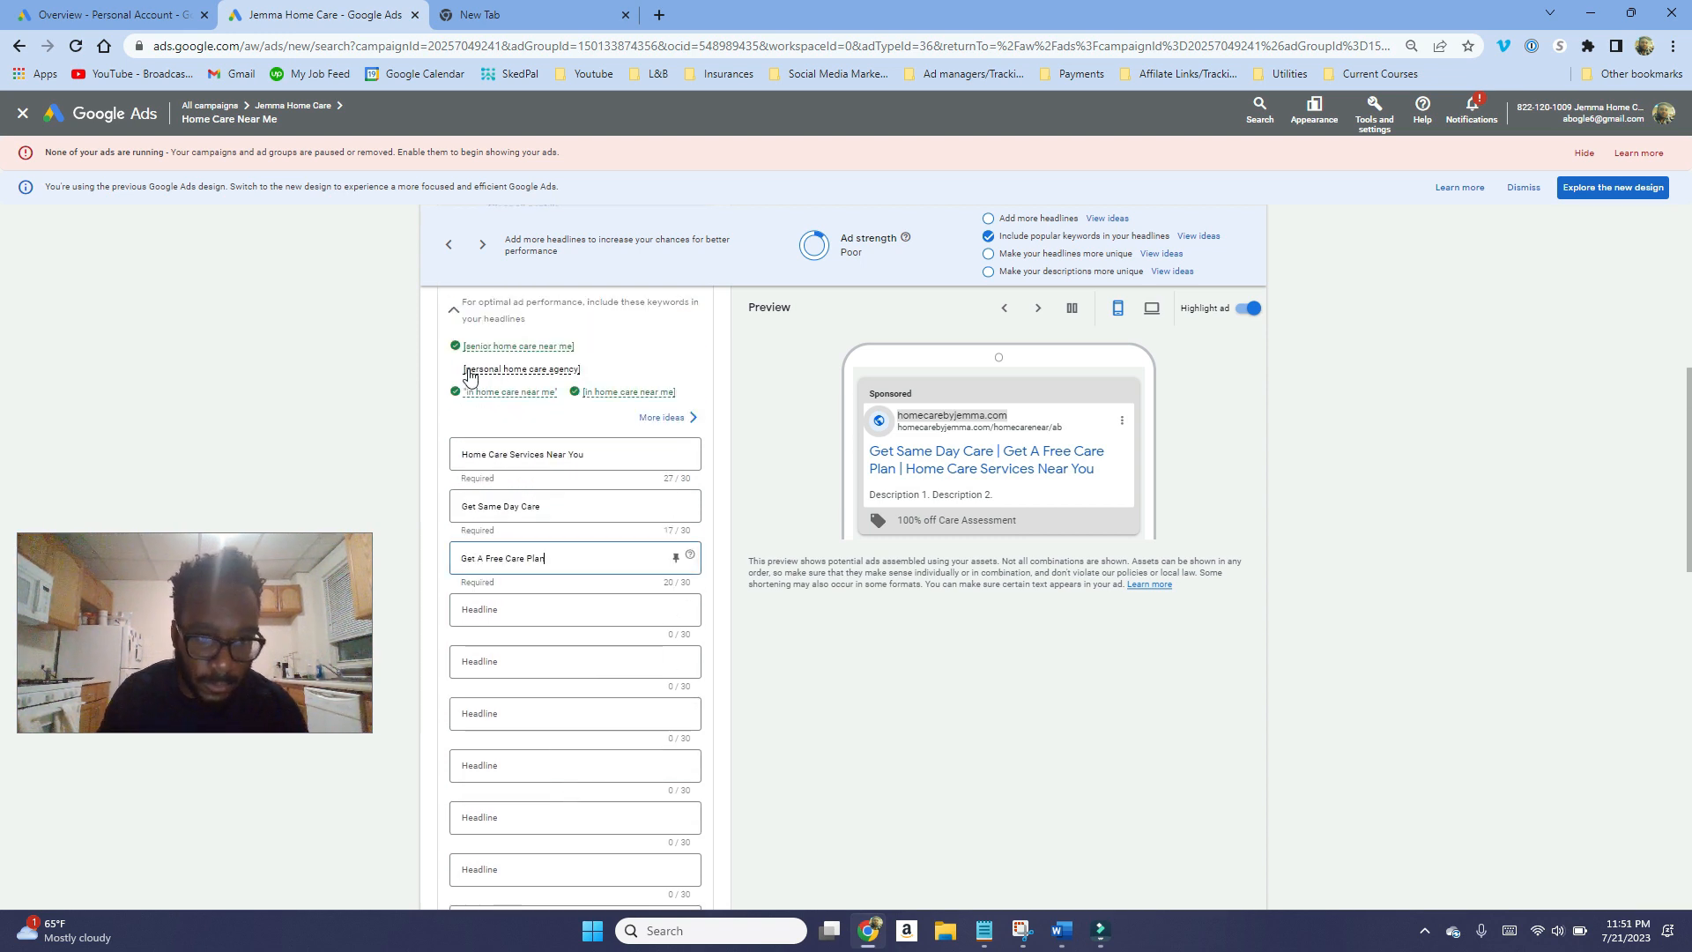
scroll(537, 767, "down", 5)
scroll(544, 791, "up", 4)
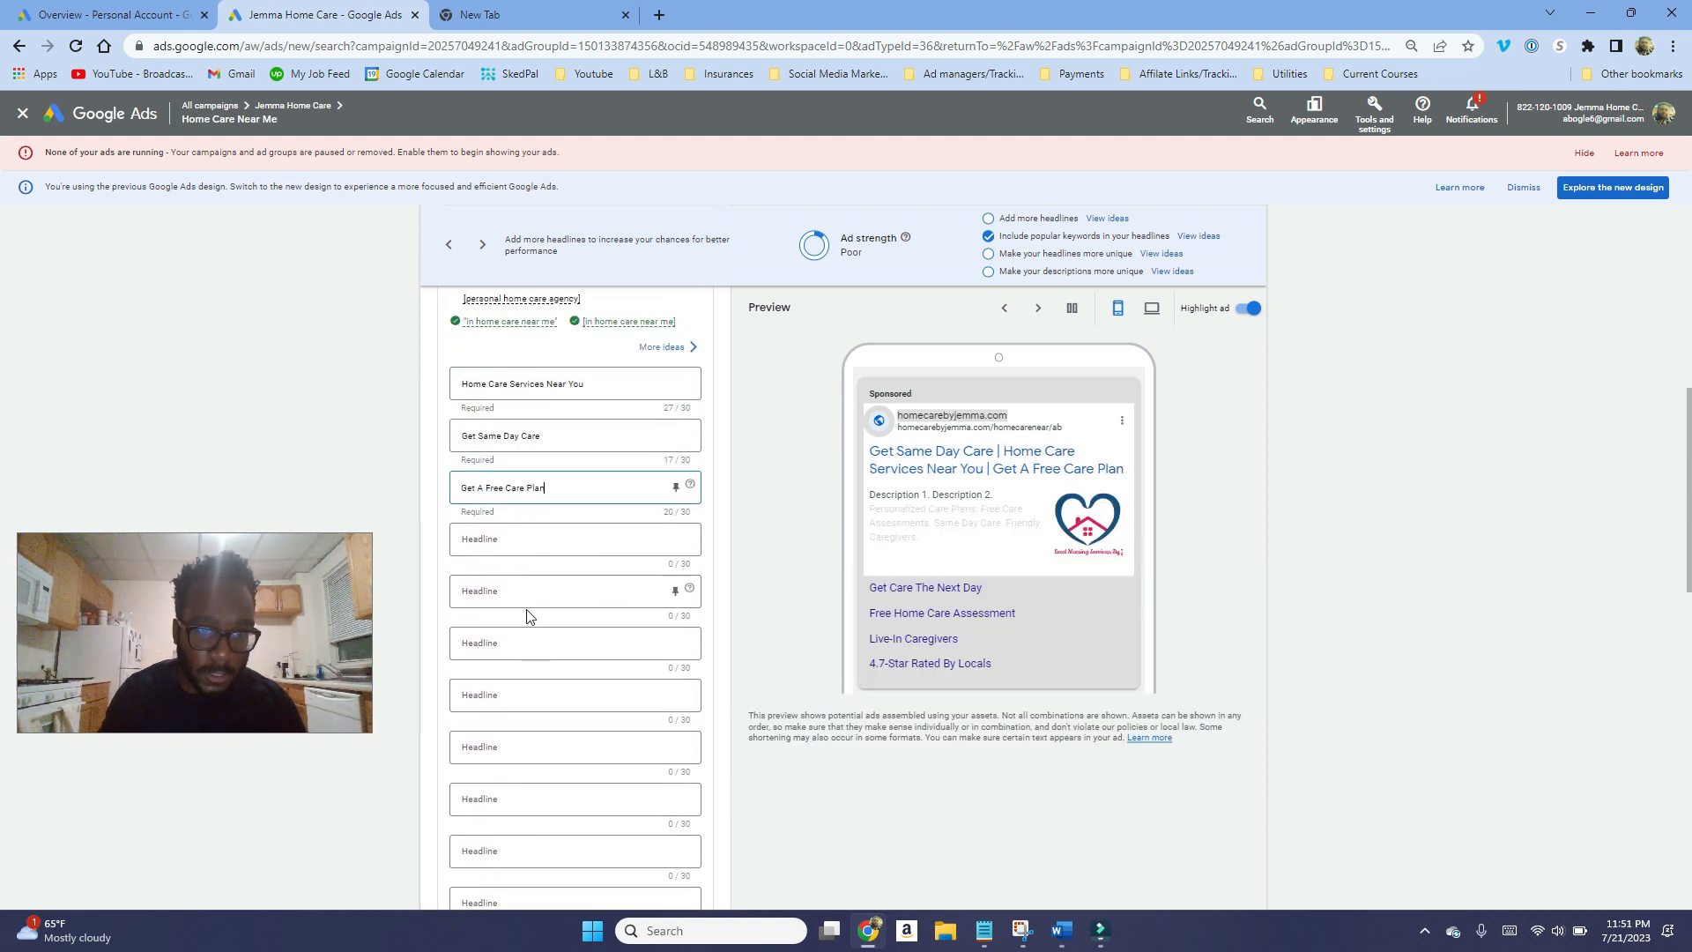
left_click(517, 539)
type("Personal")
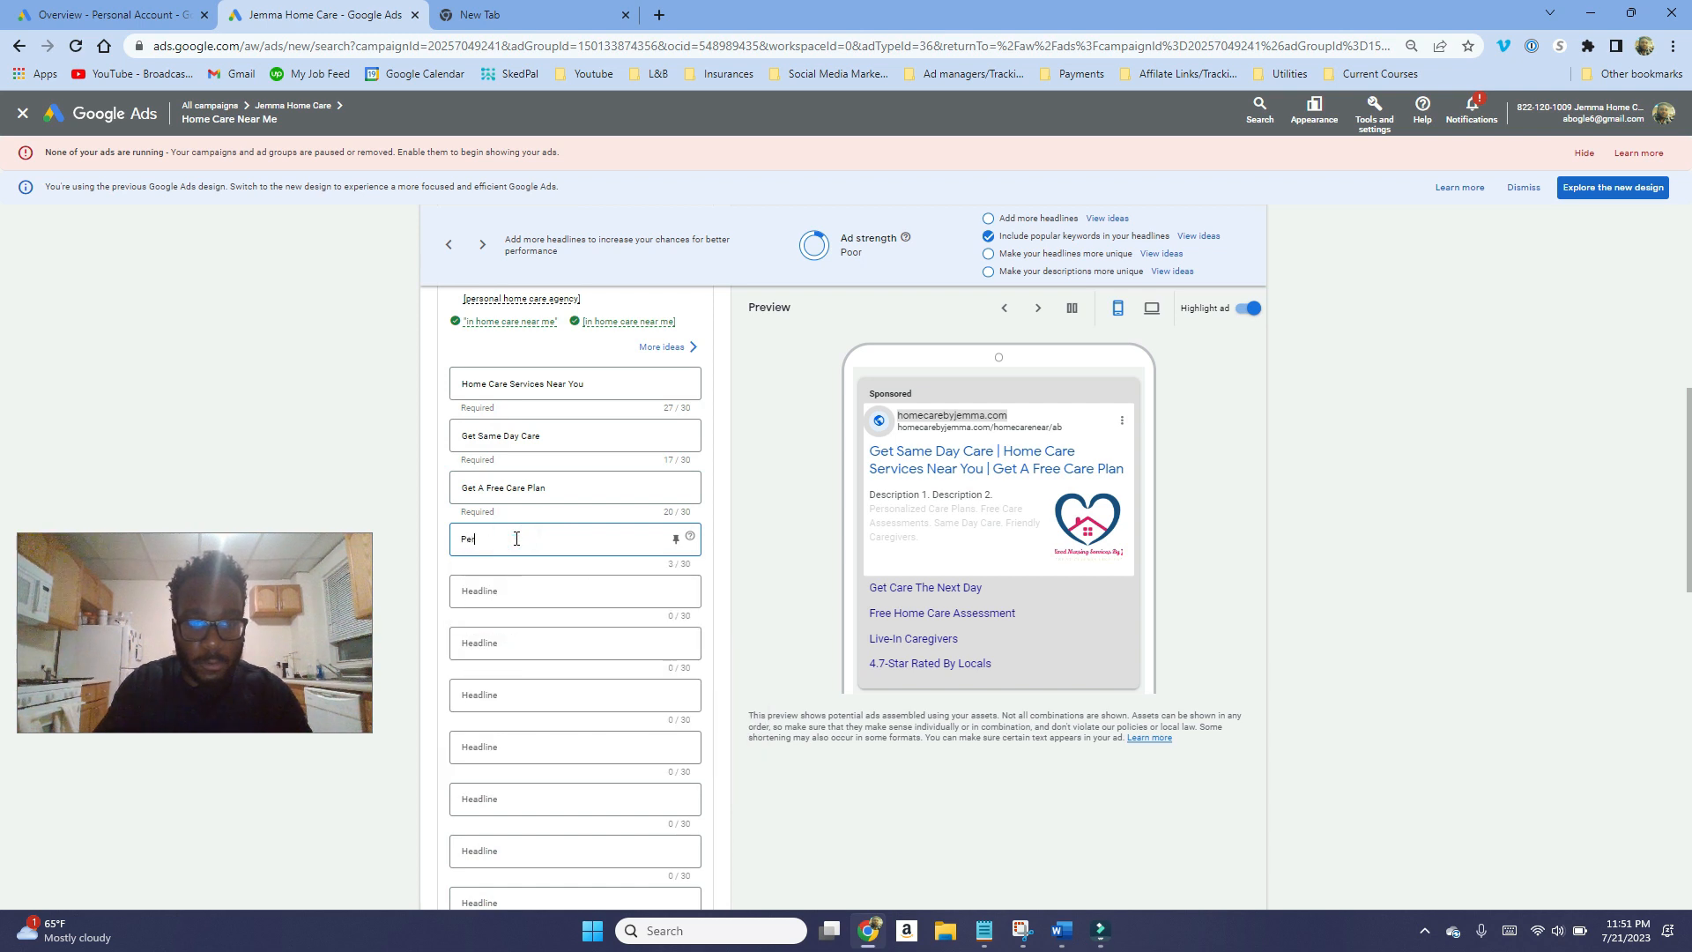
type(" home care Agency")
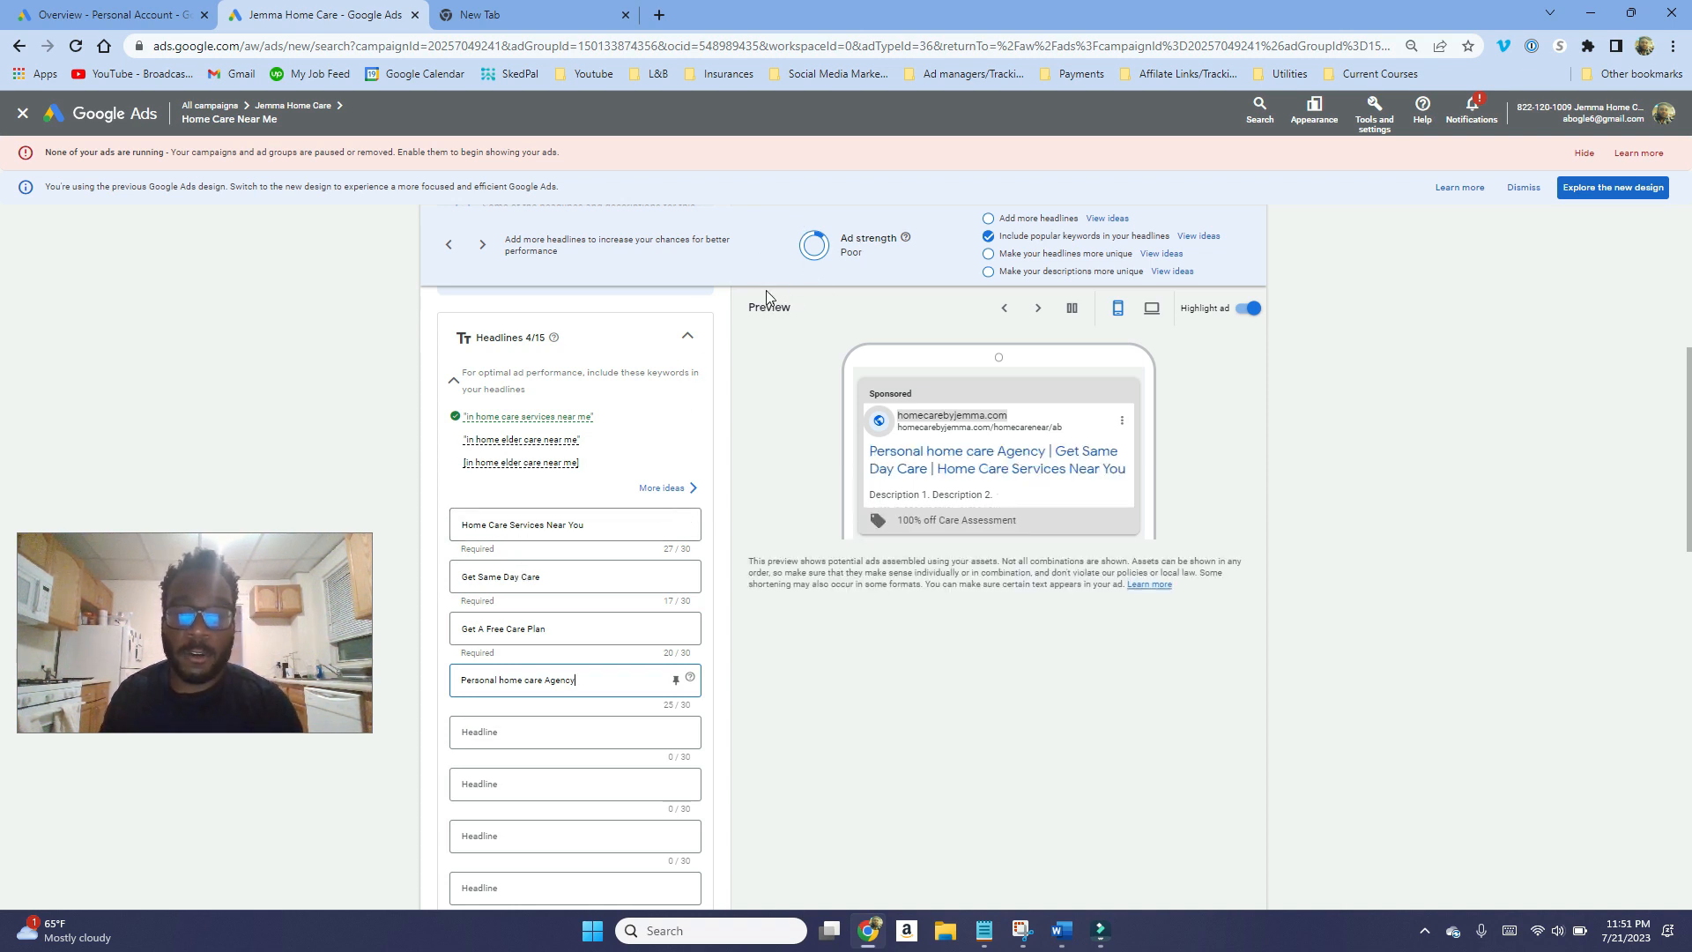
scroll(597, 705, "down", 1)
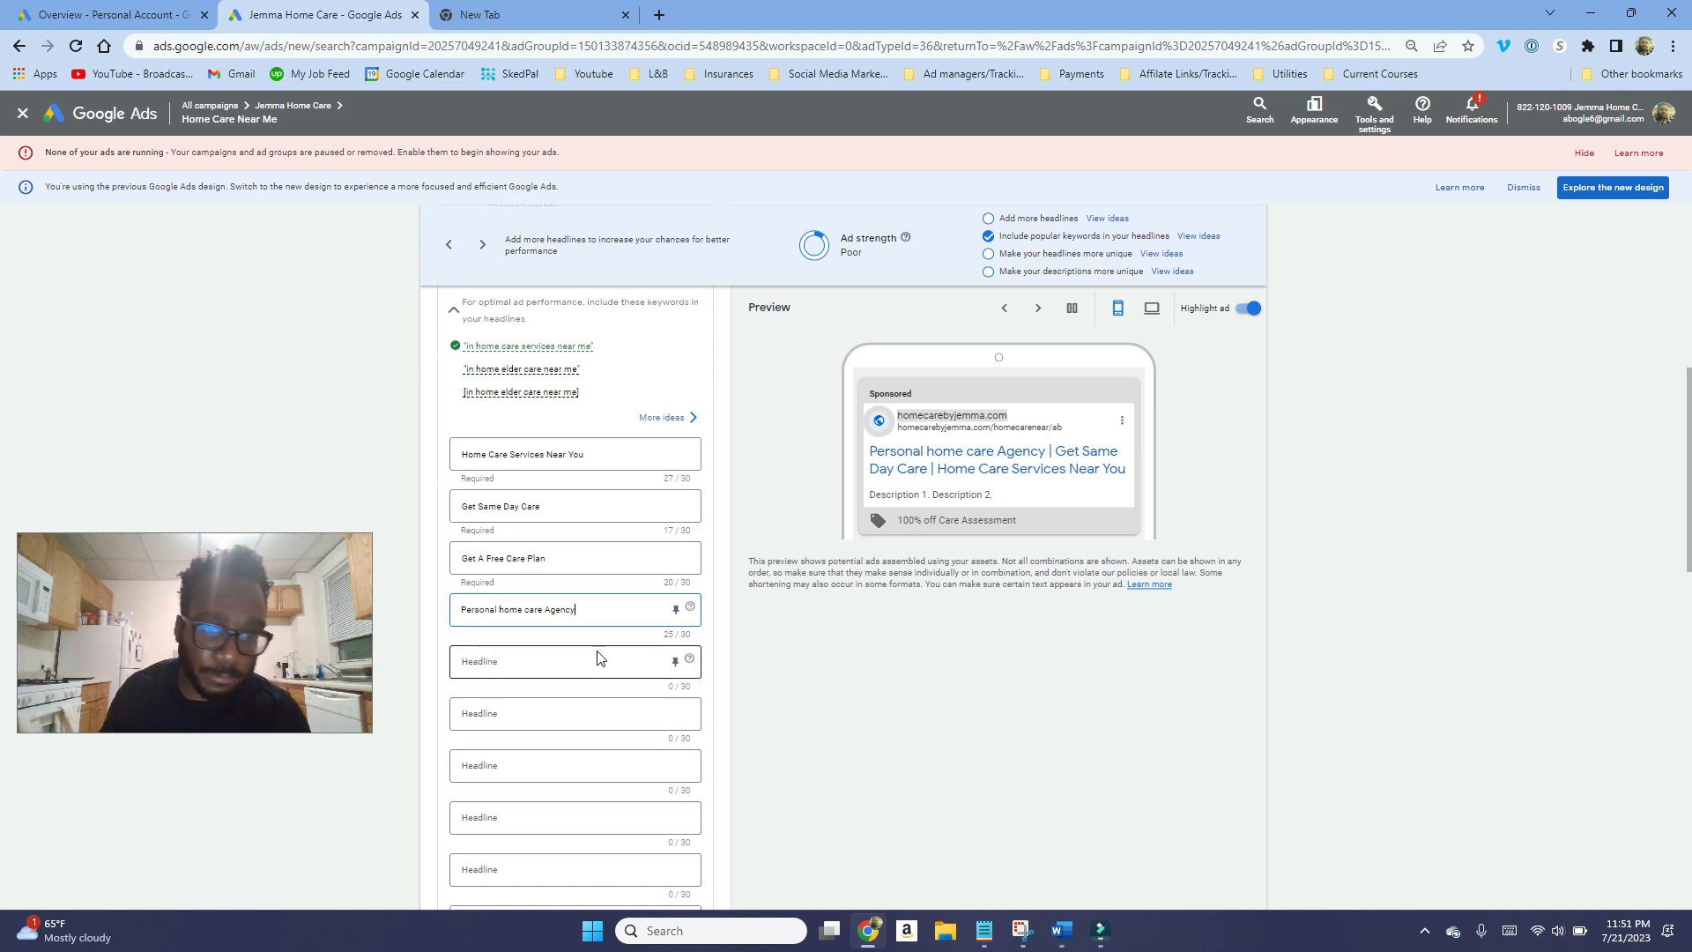
Review the headlines entered so far, the remaining empty headline fields and the wording of the first headline.
scroll(595, 648, "up", 1)
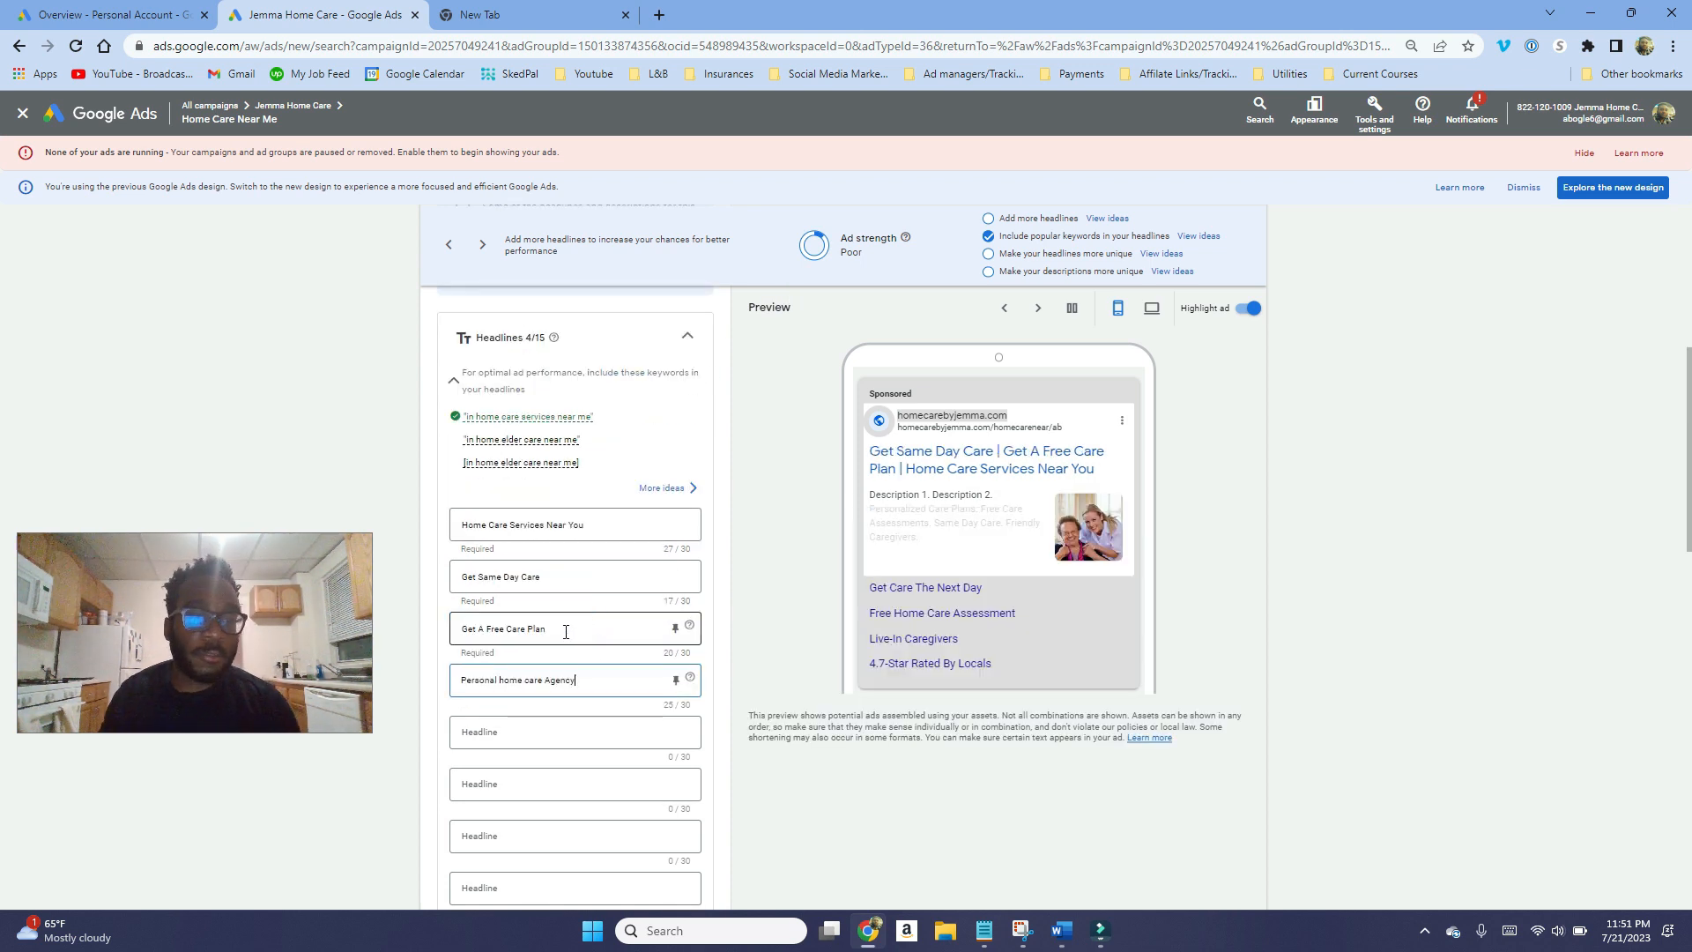
scroll(586, 644, "down", 2)
scroll(591, 670, "down", 2)
scroll(585, 713, "down", 4)
scroll(585, 715, "up", 4)
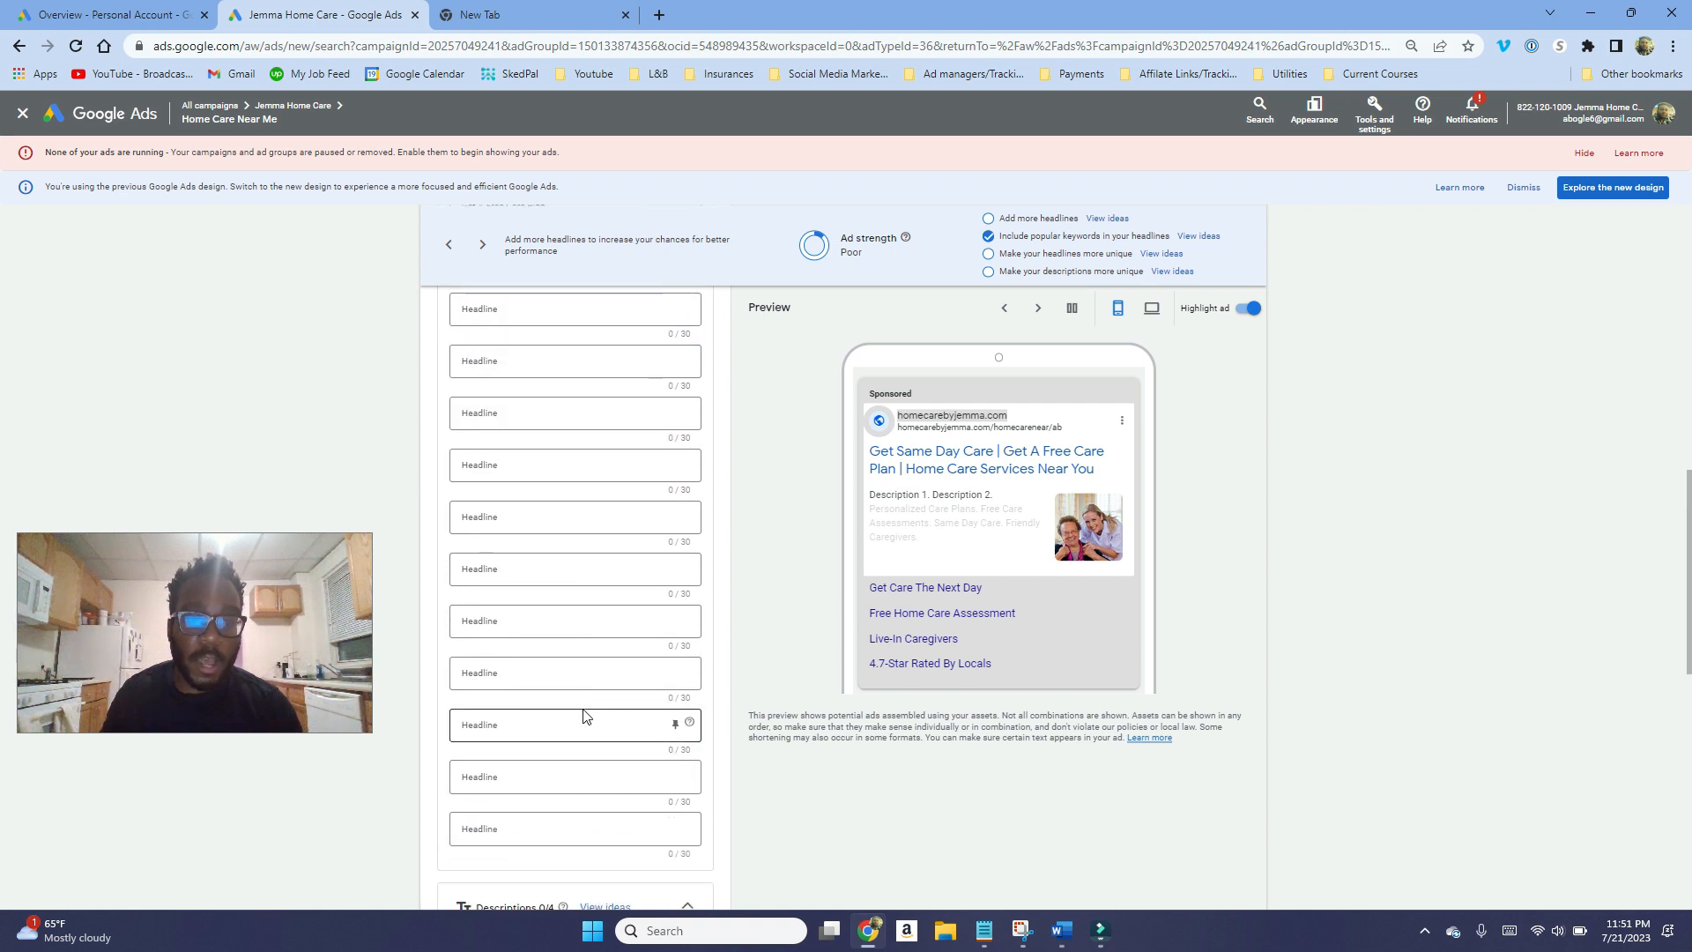
scroll(564, 705, "down", 3)
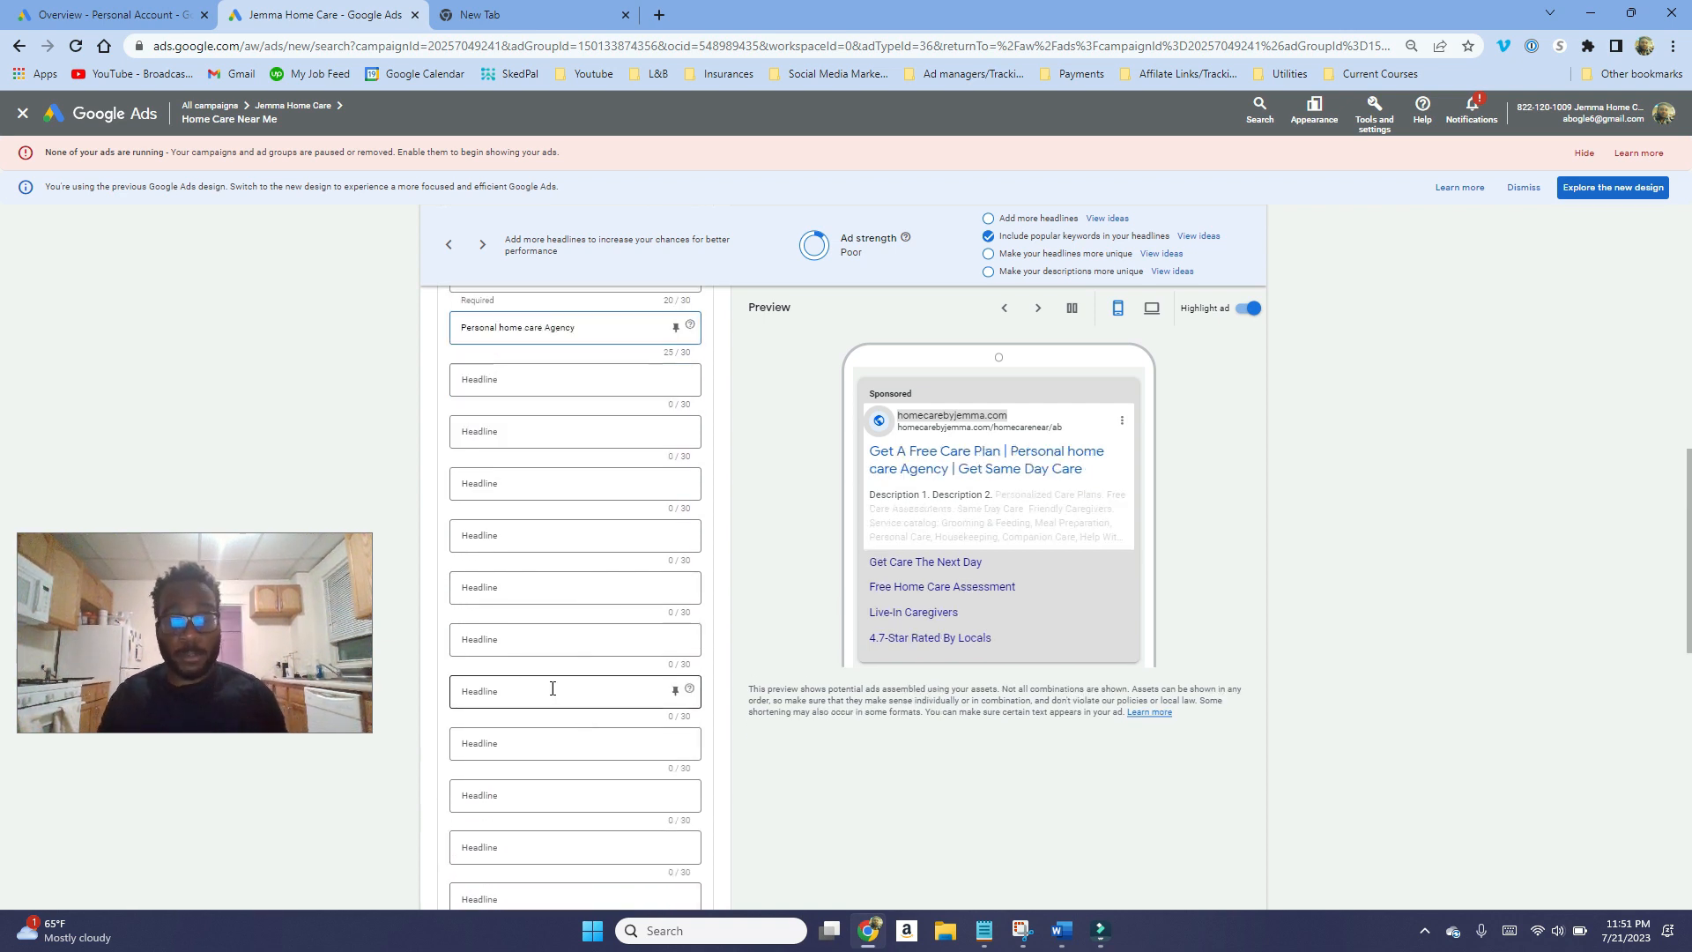
scroll(564, 703, "up", 2)
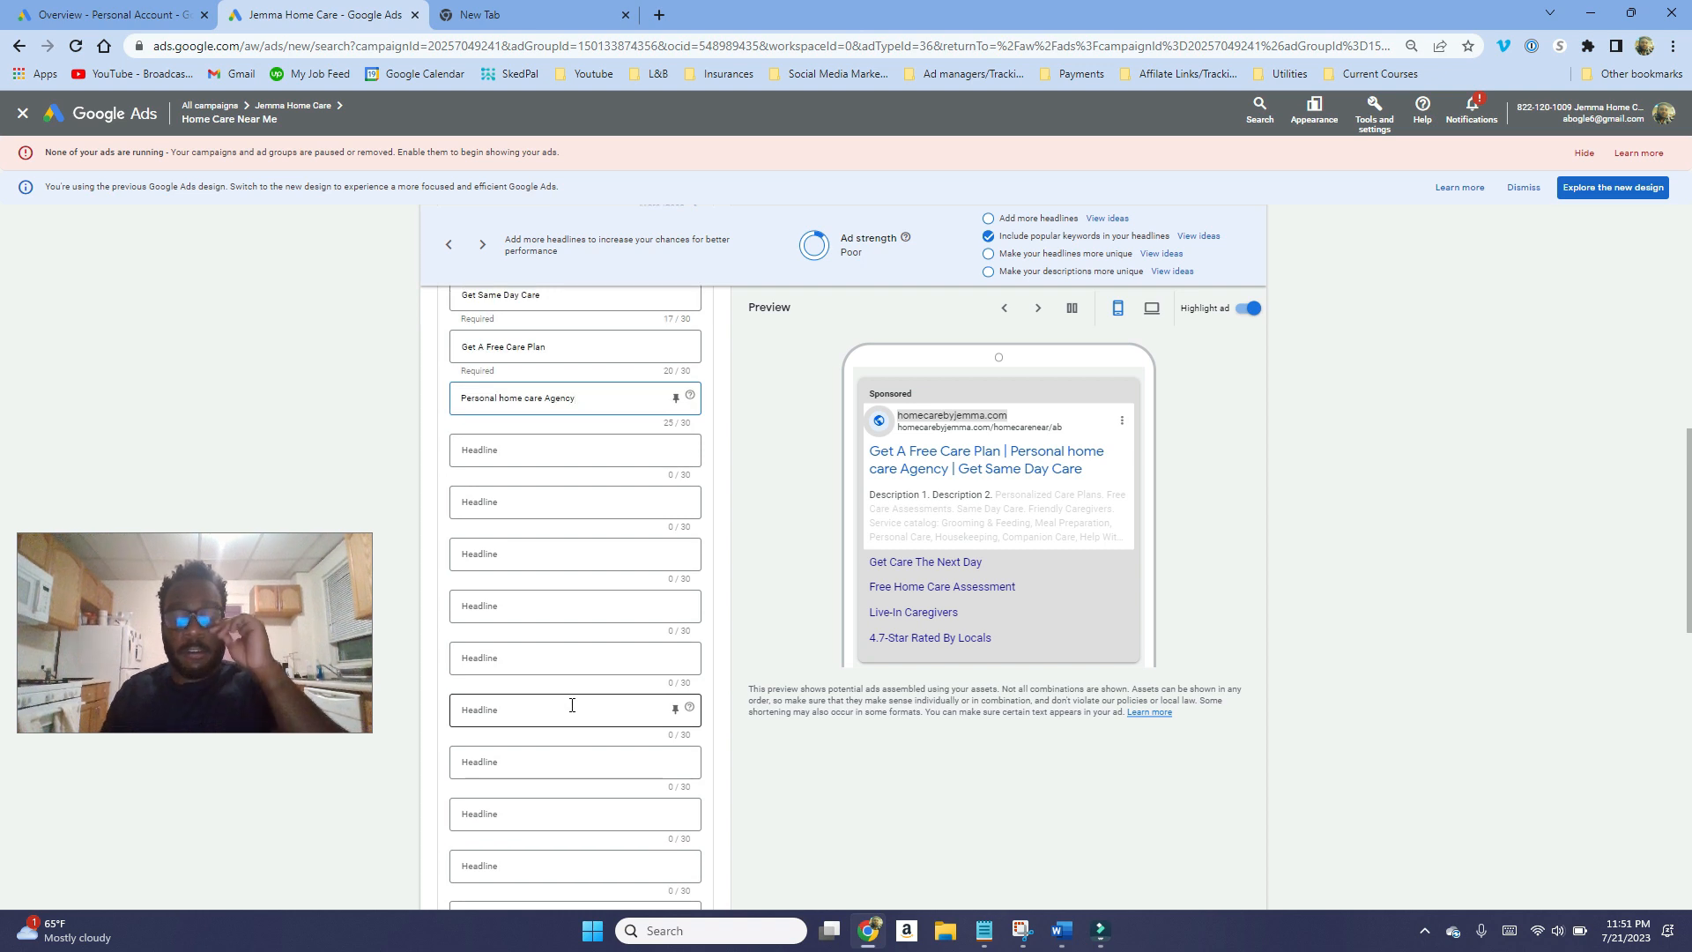
scroll(605, 677, "up", 2)
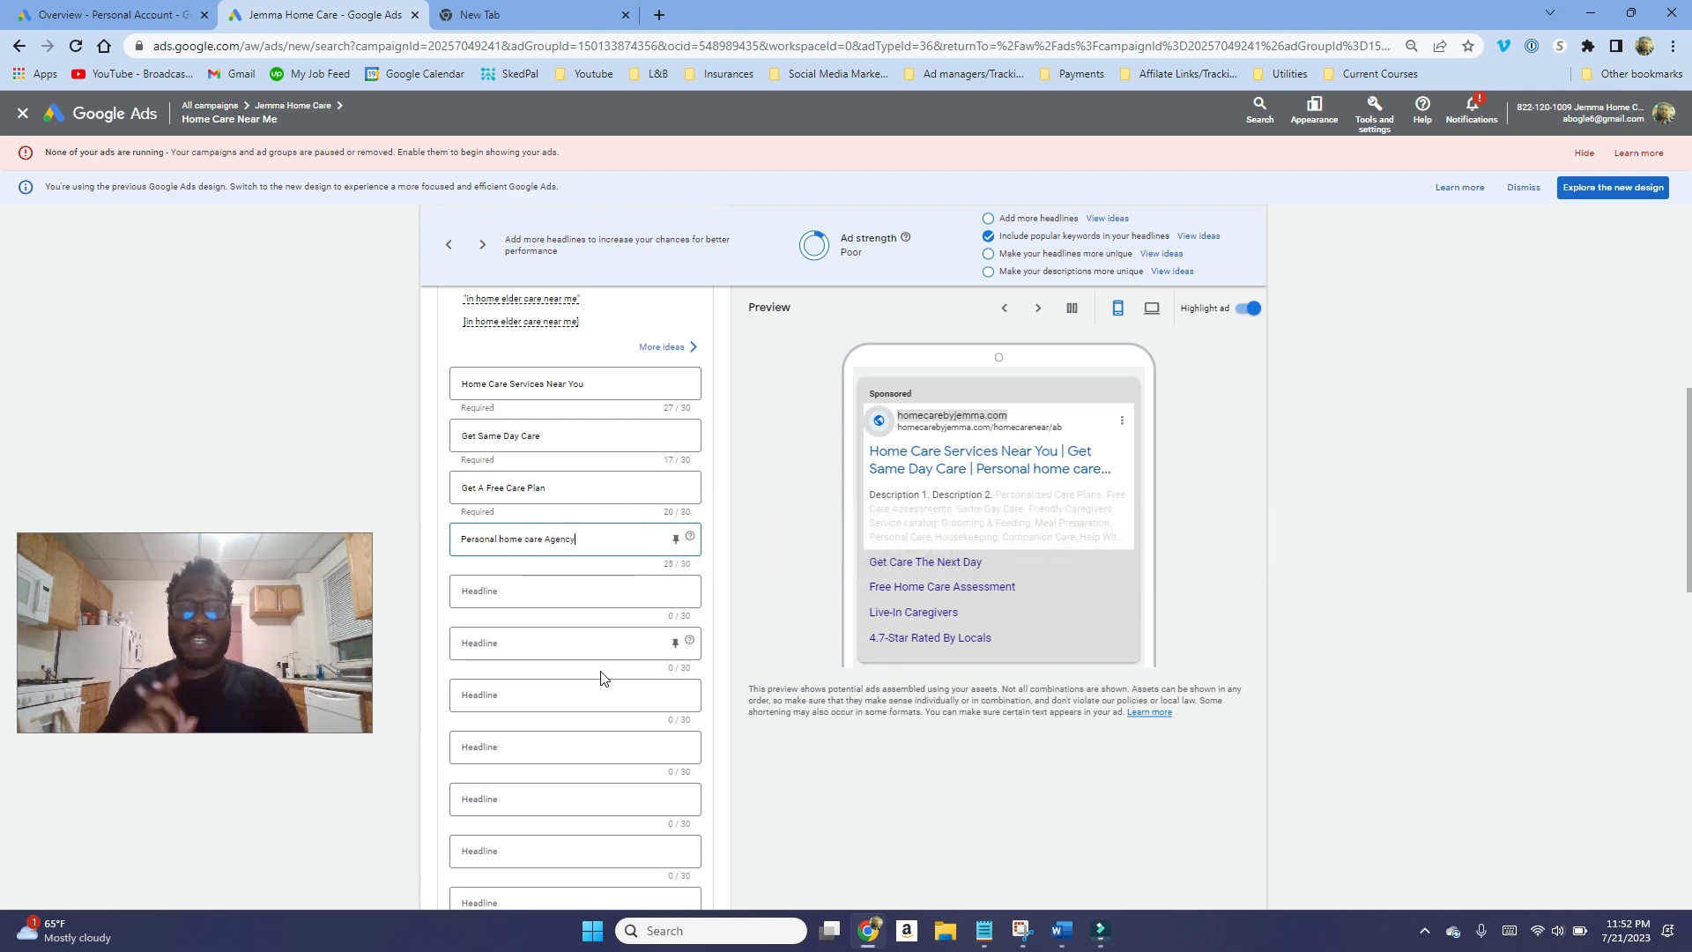
scroll(469, 450, "up", 1)
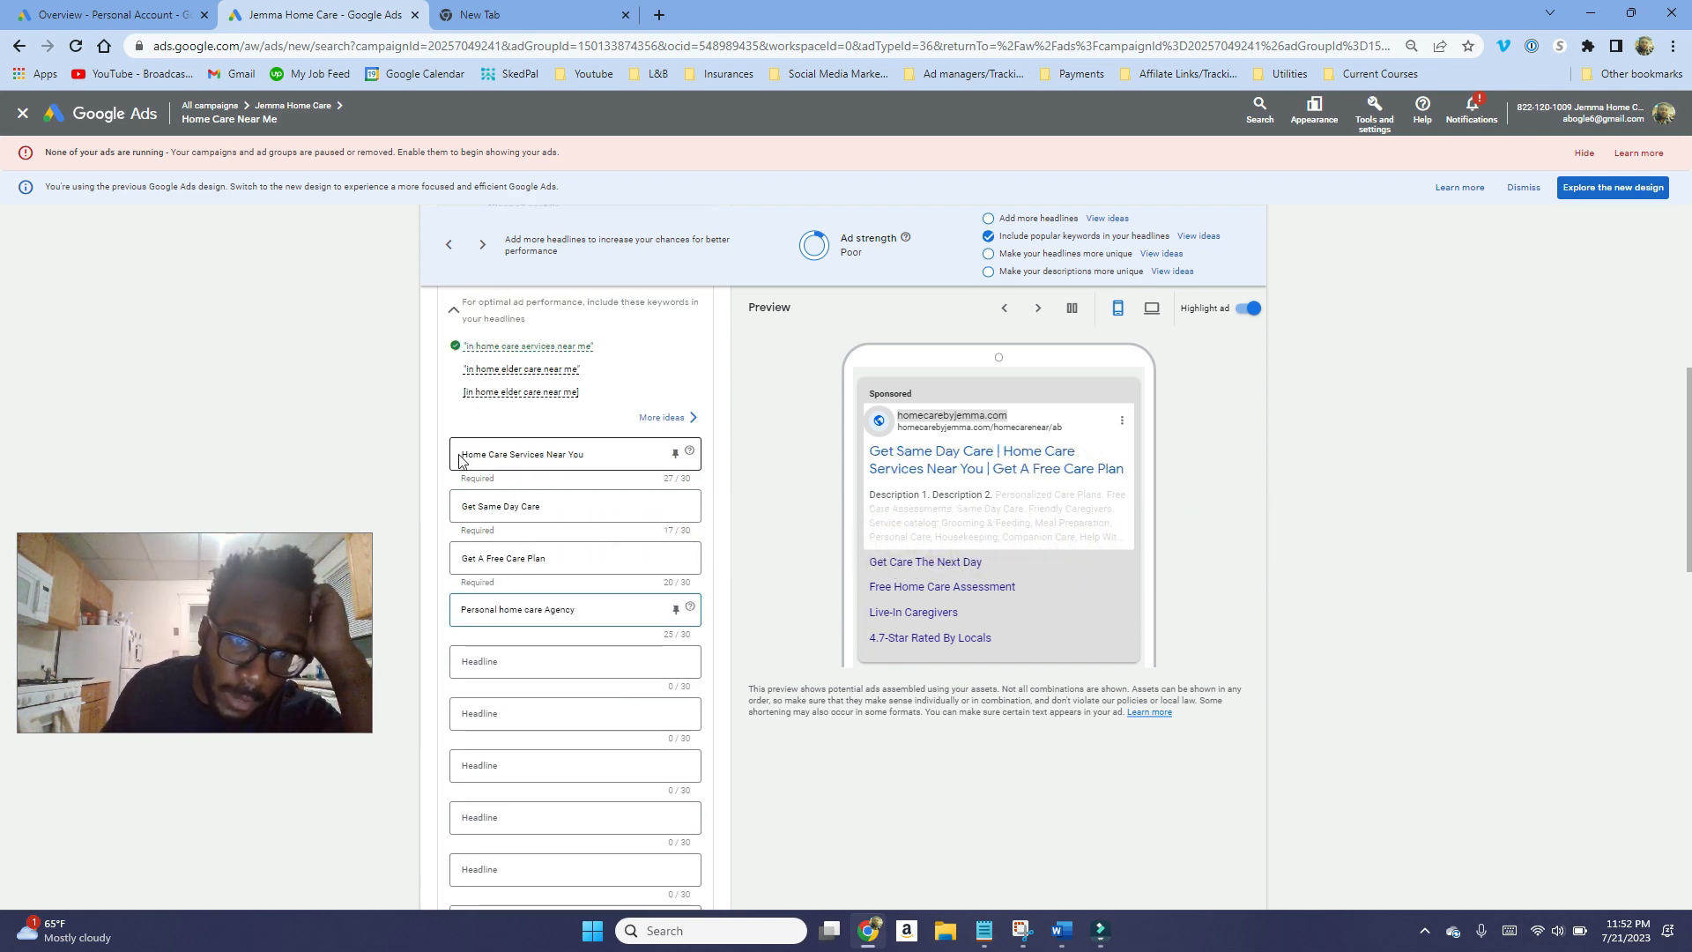
left_click_drag(457, 455, 534, 456)
left_click(547, 454)
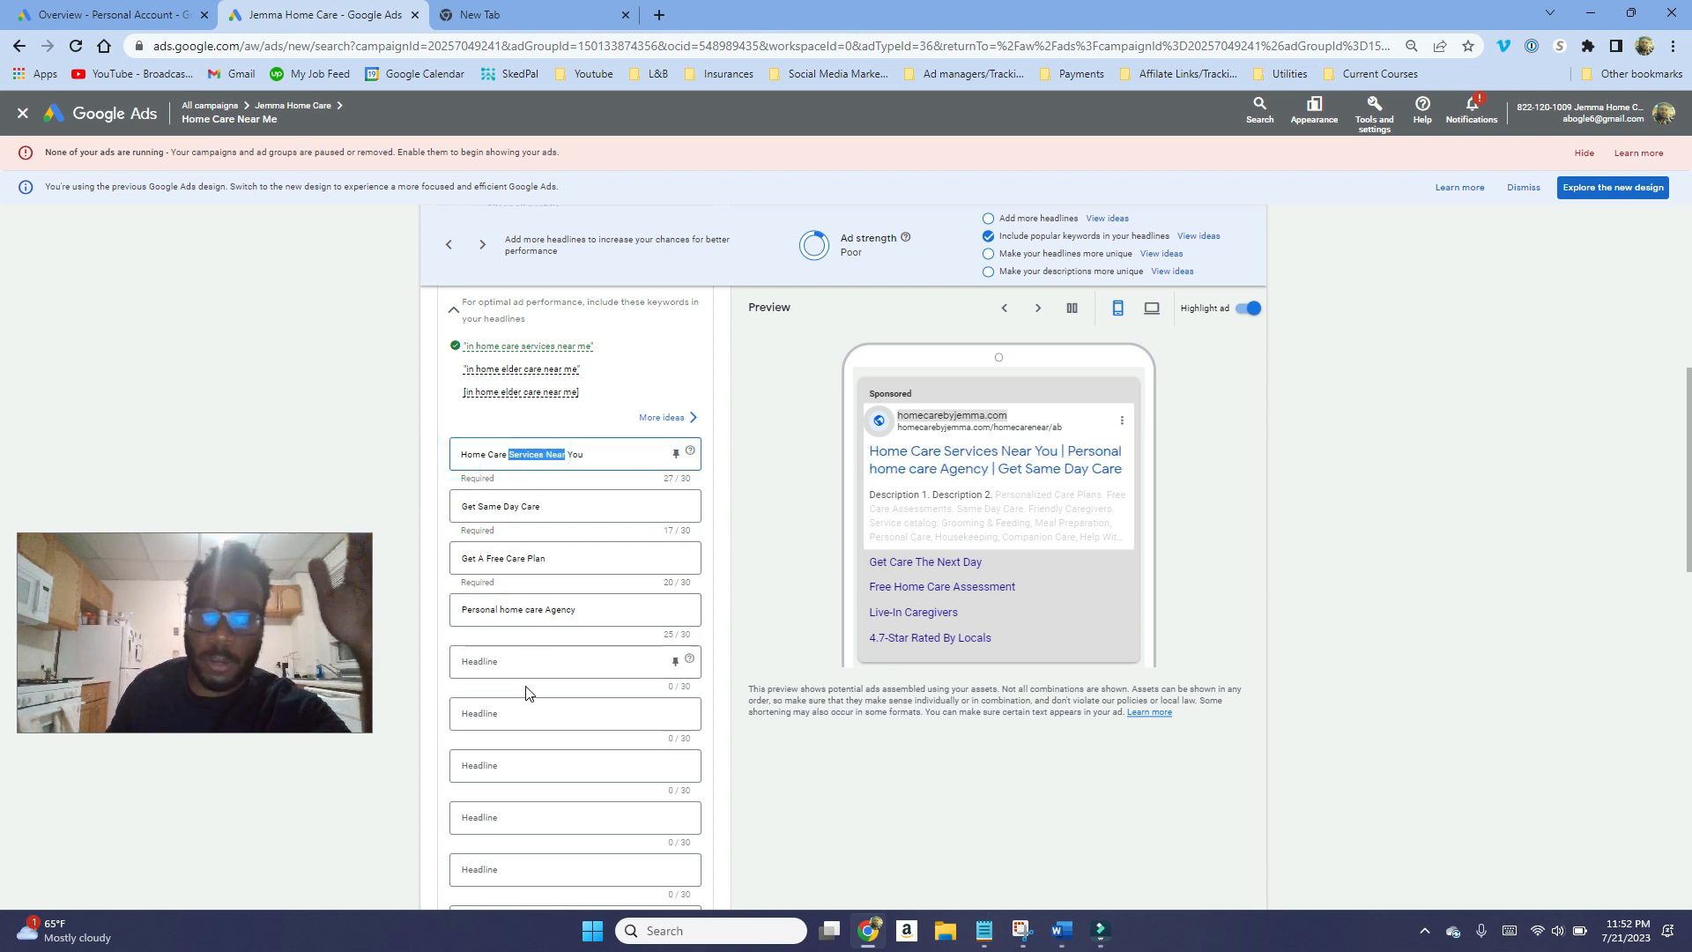
Enter "Atlanta Home Care Services" as the fifth headline and open more headline suggestions with top keywords.
left_click(534, 661)
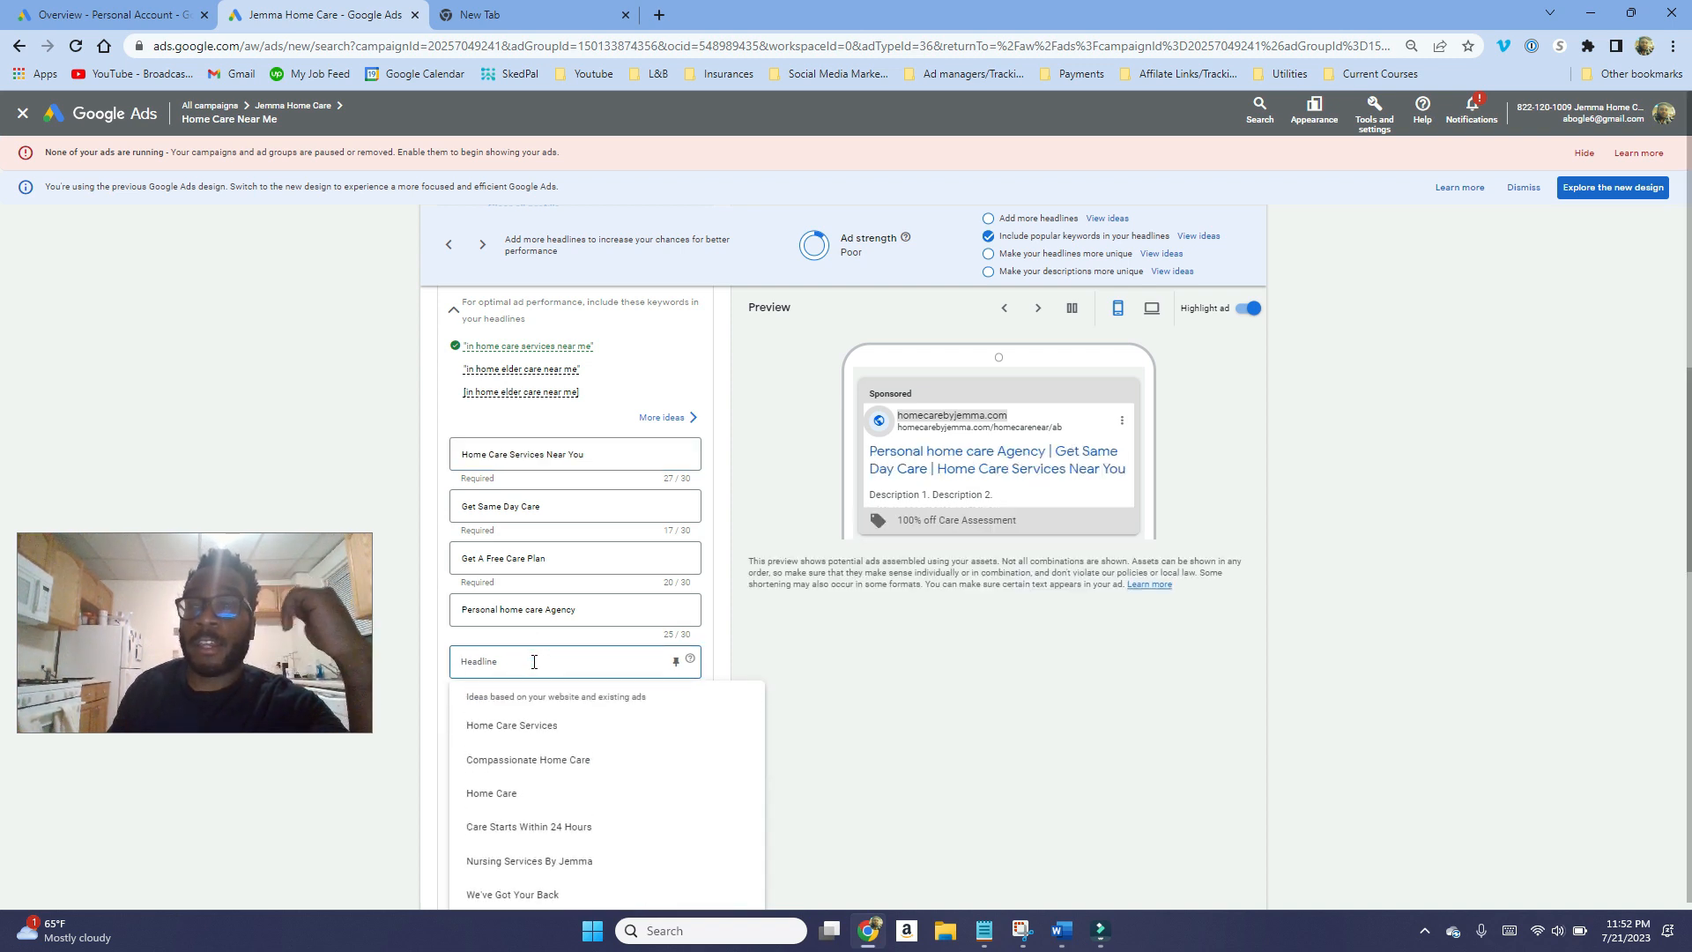
type("A")
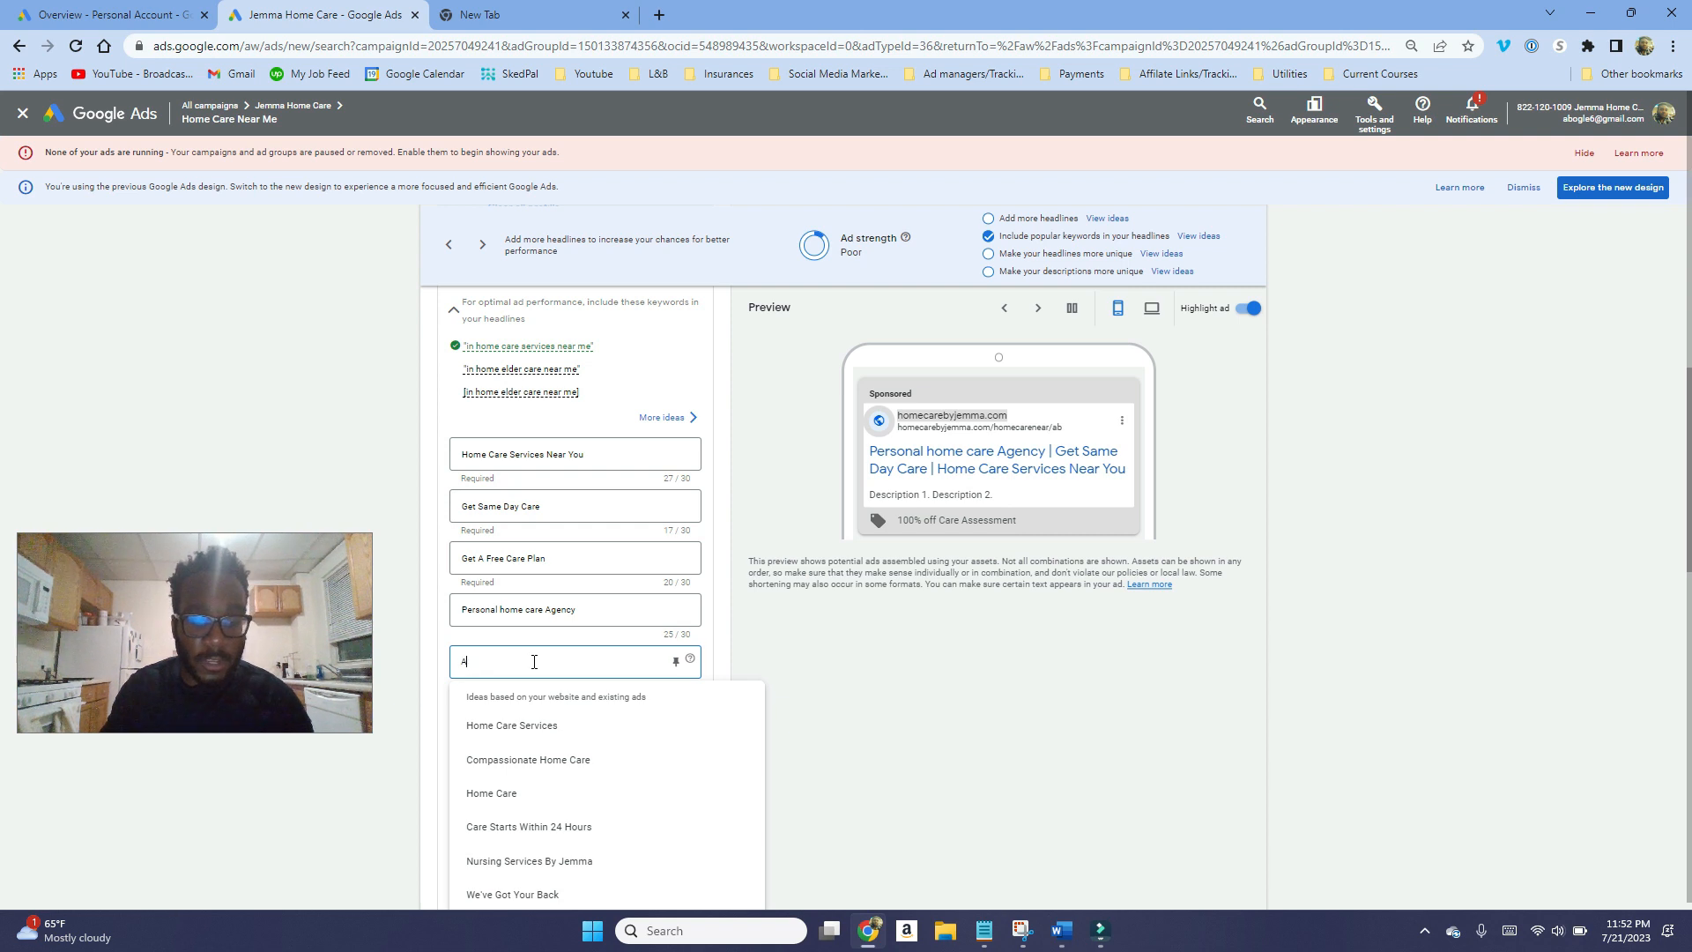
type("tlanta Home Care Services")
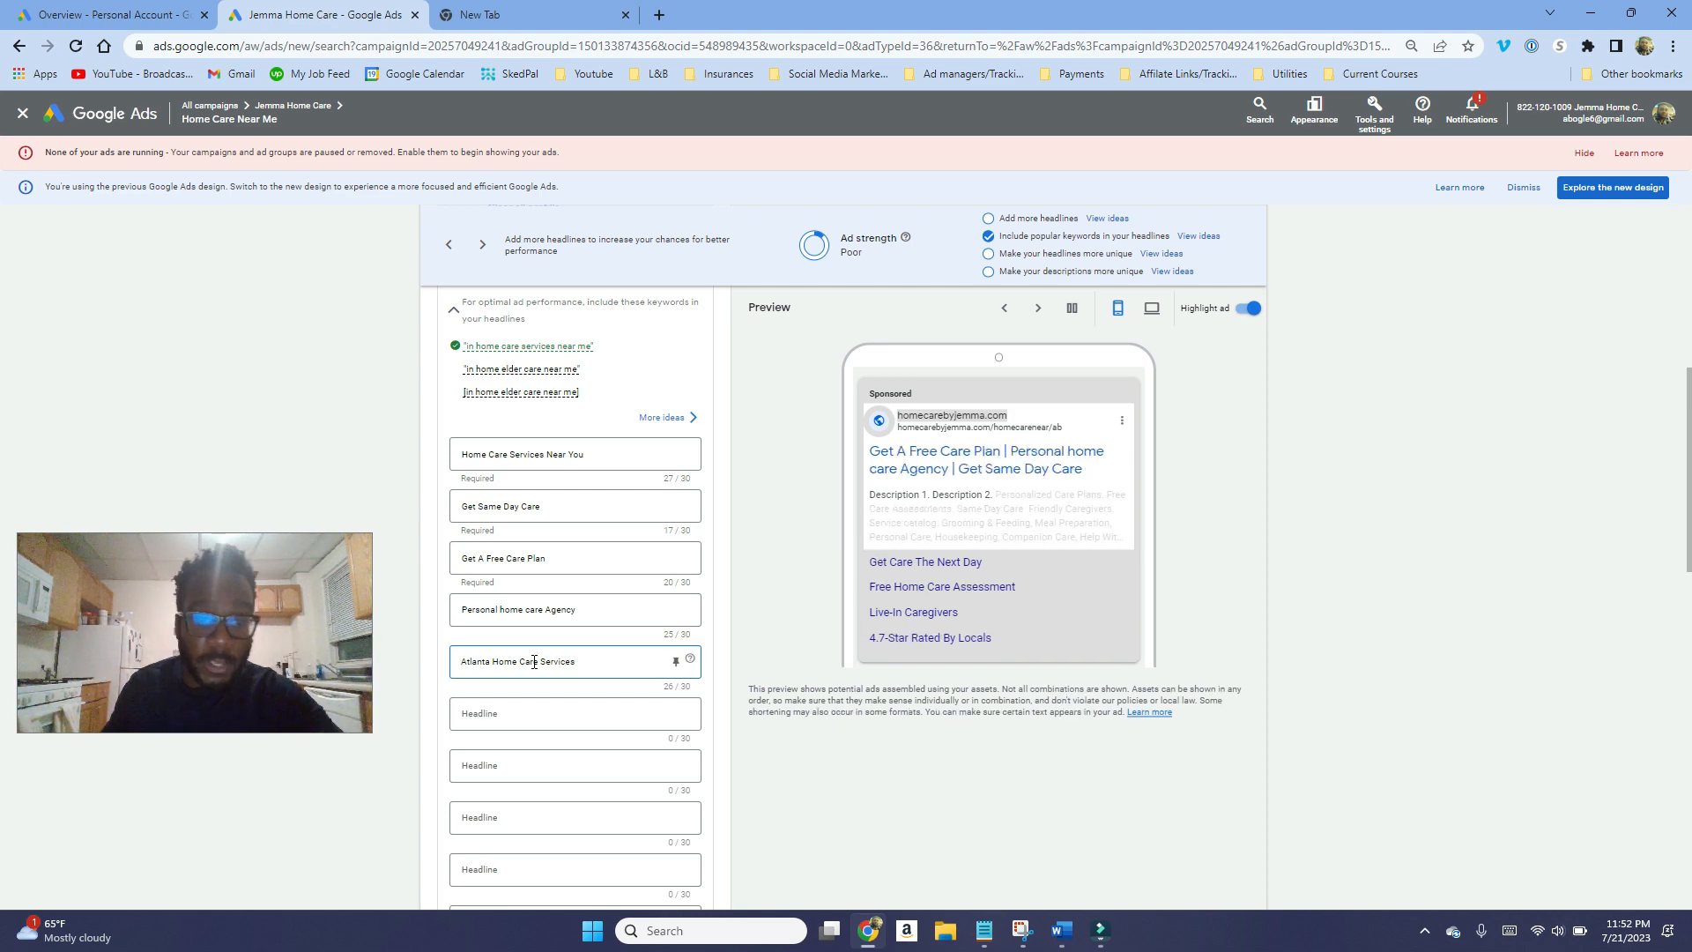
left_click_drag(493, 661, 452, 674)
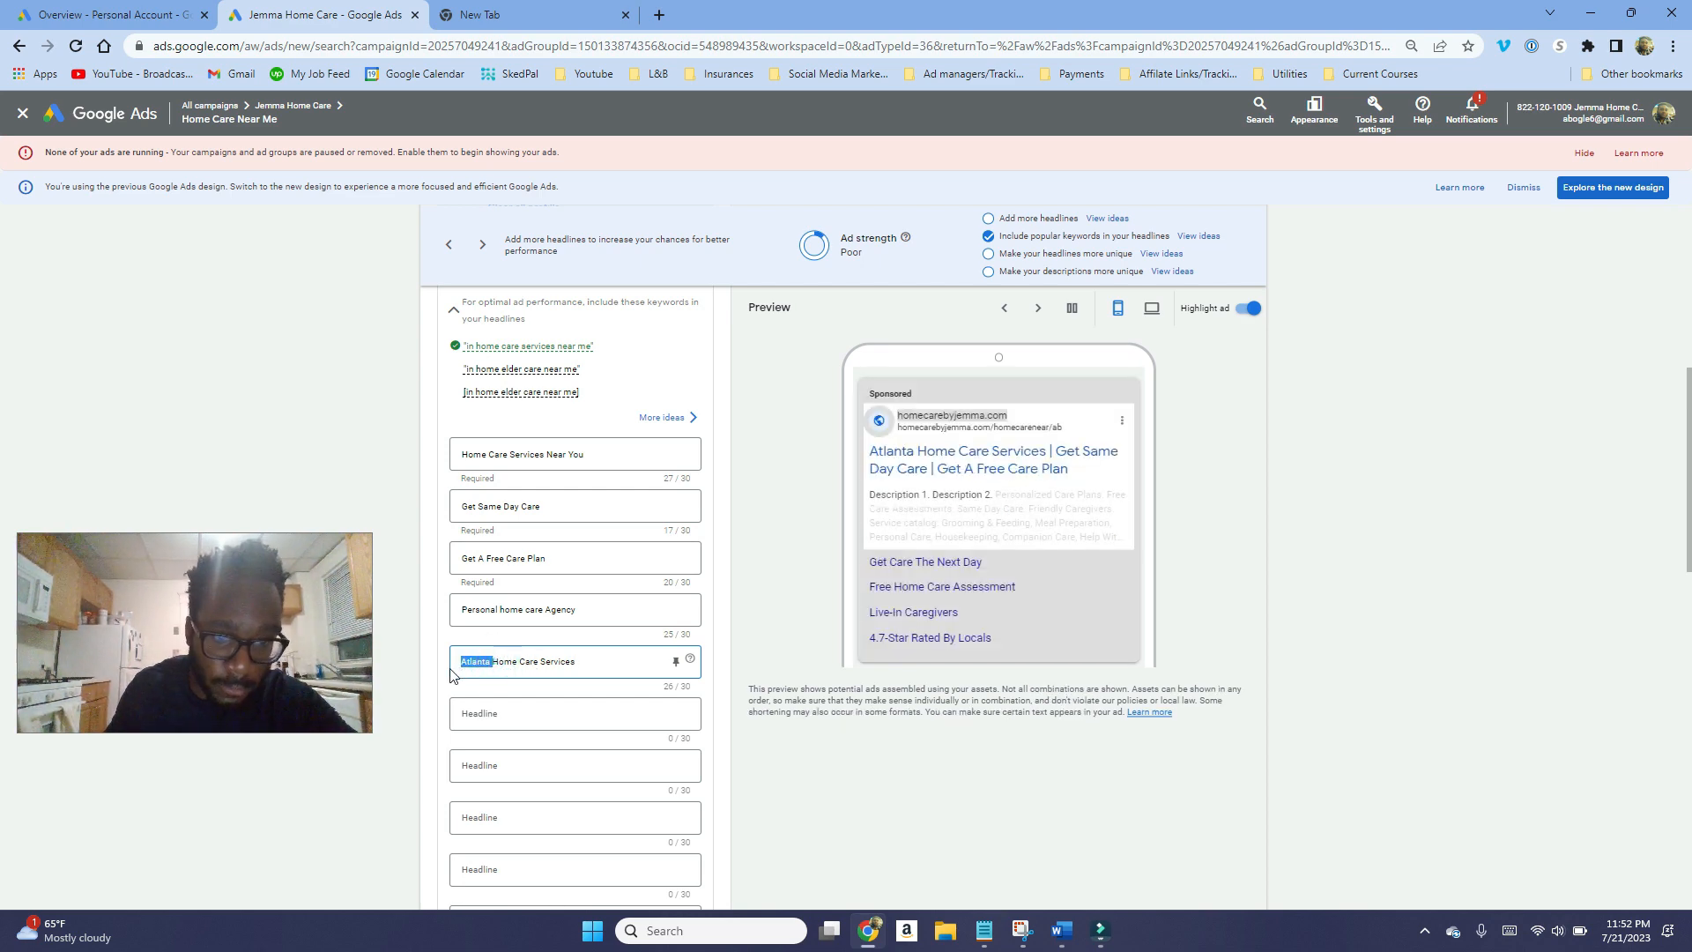
left_click(669, 419)
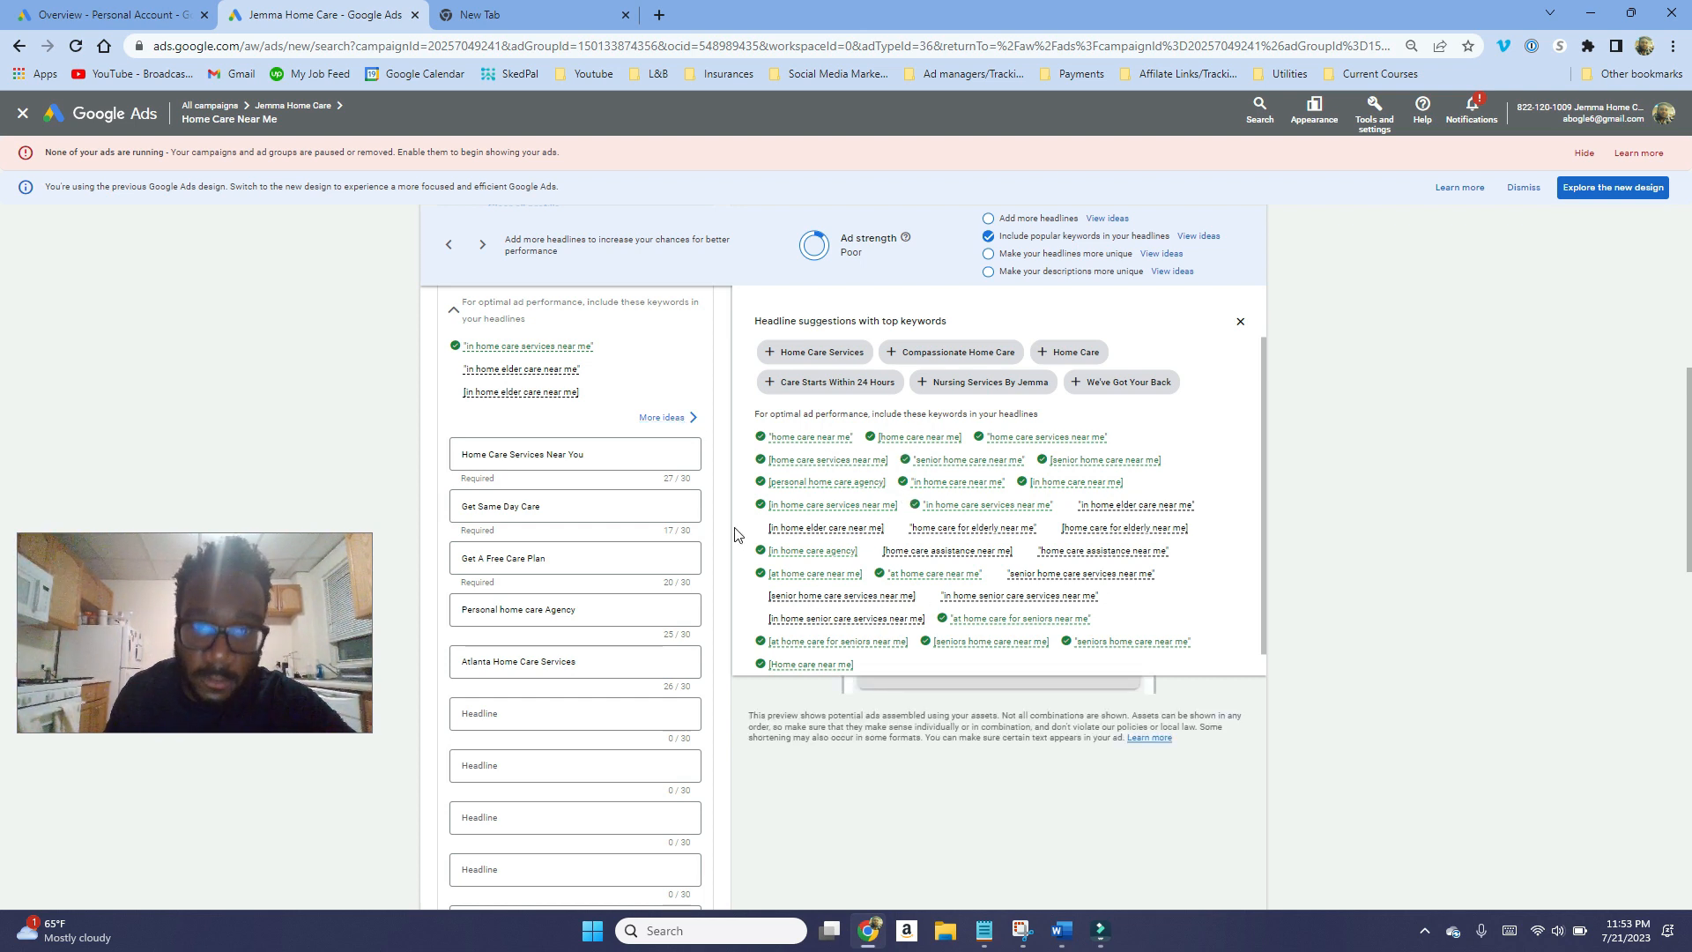
Search Google for "home care near me" in the empty browser tab.
left_click(598, 25)
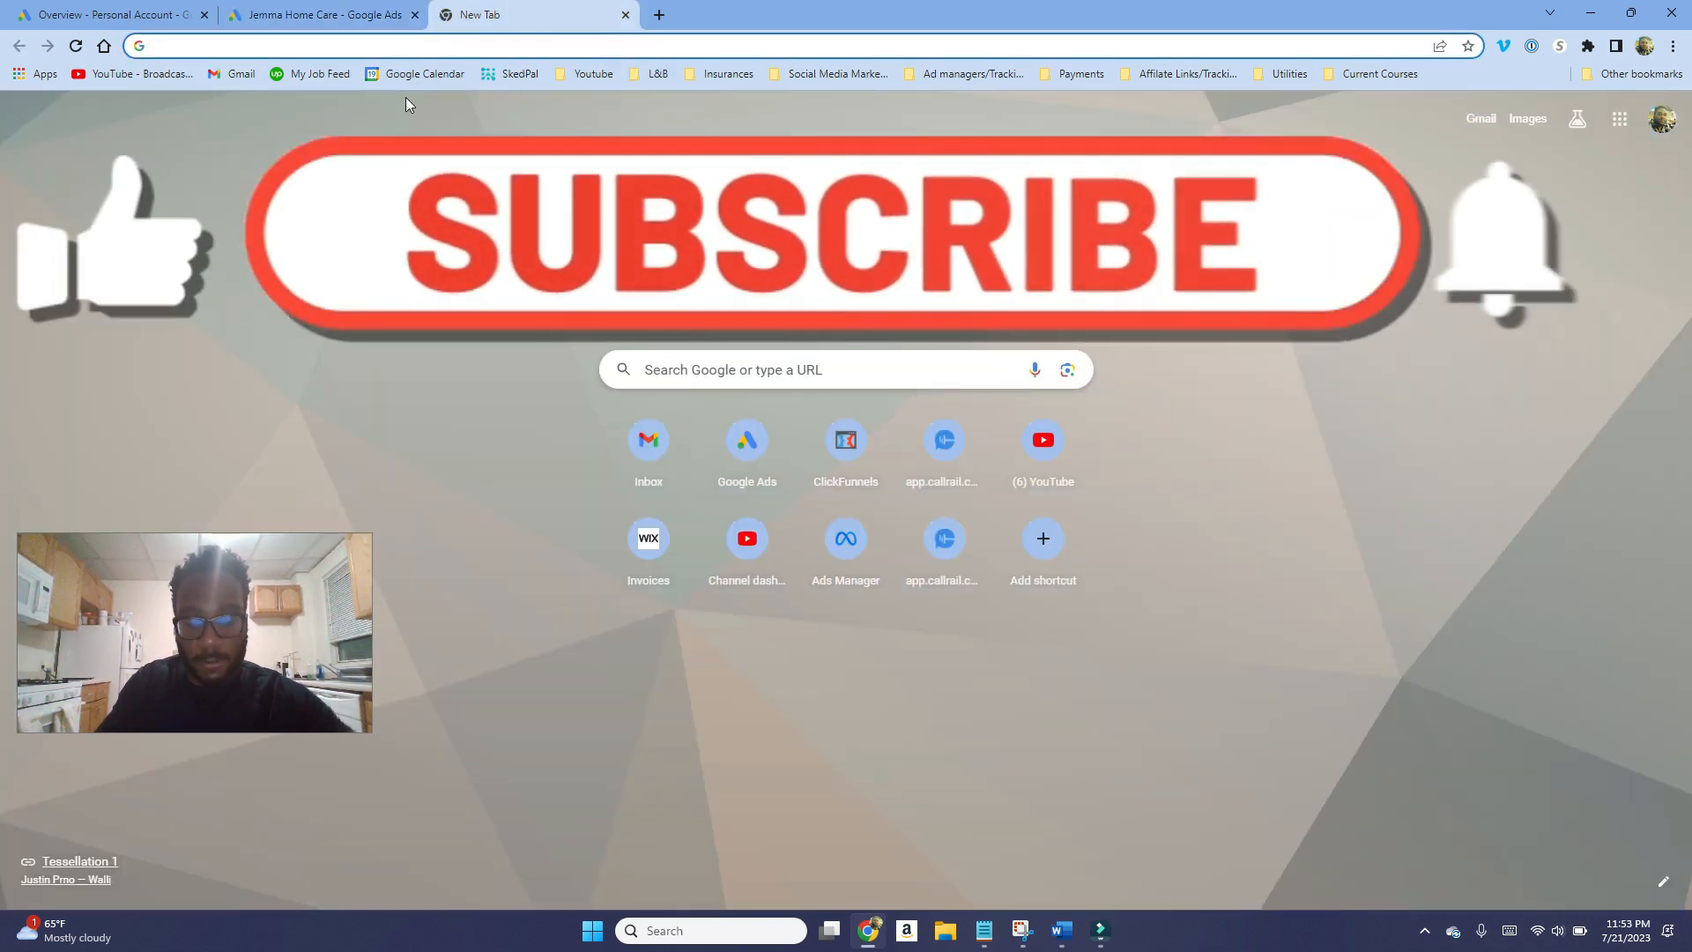
type("home c")
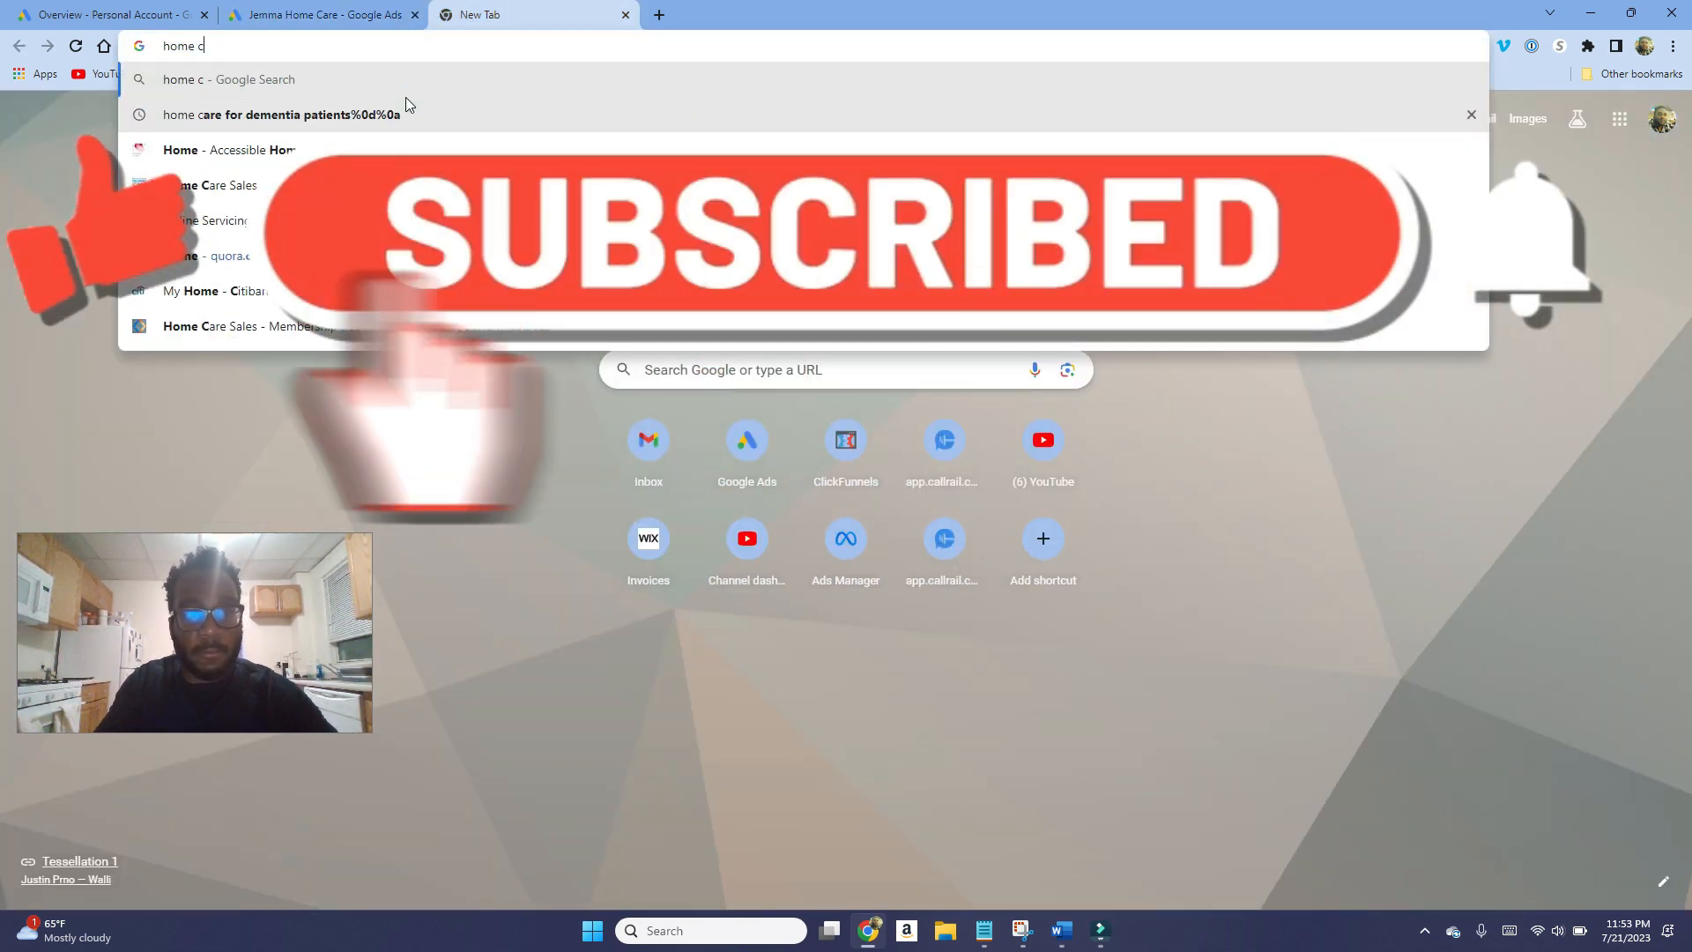
type("are near me")
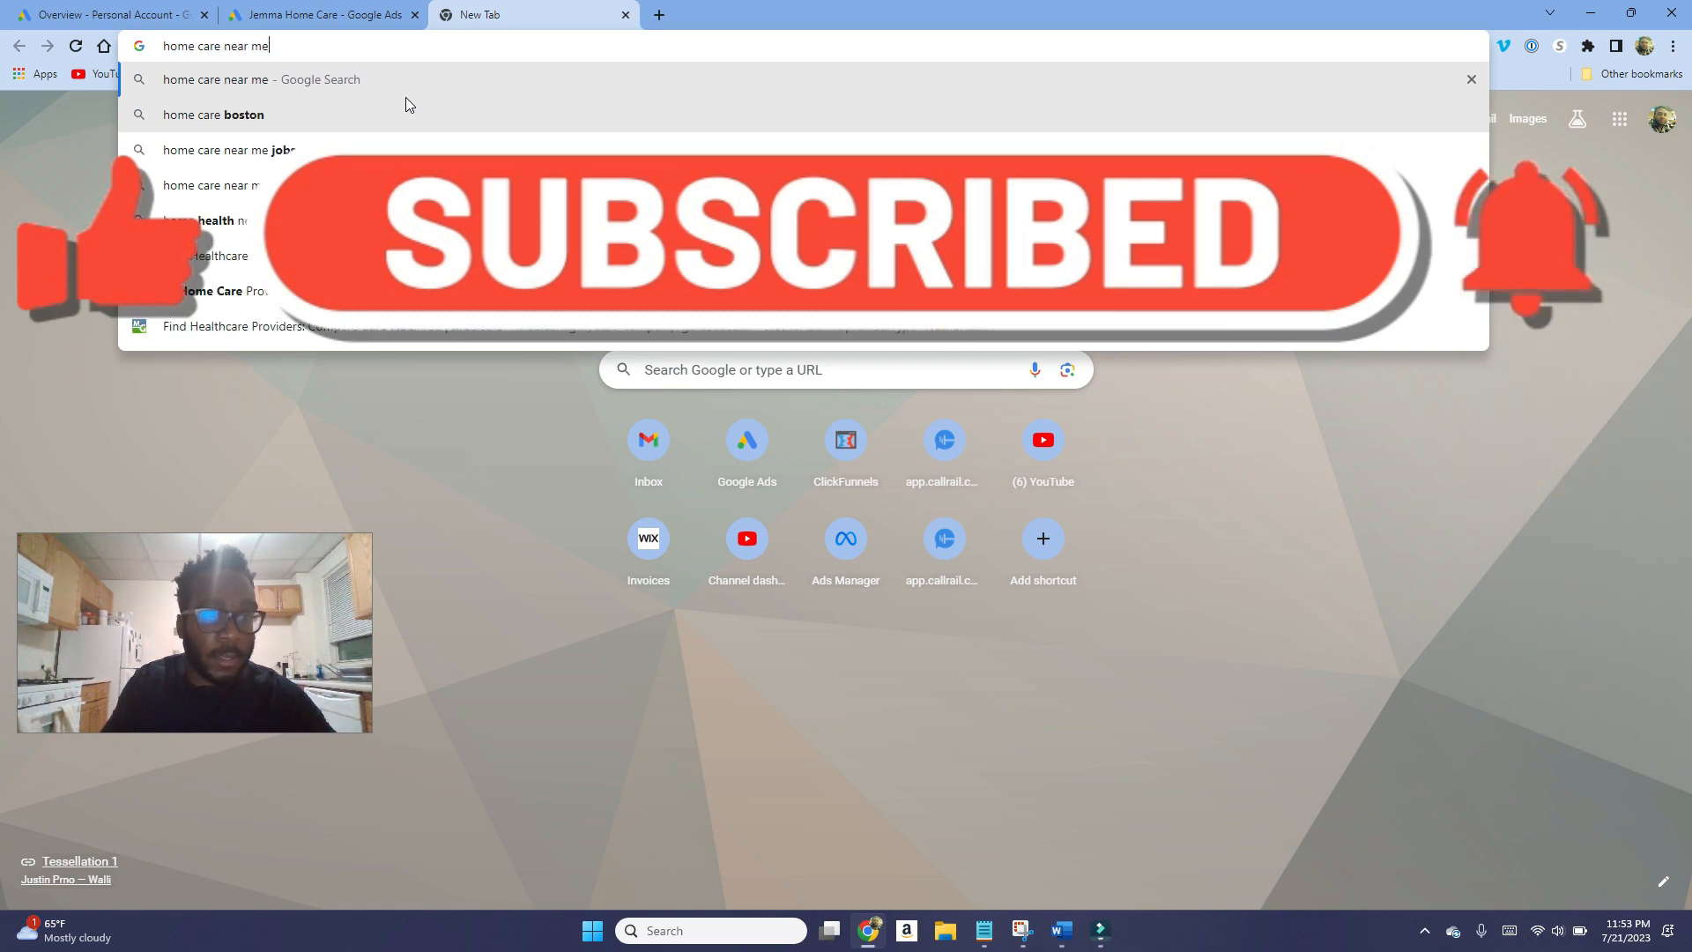
key("Return")
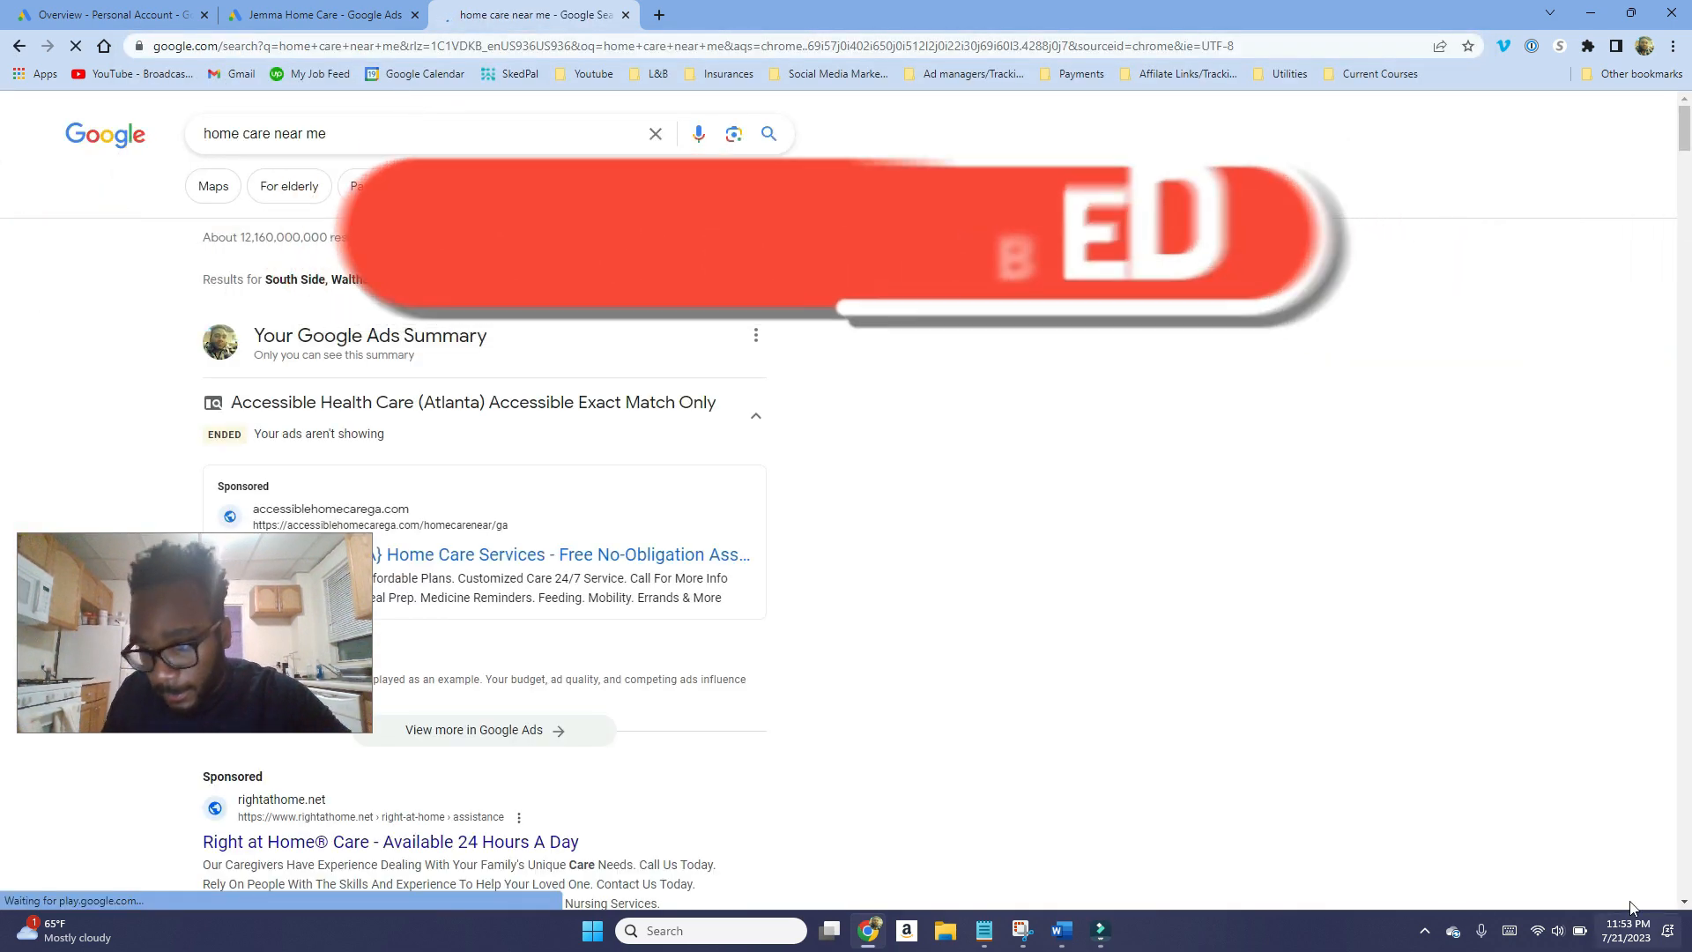
Examine the headlines, descriptions and sitelinks of competitors' sponsored ads in the search results.
scroll(739, 596, "down", 5)
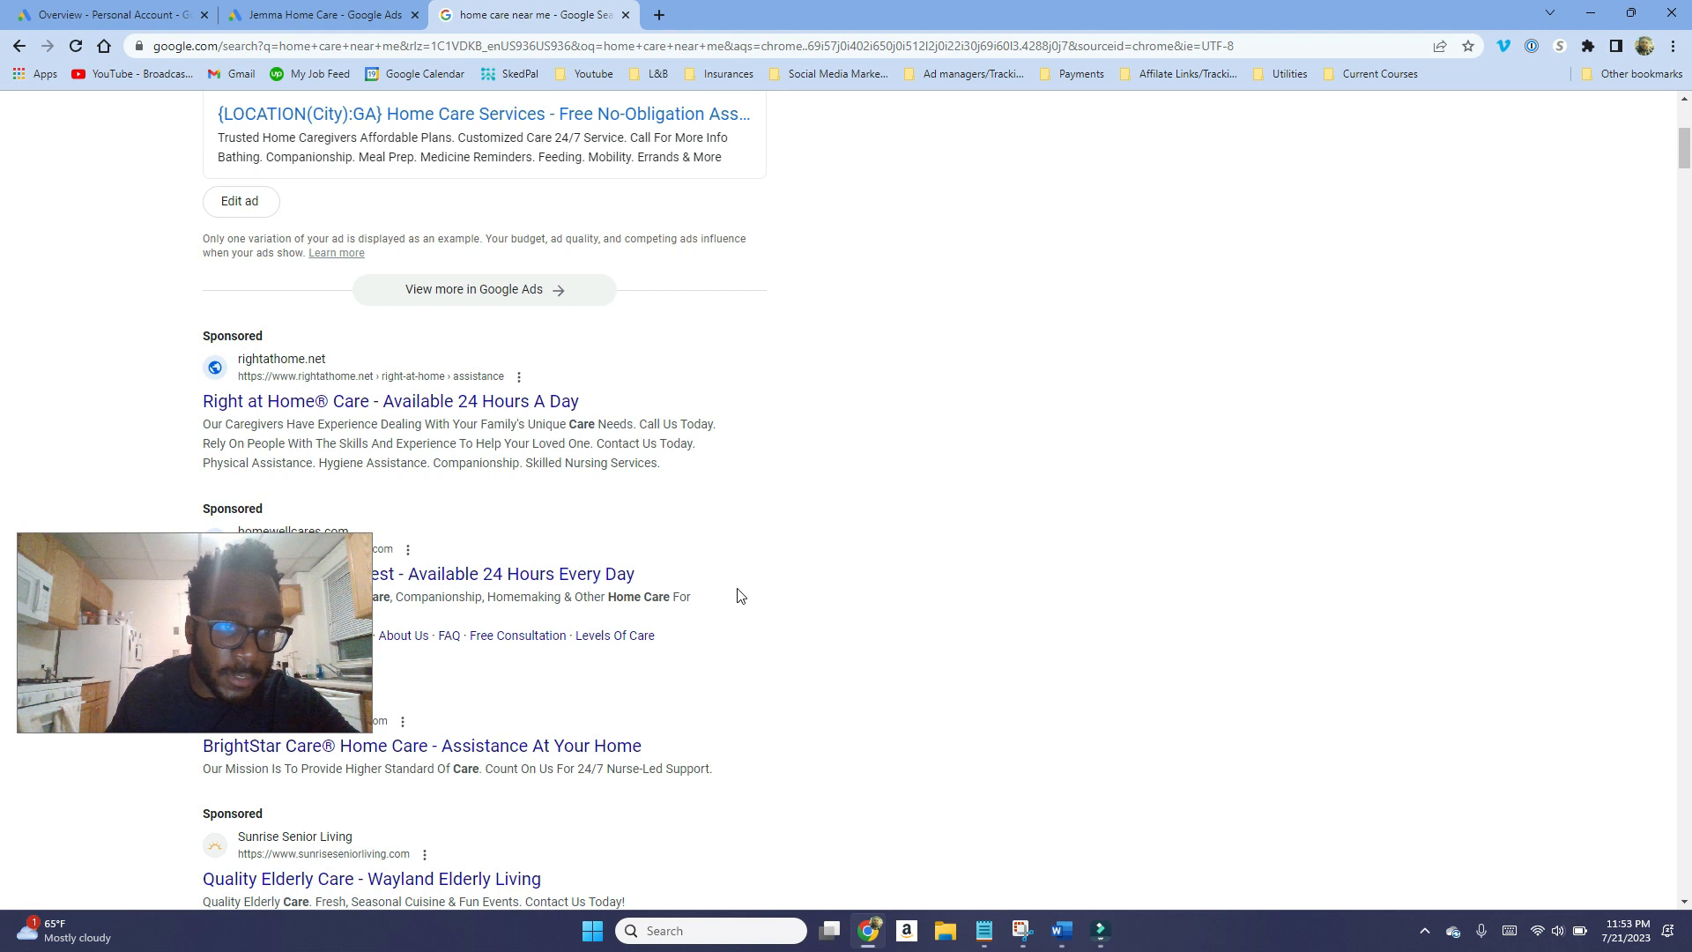
scroll(739, 596, "down", 1)
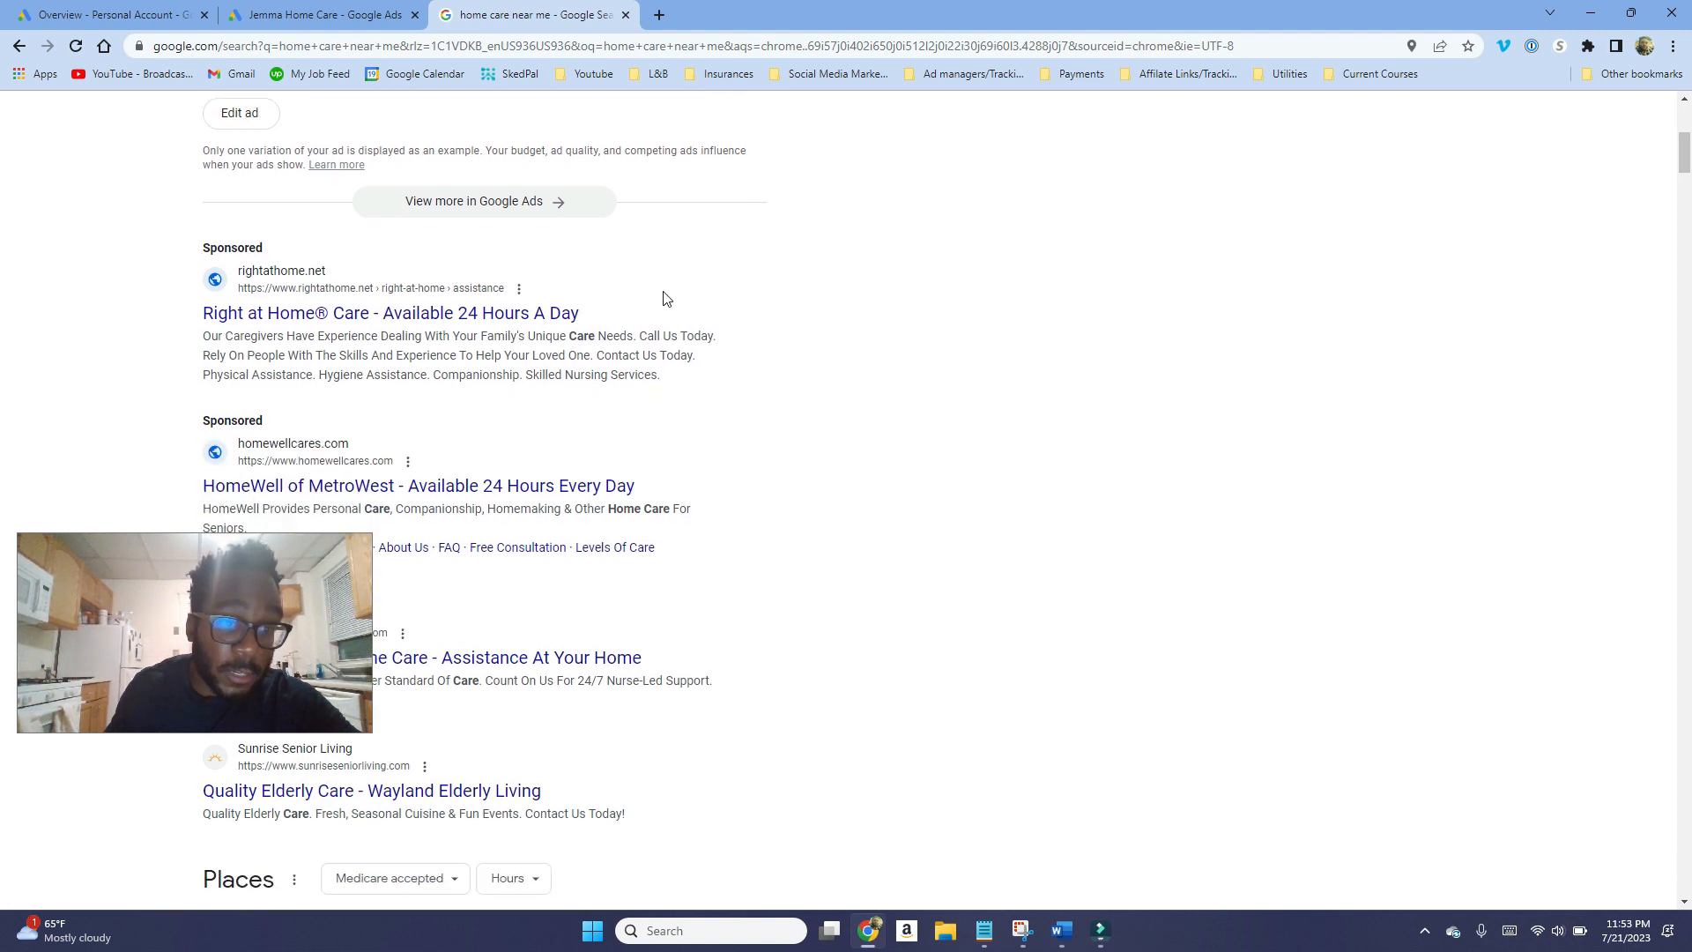
left_click_drag(658, 302, 432, 320)
left_click(918, 470)
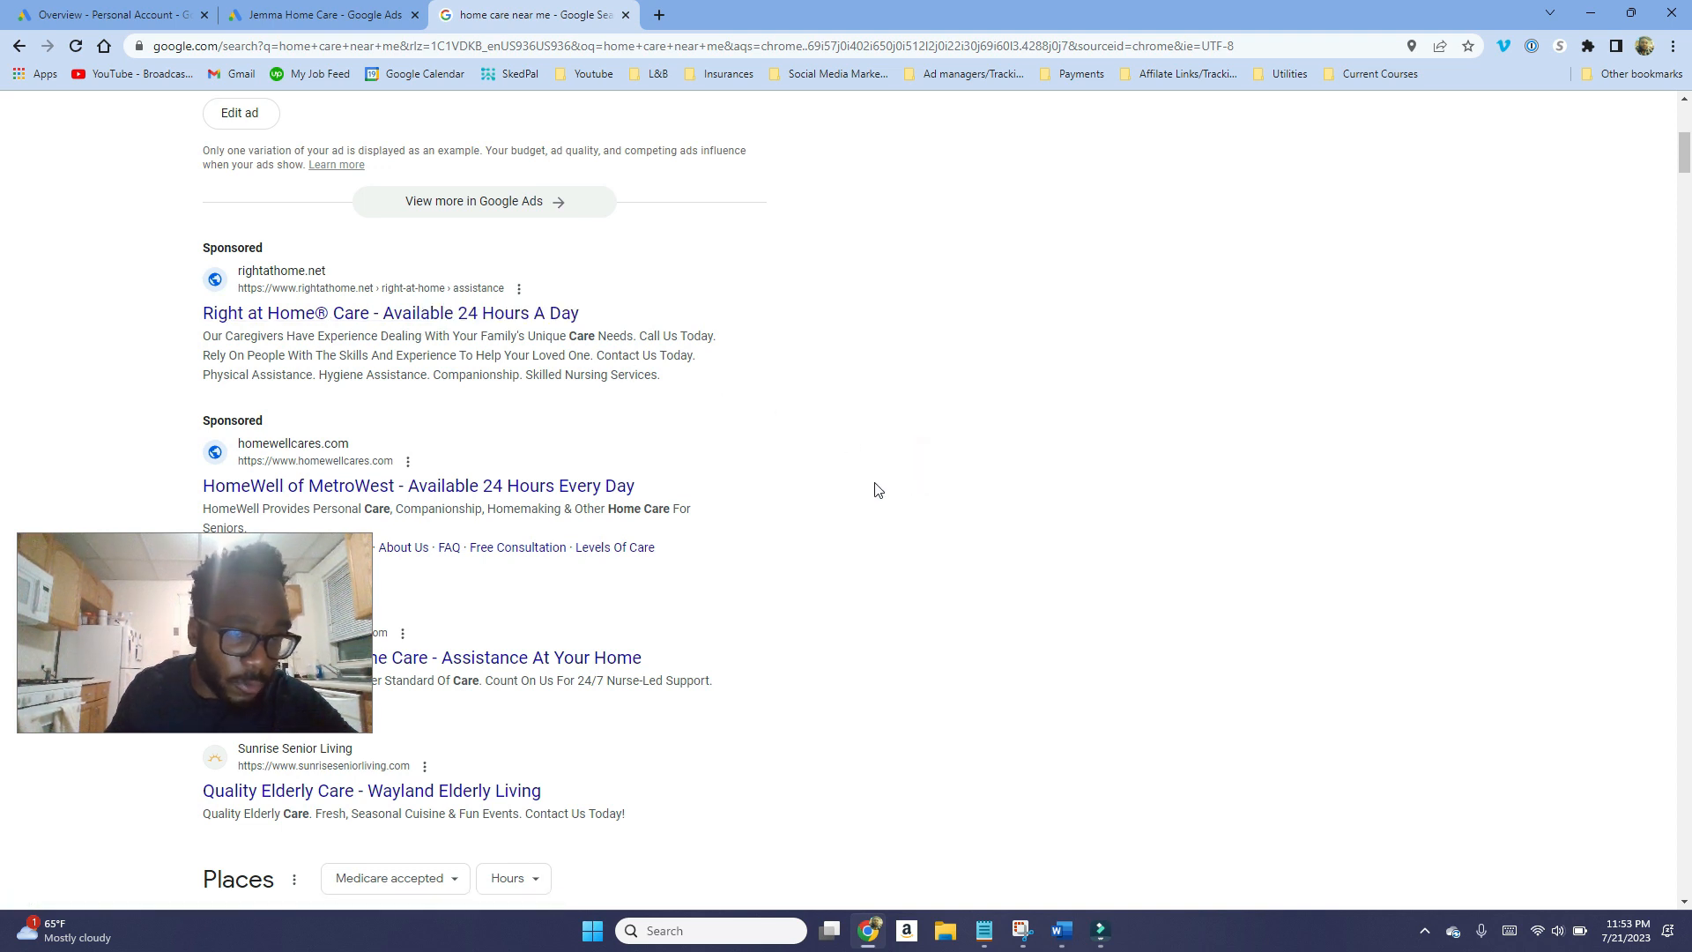
scroll(878, 491, "down", 1)
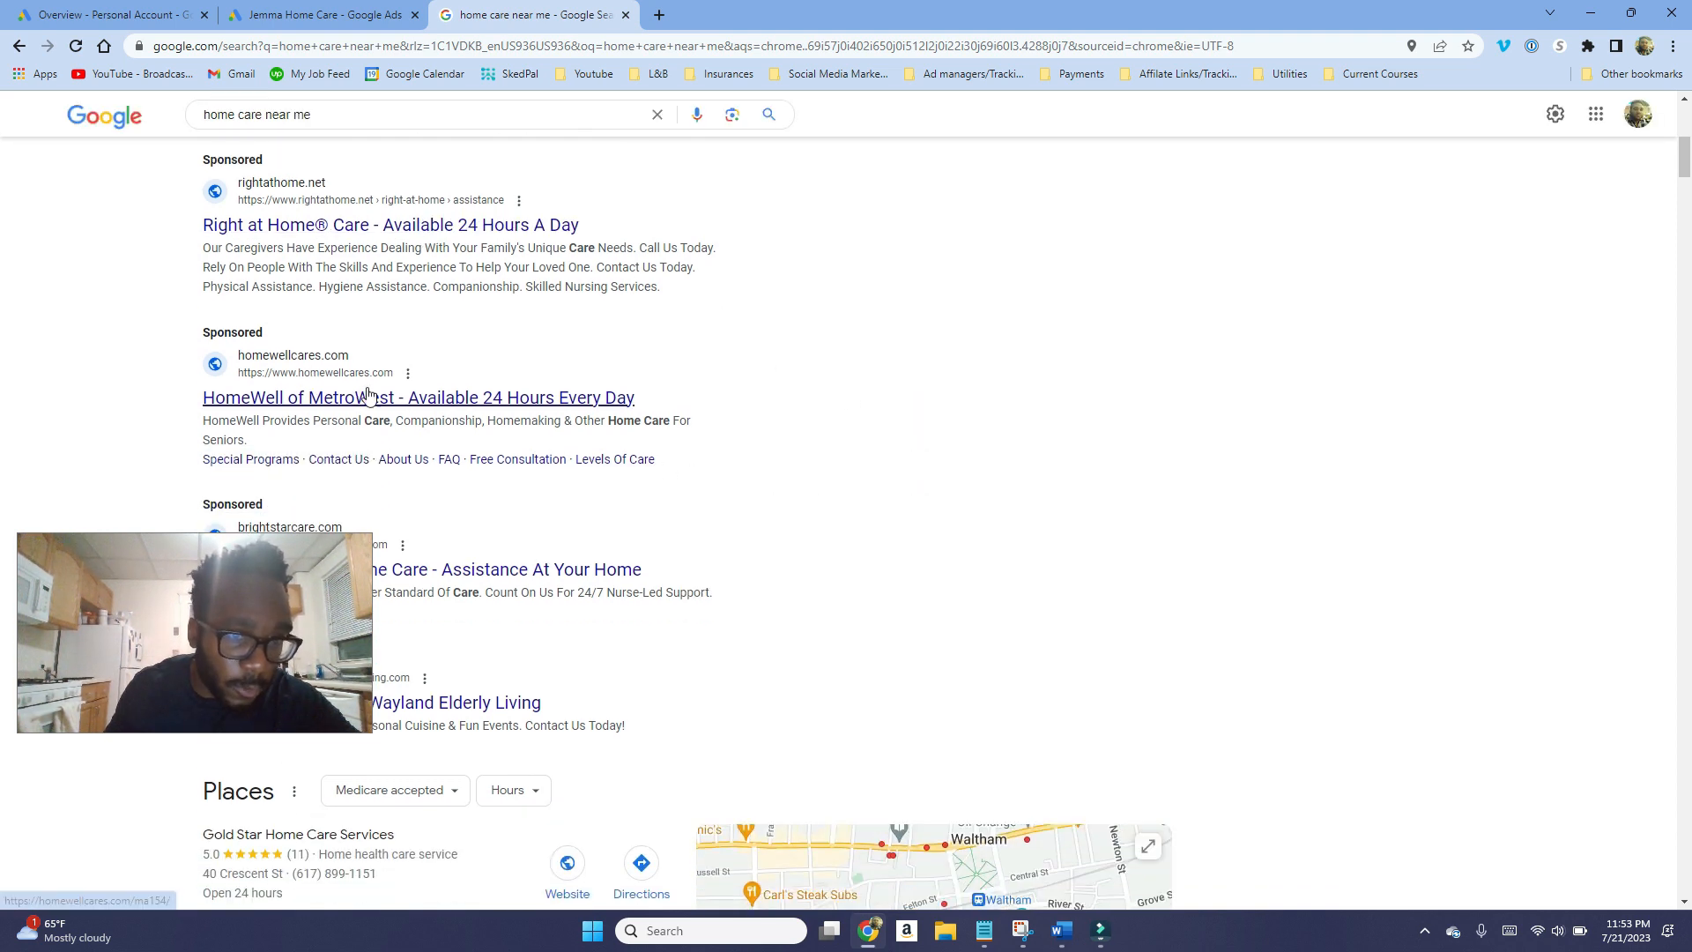
scroll(507, 418, "down", 1)
scroll(507, 419, "up", 1)
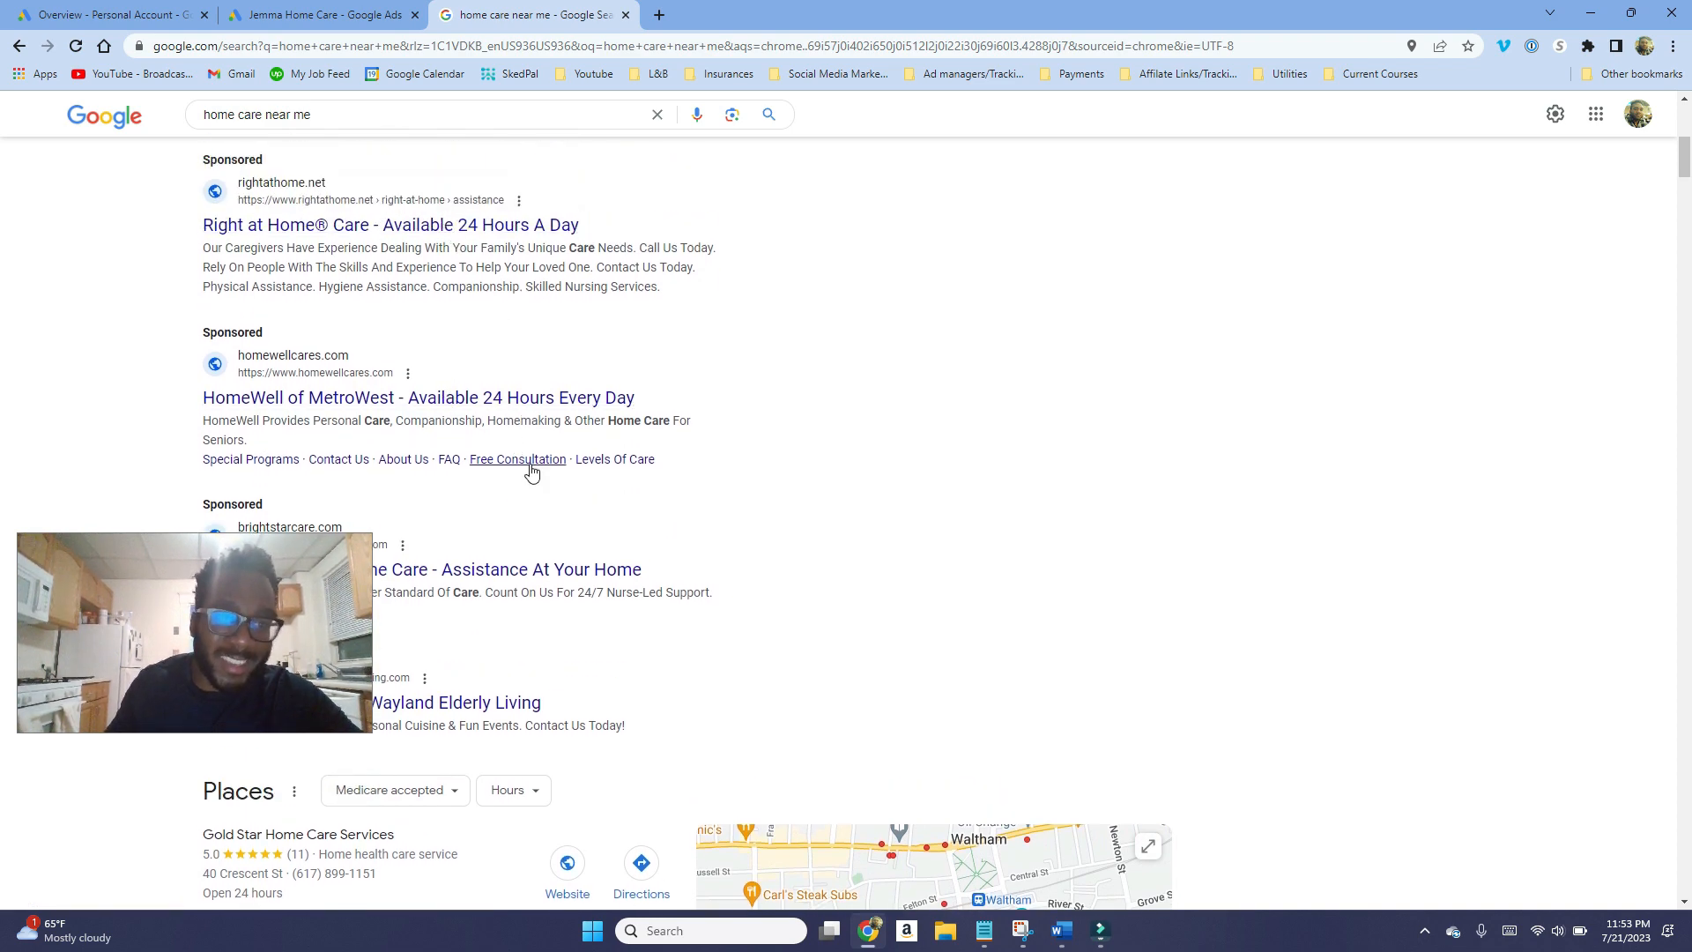
scroll(533, 448, "down", 1)
scroll(533, 447, "up", 1)
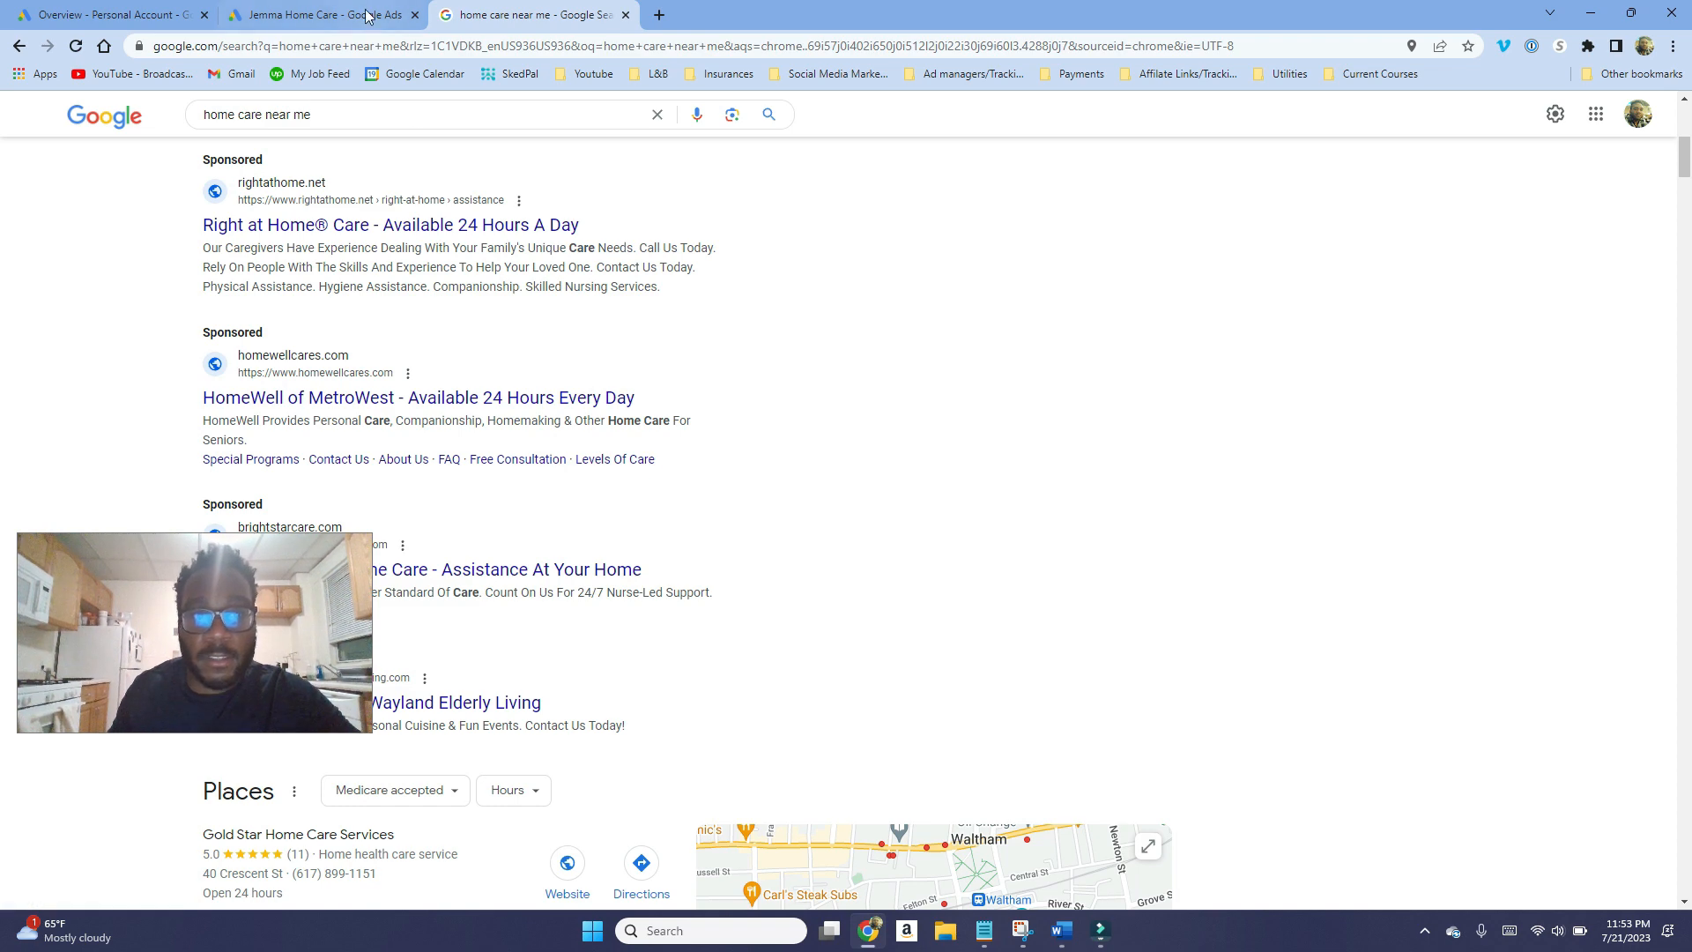
Return to the Google Ads draft and enter "Get Care Anytime You Need It" as the sixth headline.
left_click(322, 14)
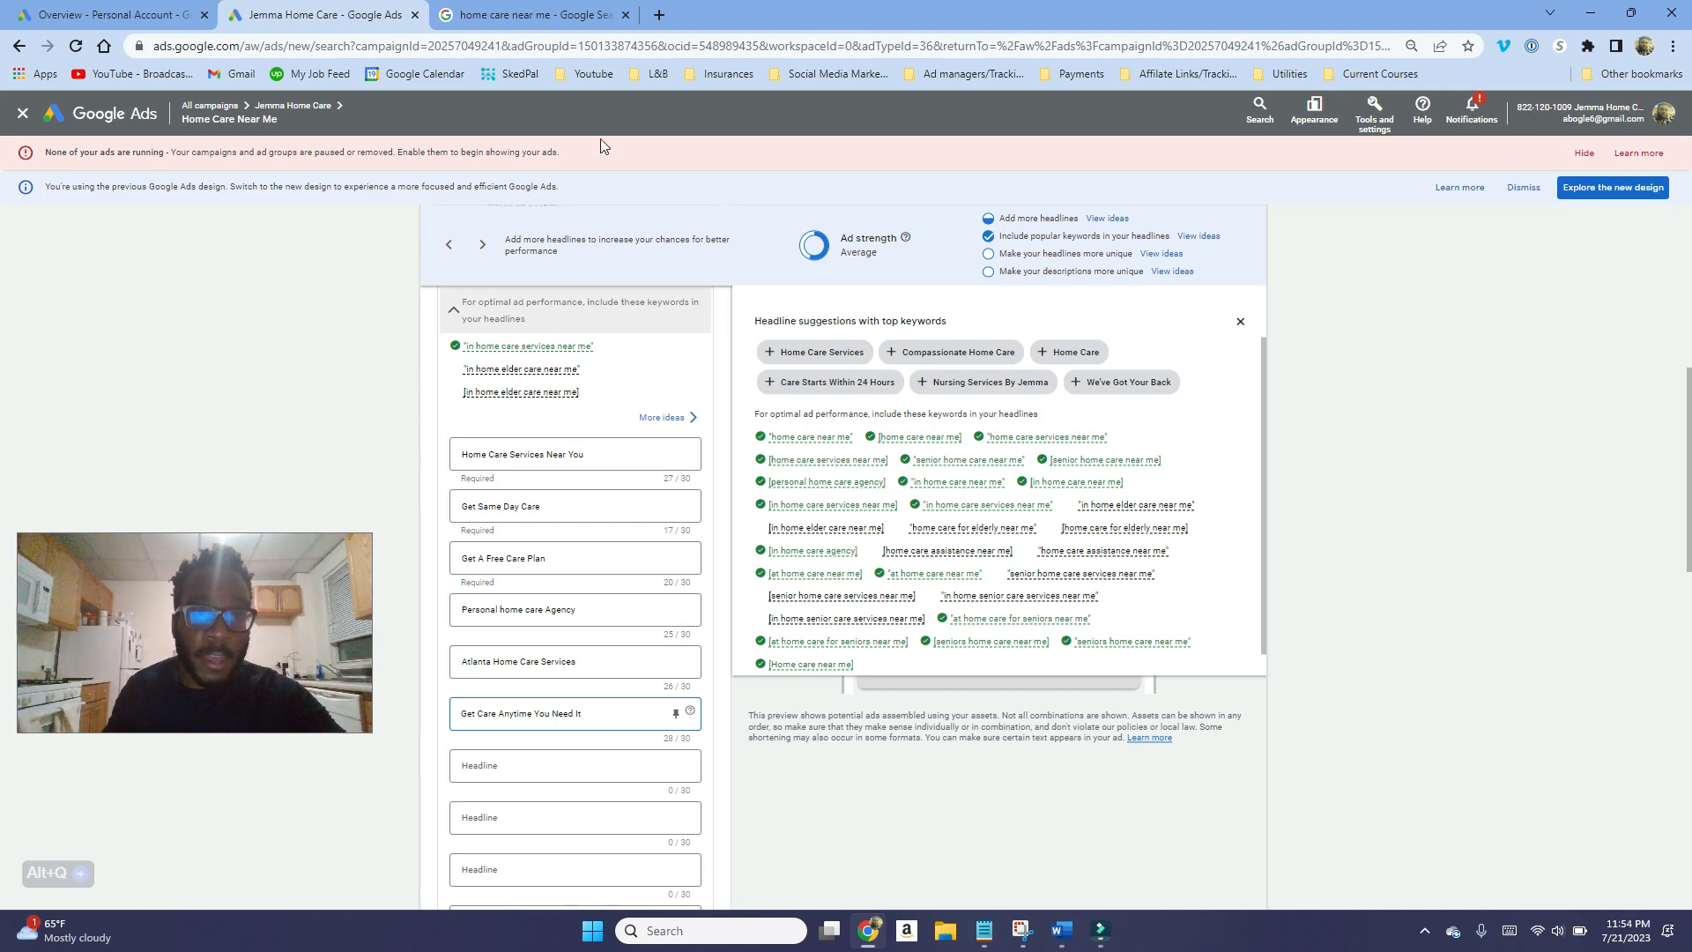
Examine the remaining sponsored results, including BrightStar Care and Sunrise Senior Living, and compare their headline wording with the draft ad's headlines.
left_click(534, 14)
scroll(606, 425, "down", 3)
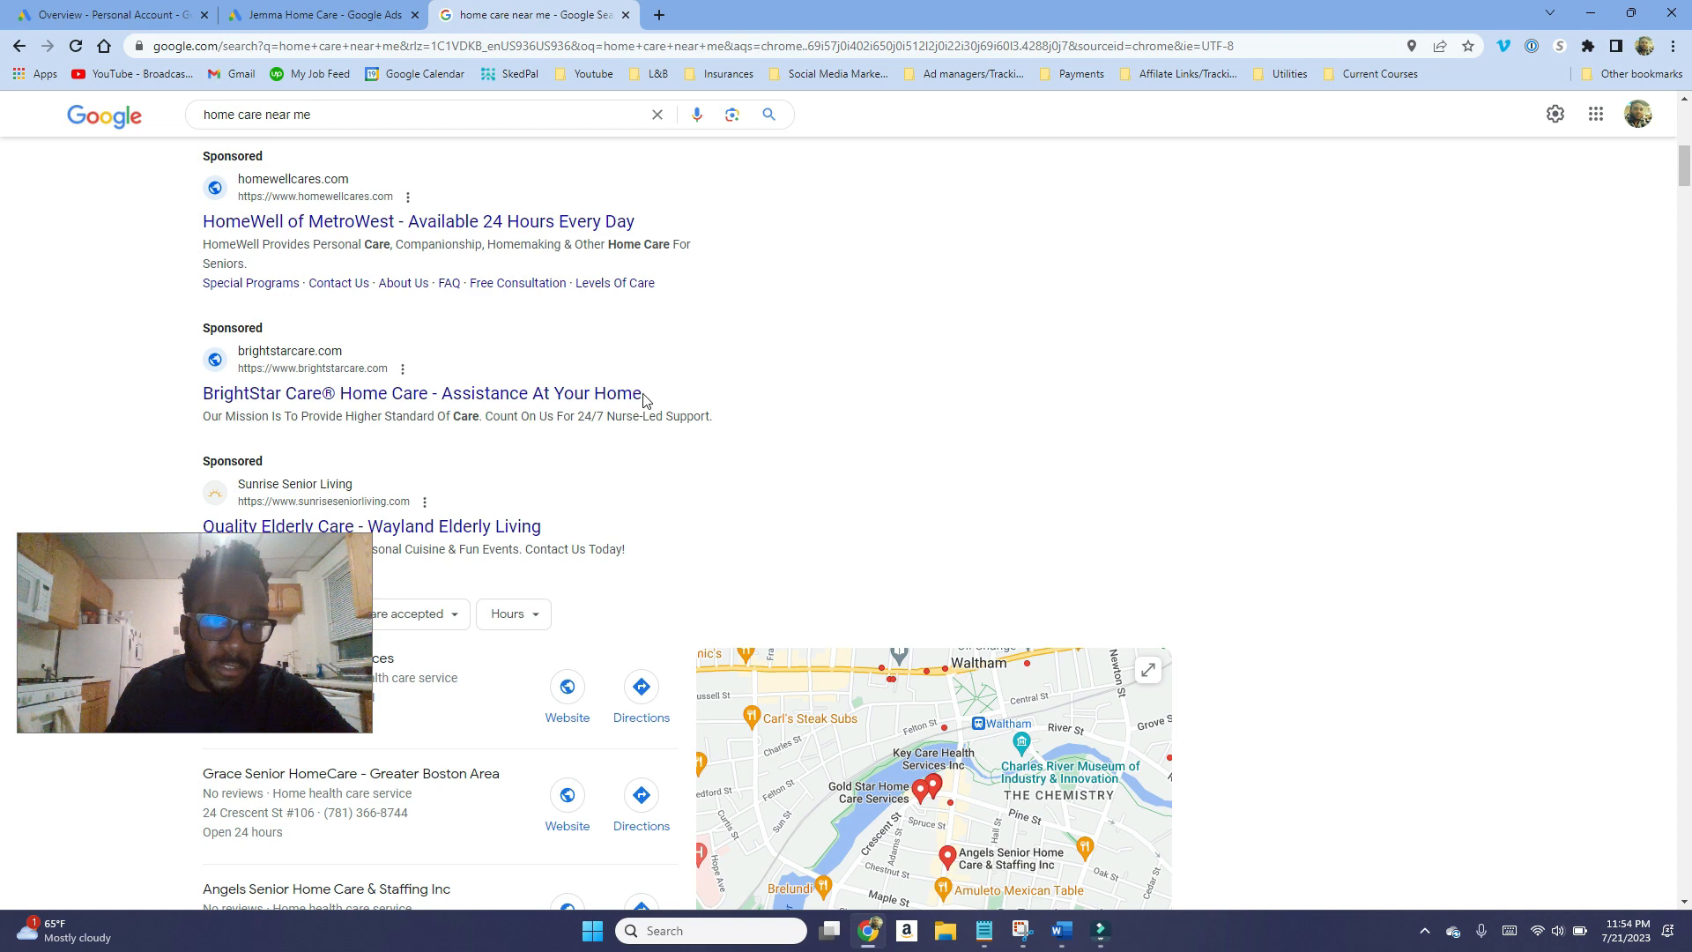
scroll(494, 412, "down", 1)
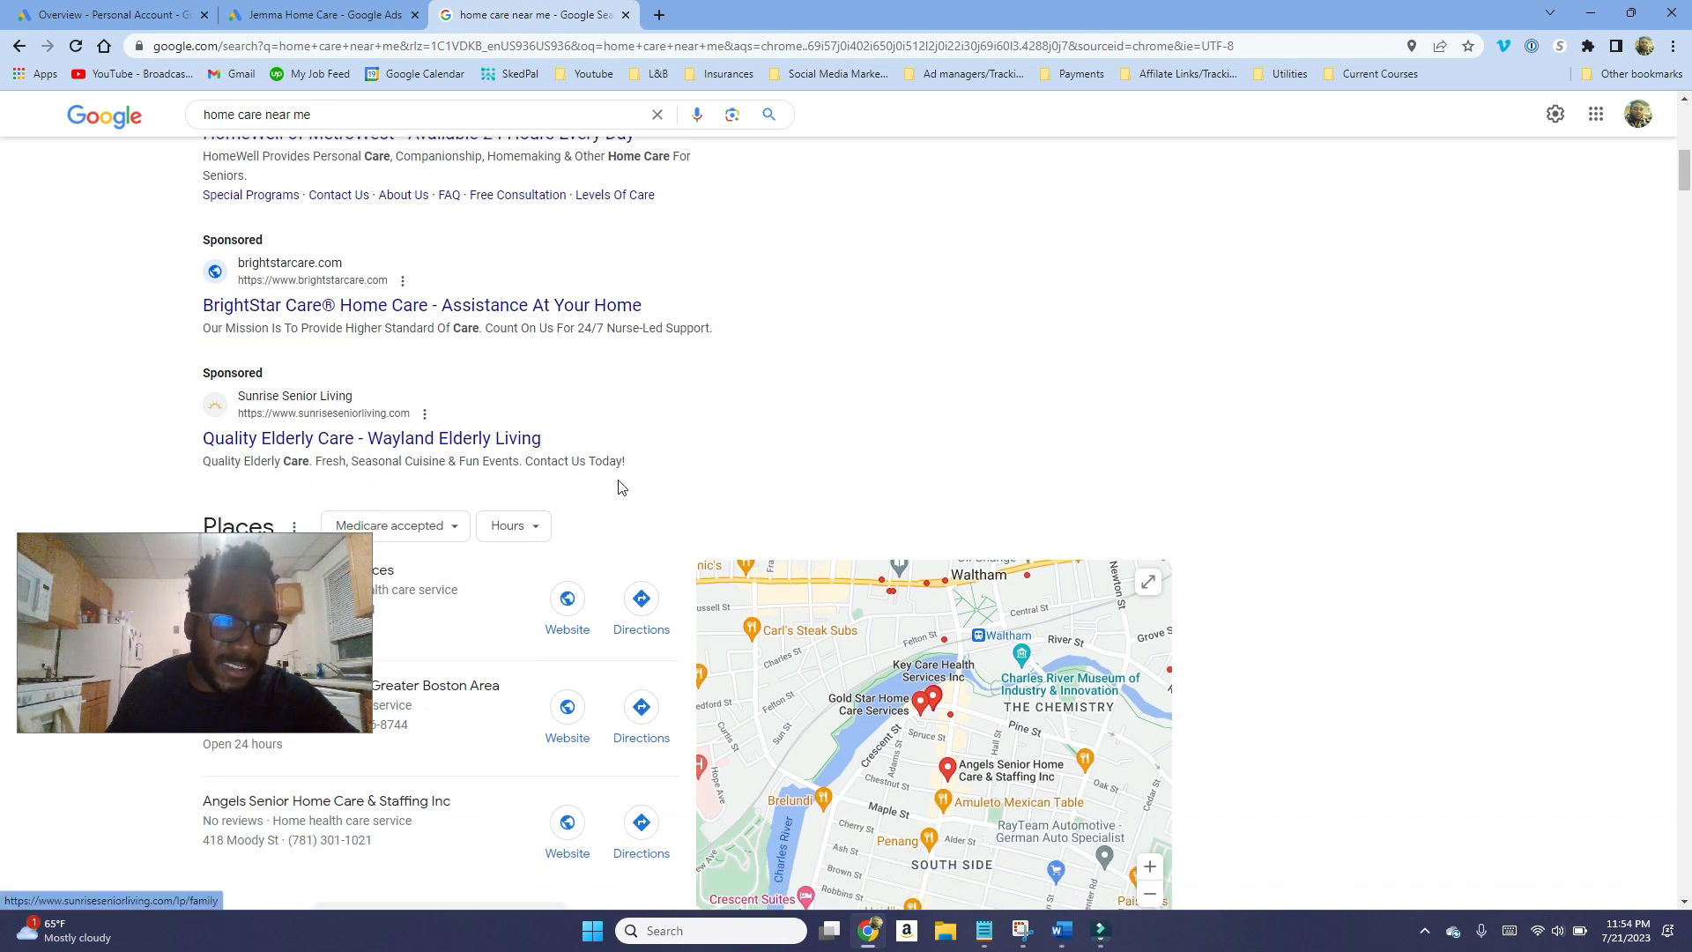
scroll(528, 494, "up", 1)
scroll(353, 500, "down", 1)
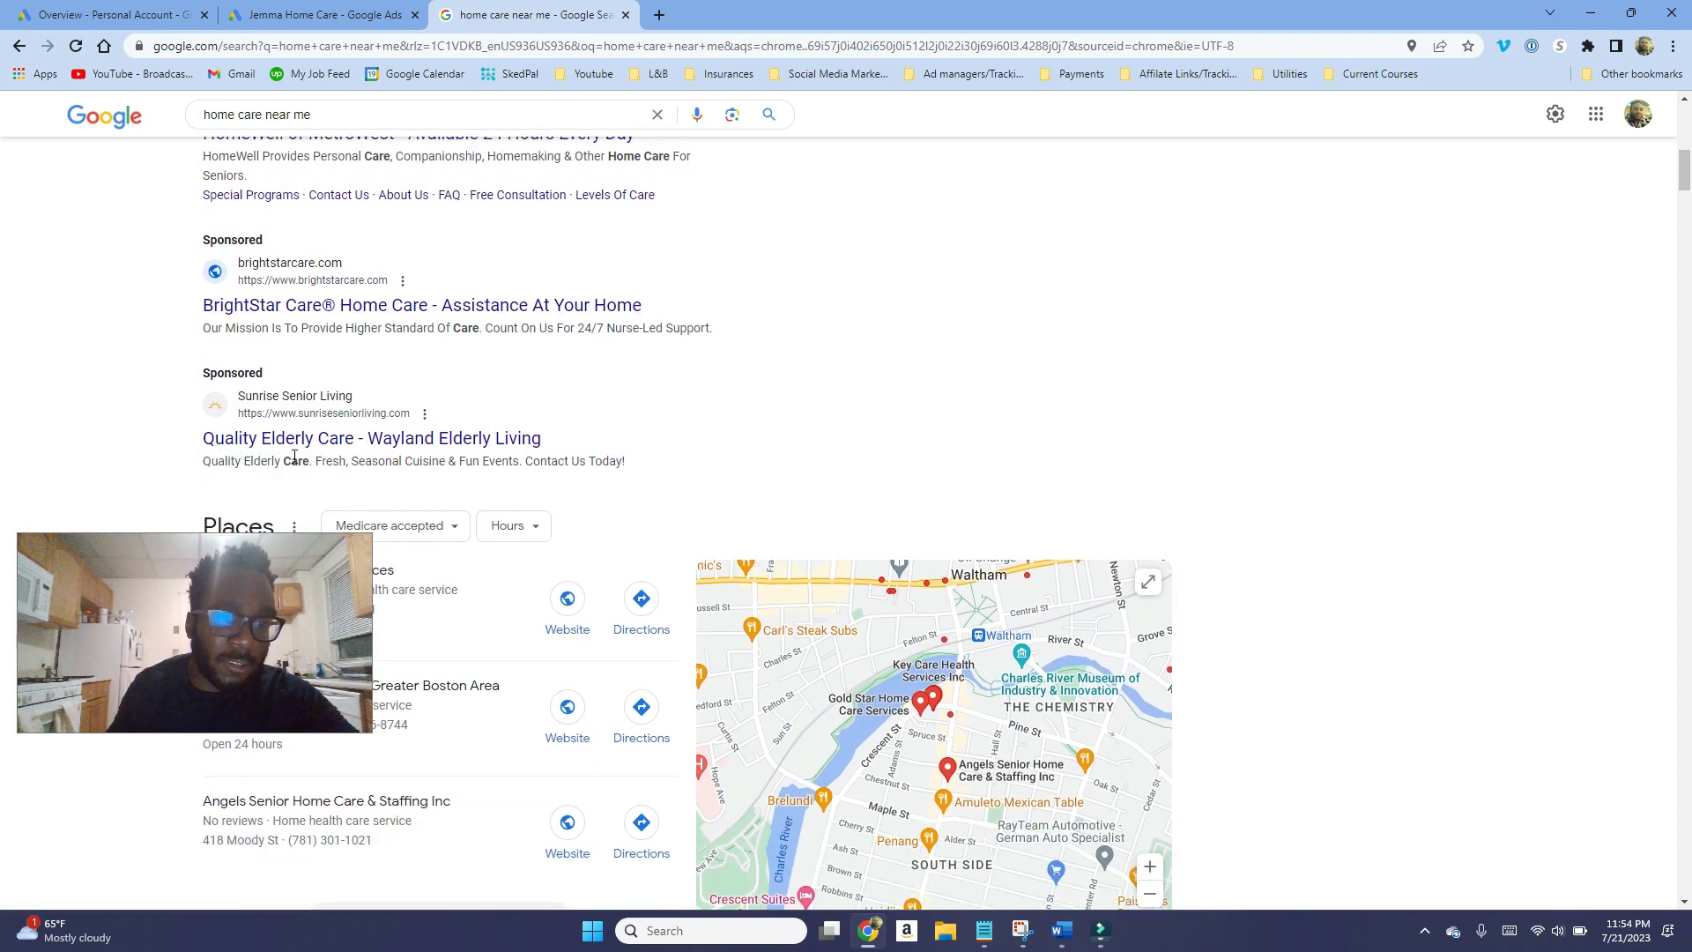
scroll(402, 465, "up", 2)
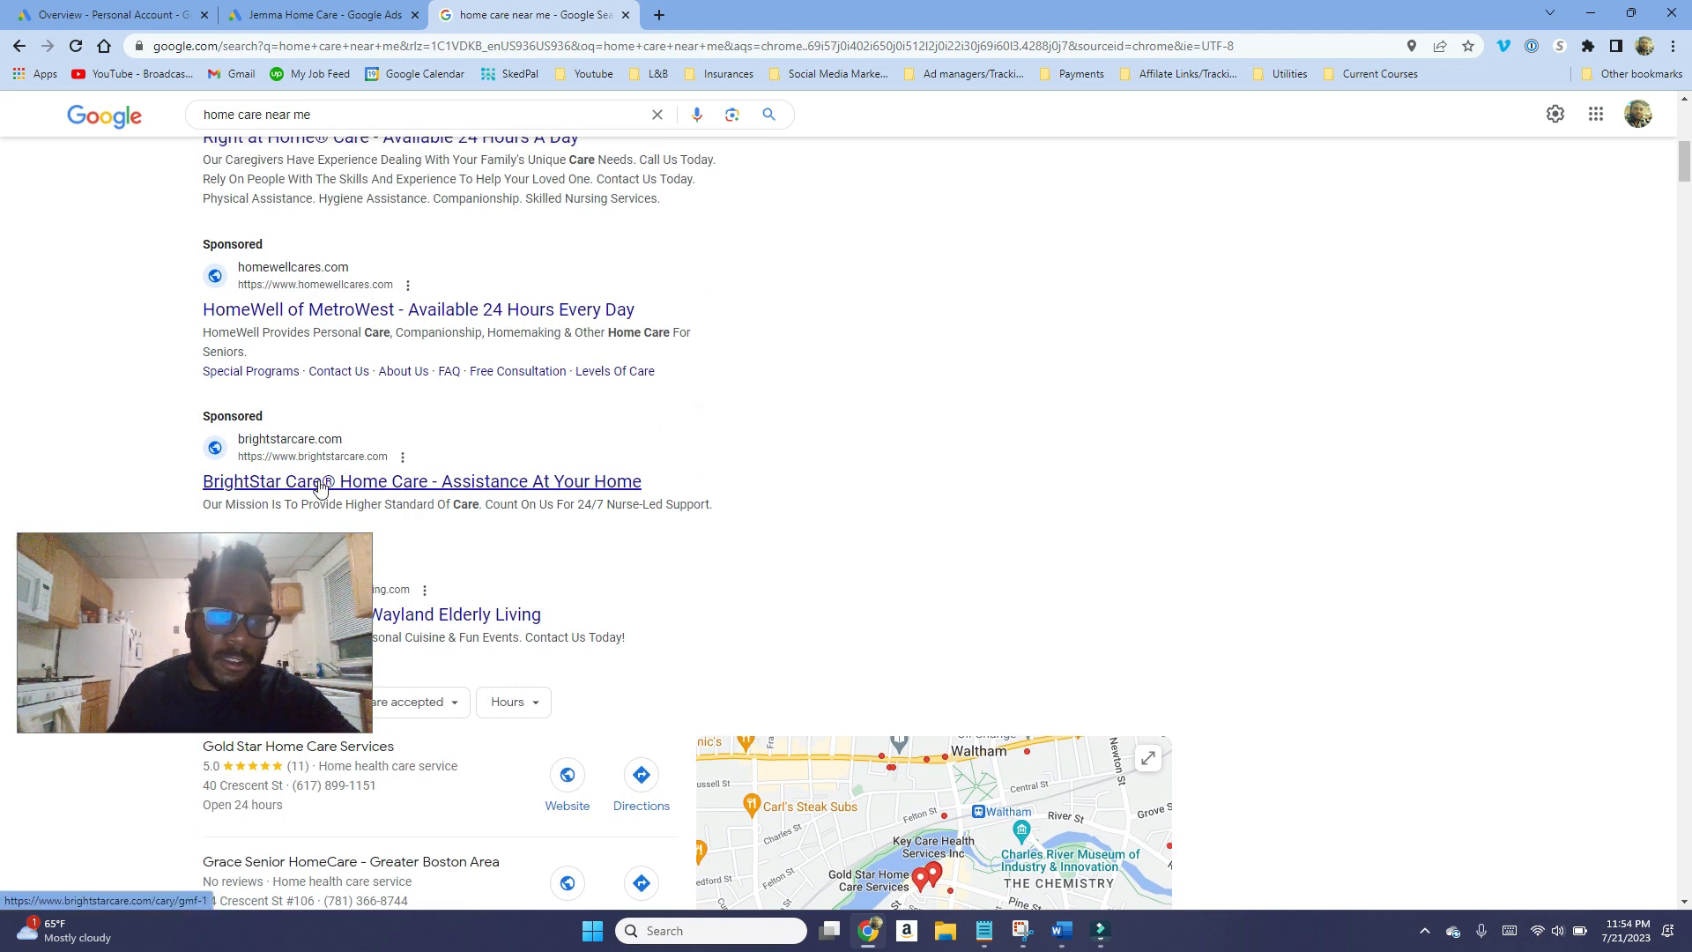
left_click_drag(151, 482, 434, 487)
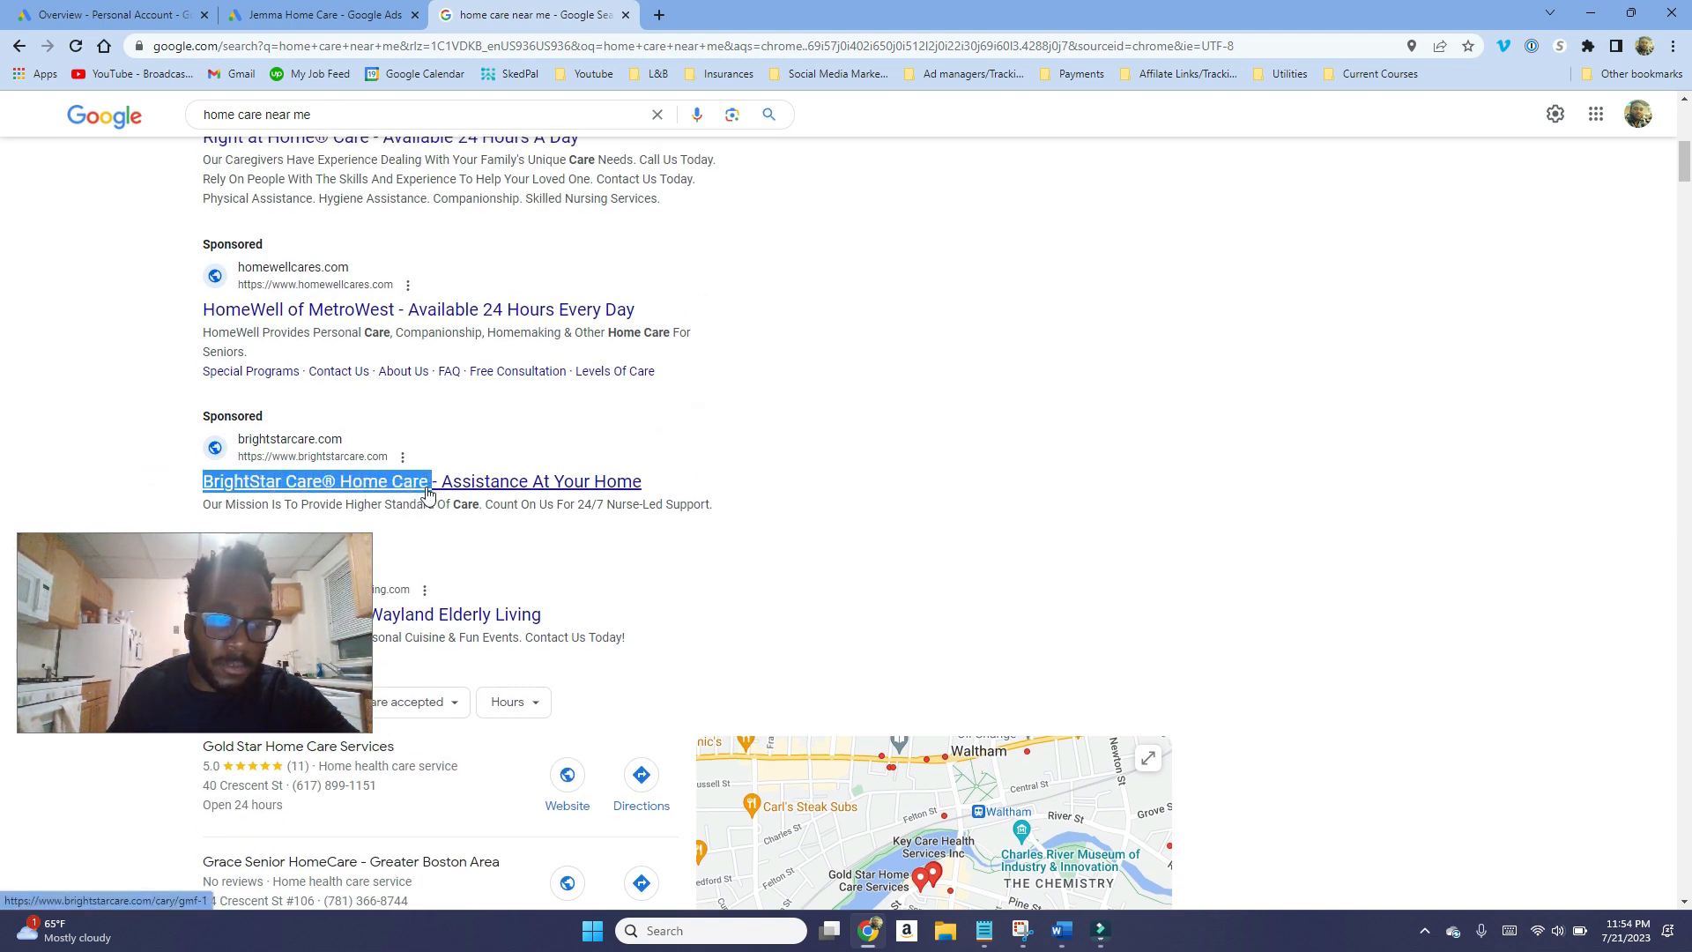
left_click(319, 15)
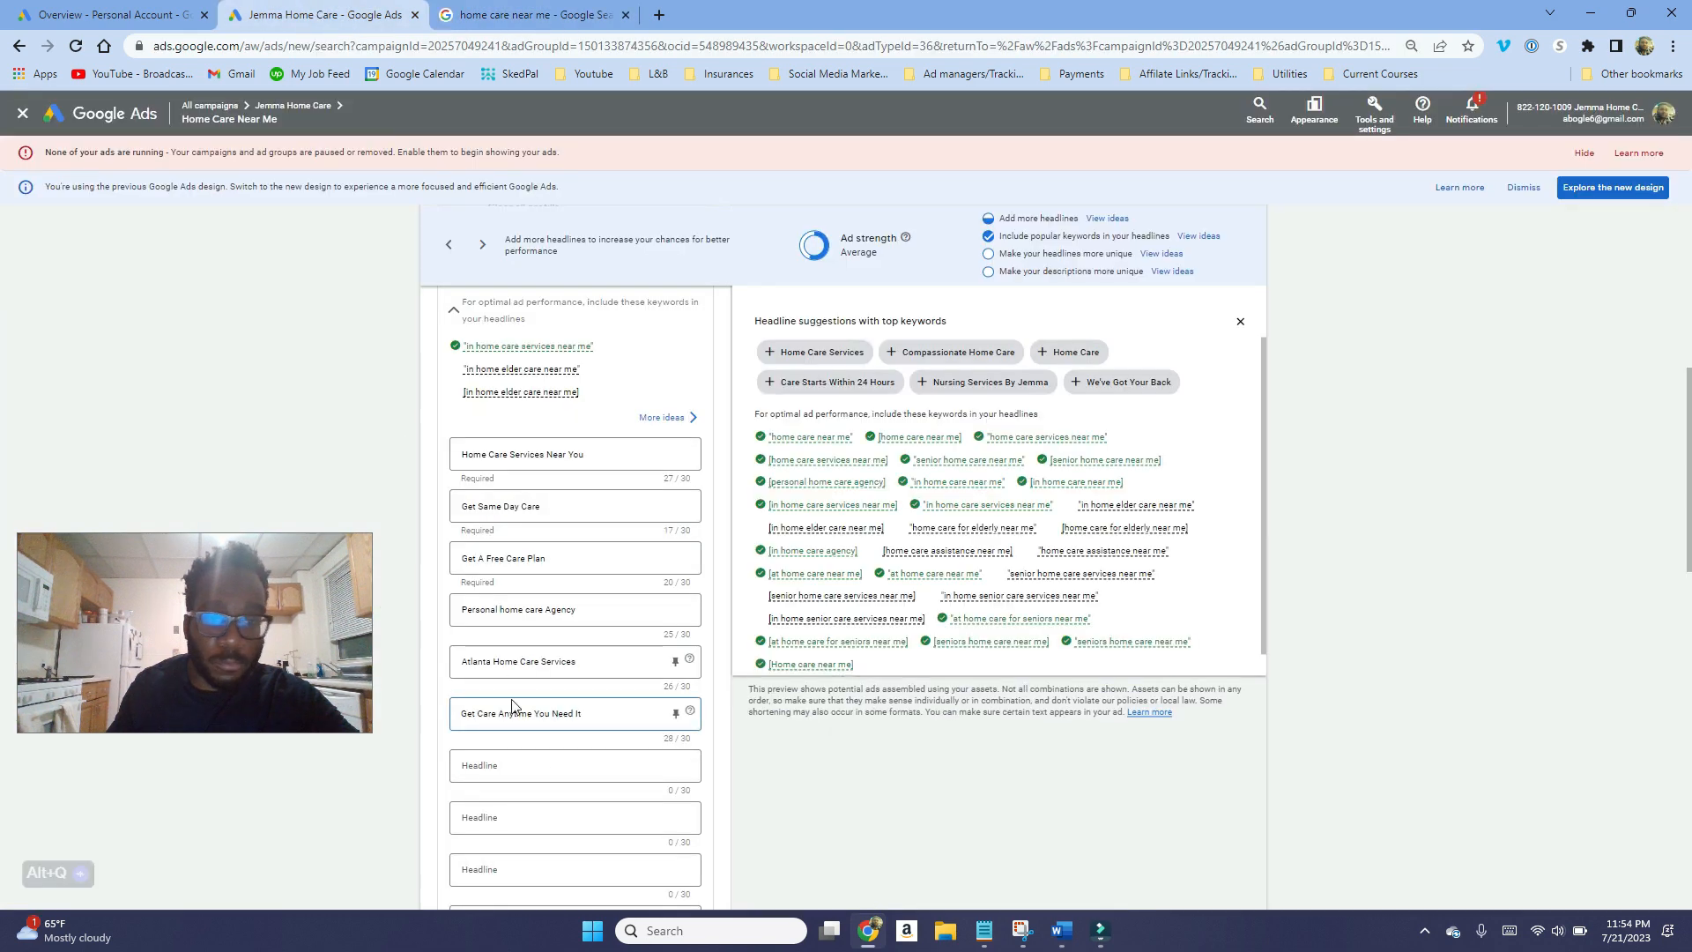
left_click(504, 767)
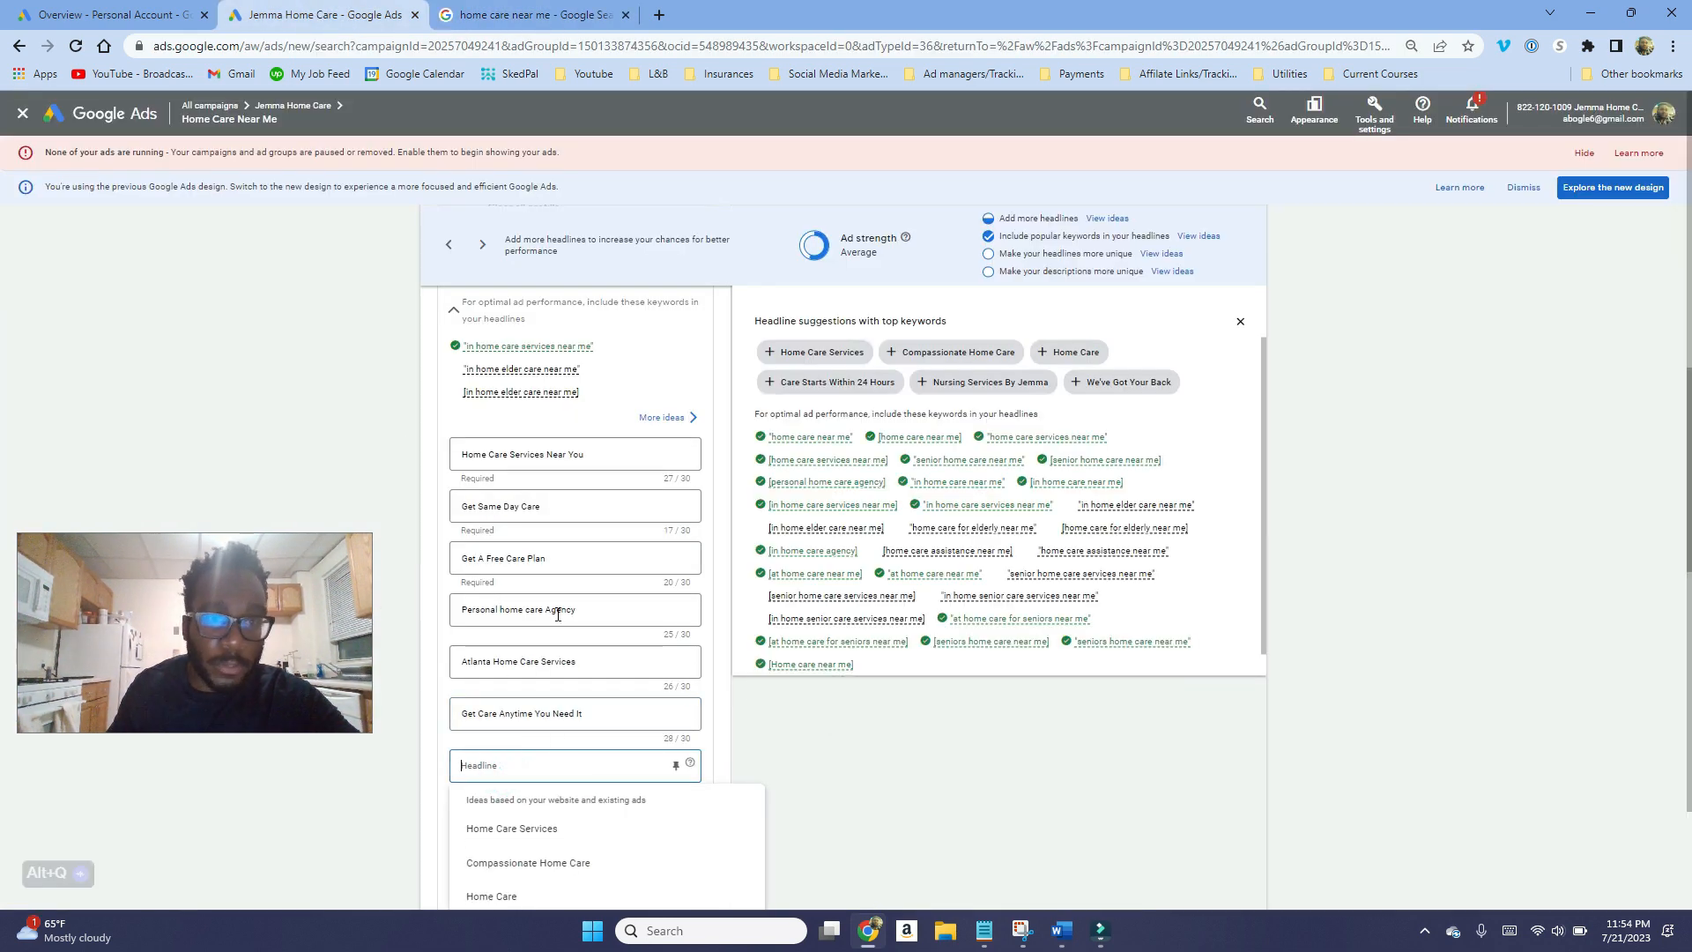
left_click(527, 19)
scroll(589, 481, "up", 2)
Enter "Rated 4.8 Stars By Locals" as the seventh headline and move on to the eighth headline.
left_click(514, 764)
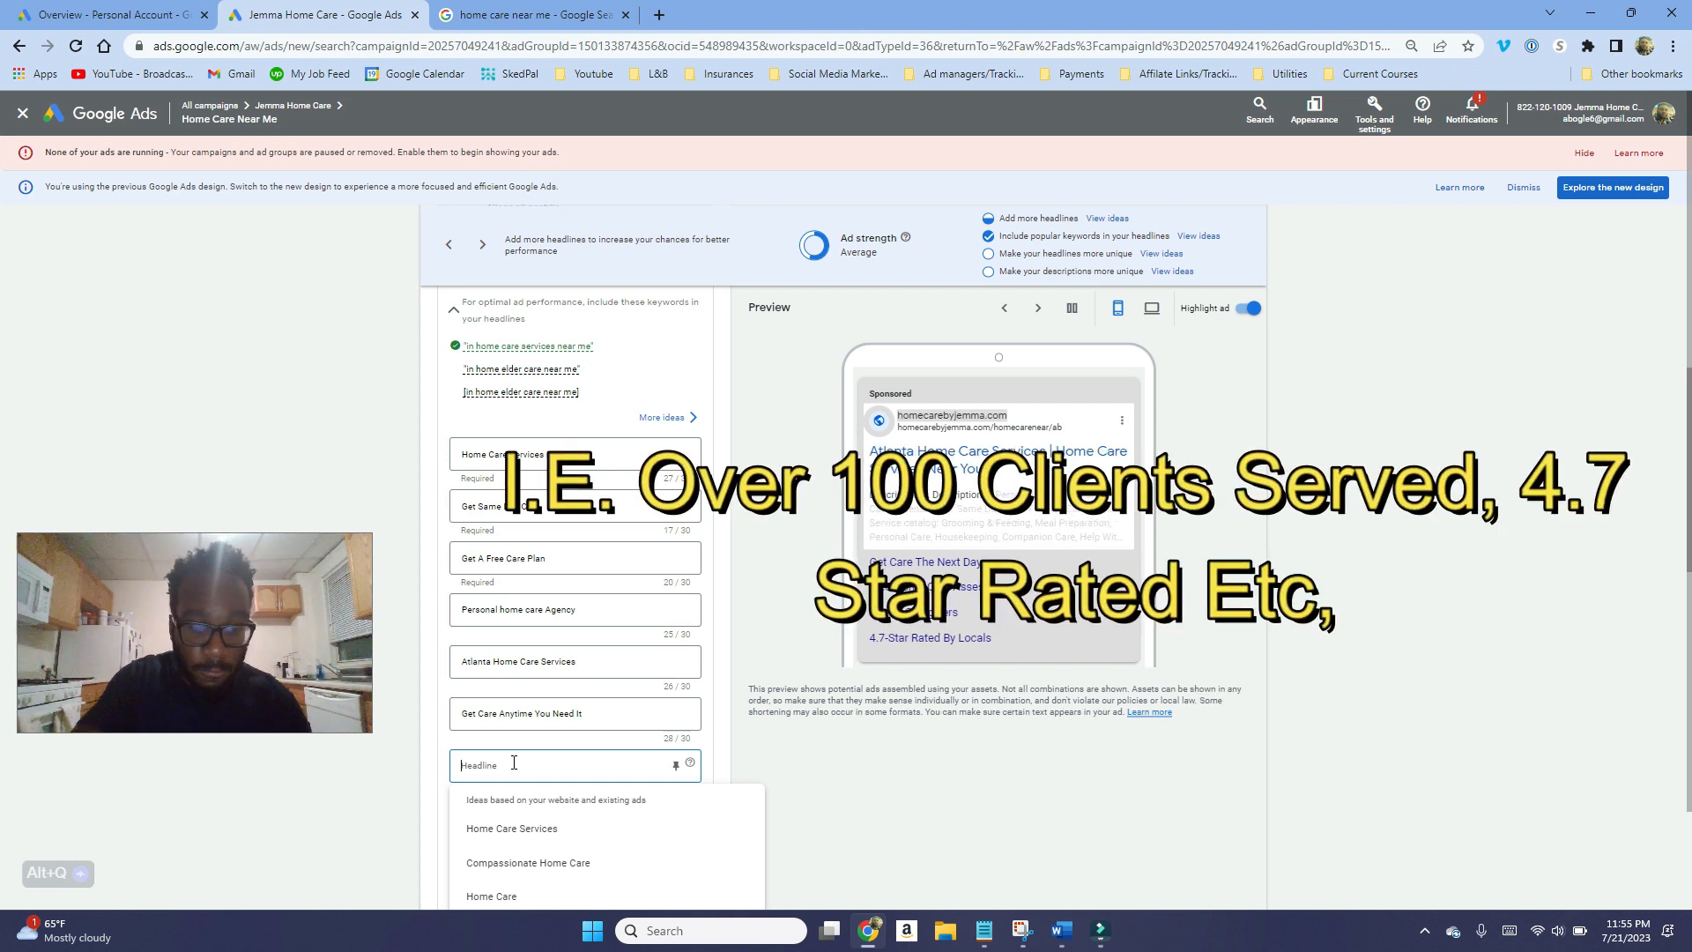
type("Rated 4")
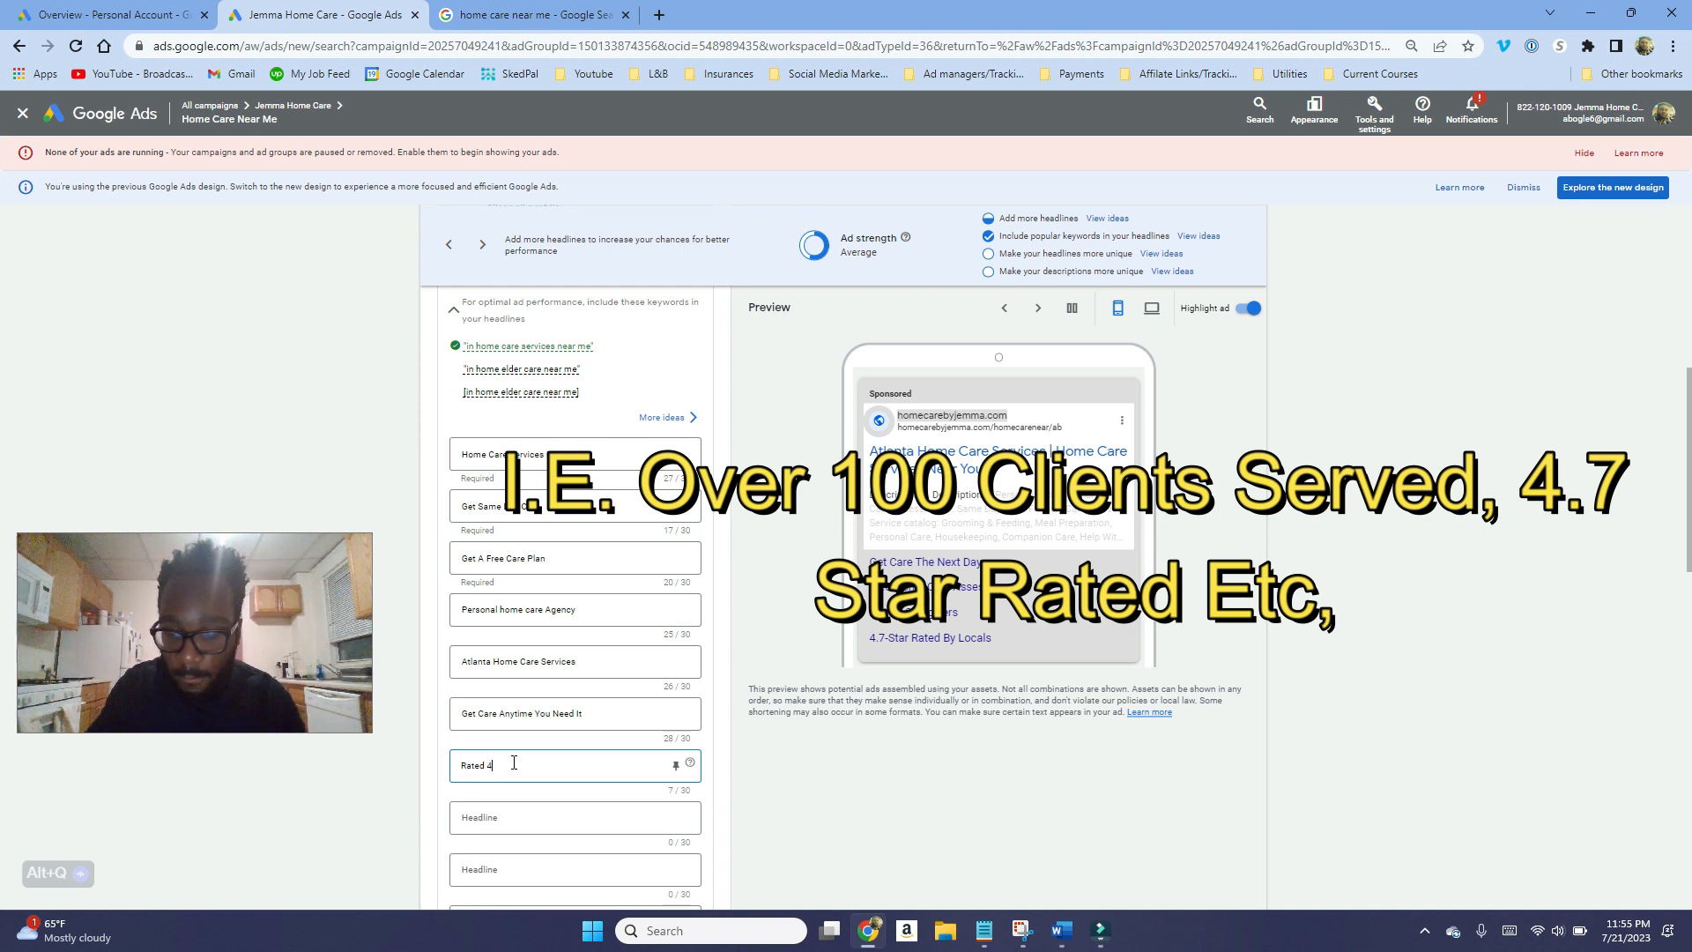
type(".8 Star")
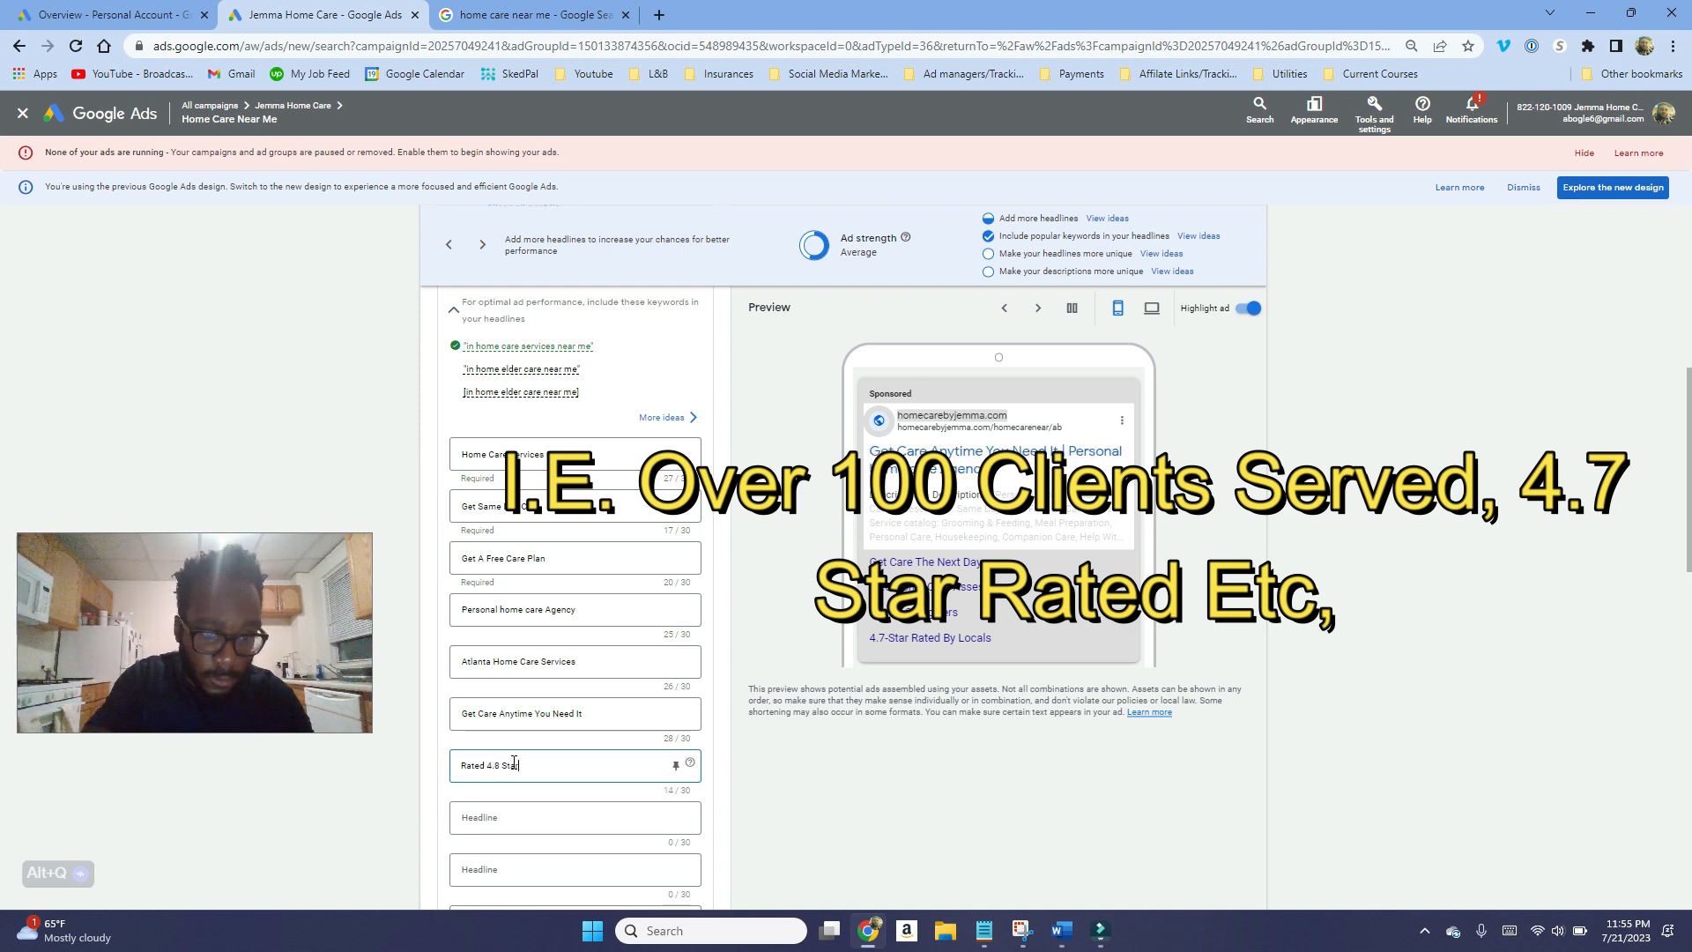
type("s By Locals")
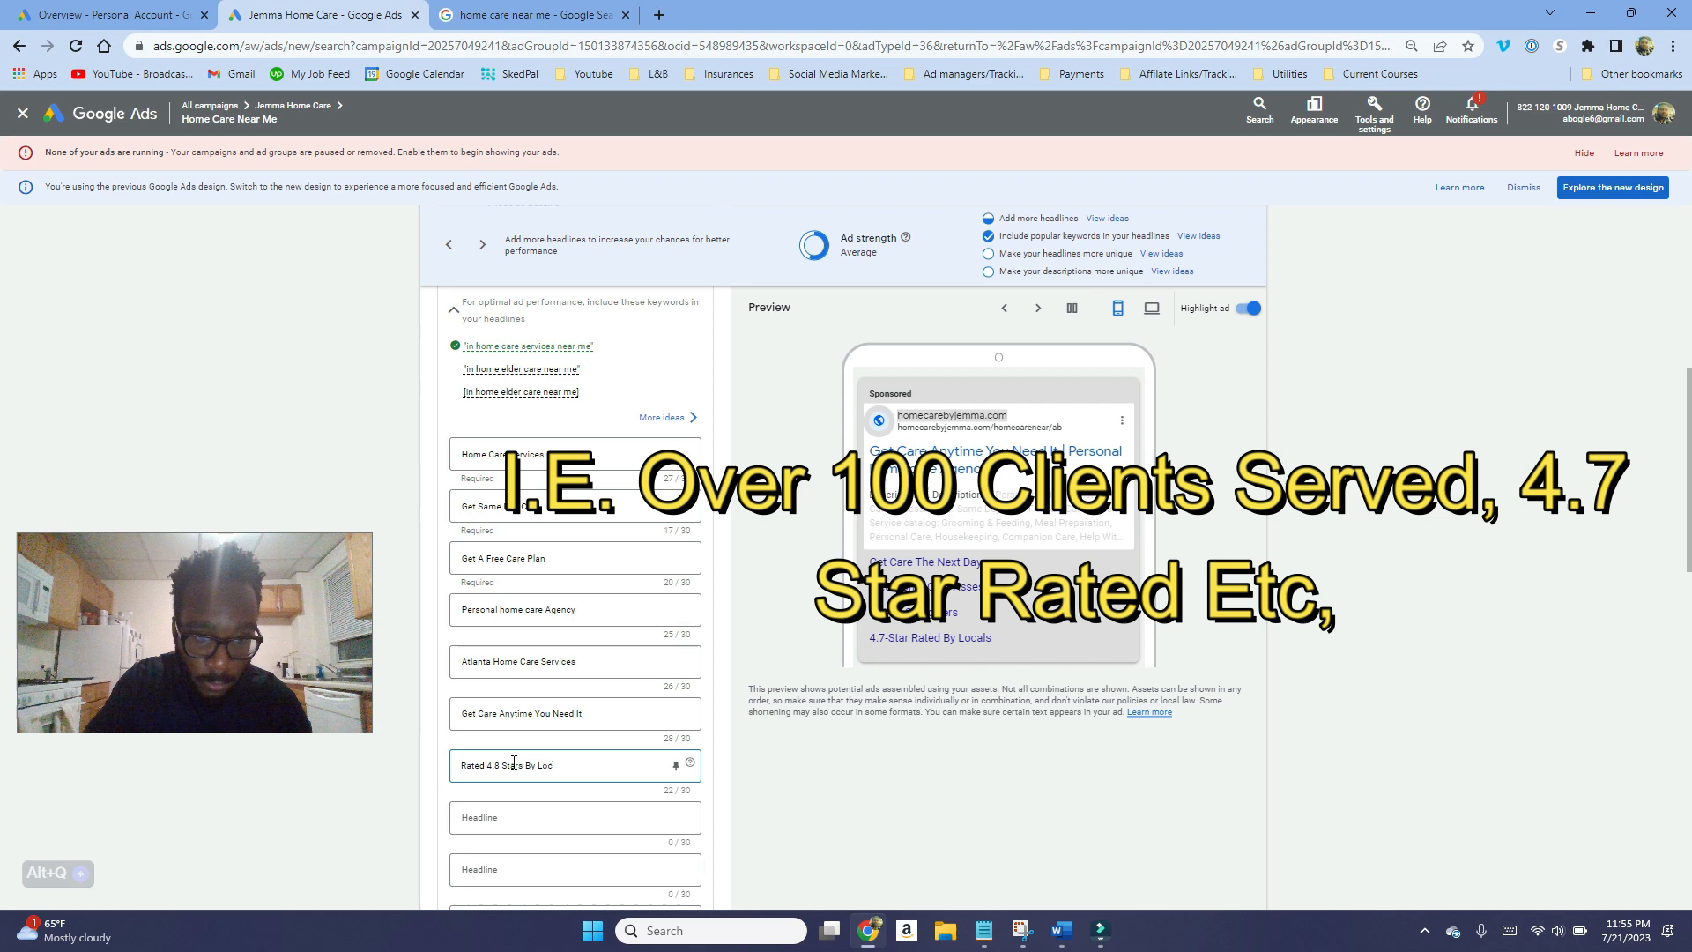
left_click(514, 817)
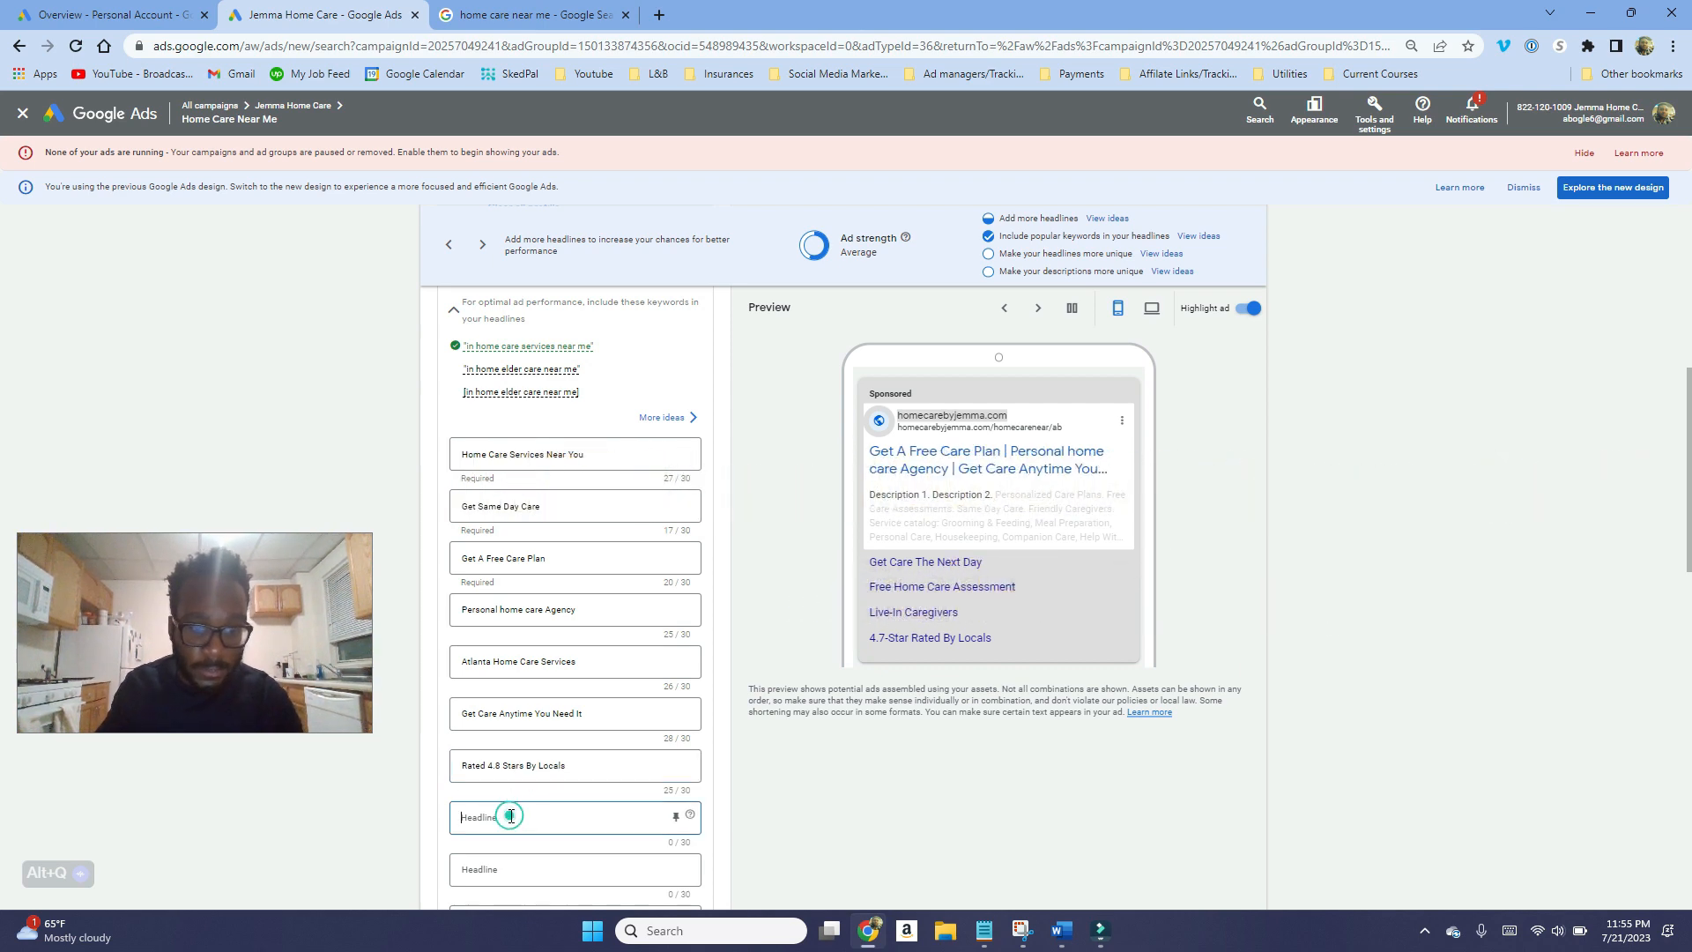
Enter "Over 100+ Families Helped" as the eighth headline.
type("Hundr")
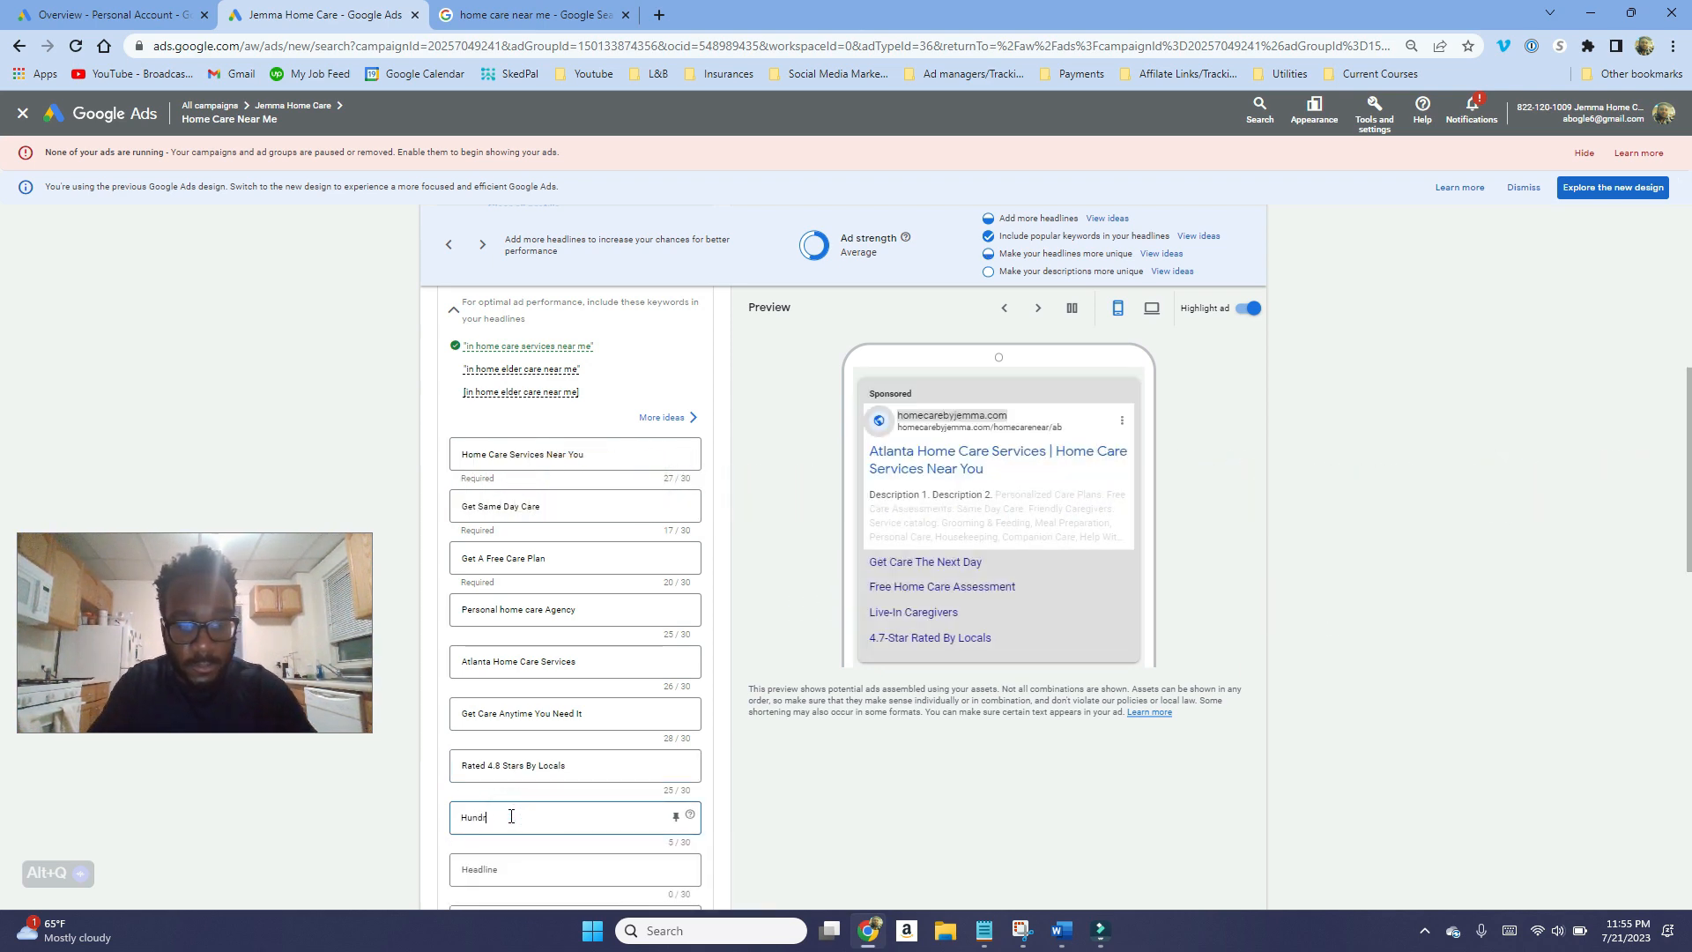
type("e")
key("BackSpace")
key("BackSpace")
key("BackSpace")
key("BackSpace")
key("BackSpace")
key("BackSpace")
type("Over 100+ Families Helped")
scroll(511, 817, "down", 1)
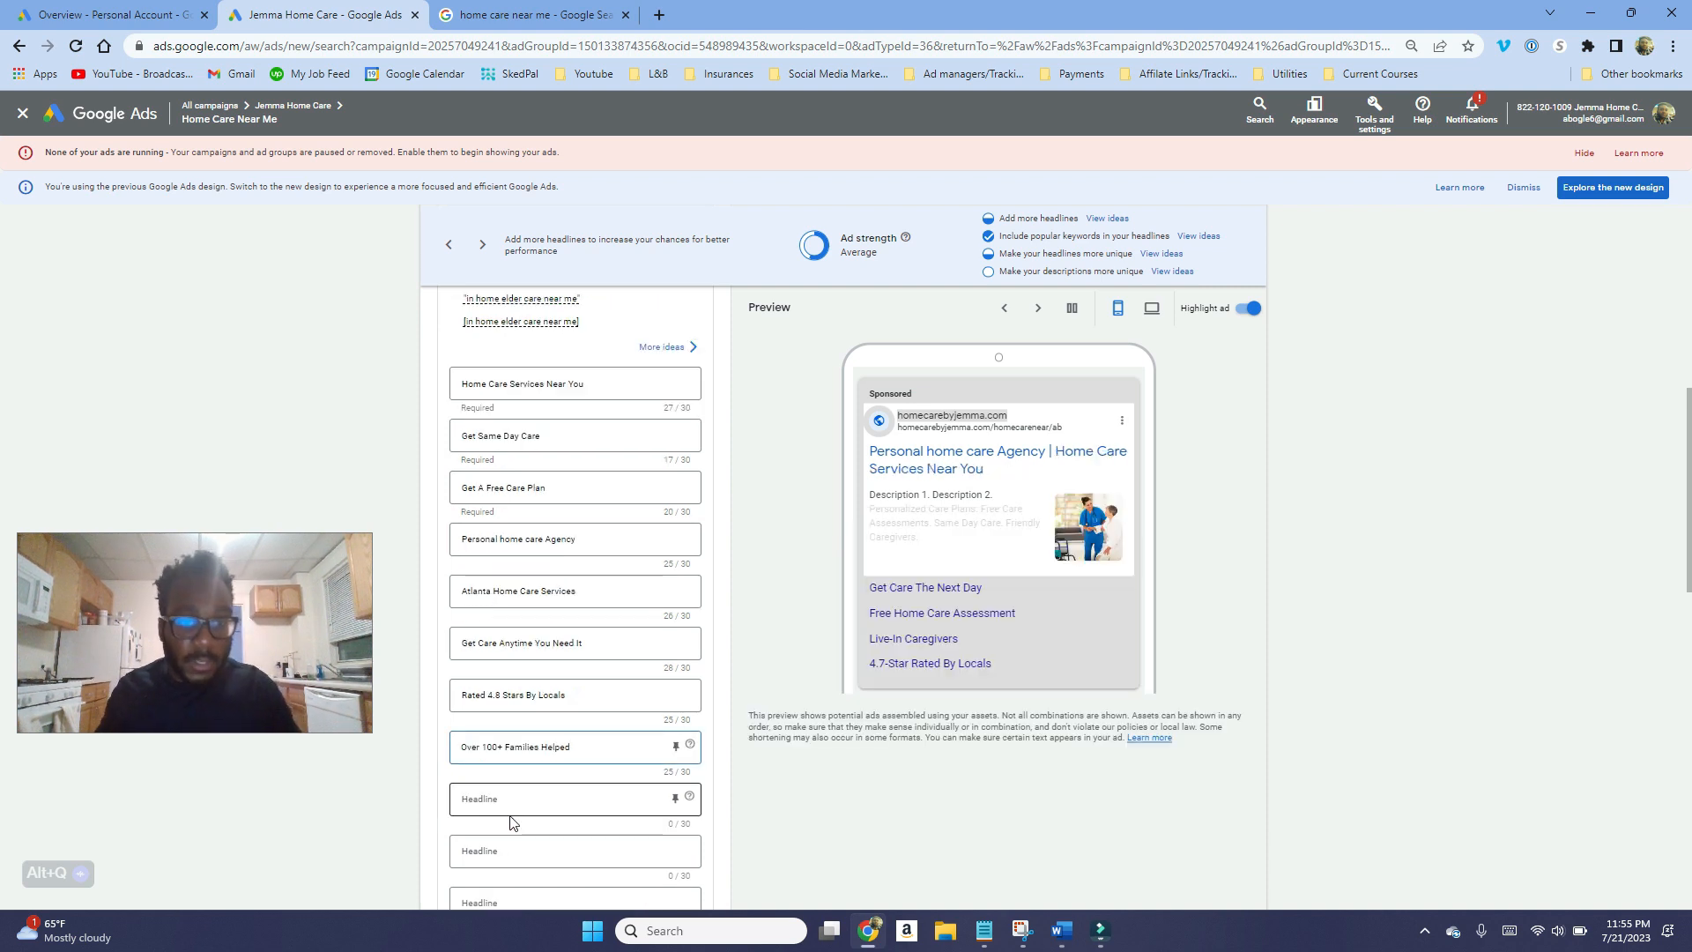
Enter "Over 20+ Years of Experience" as the ninth headline.
left_click(526, 802)
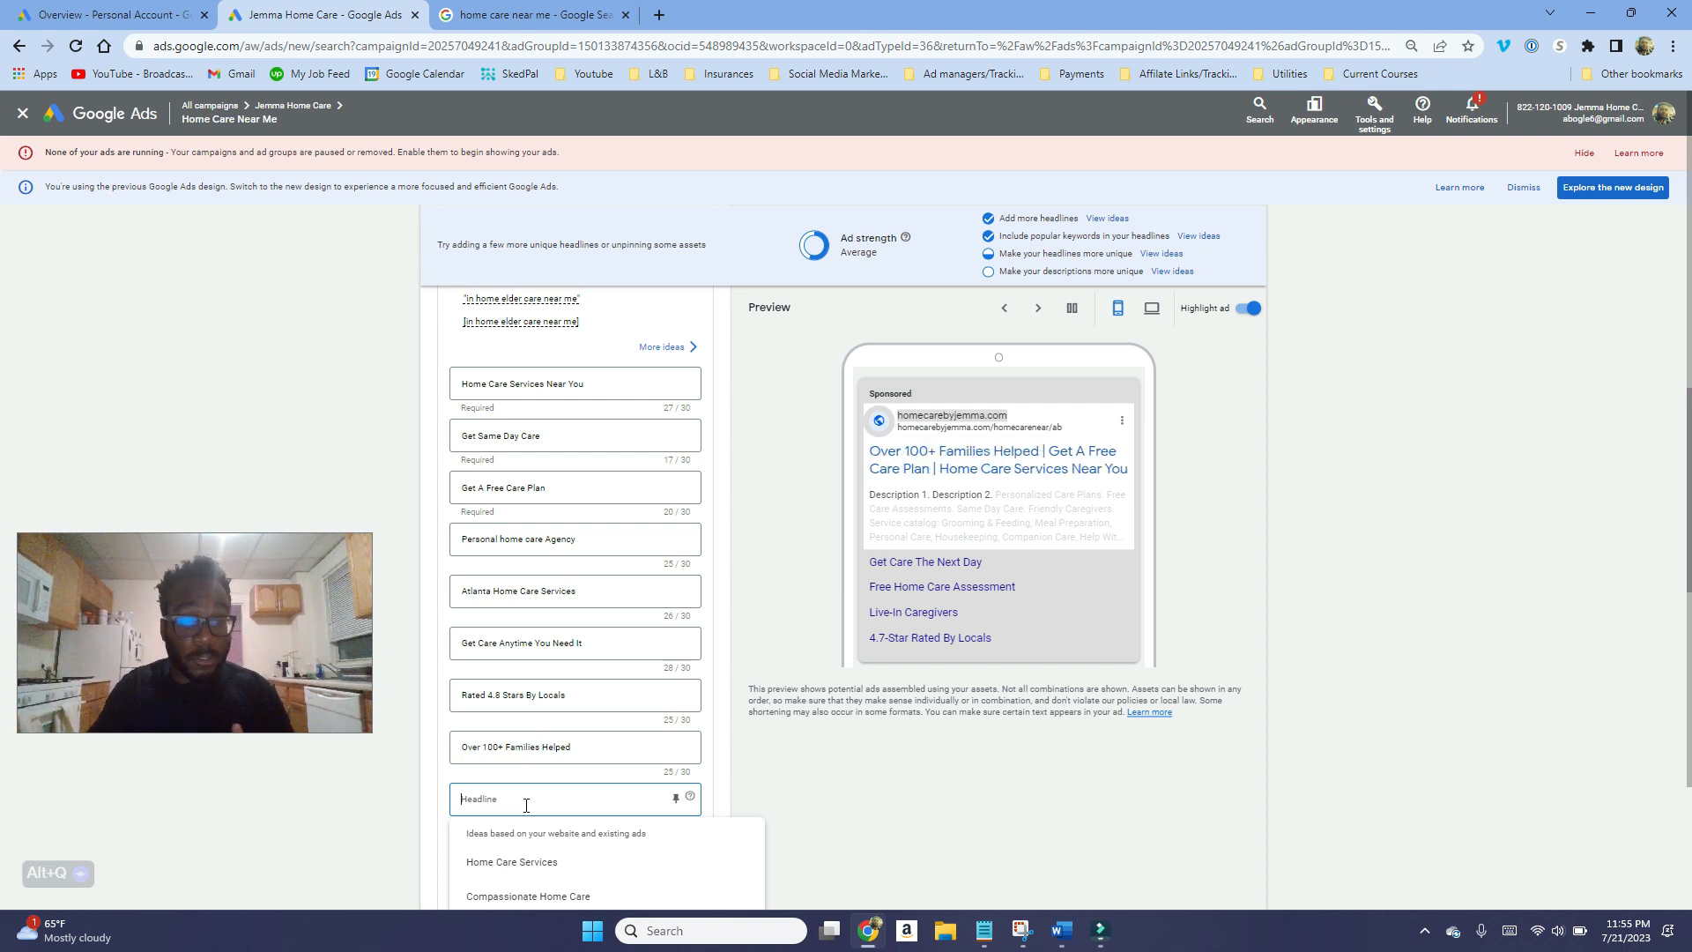
type("Over 20")
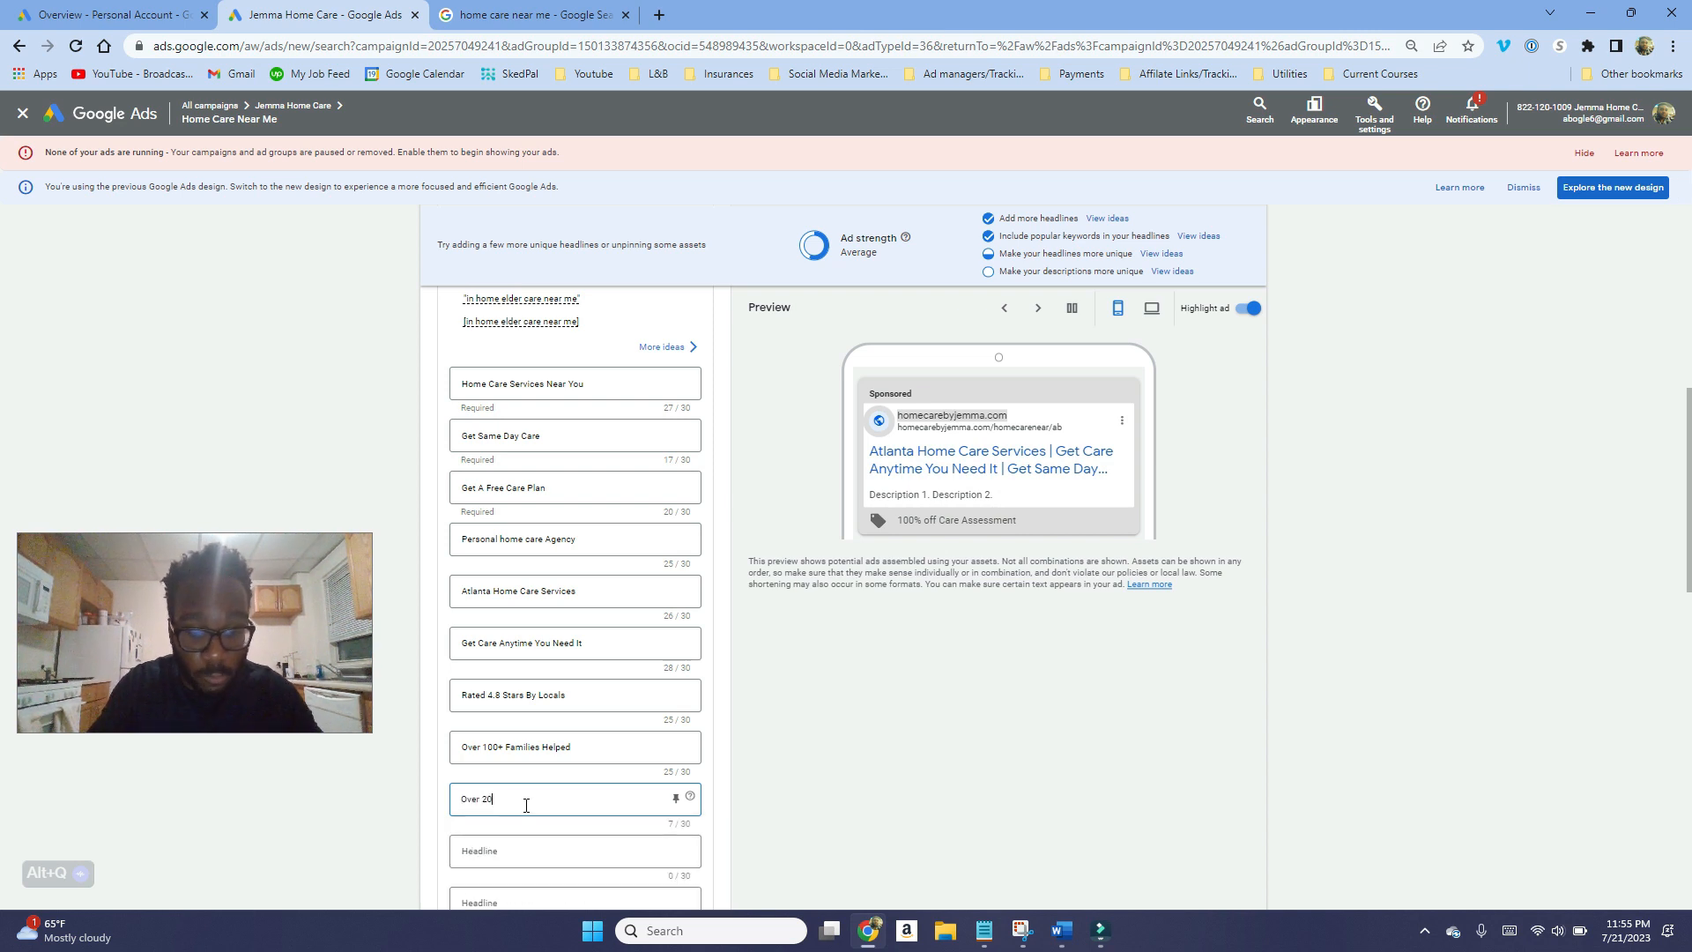
type("+ Year")
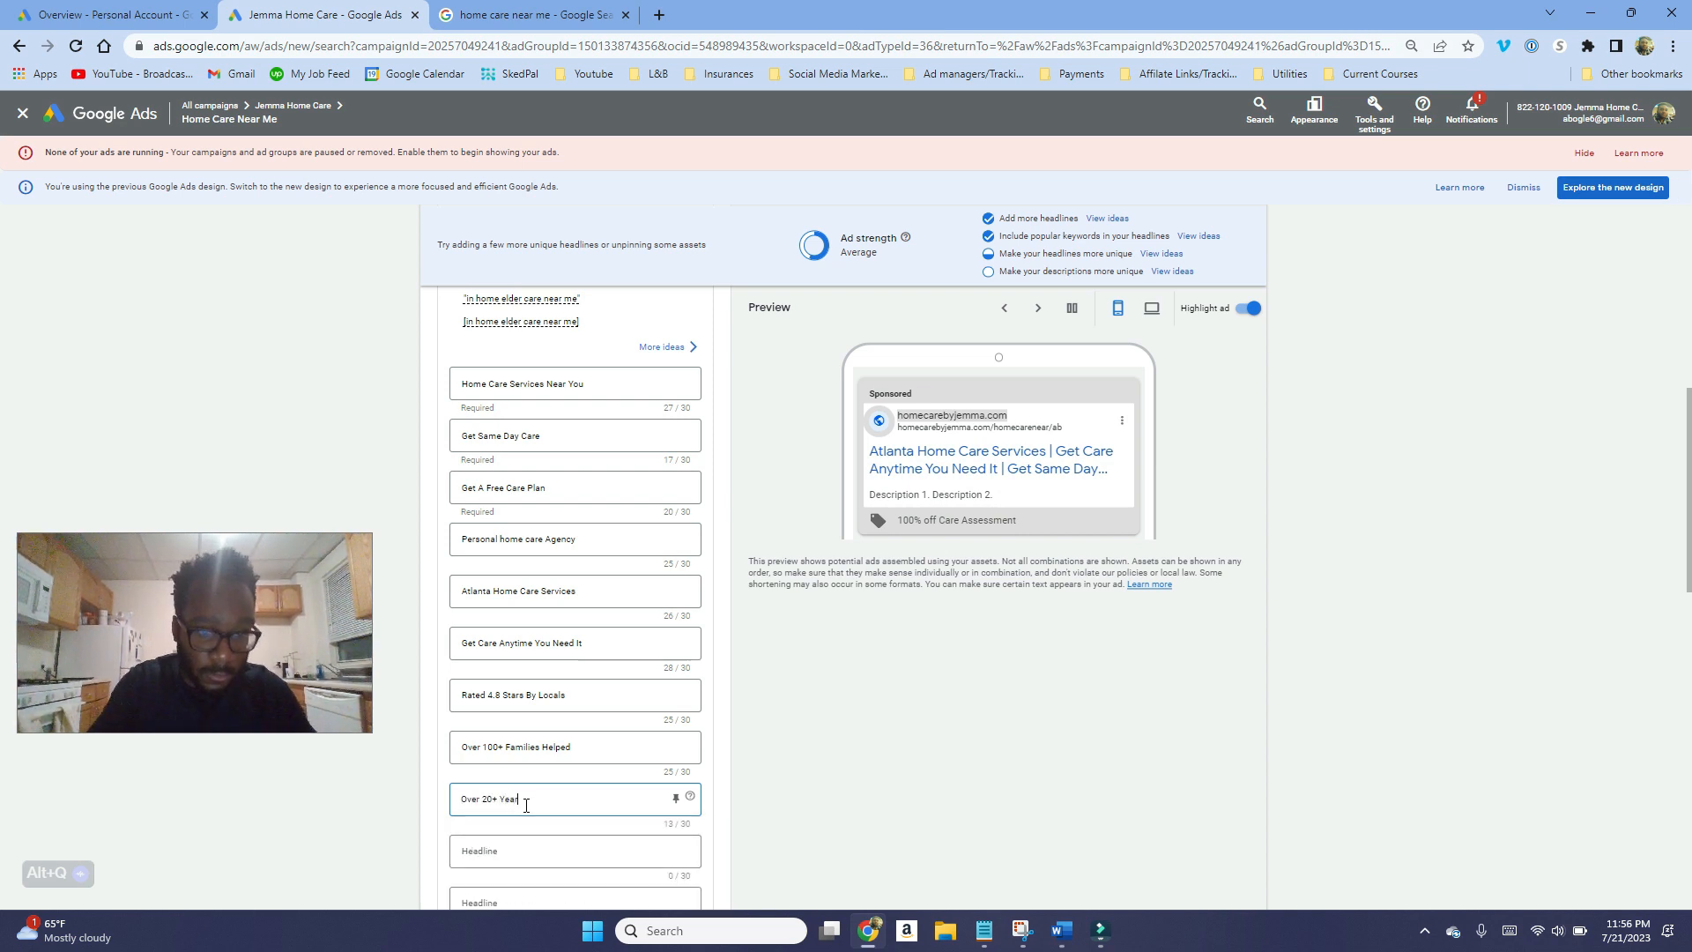
type("s of Experience")
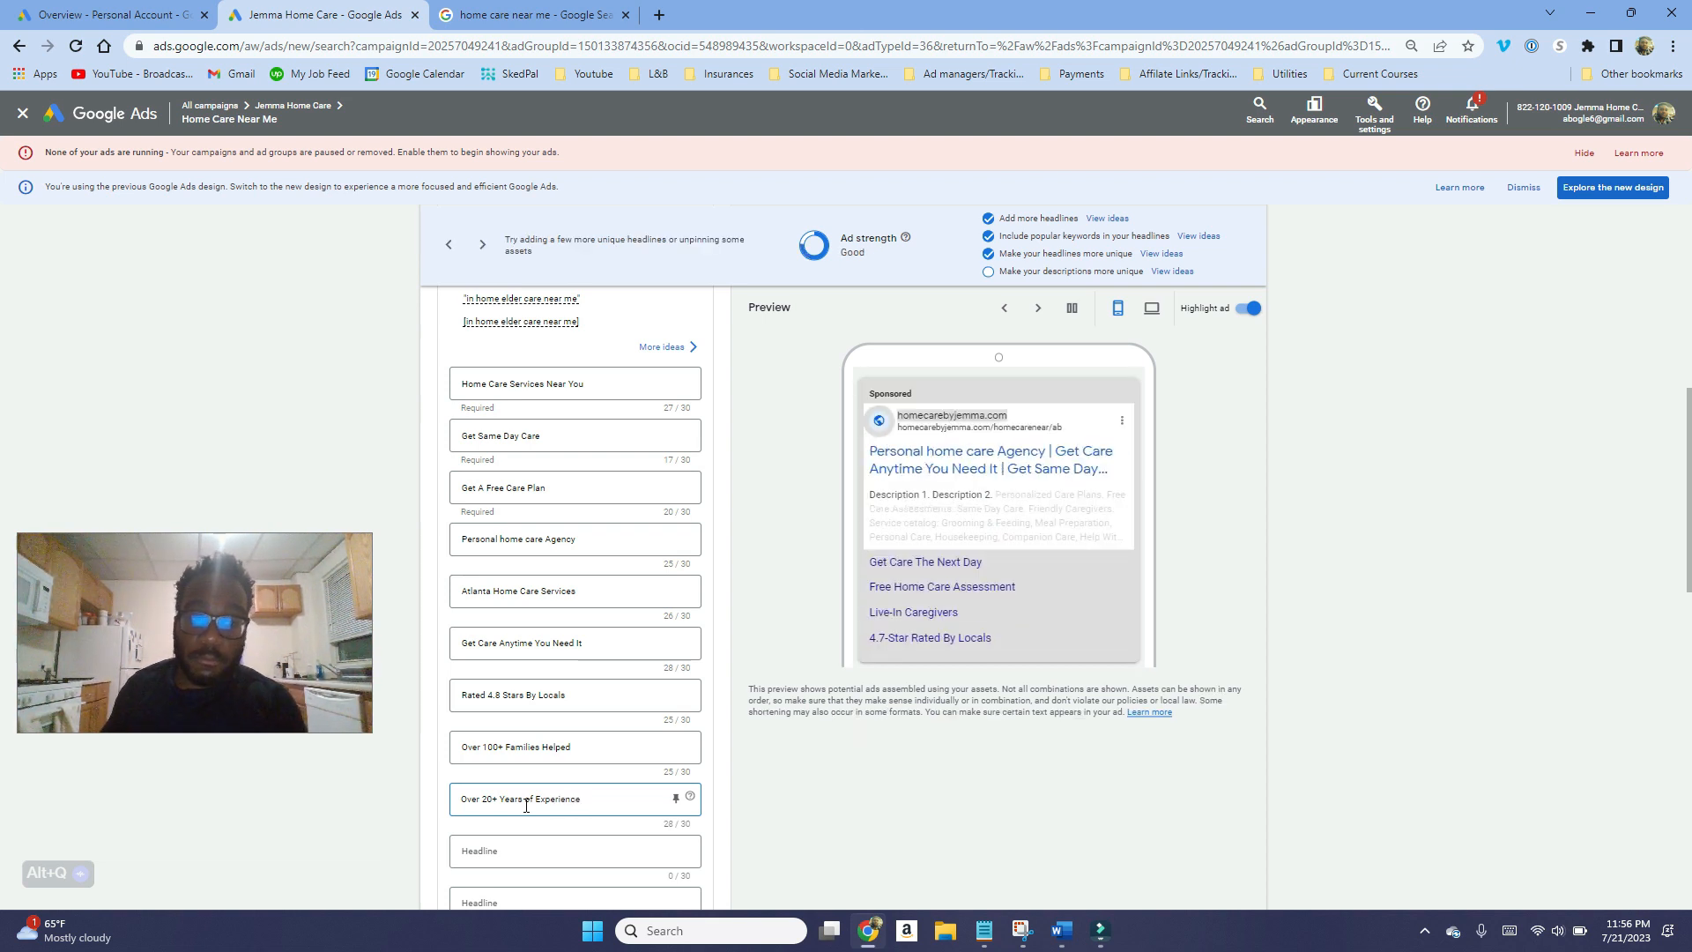
Review the nine headlines and check which pin positions are offered for "Home Care Services Near You".
scroll(529, 804, "down", 2)
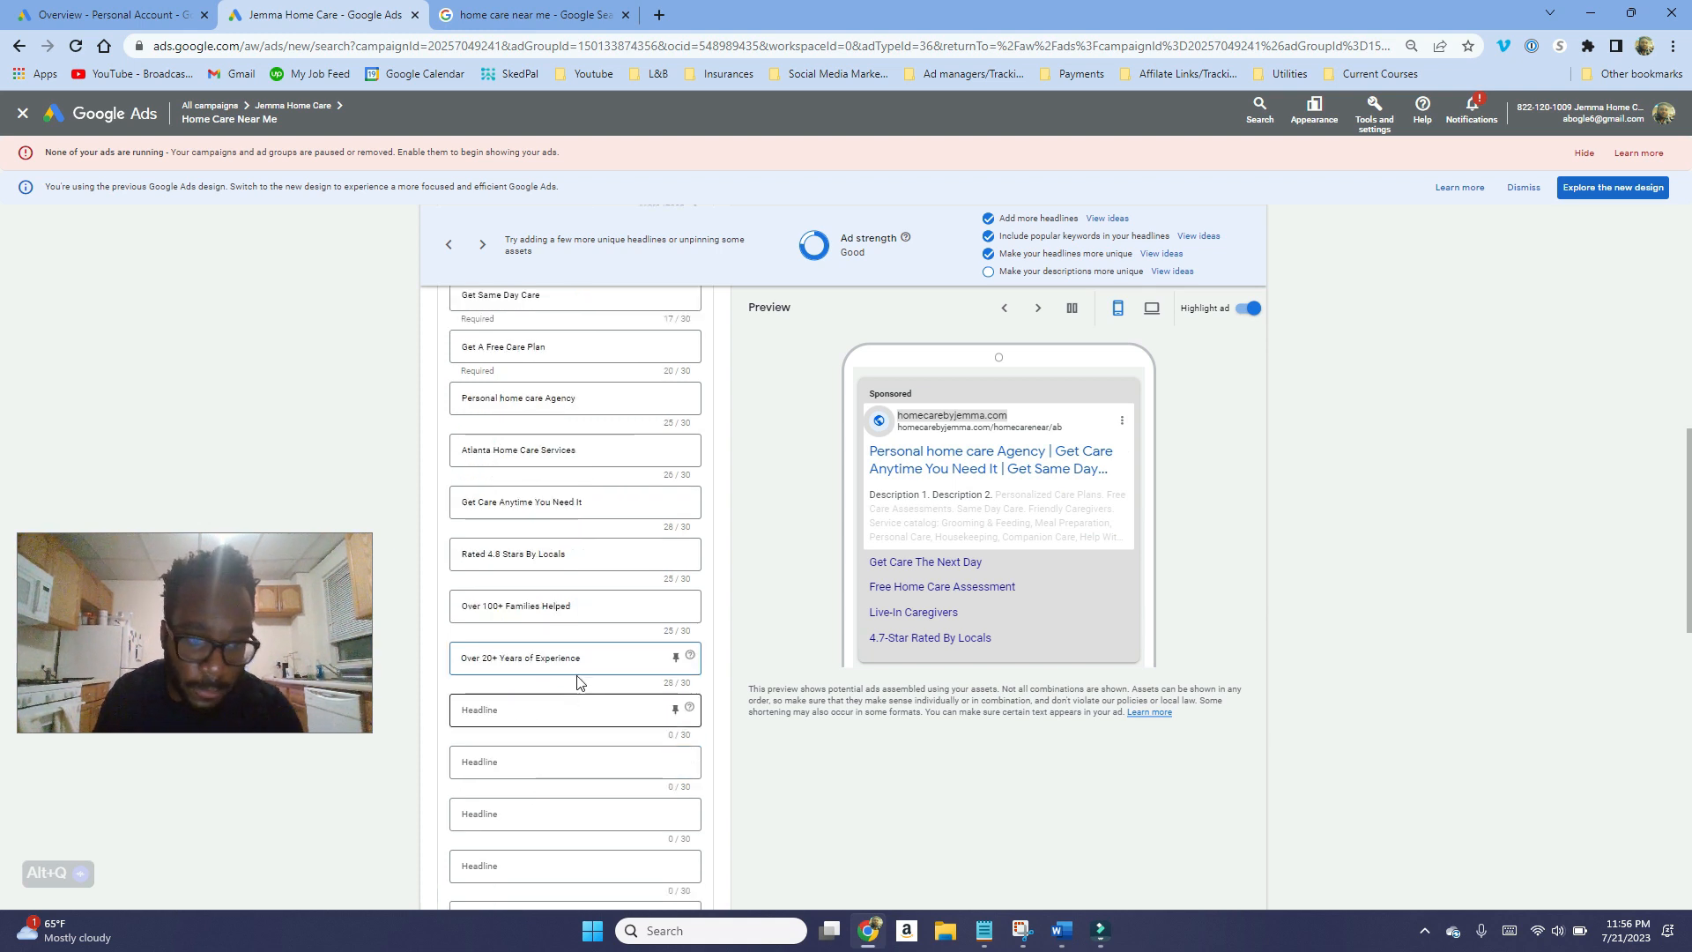
scroll(574, 804, "up", 2)
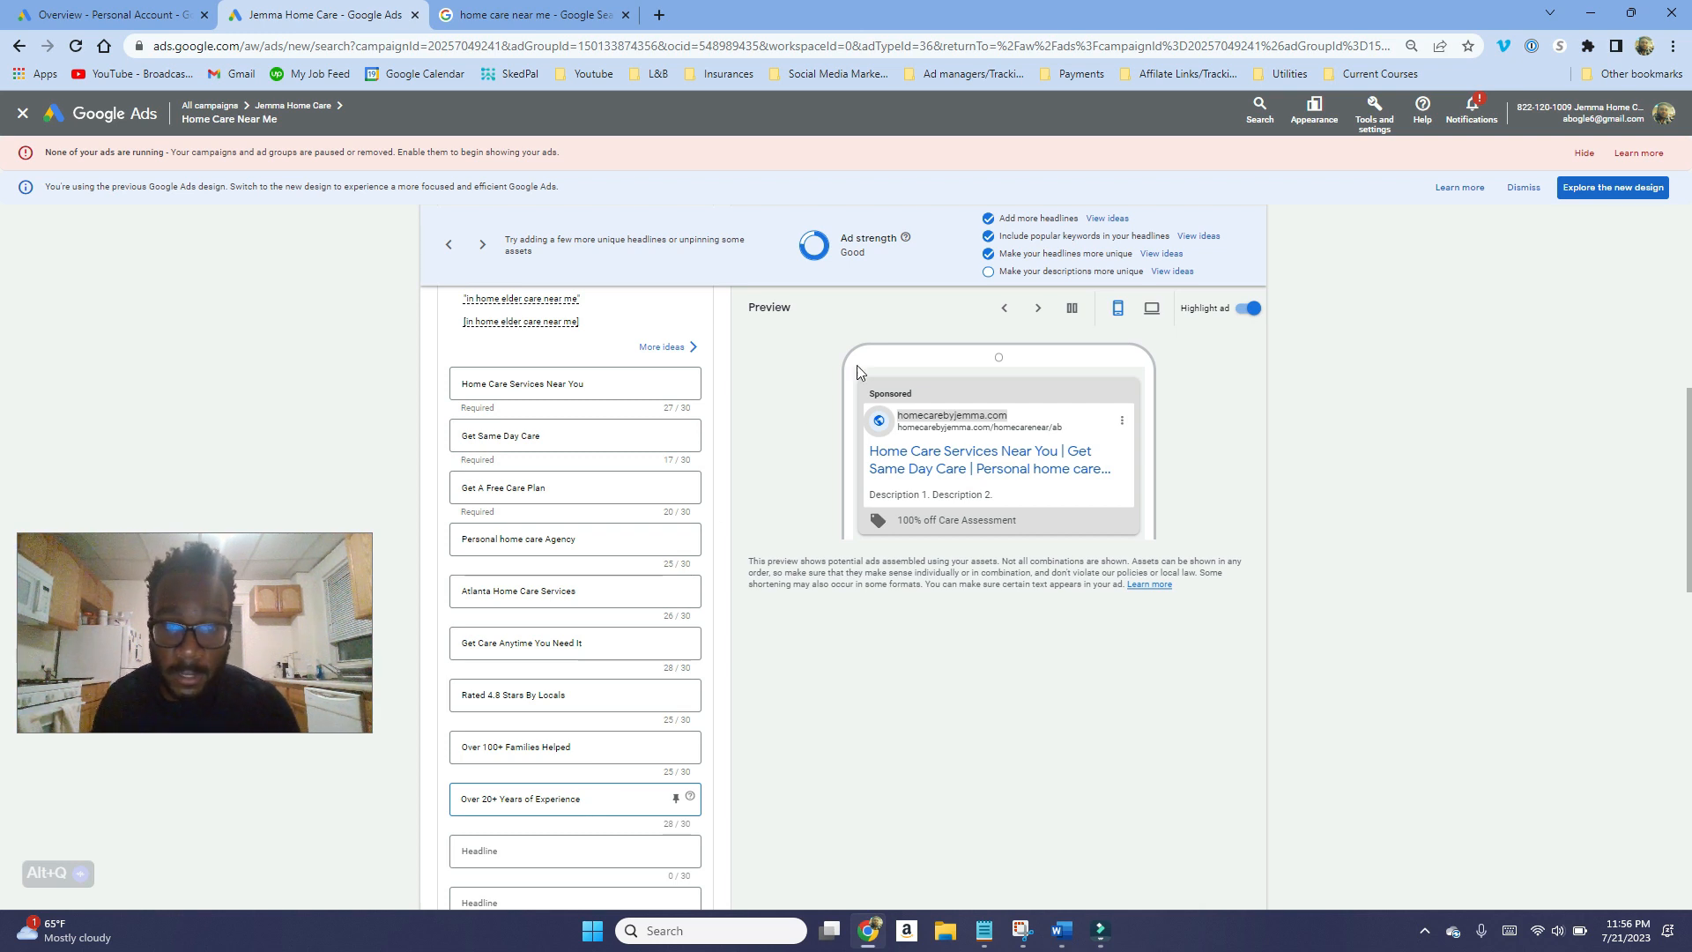
scroll(544, 643, "down", 1)
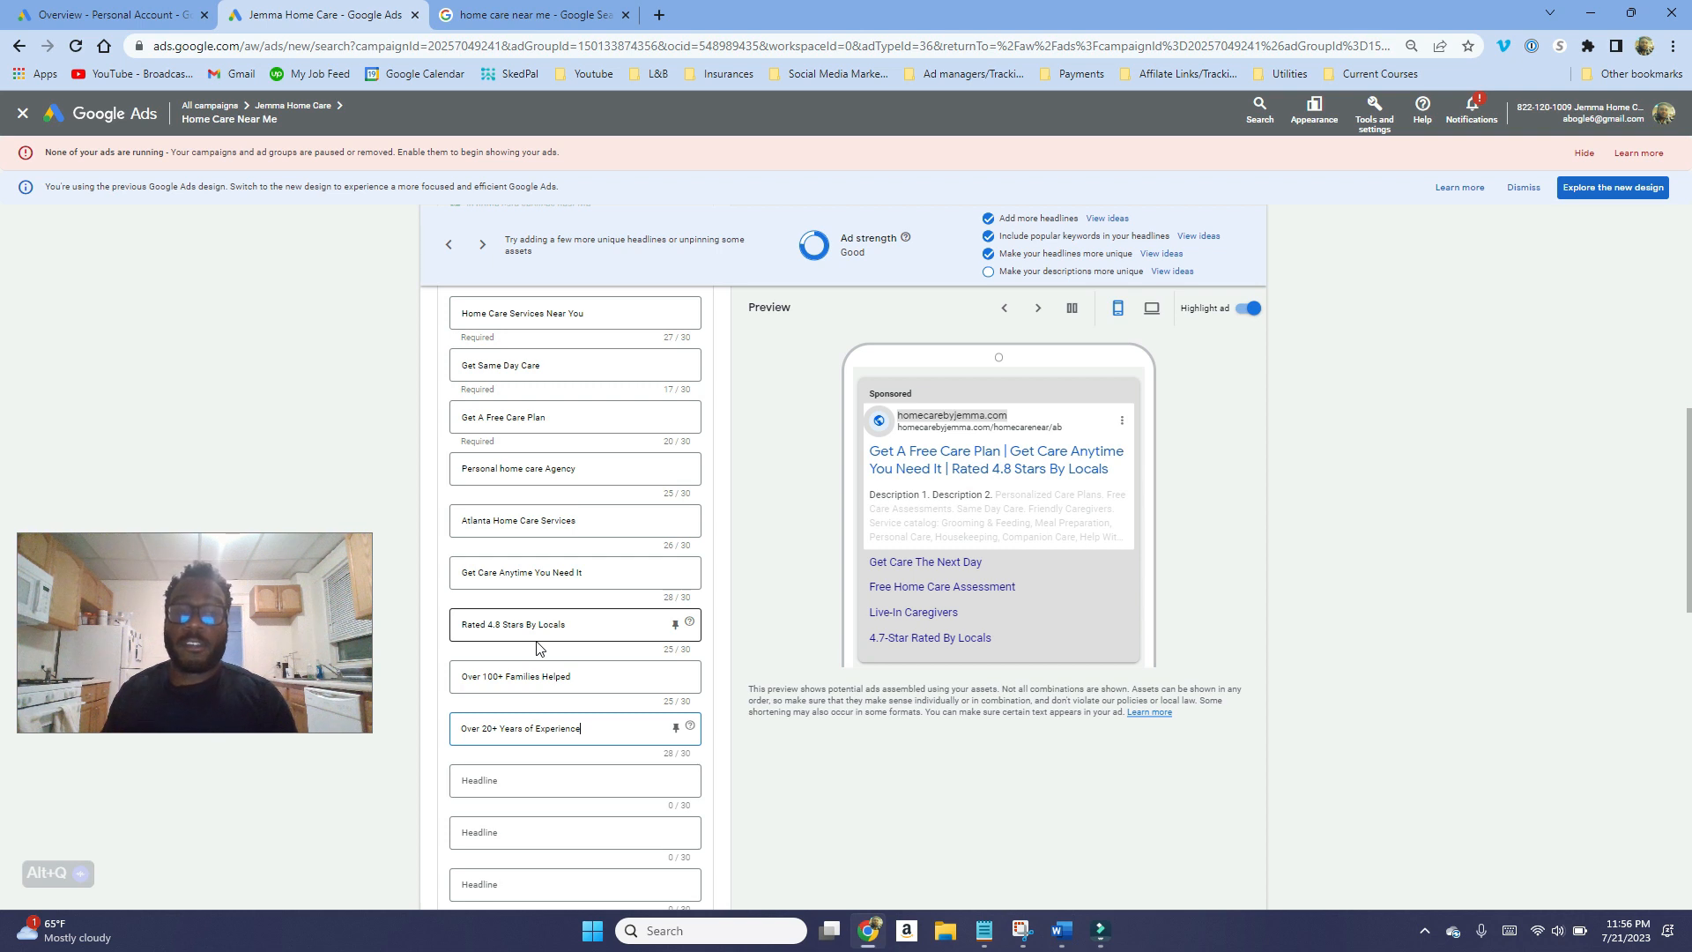
scroll(541, 648, "up", 2)
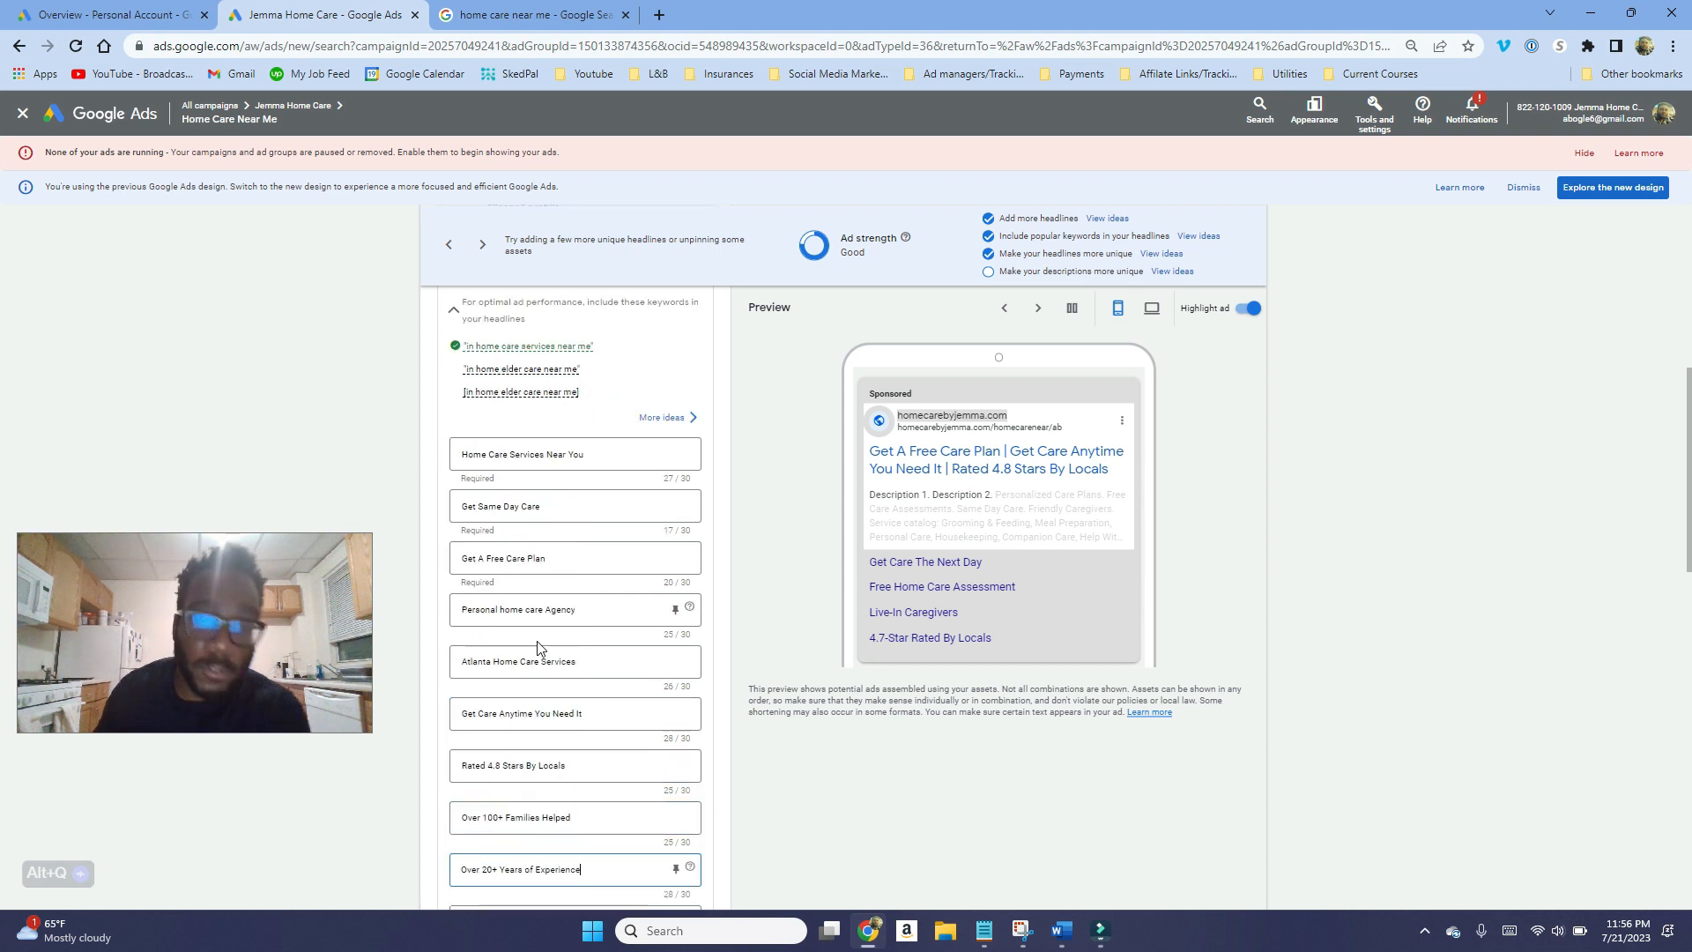
left_click(670, 454)
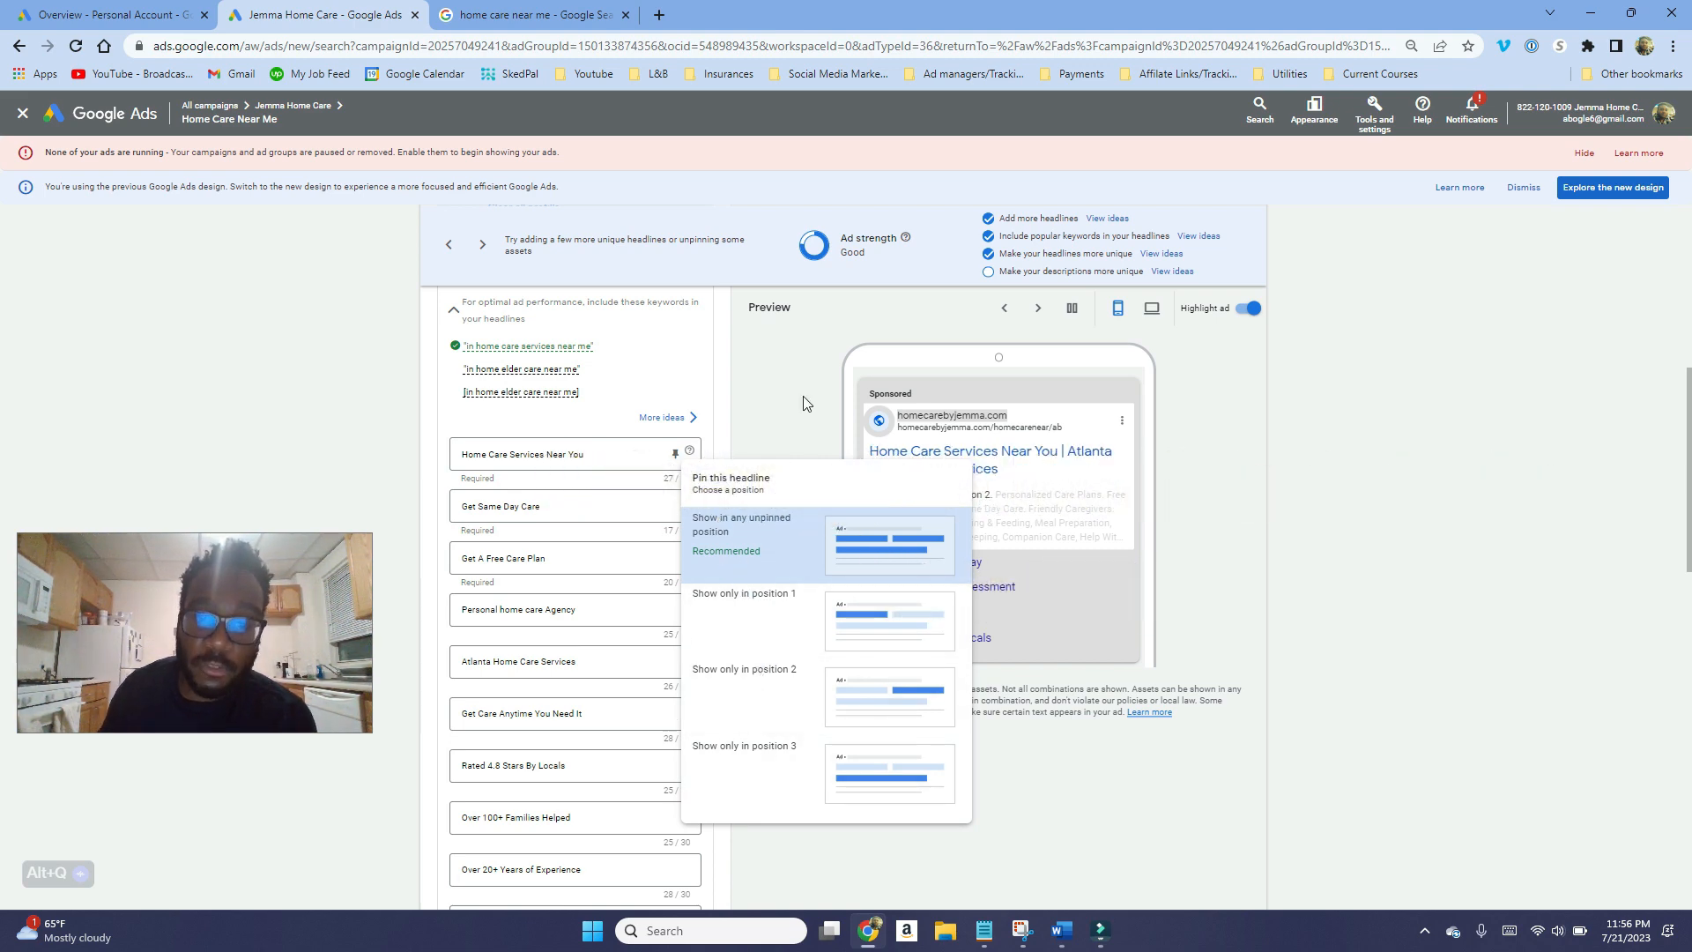
left_click(778, 452)
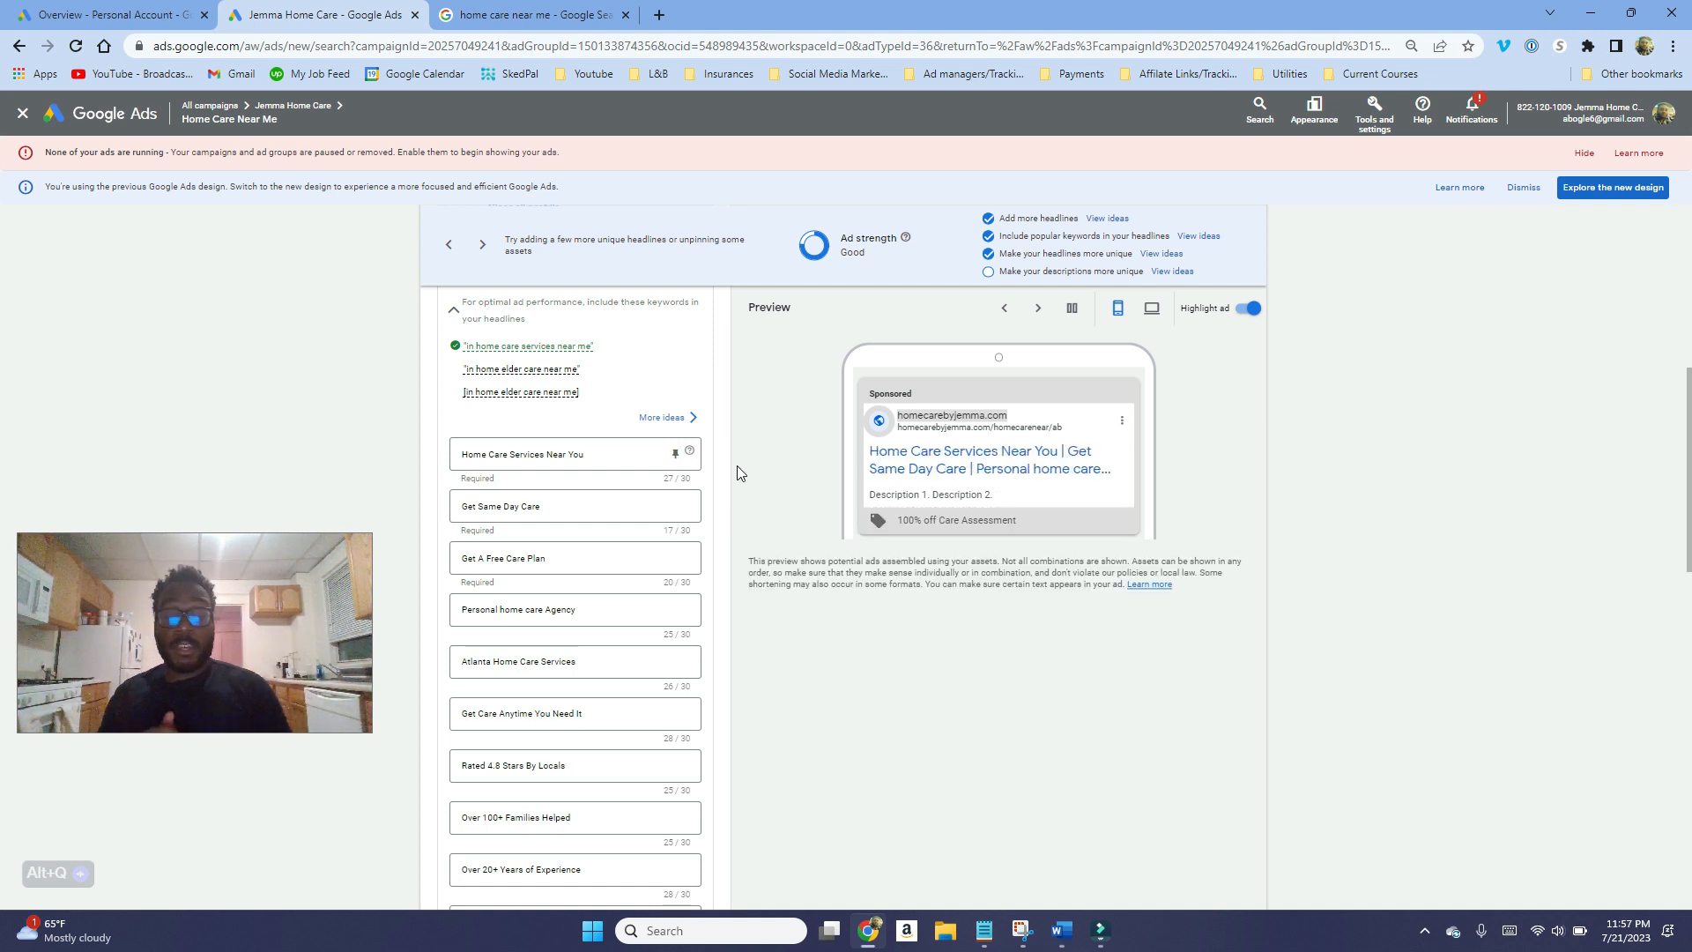
Pin the headline "Home Care Services Near You" so that it shows only in position 1.
scroll(737, 465, "down", 1)
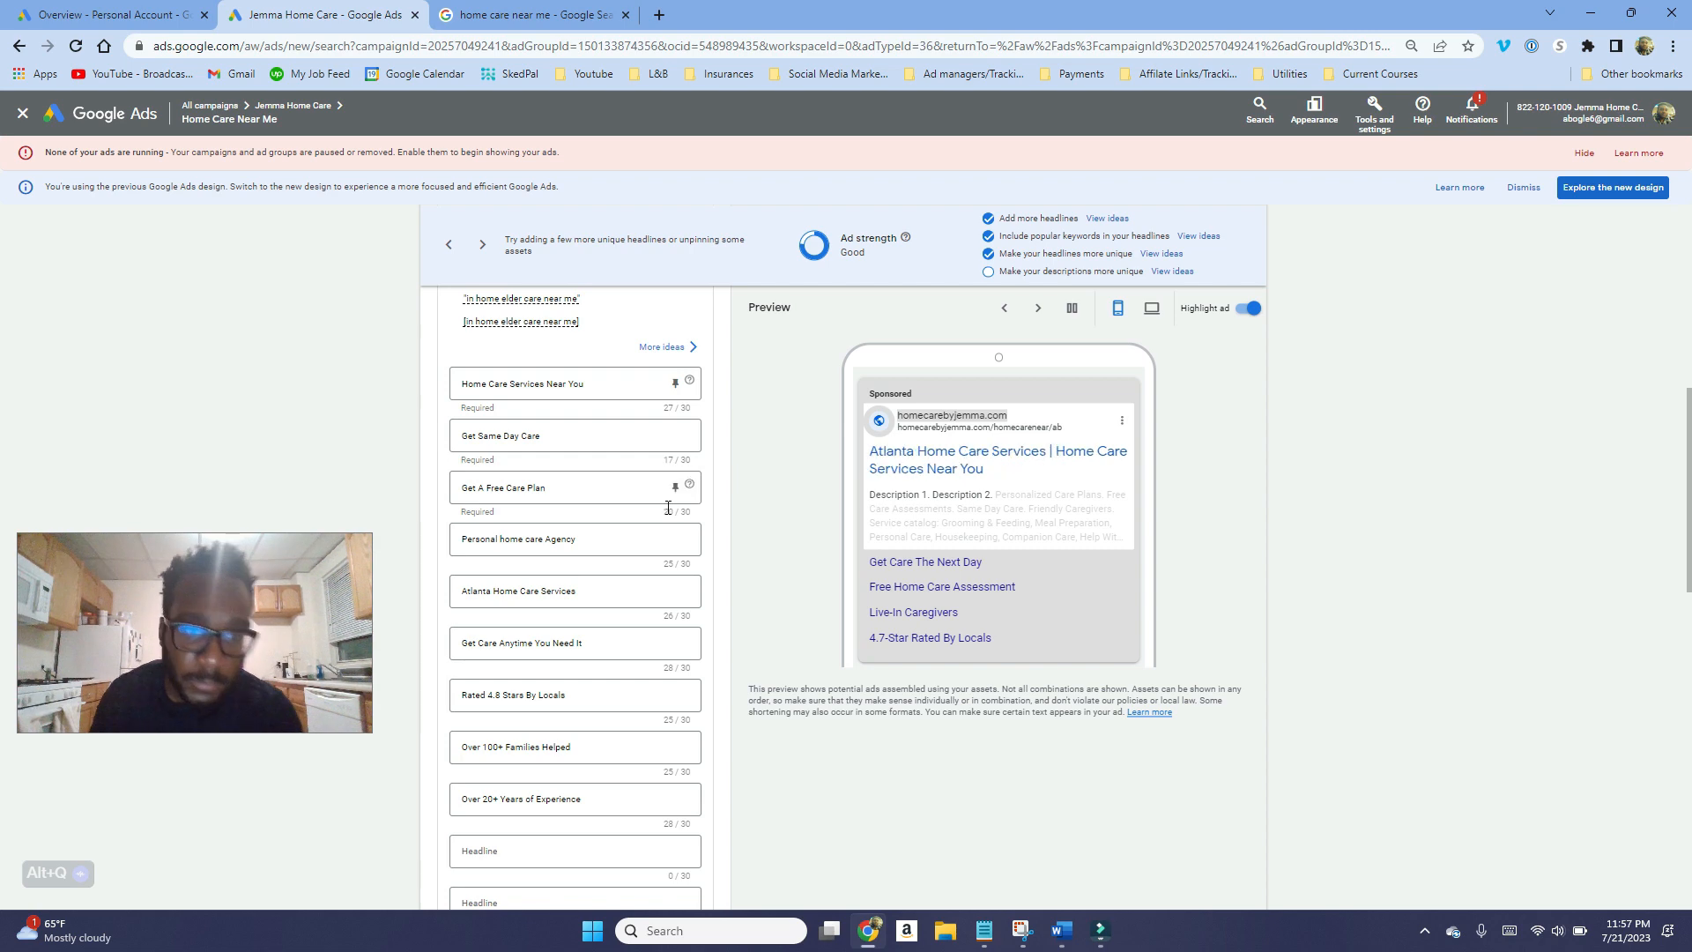
scroll(668, 509, "up", 1)
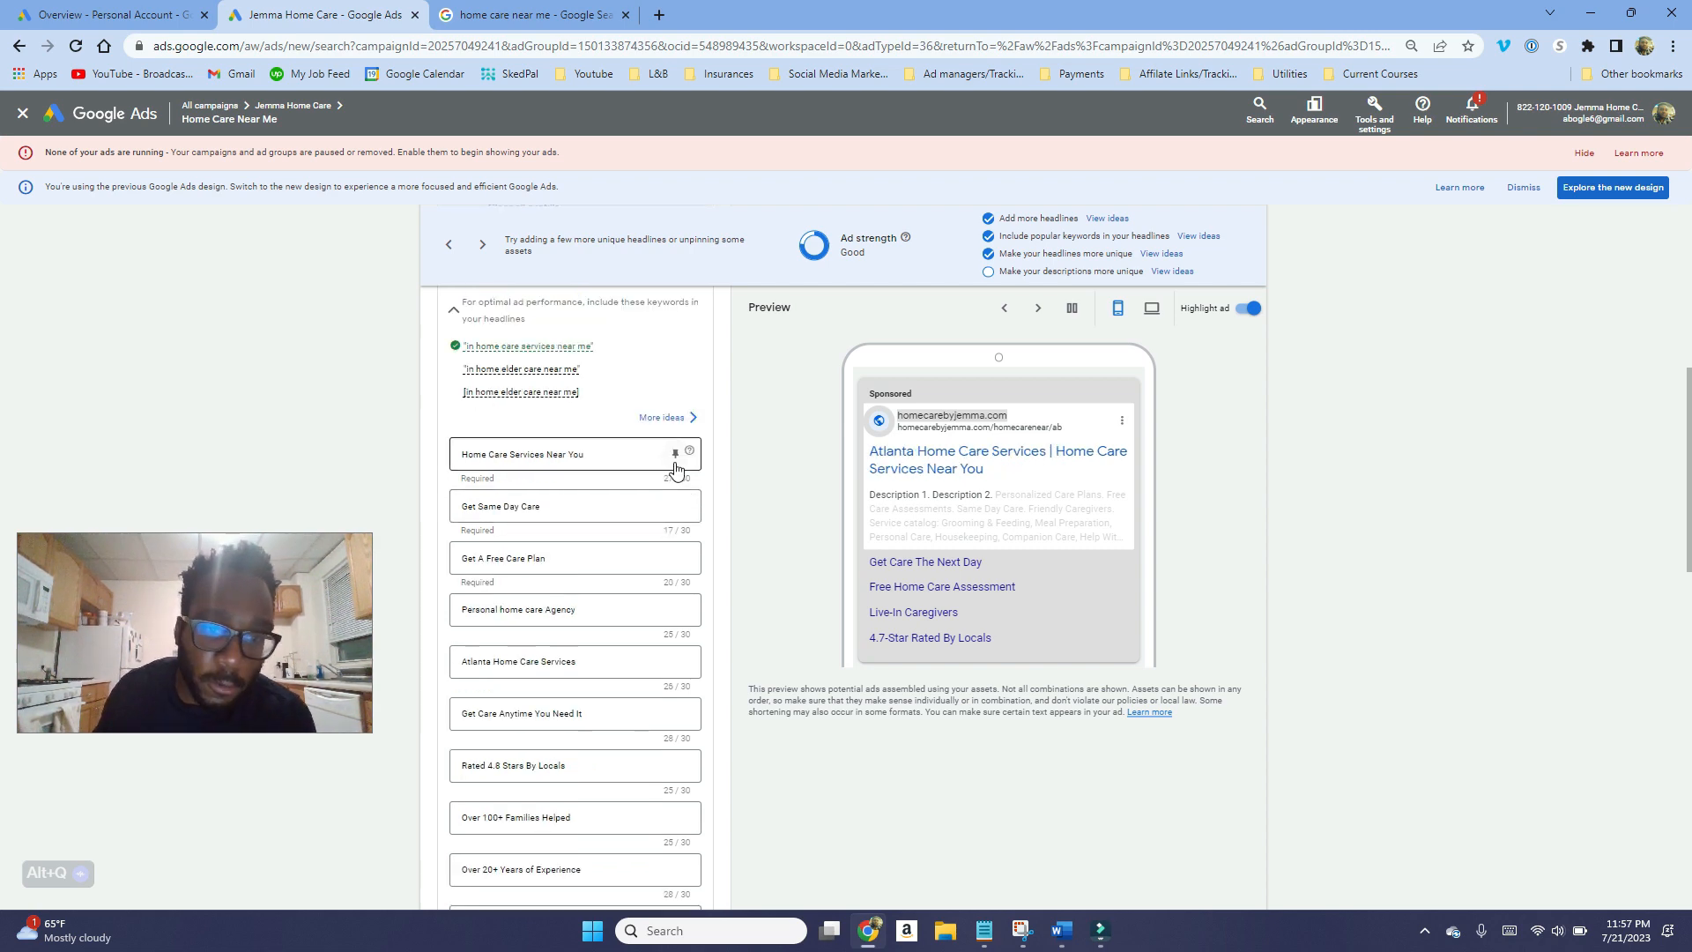
left_click(675, 457)
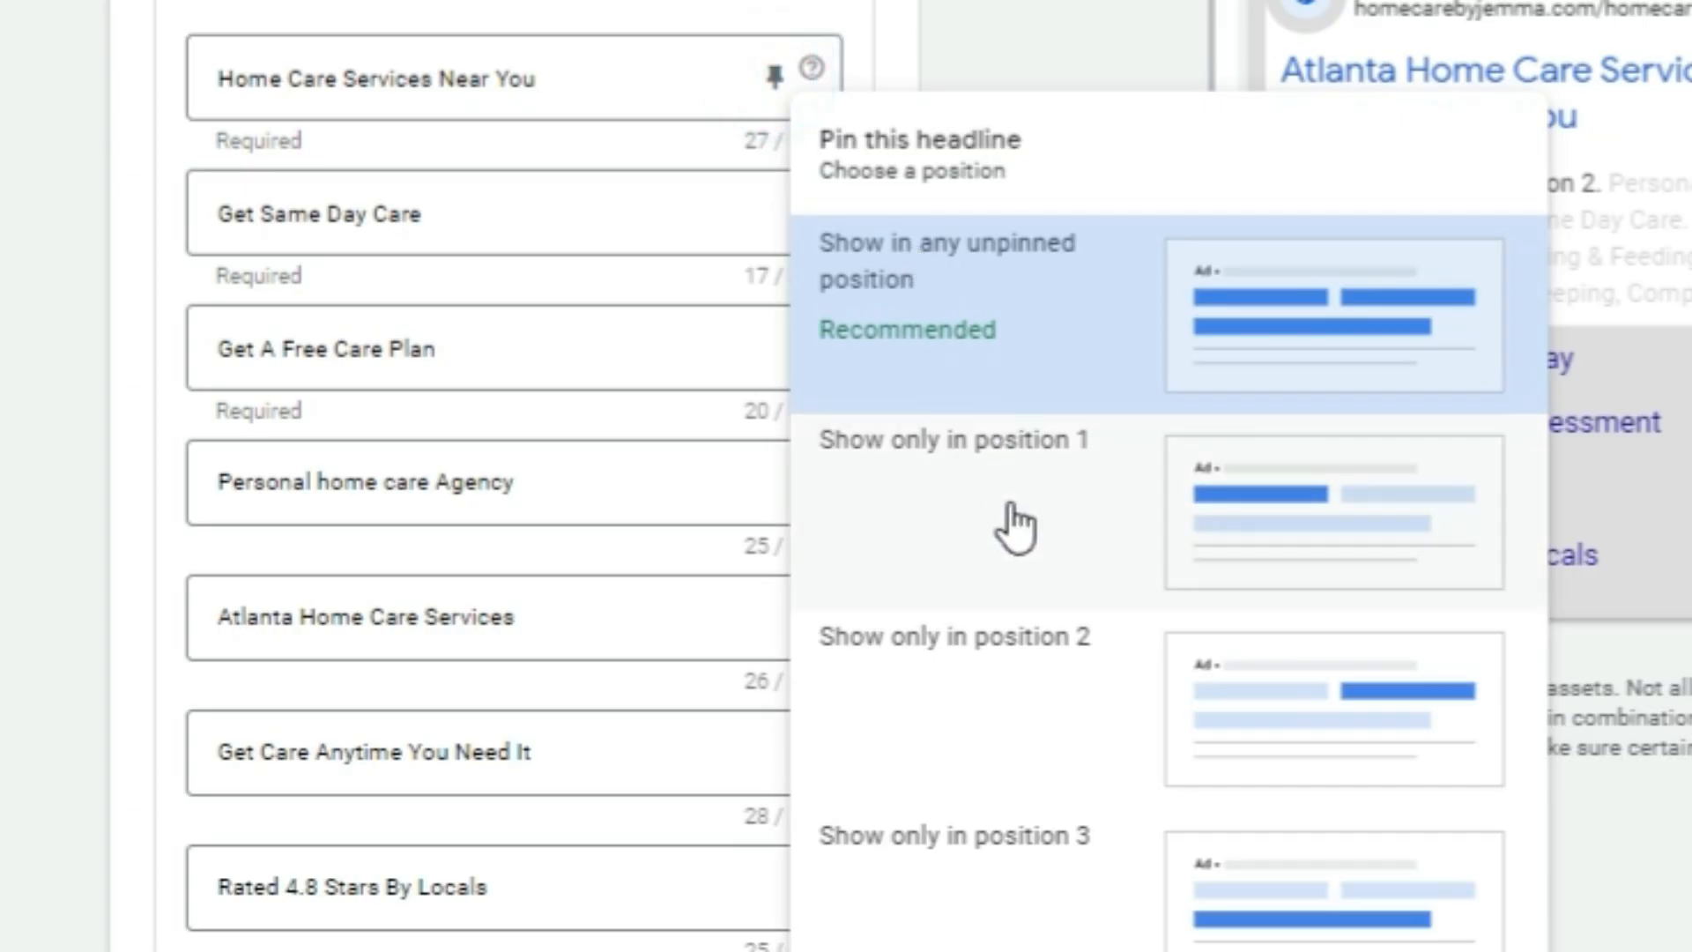
left_click(221, 78)
left_click_drag(220, 79, 567, 79)
left_click(767, 81)
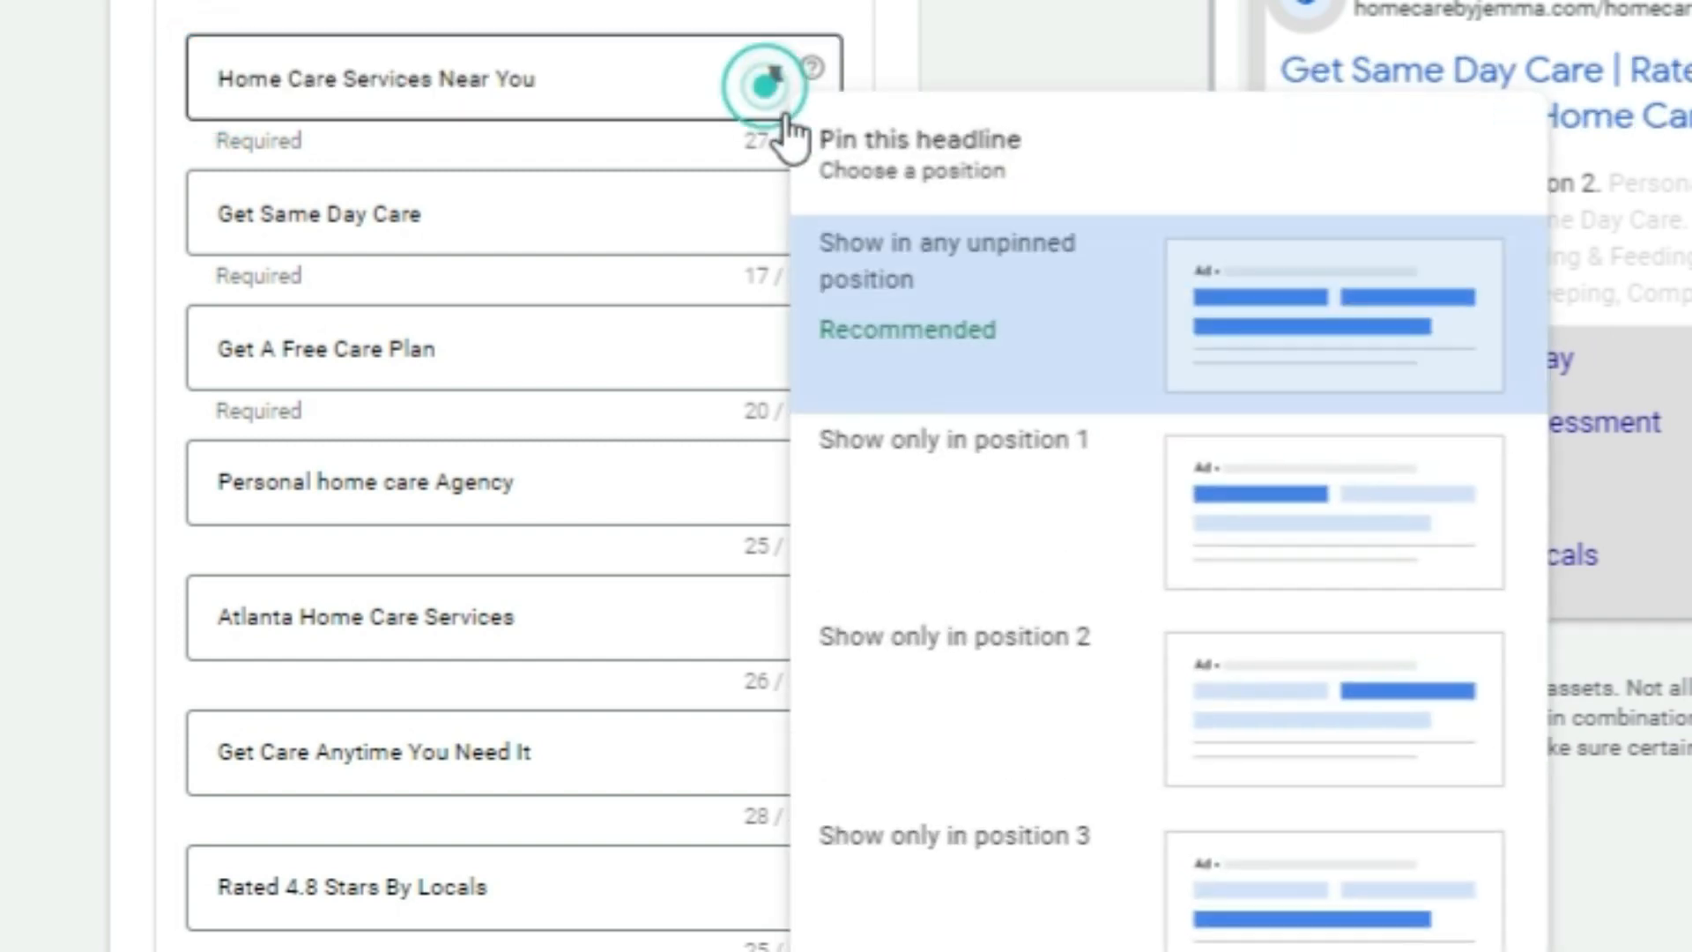
left_click(917, 498)
Pin the headlines "Get Same Day Care" and "Get A Free Care Plan" to position 2.
left_click(775, 218)
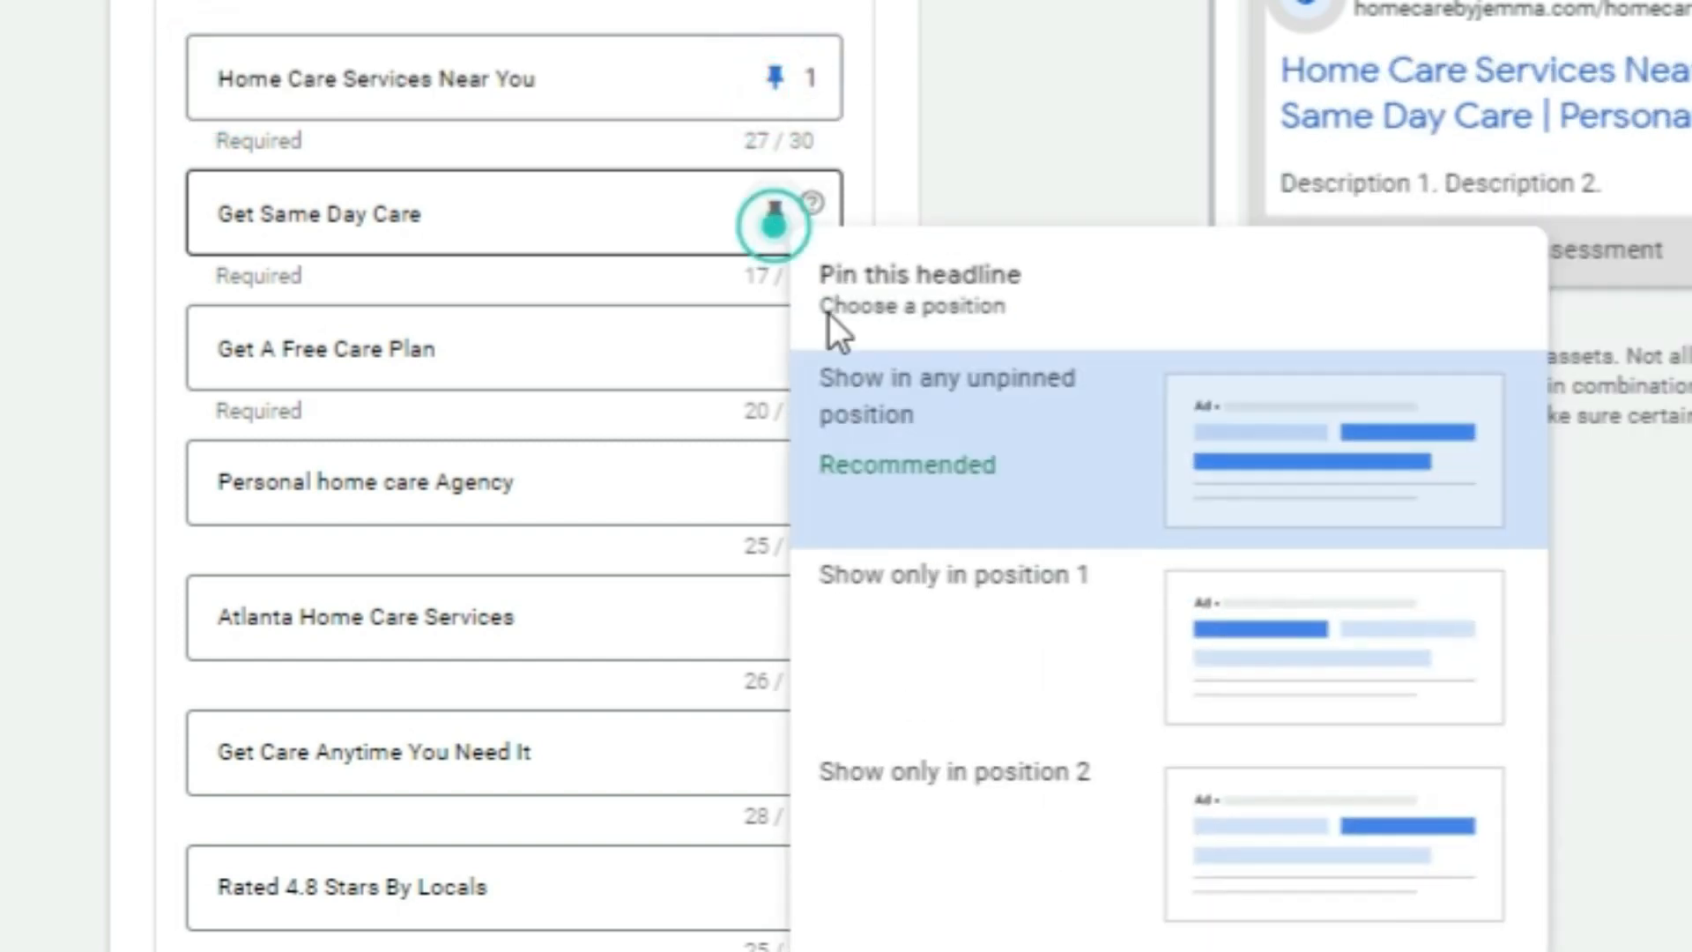
left_click(992, 806)
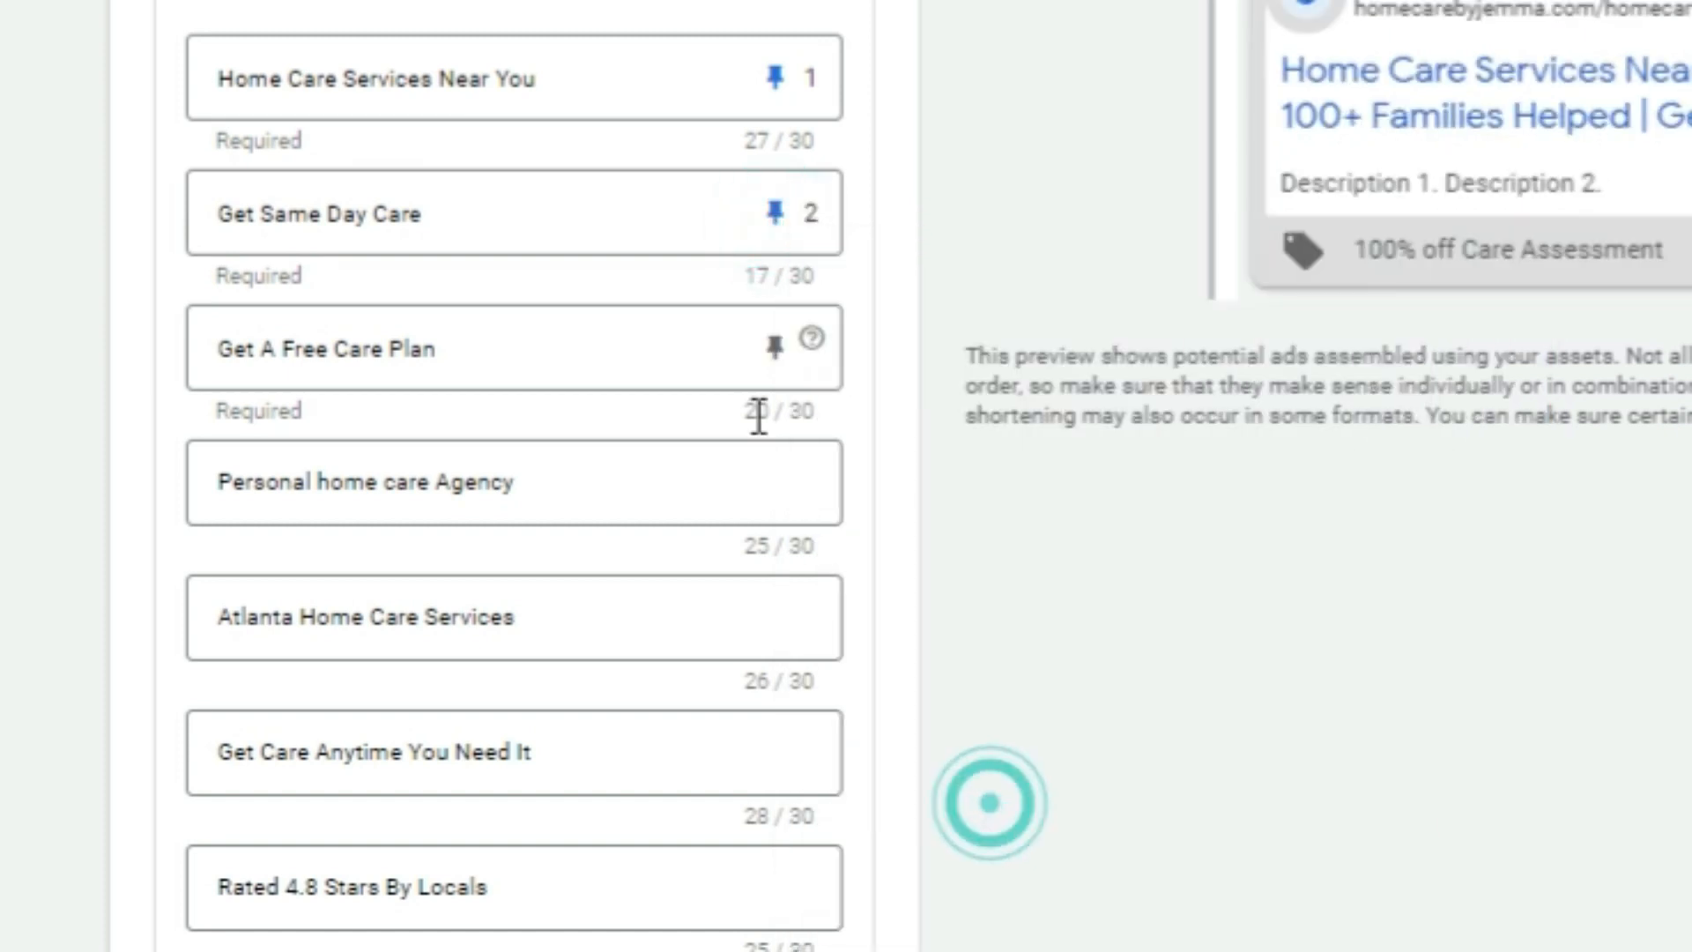
left_click(793, 363)
left_click(1007, 46)
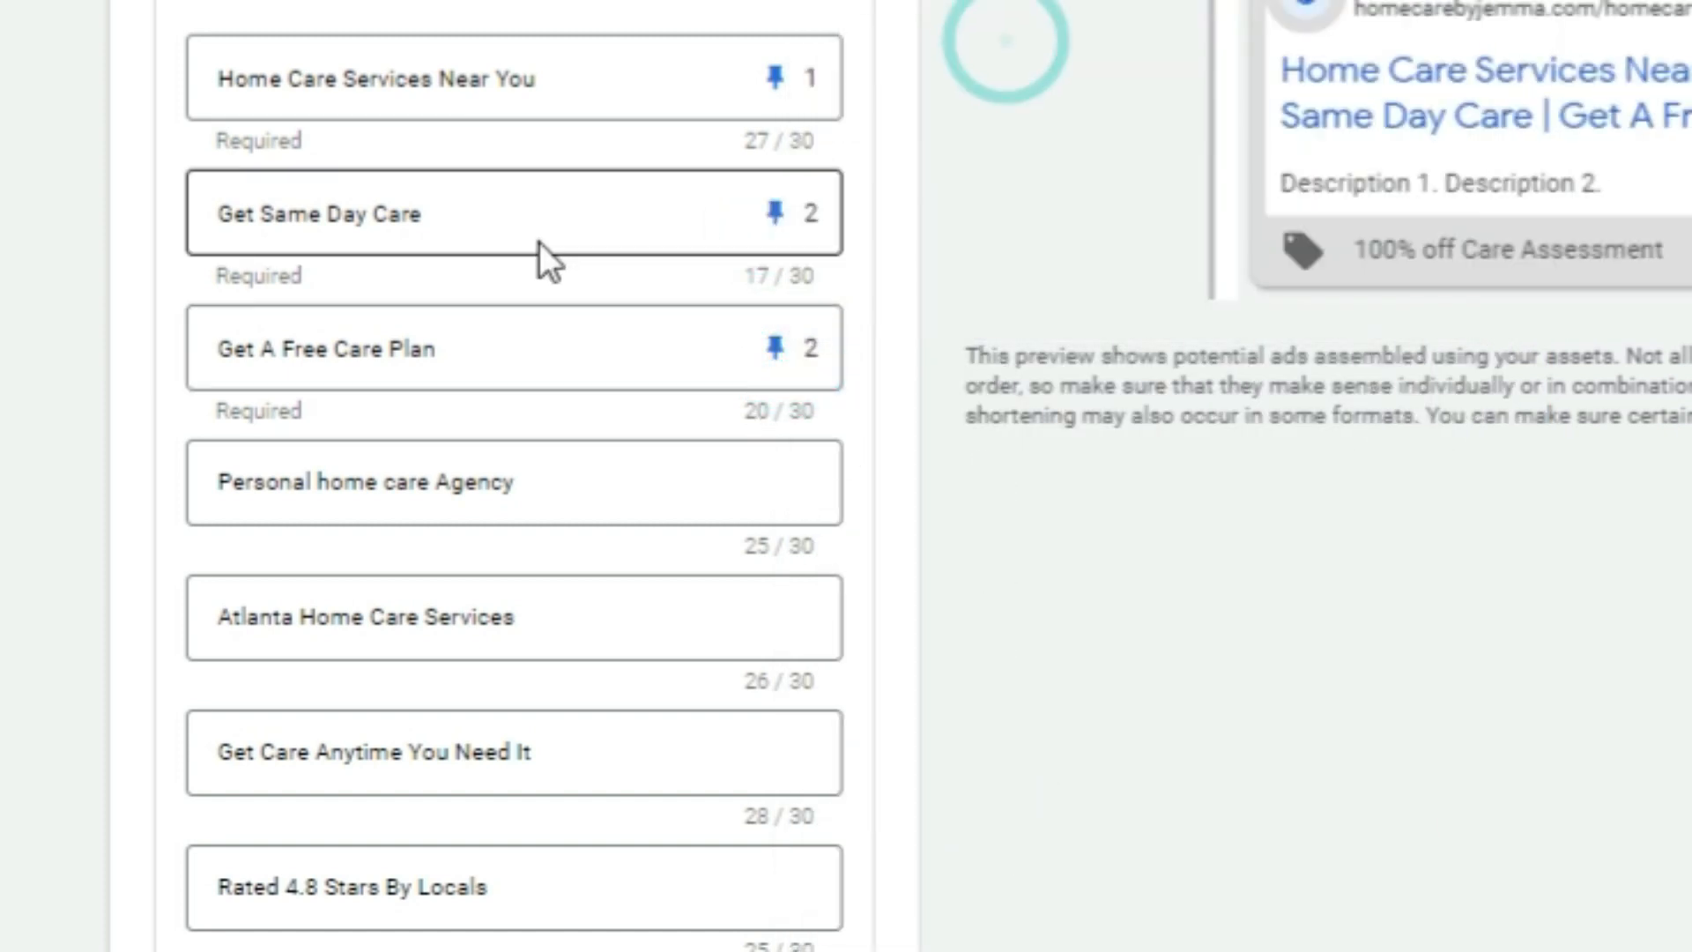
Pin the headlines "Personal home care Agency" and "Atlanta Home Care Services" to position 1.
scroll(537, 406, "down", 2)
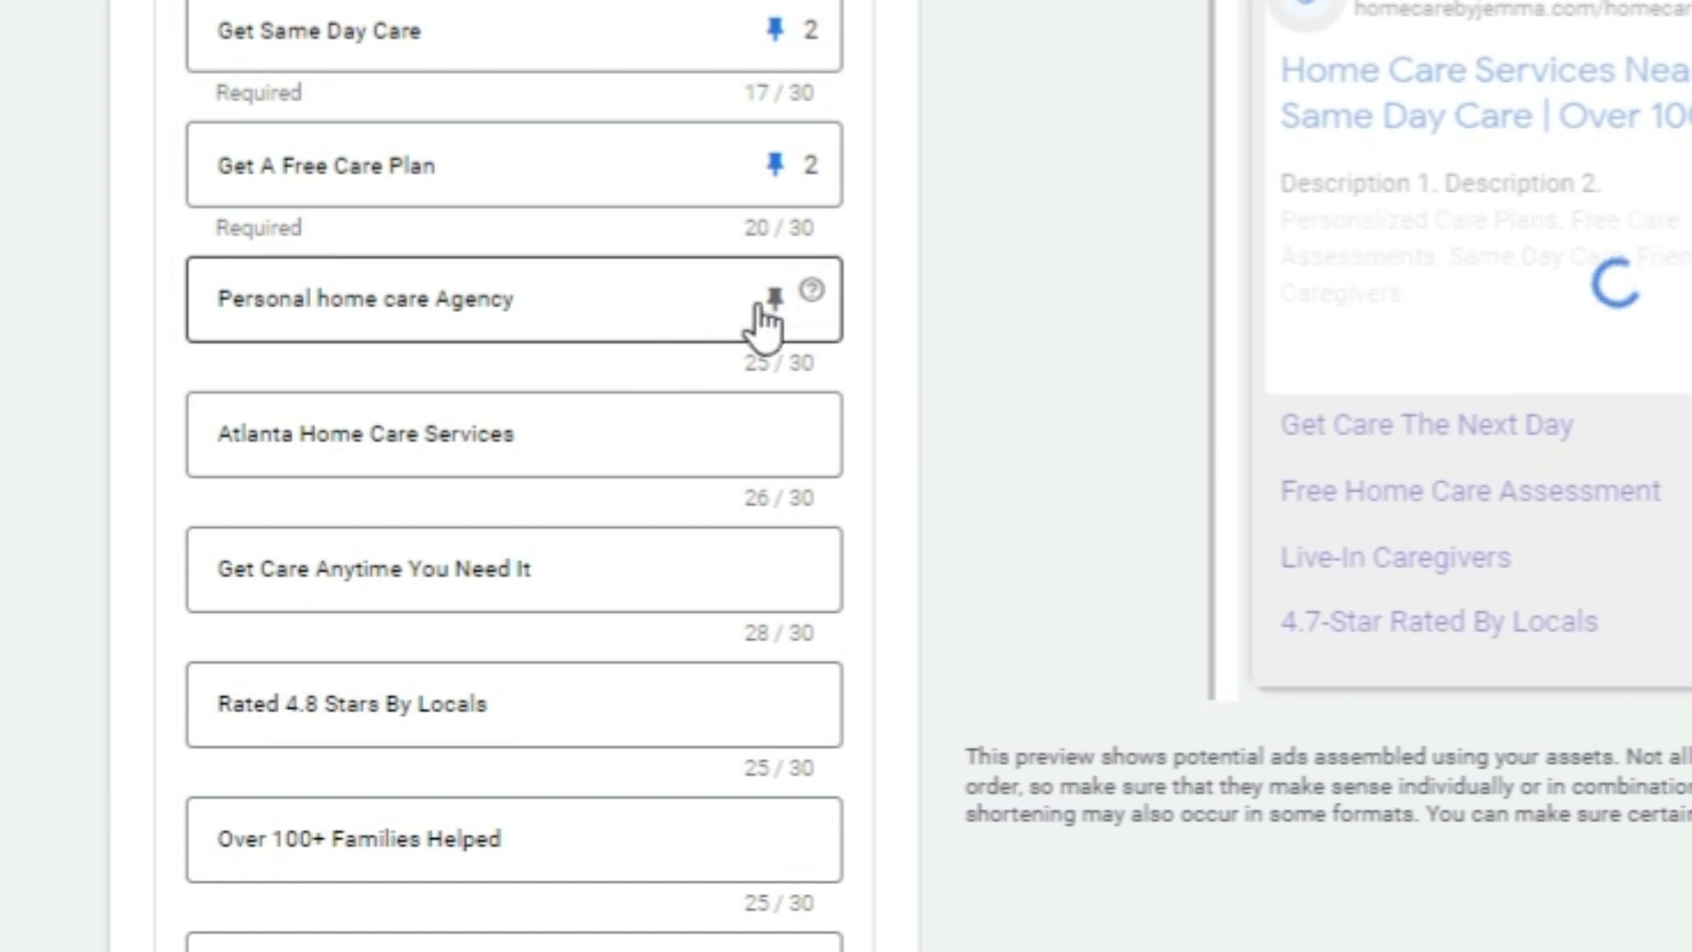
left_click(772, 302)
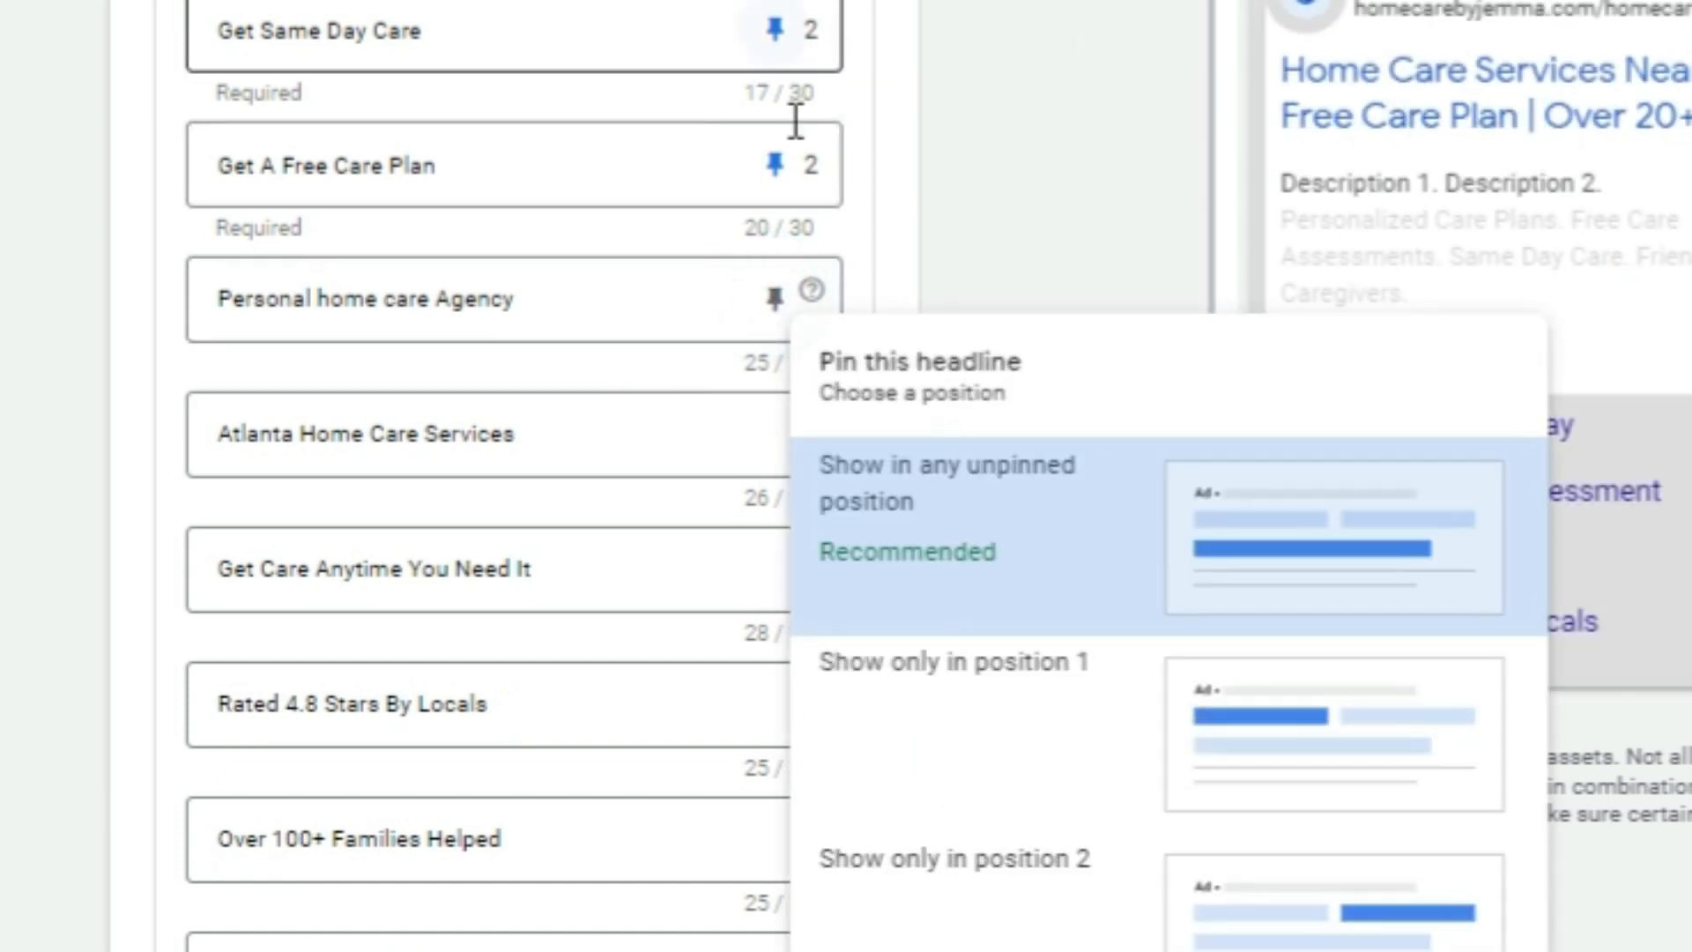
left_click(1009, 710)
left_click(773, 433)
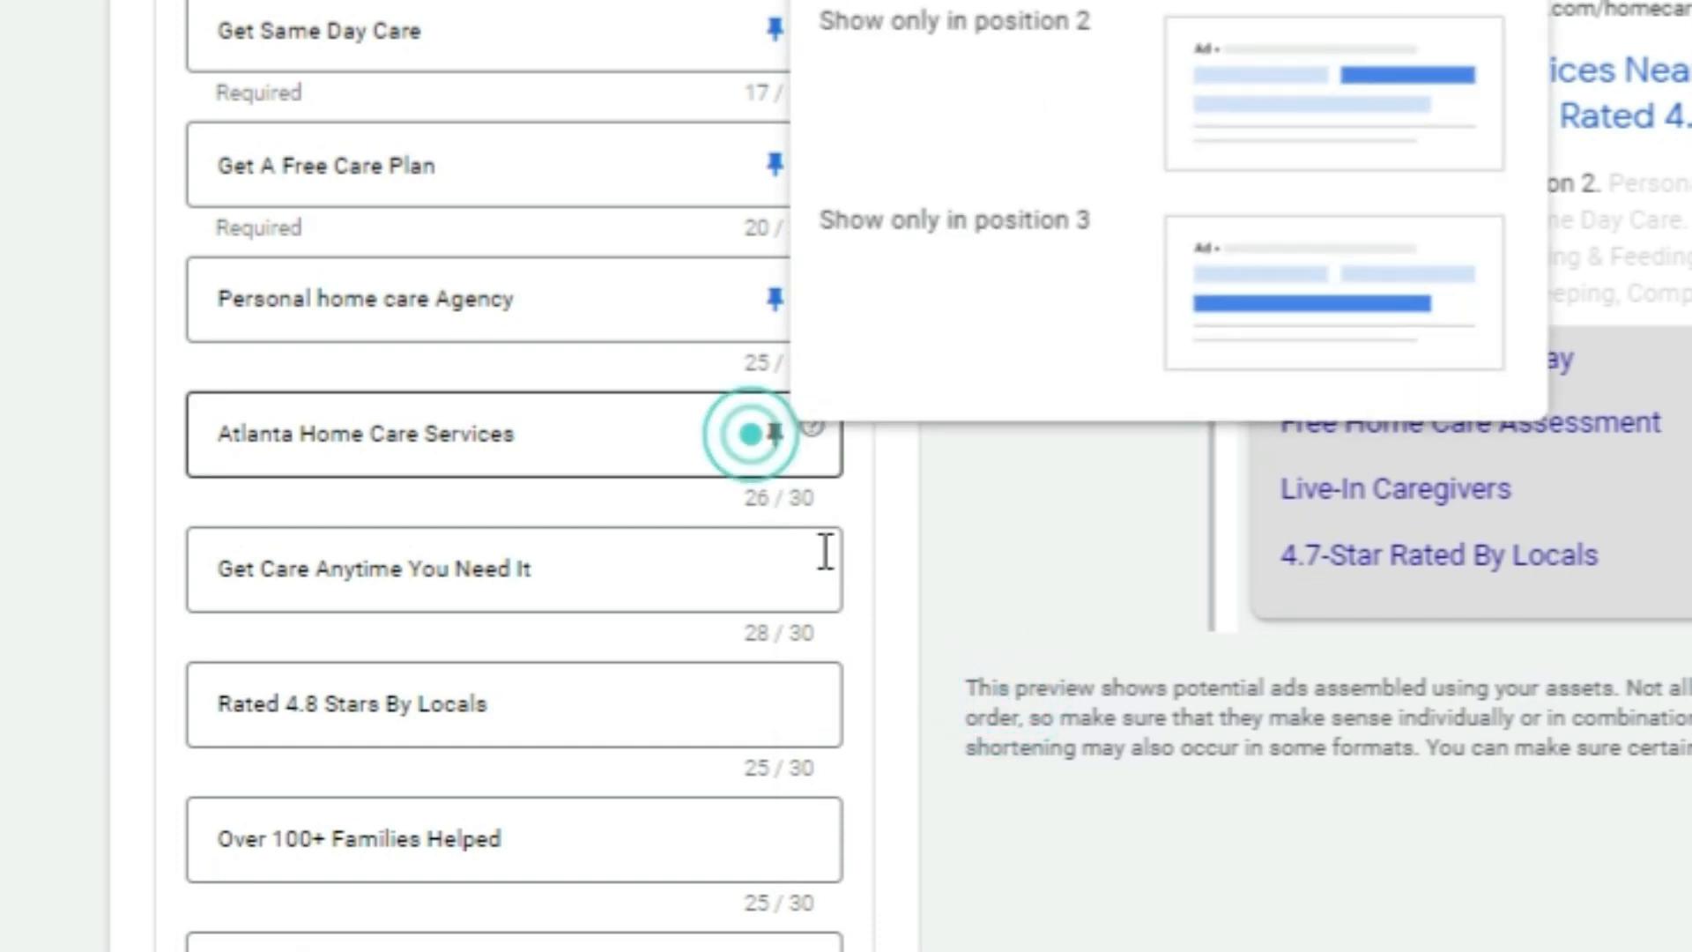
left_click(1011, 3)
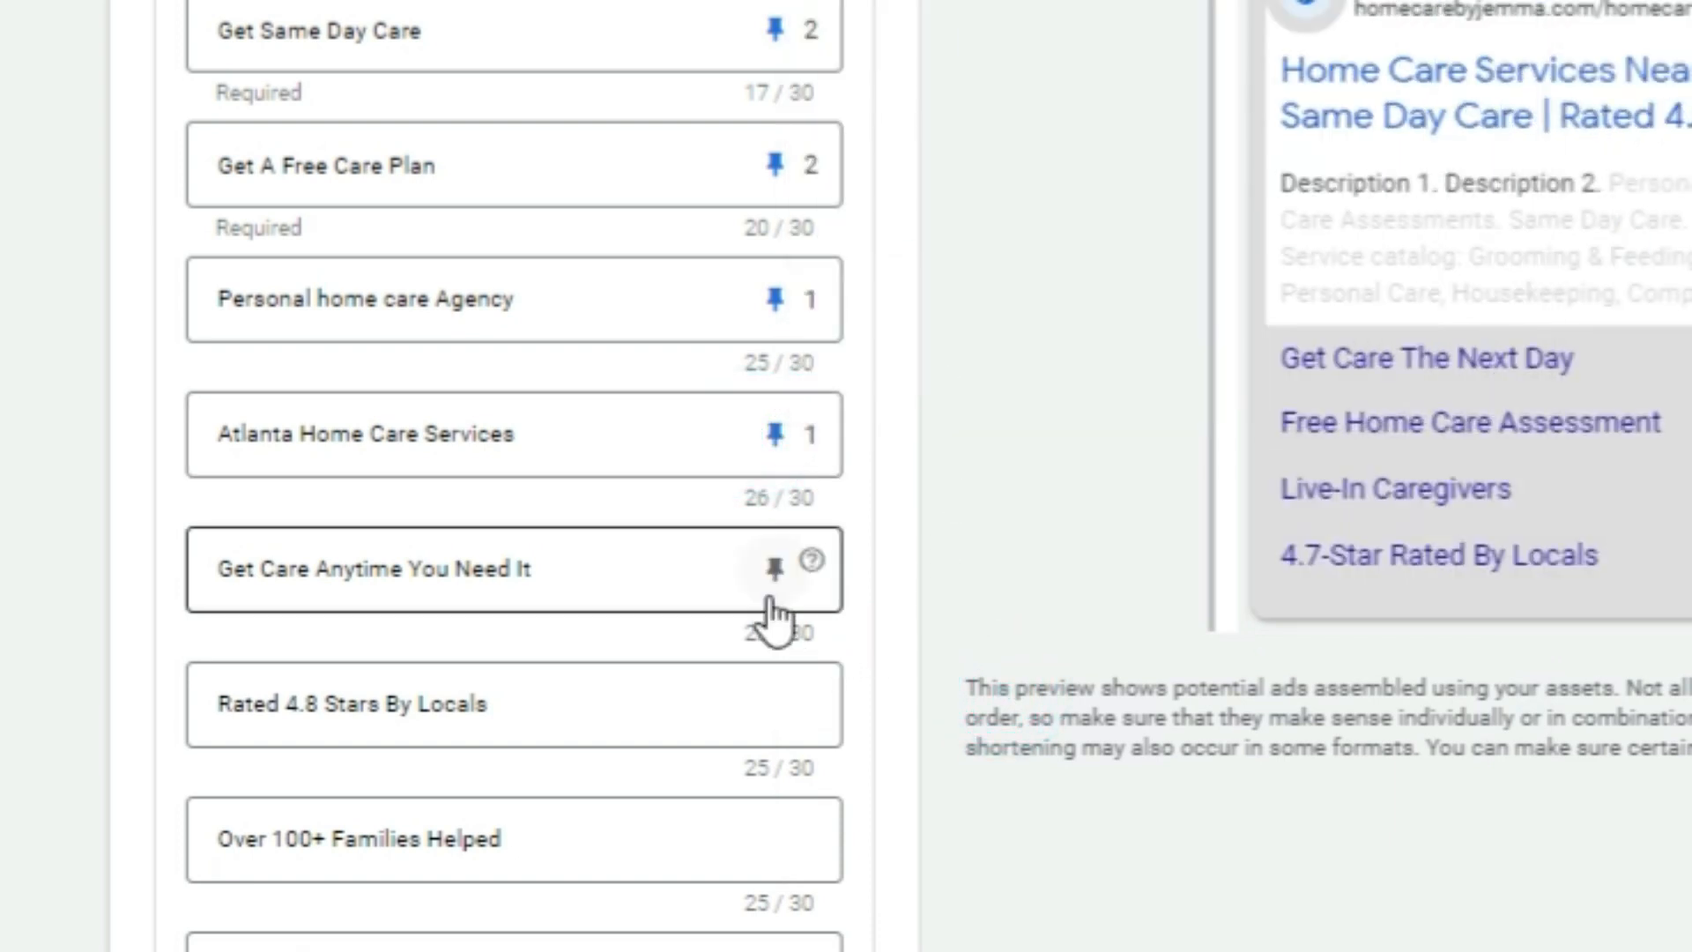
Pin "Get Care Anytime You Need It" to position 2 and "Rated 4.8 Stars By Locals" to position 3.
left_click(772, 601)
left_click(1020, 211)
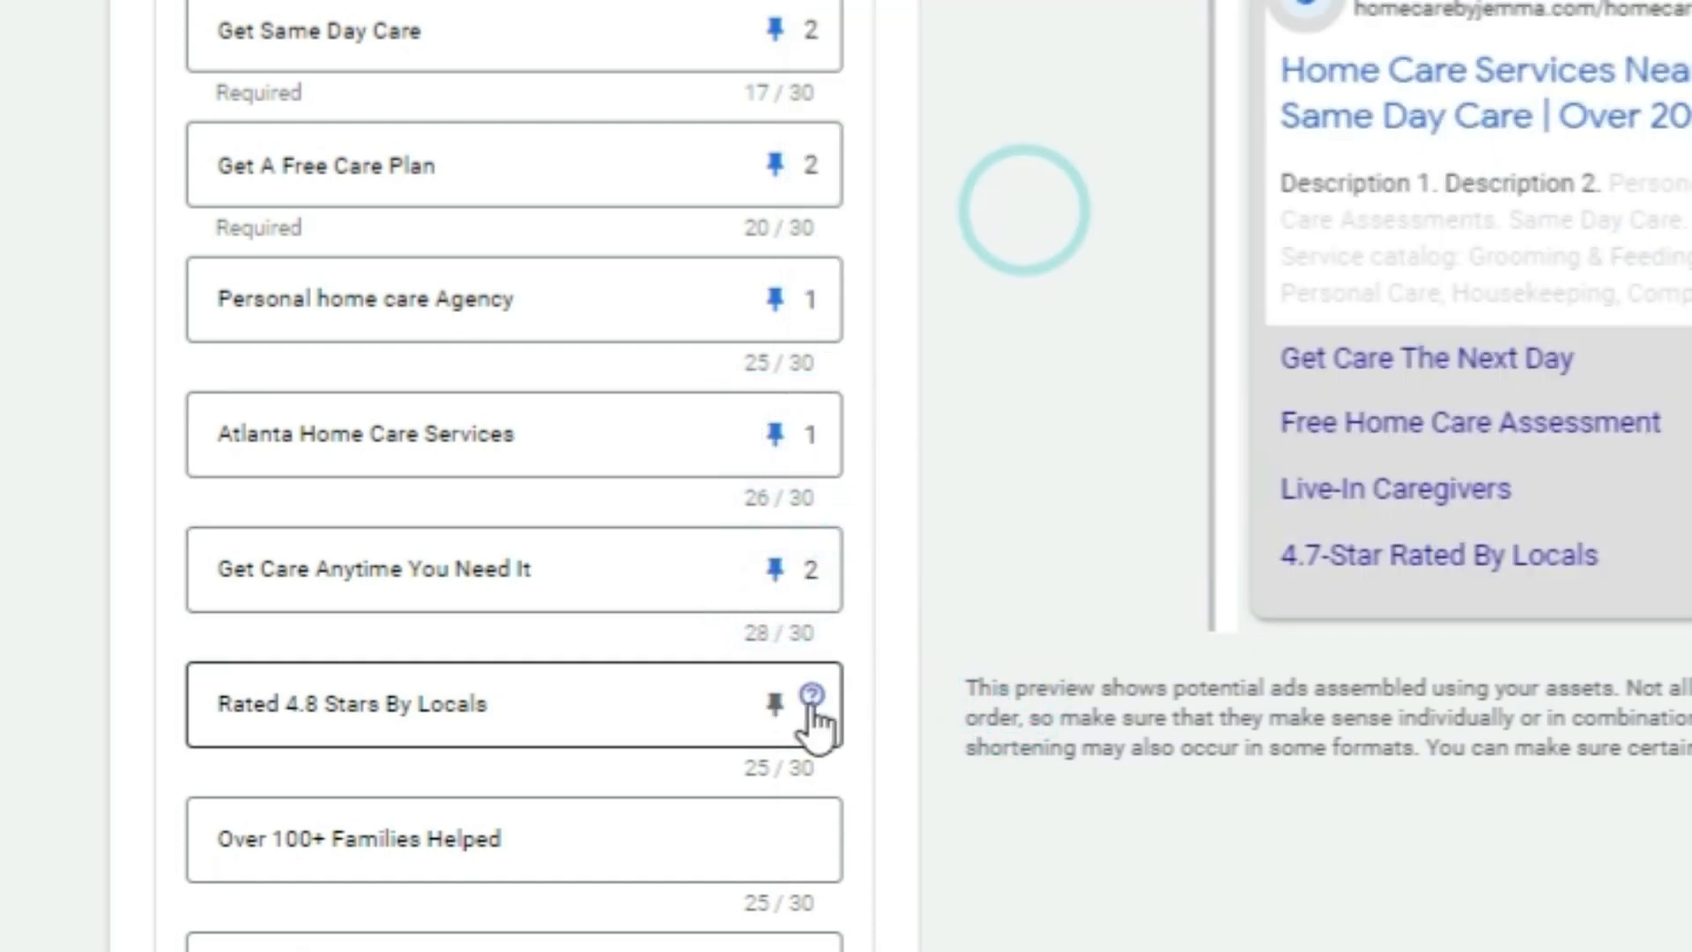
left_click(772, 705)
left_click(963, 542)
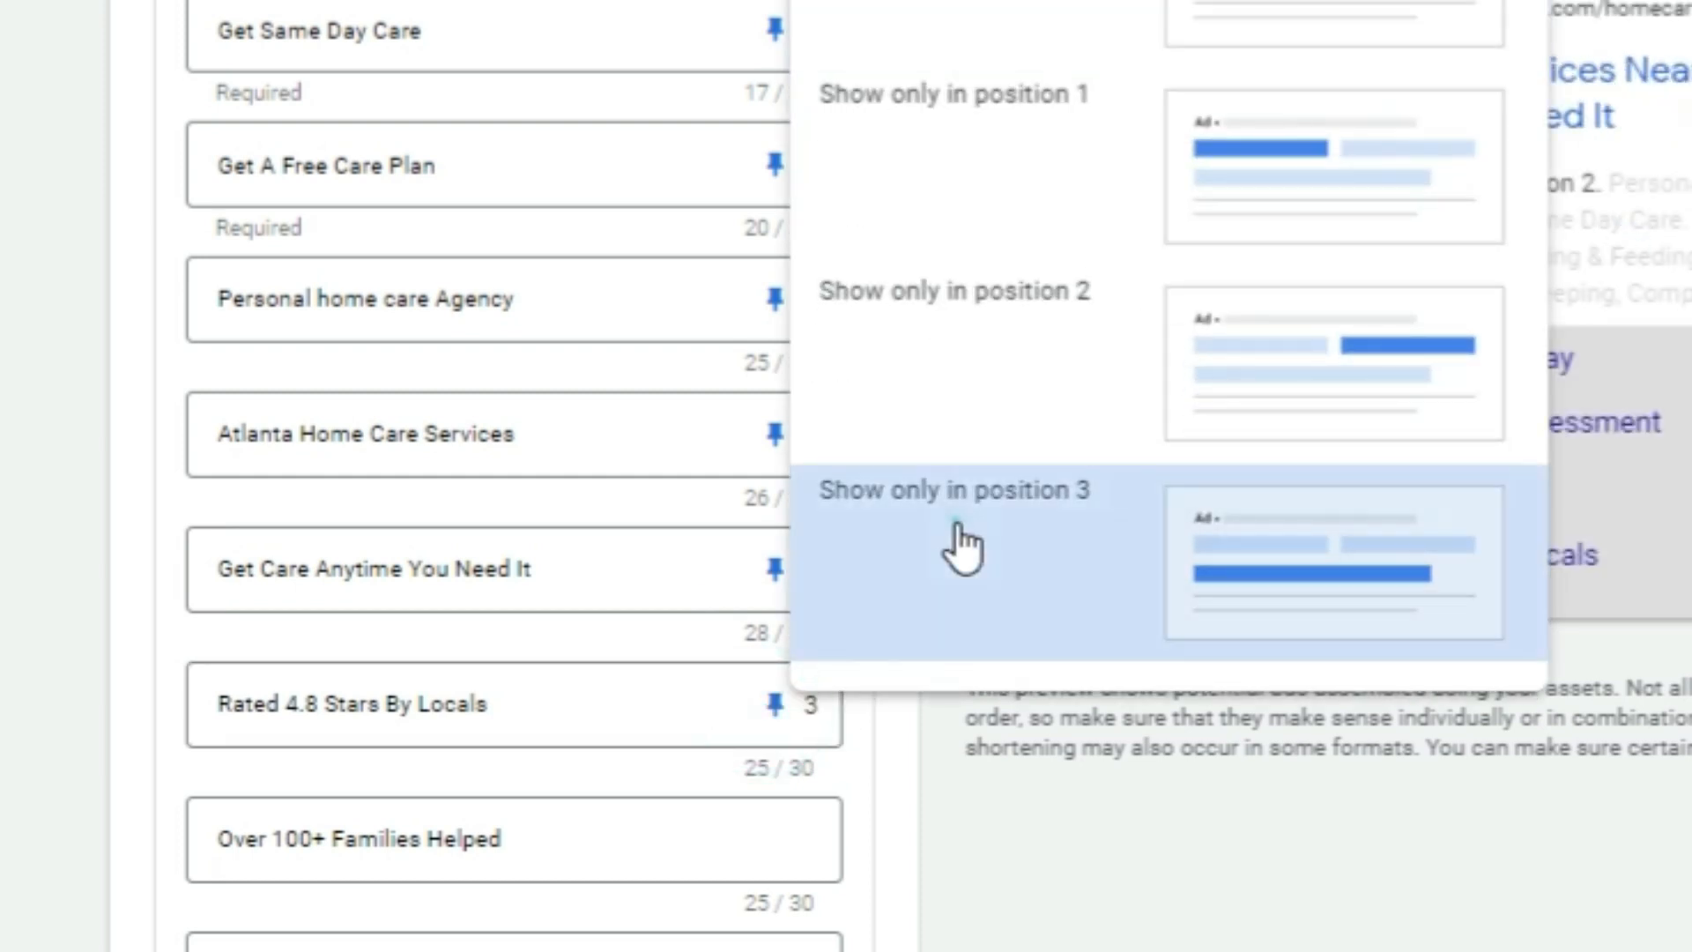
Pin the headlines "Over 100+ Families Helped" and "Over 20+ Years of Experience" to position 2.
left_click(775, 836)
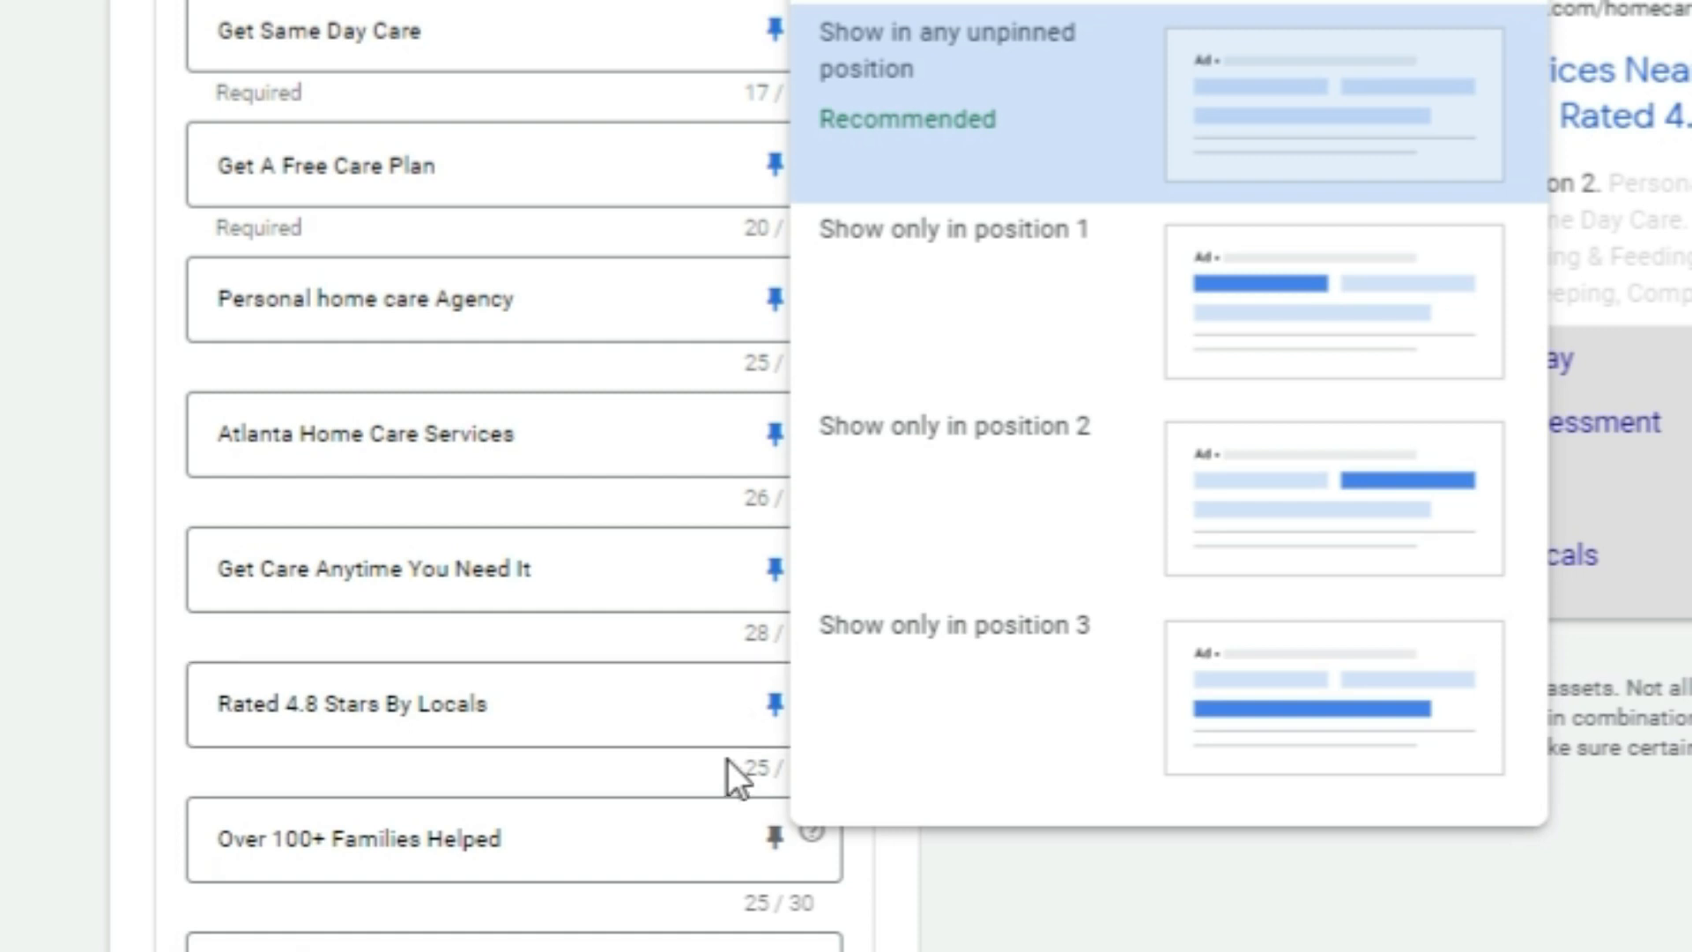
left_click(978, 472)
scroll(718, 673, "down", 2)
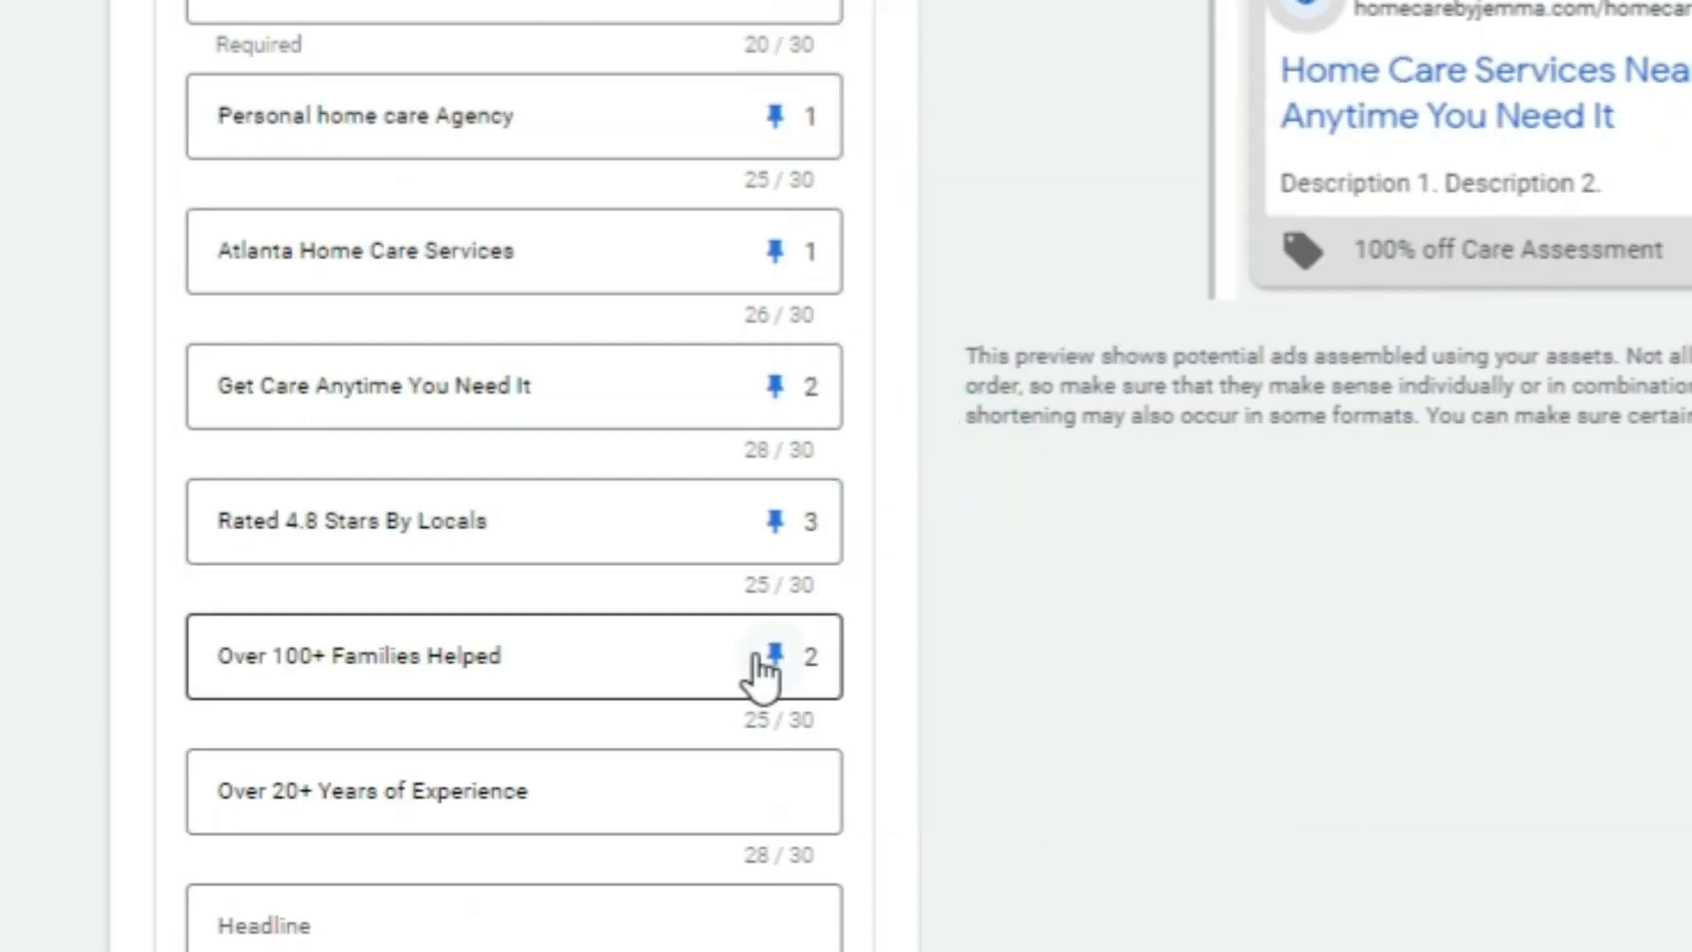
left_click(776, 790)
left_click(999, 485)
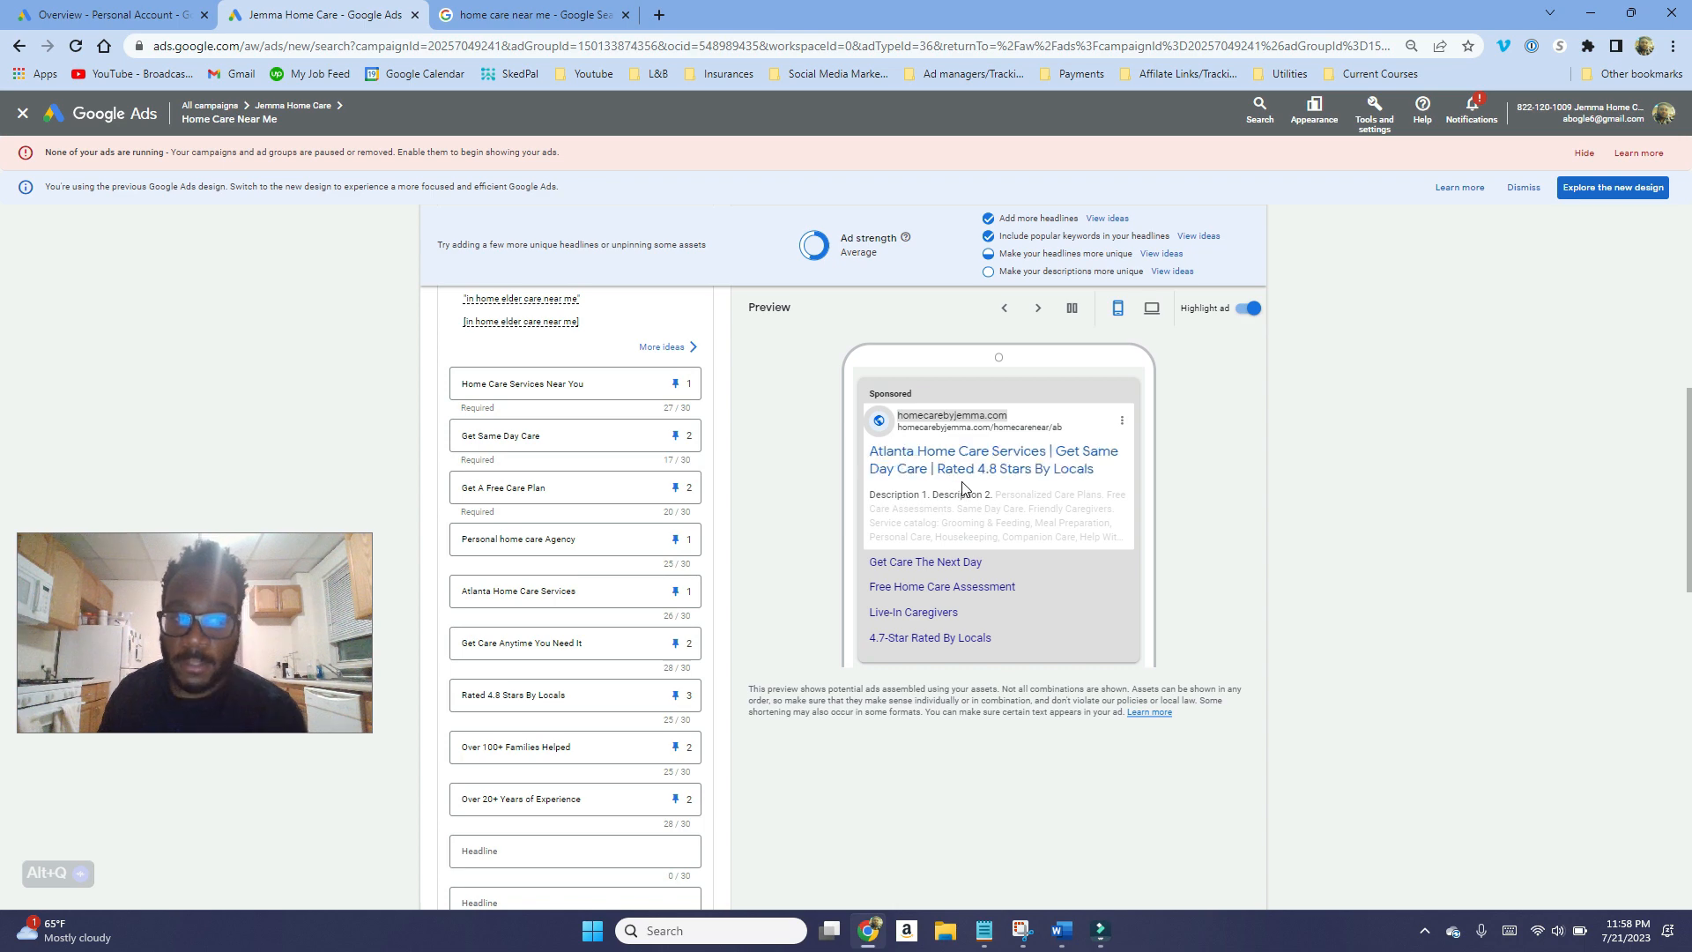
Review the pinned headlines and the suggested headline ideas for the empty headline fields.
scroll(724, 481, "down", 1)
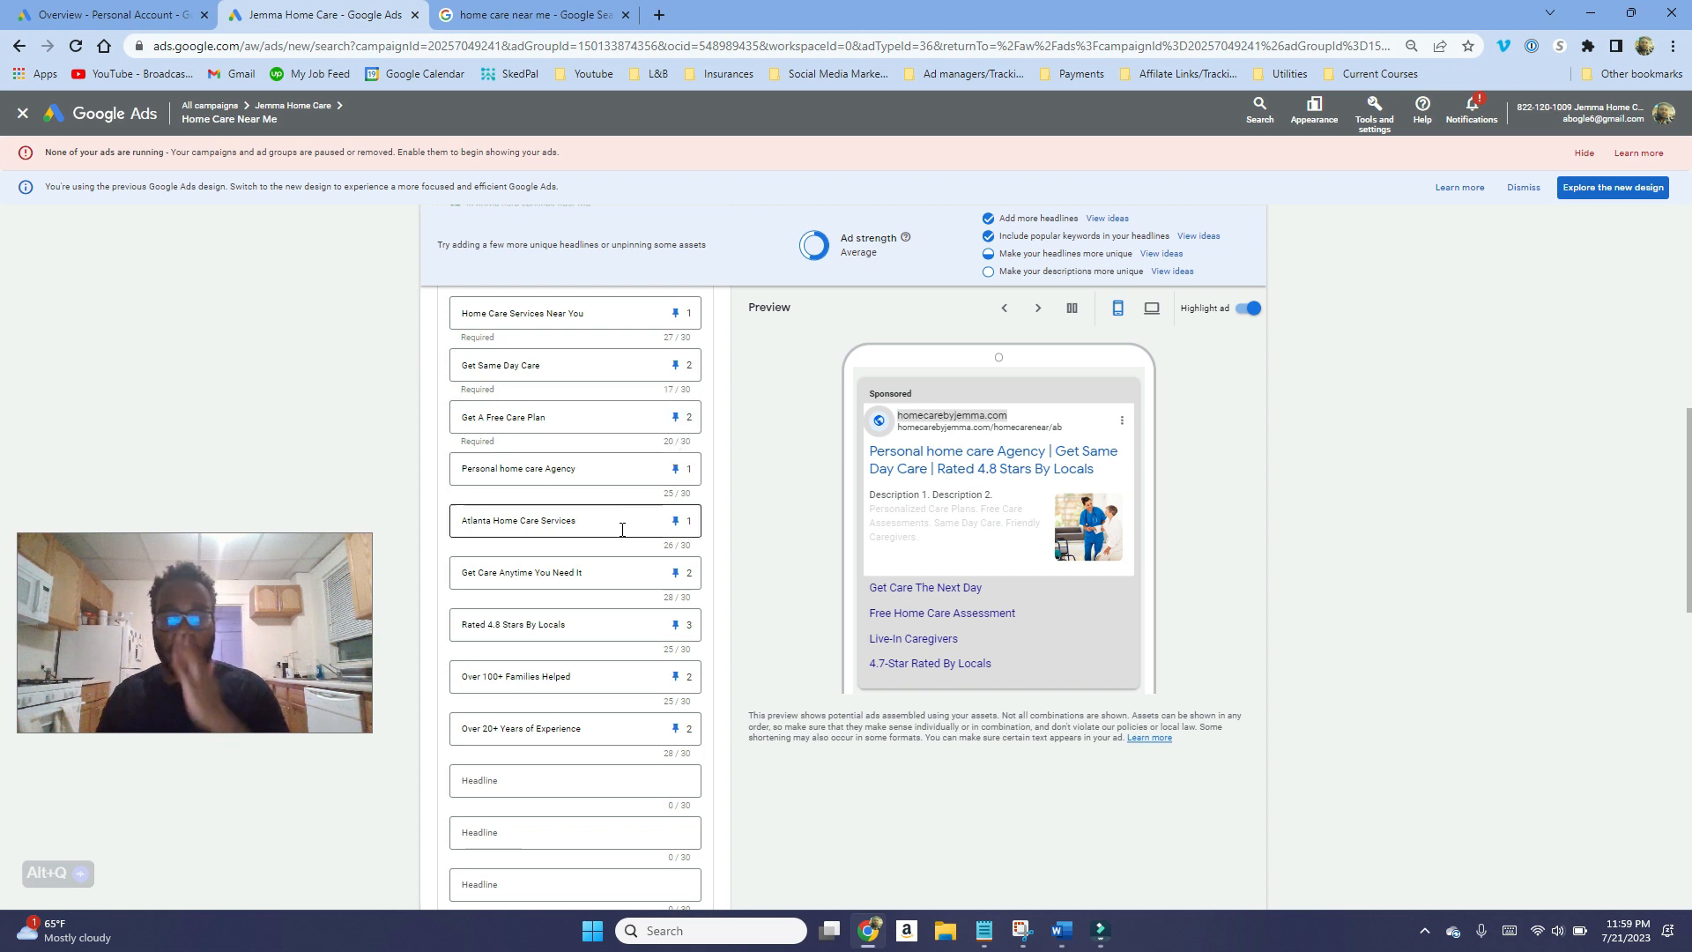
scroll(623, 529, "up", 2)
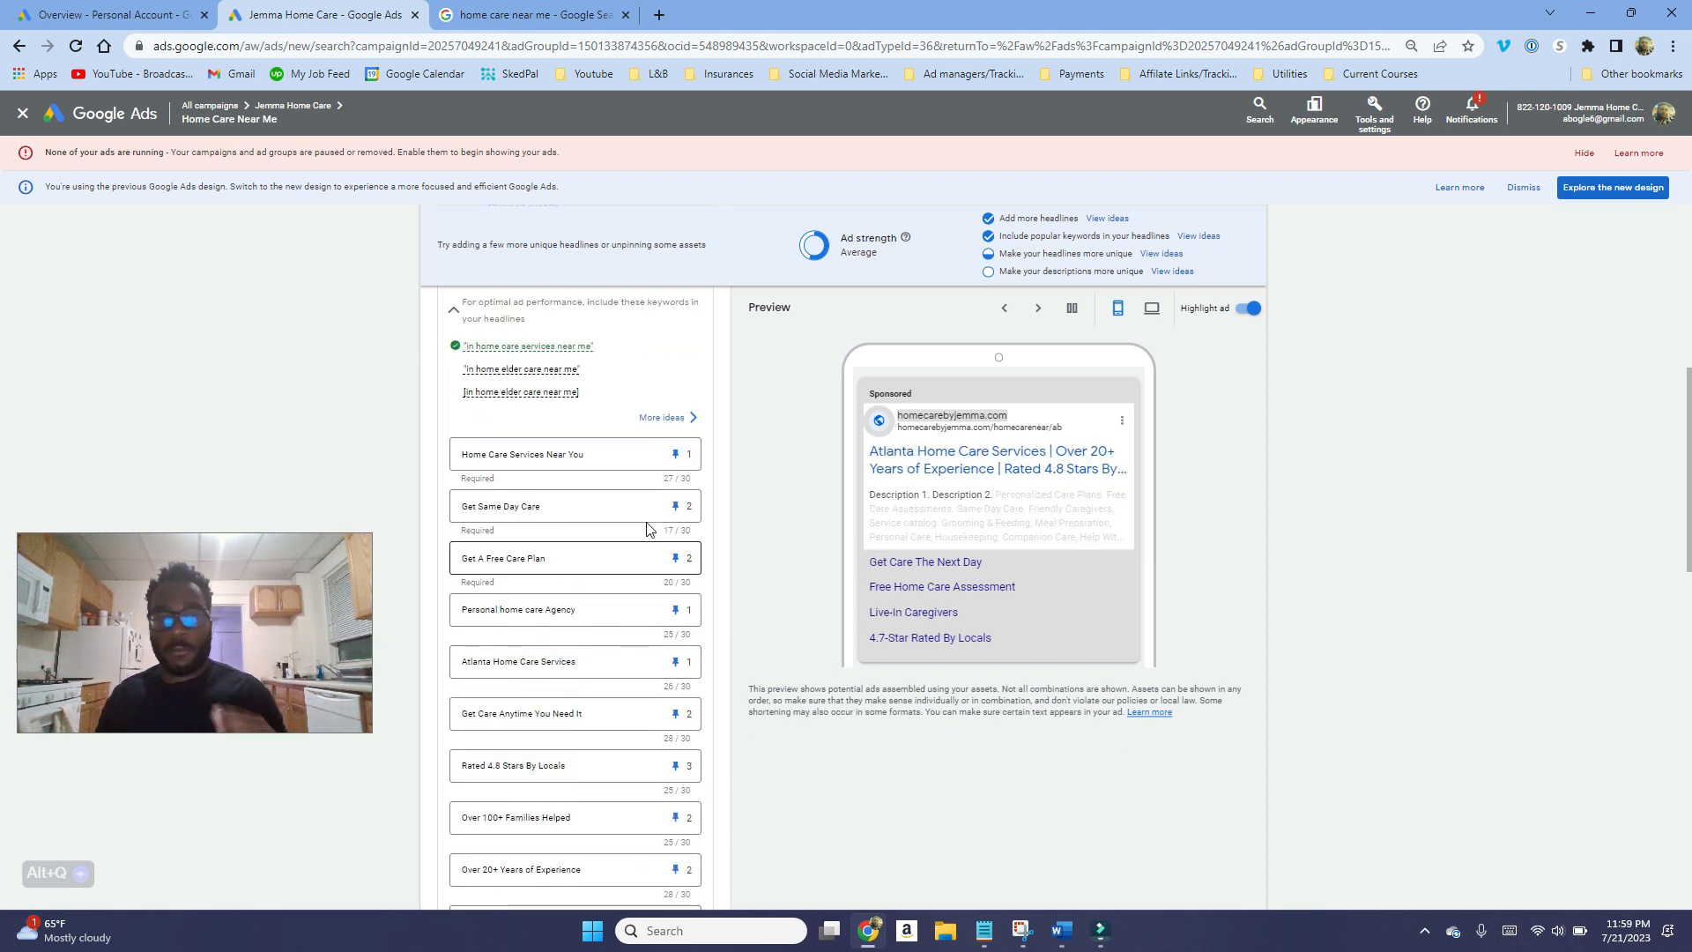
scroll(858, 345, "down", 6)
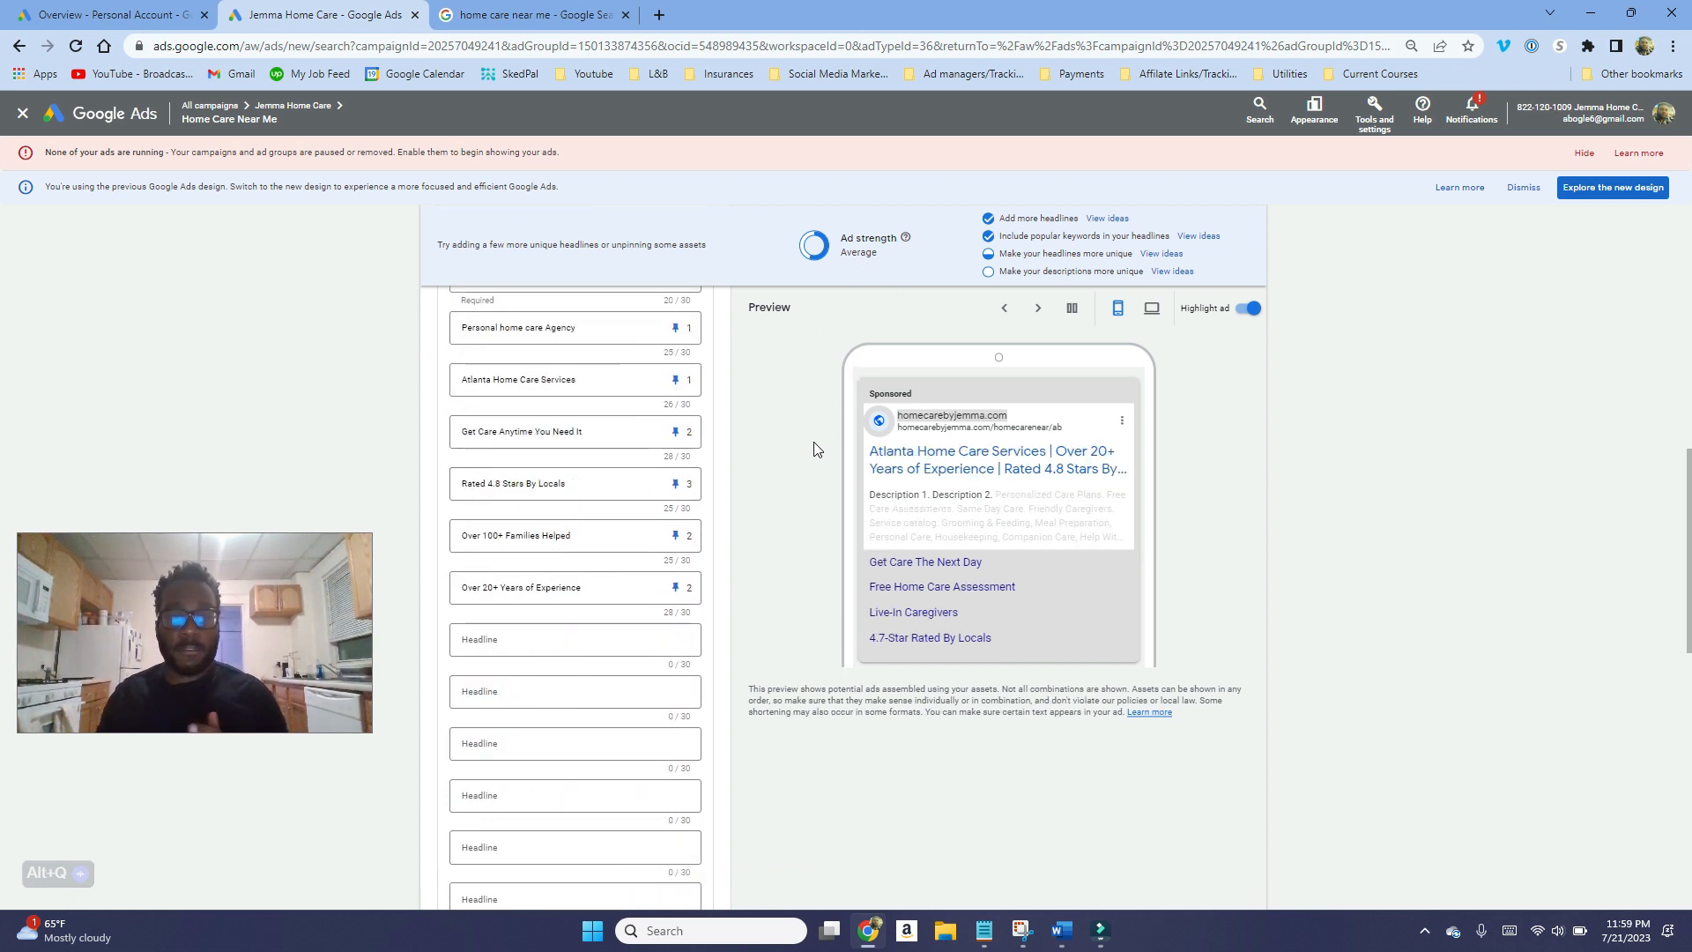
scroll(700, 591, "up", 1)
left_click(528, 427)
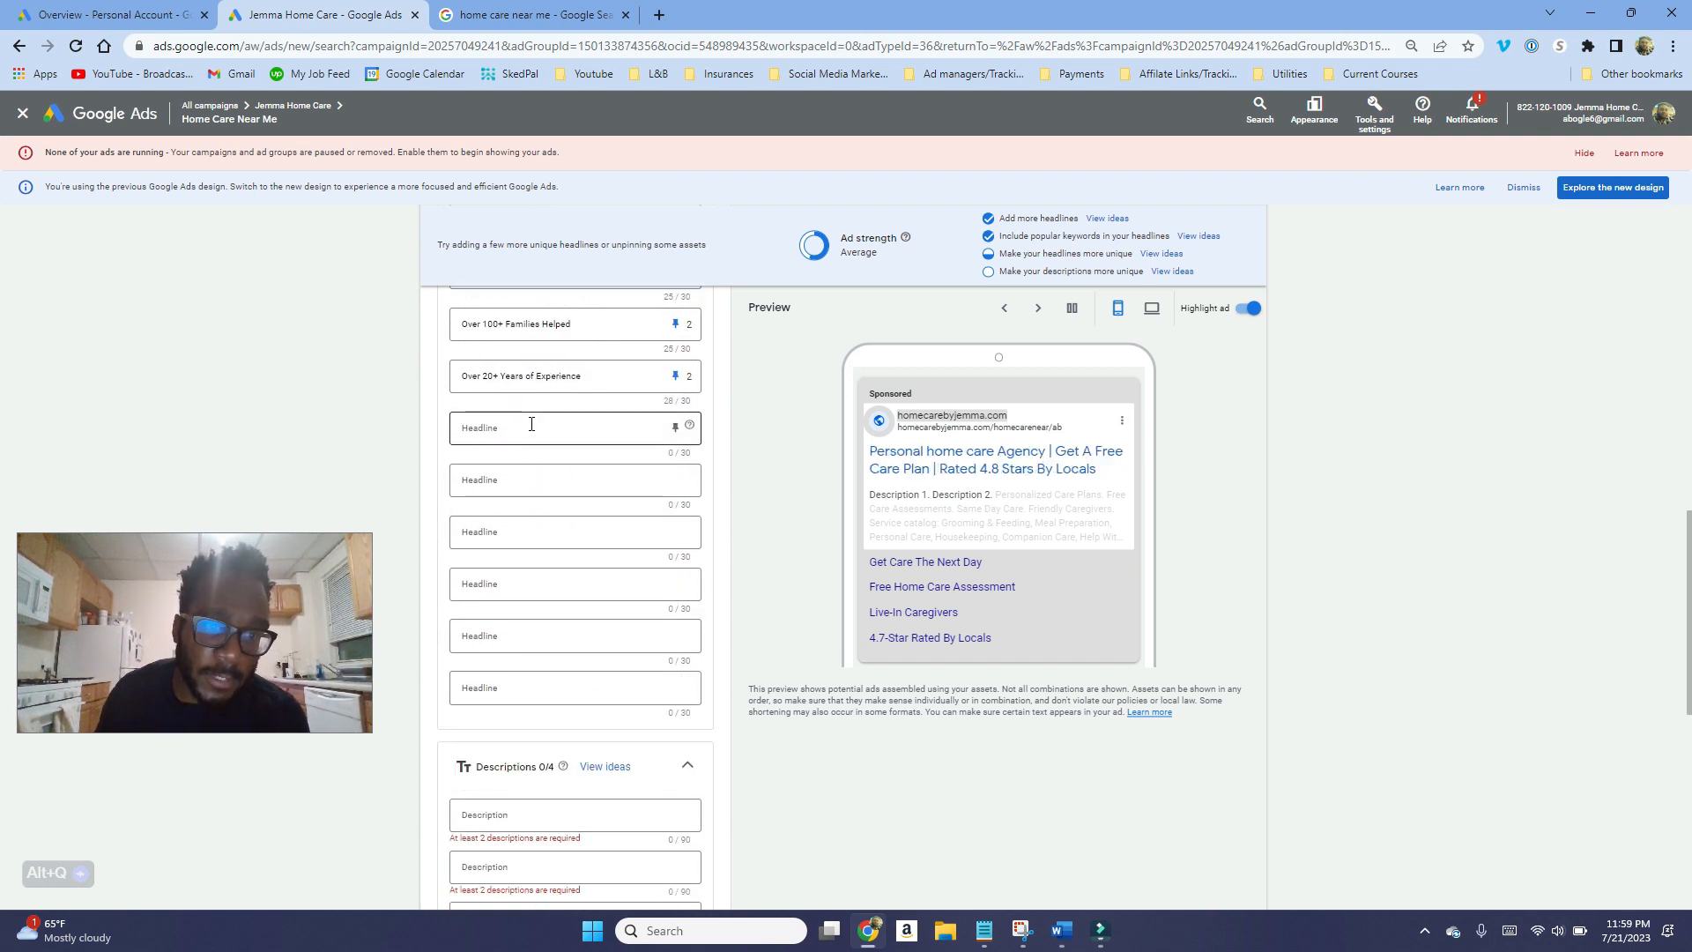
left_click(399, 539)
left_click(474, 476)
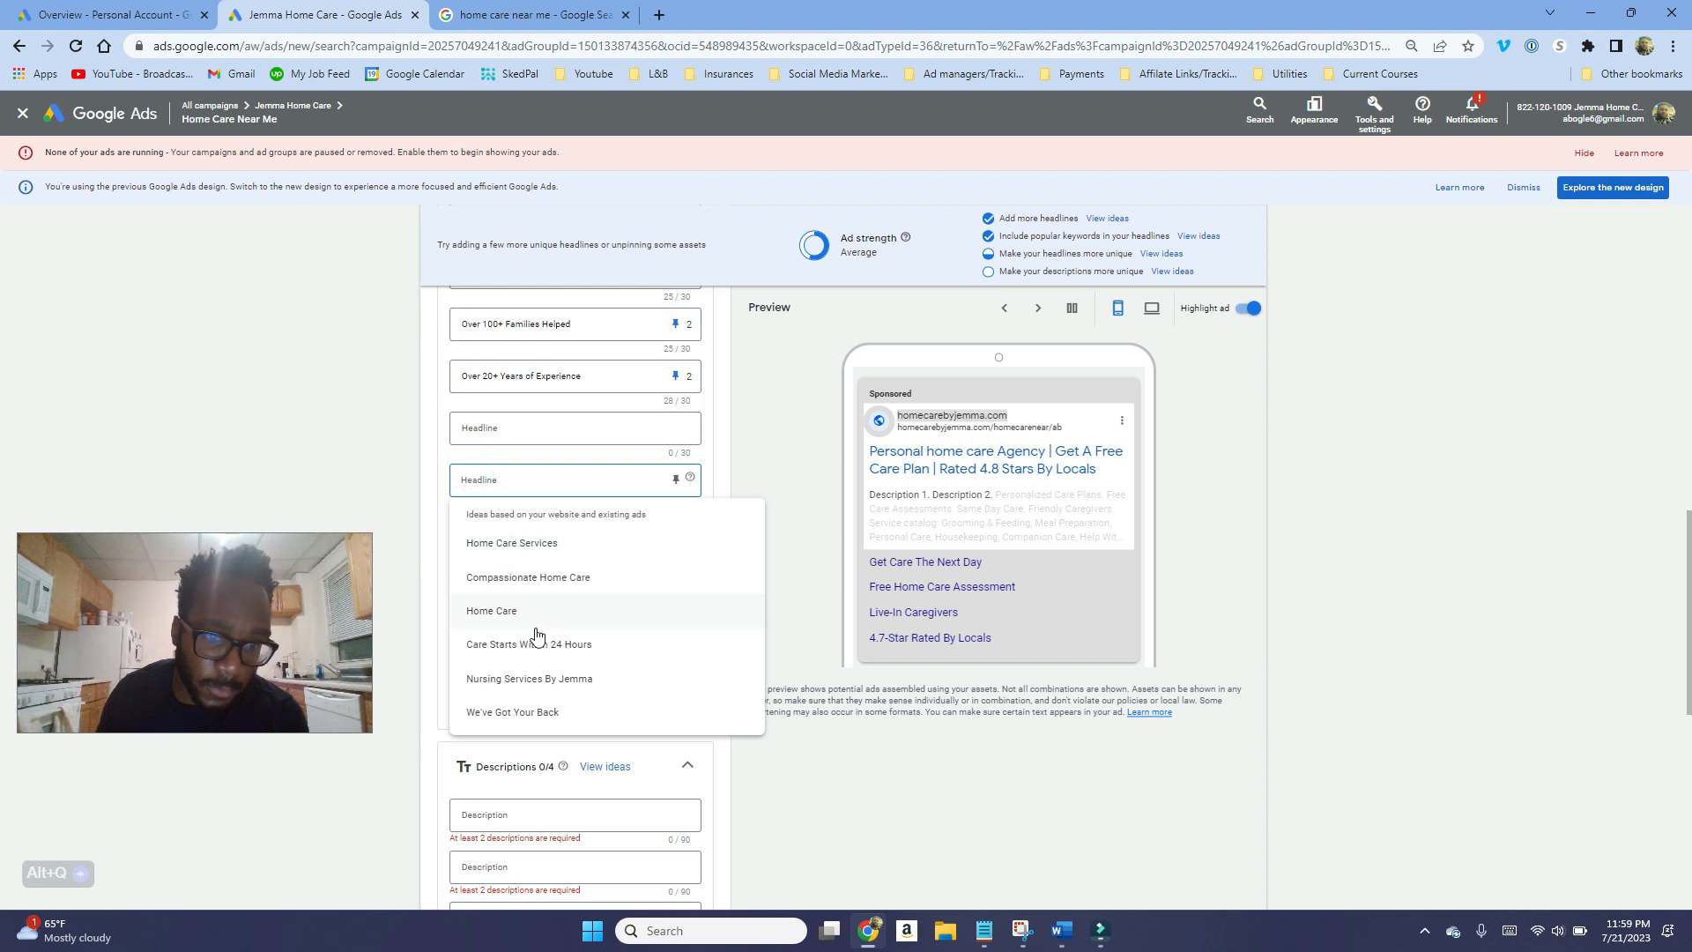
left_click(798, 567)
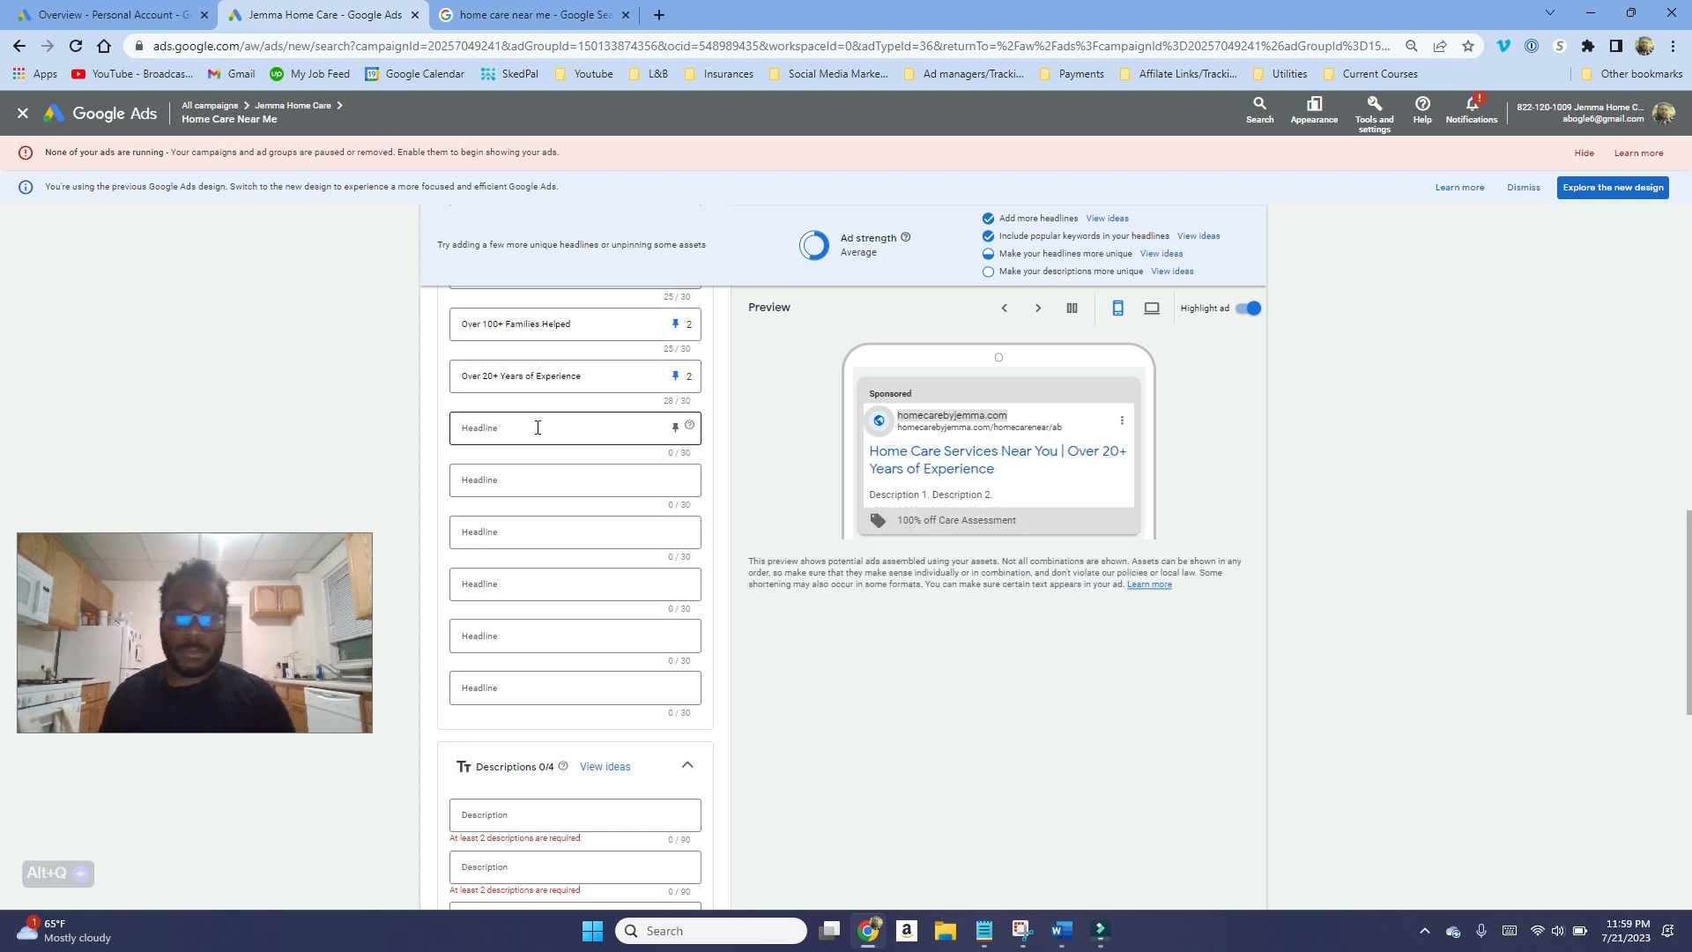
scroll(538, 427, "up", 5)
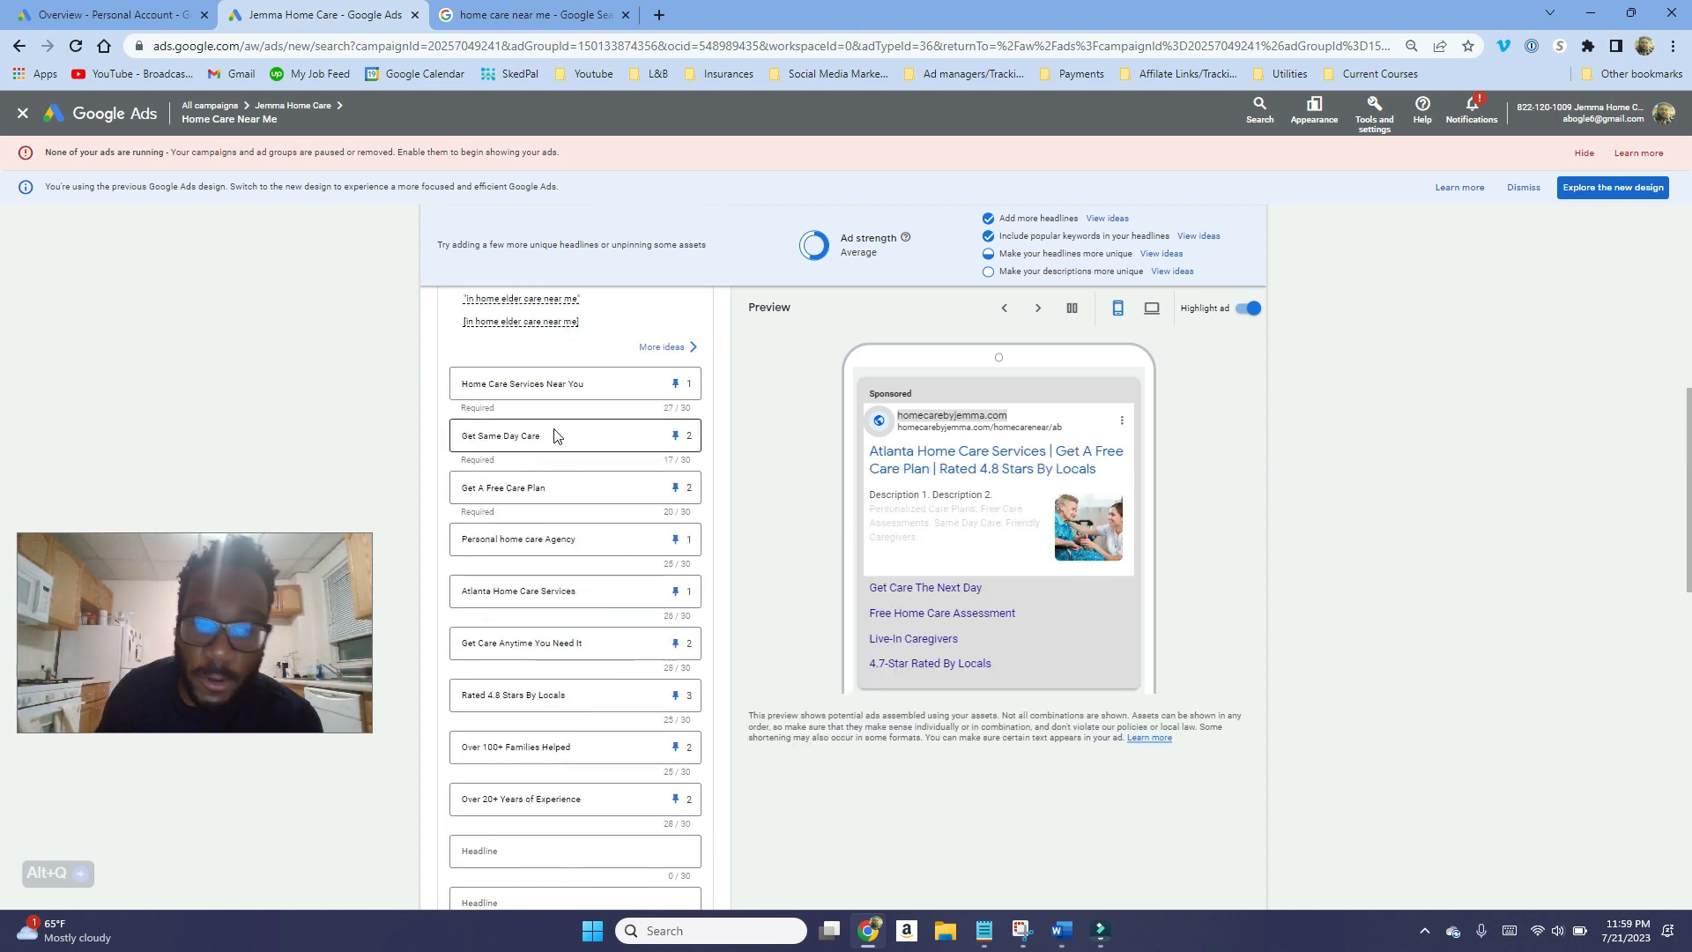
Examine the position 1 headlines "Home Care Services Near You" and "Atlanta Home Care Services" as wording references for another headline.
scroll(559, 568, "down", 1)
scroll(557, 568, "up", 3)
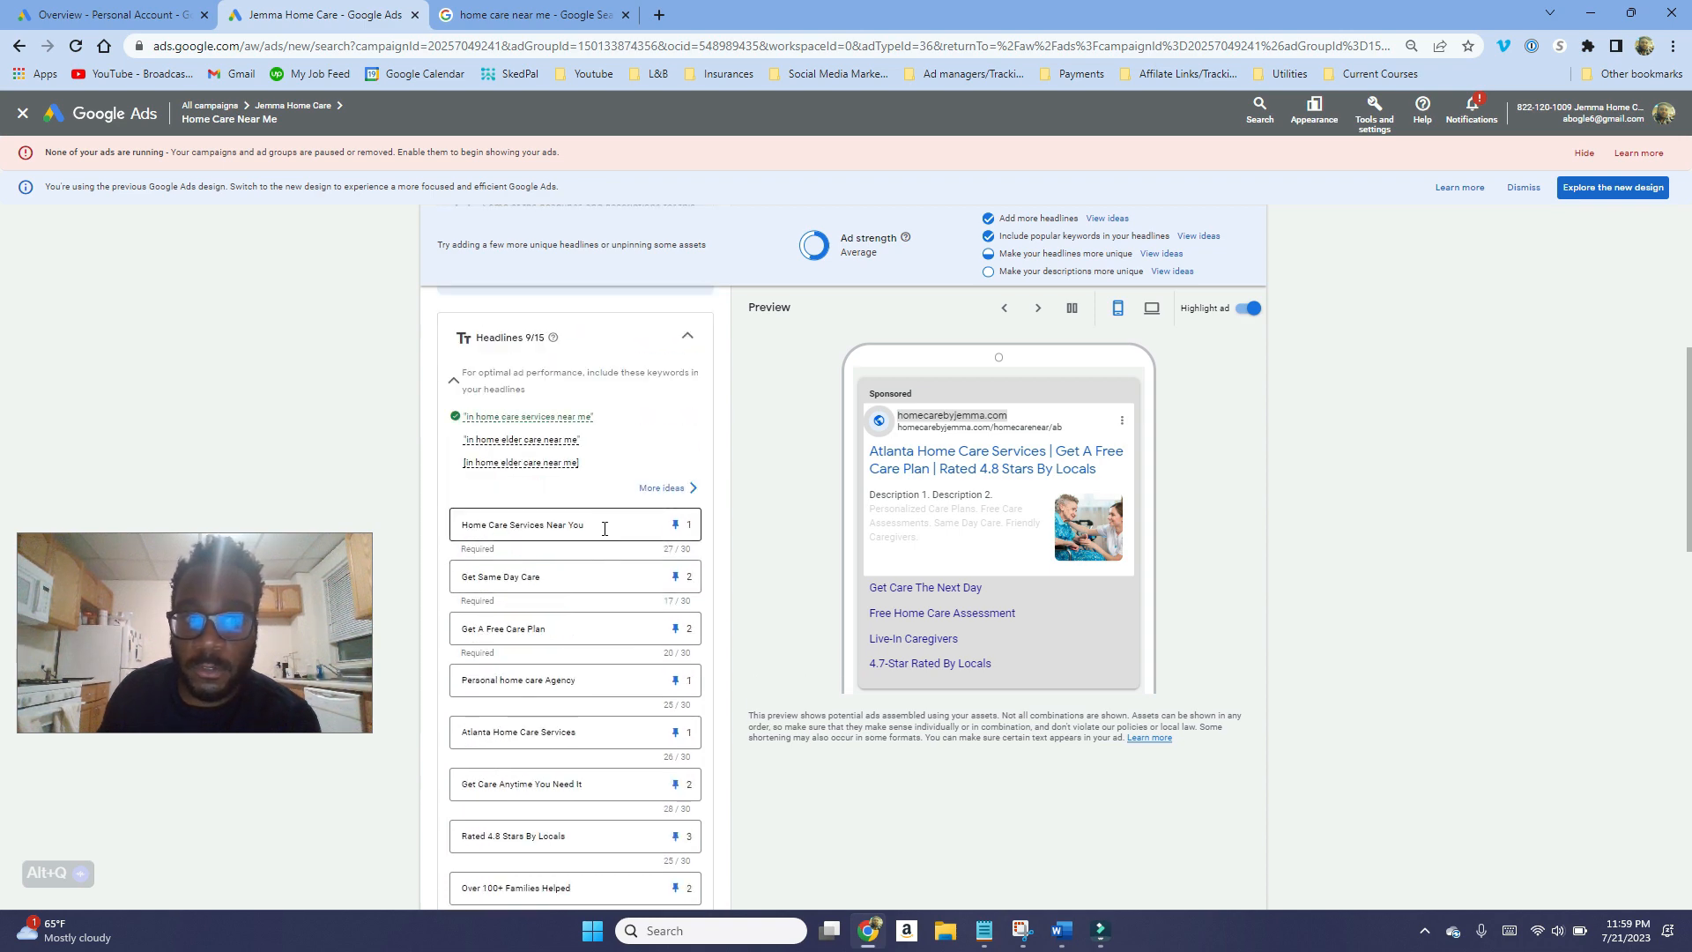
scroll(580, 520, "up", 1)
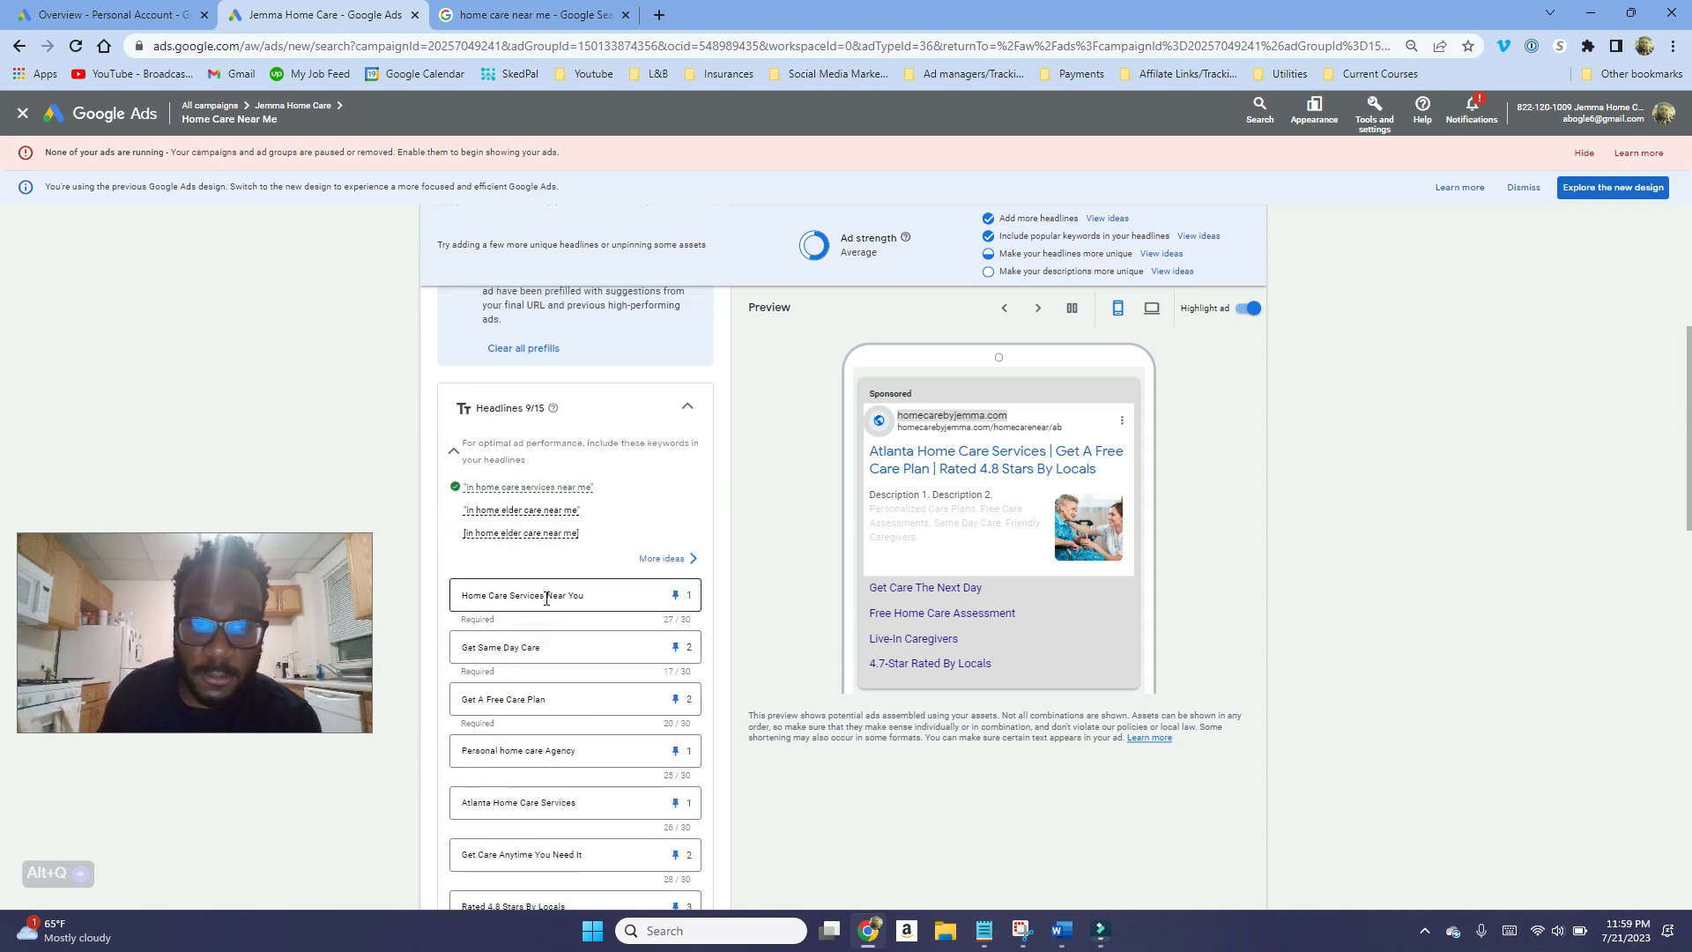
scroll(569, 591, "down", 1)
left_click_drag(596, 526, 473, 541)
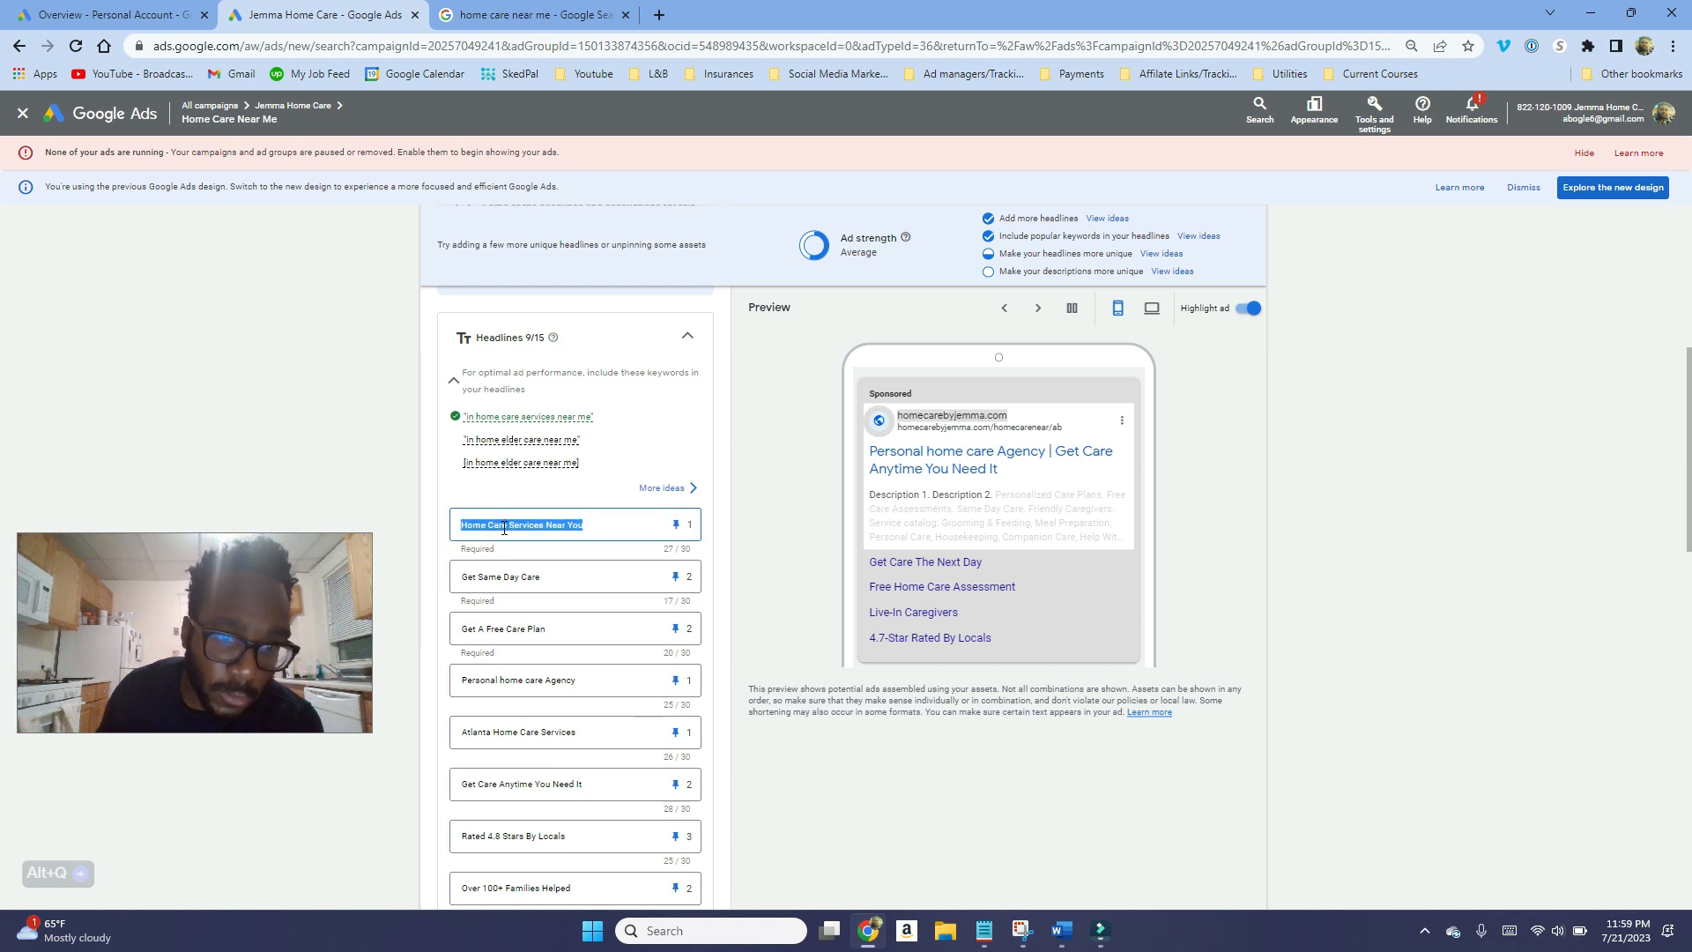
scroll(537, 564, "down", 4)
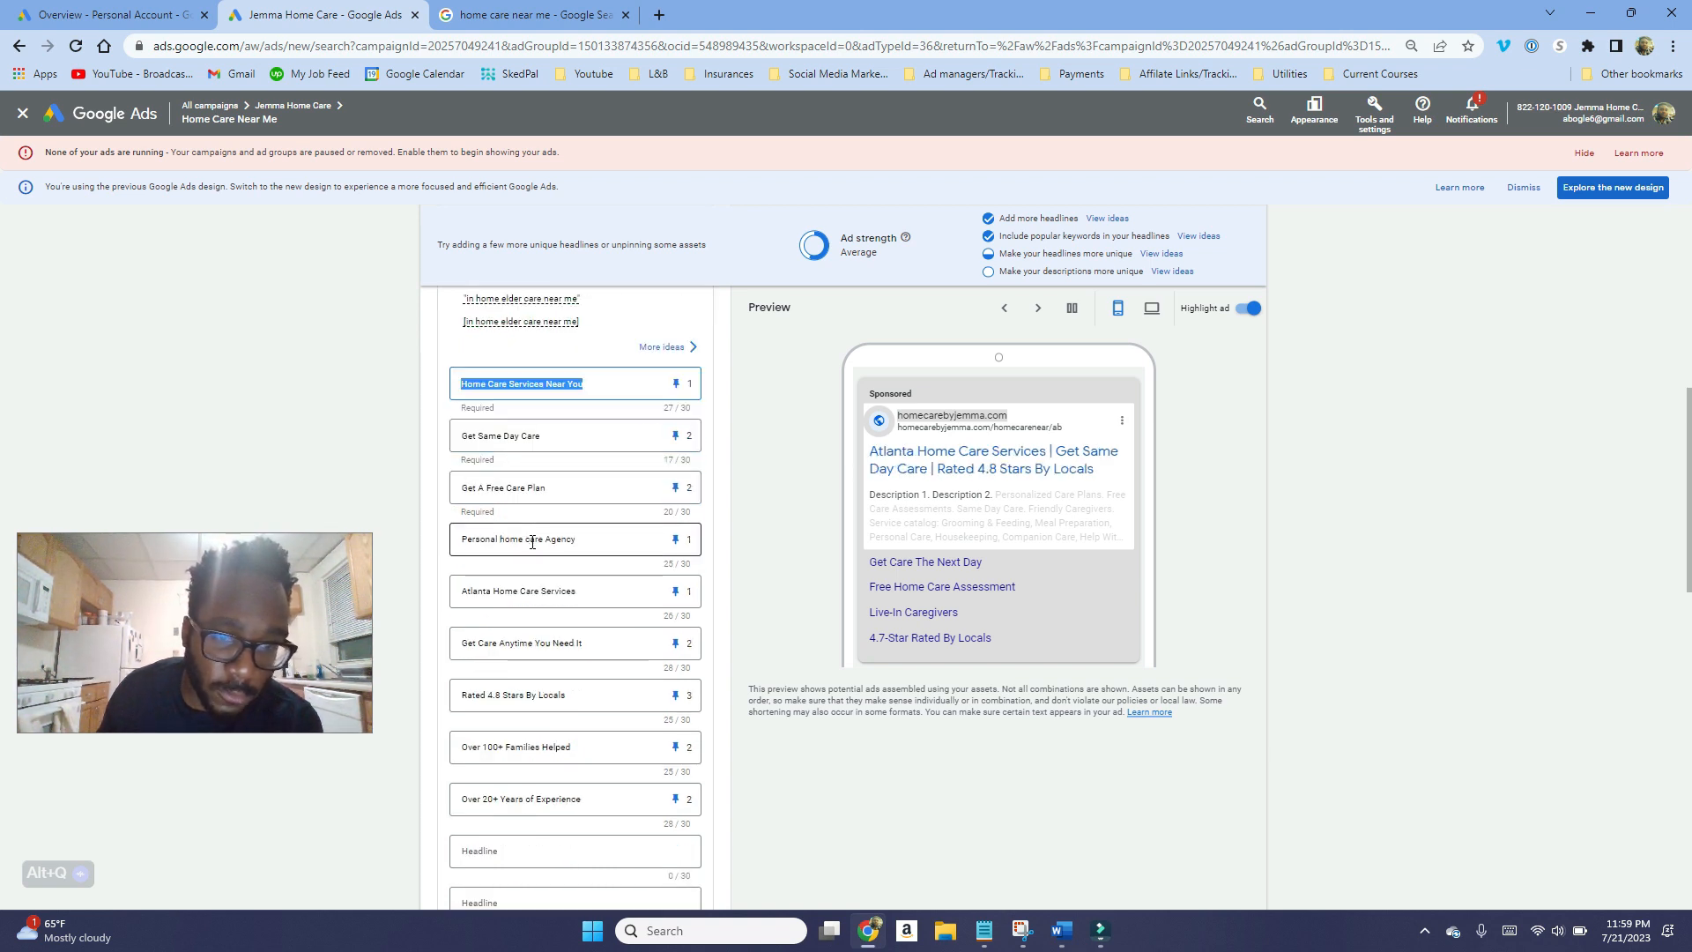
left_click(532, 711)
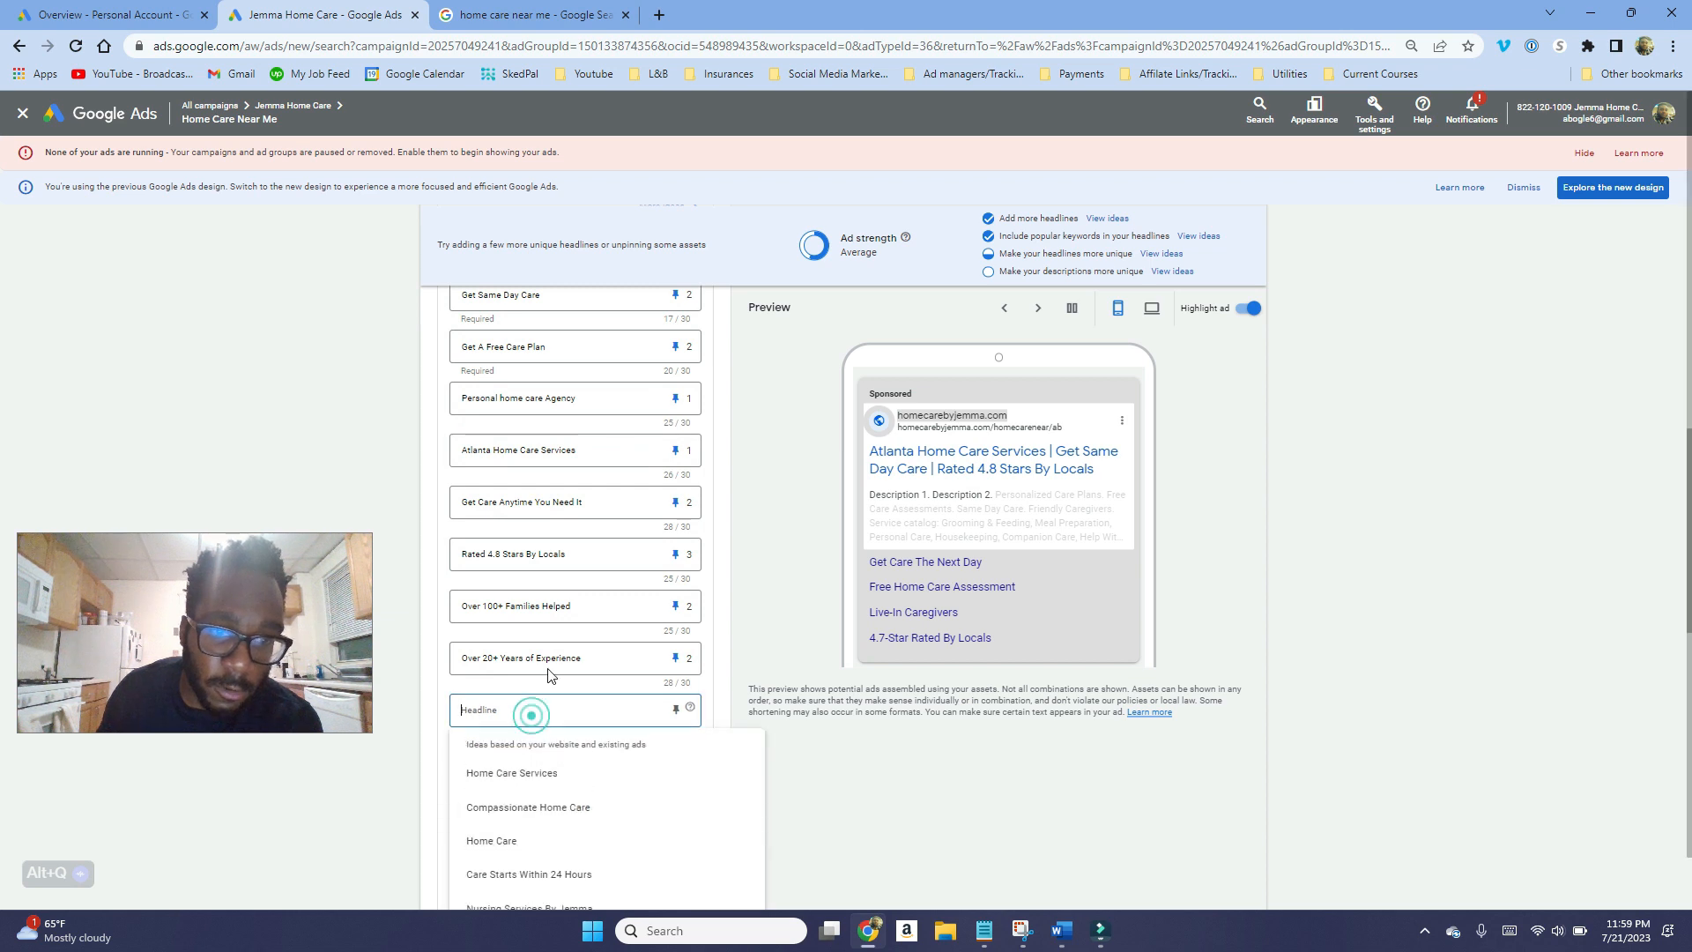
left_click(564, 457)
left_click_drag(561, 464, 461, 457)
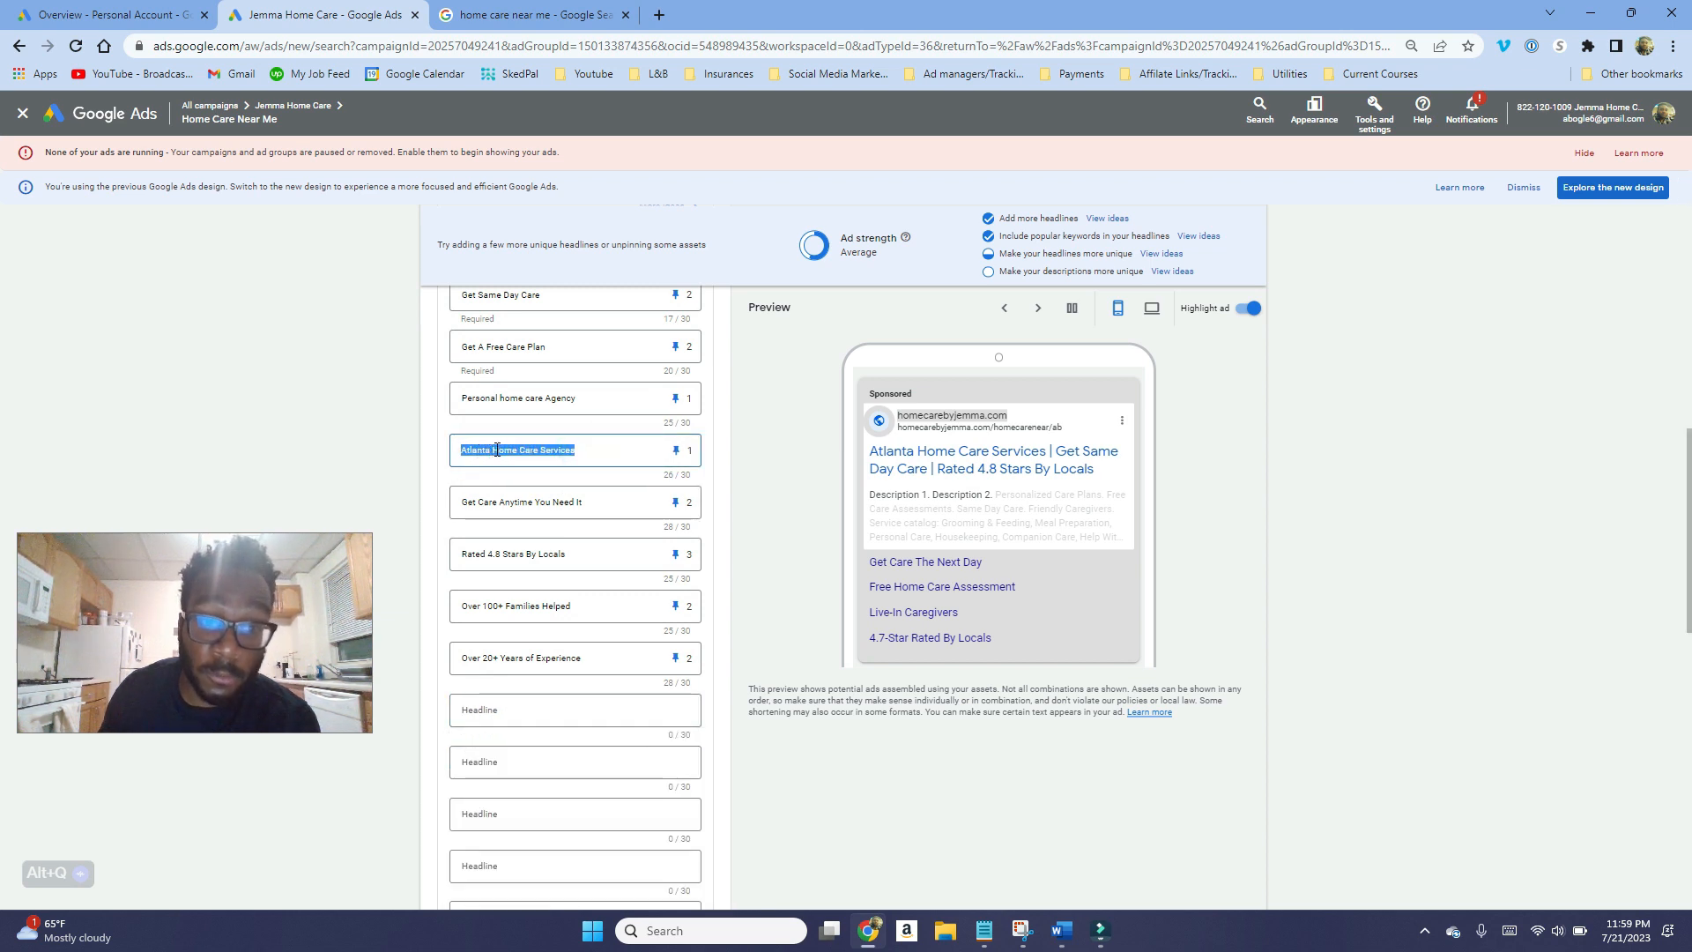
Add the headline "Affordable Home Care Service" in the first empty headline field and pin it to position 1.
left_click(531, 709)
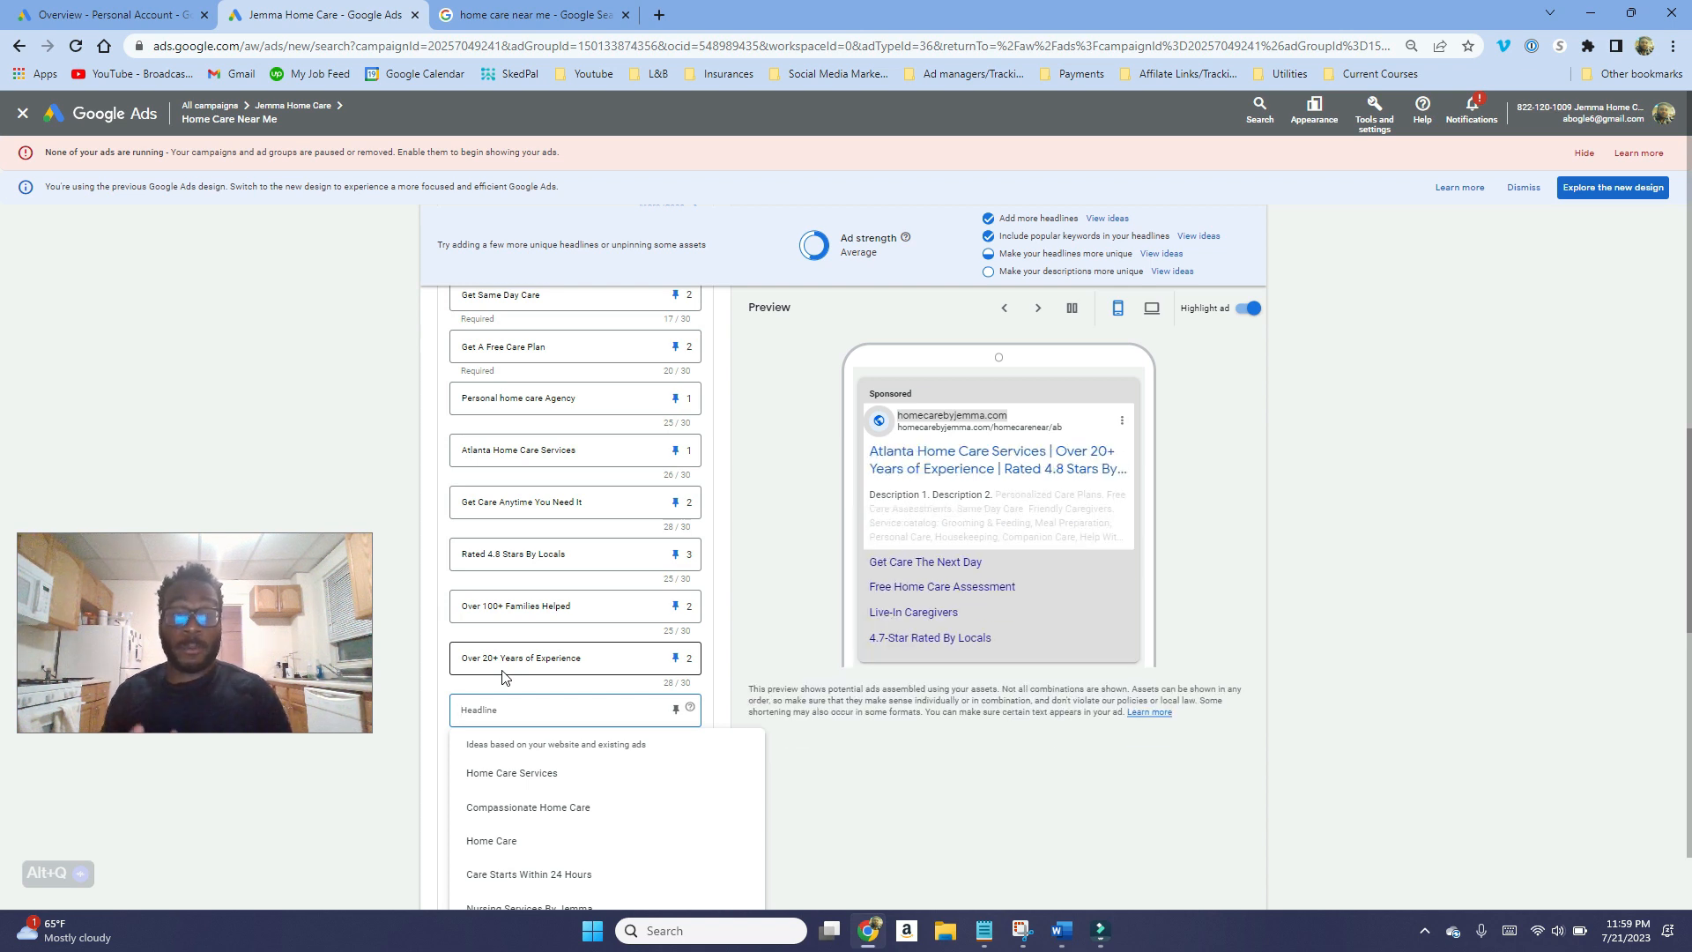
type("Affordable Home Care Service")
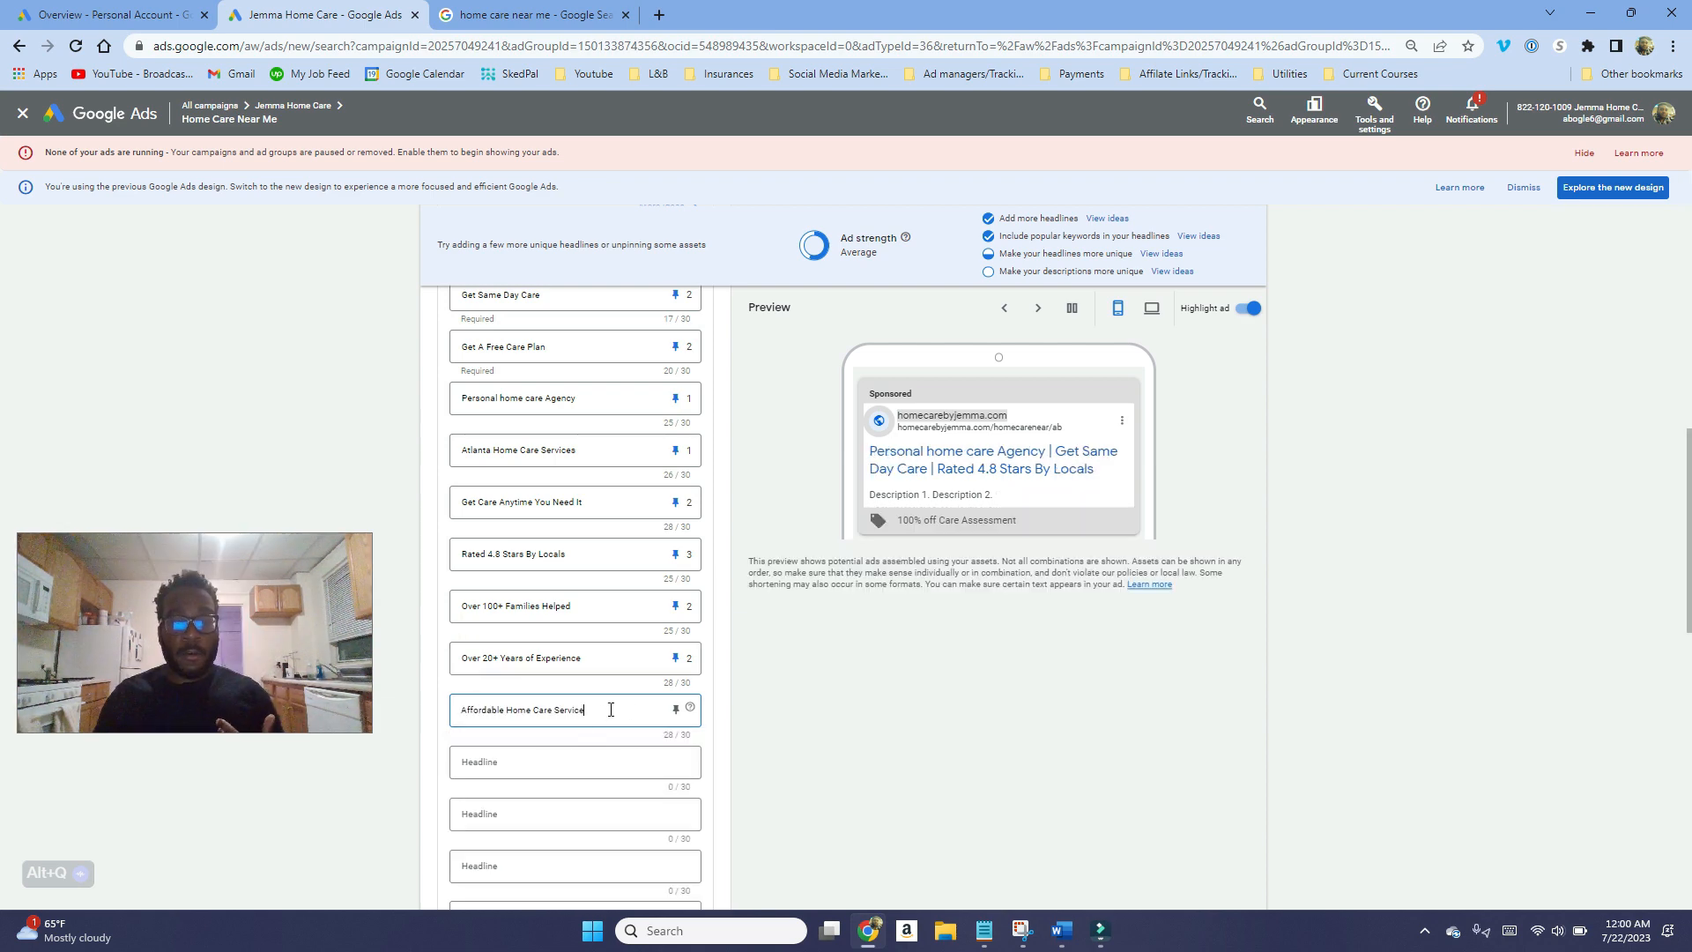
left_click(672, 719)
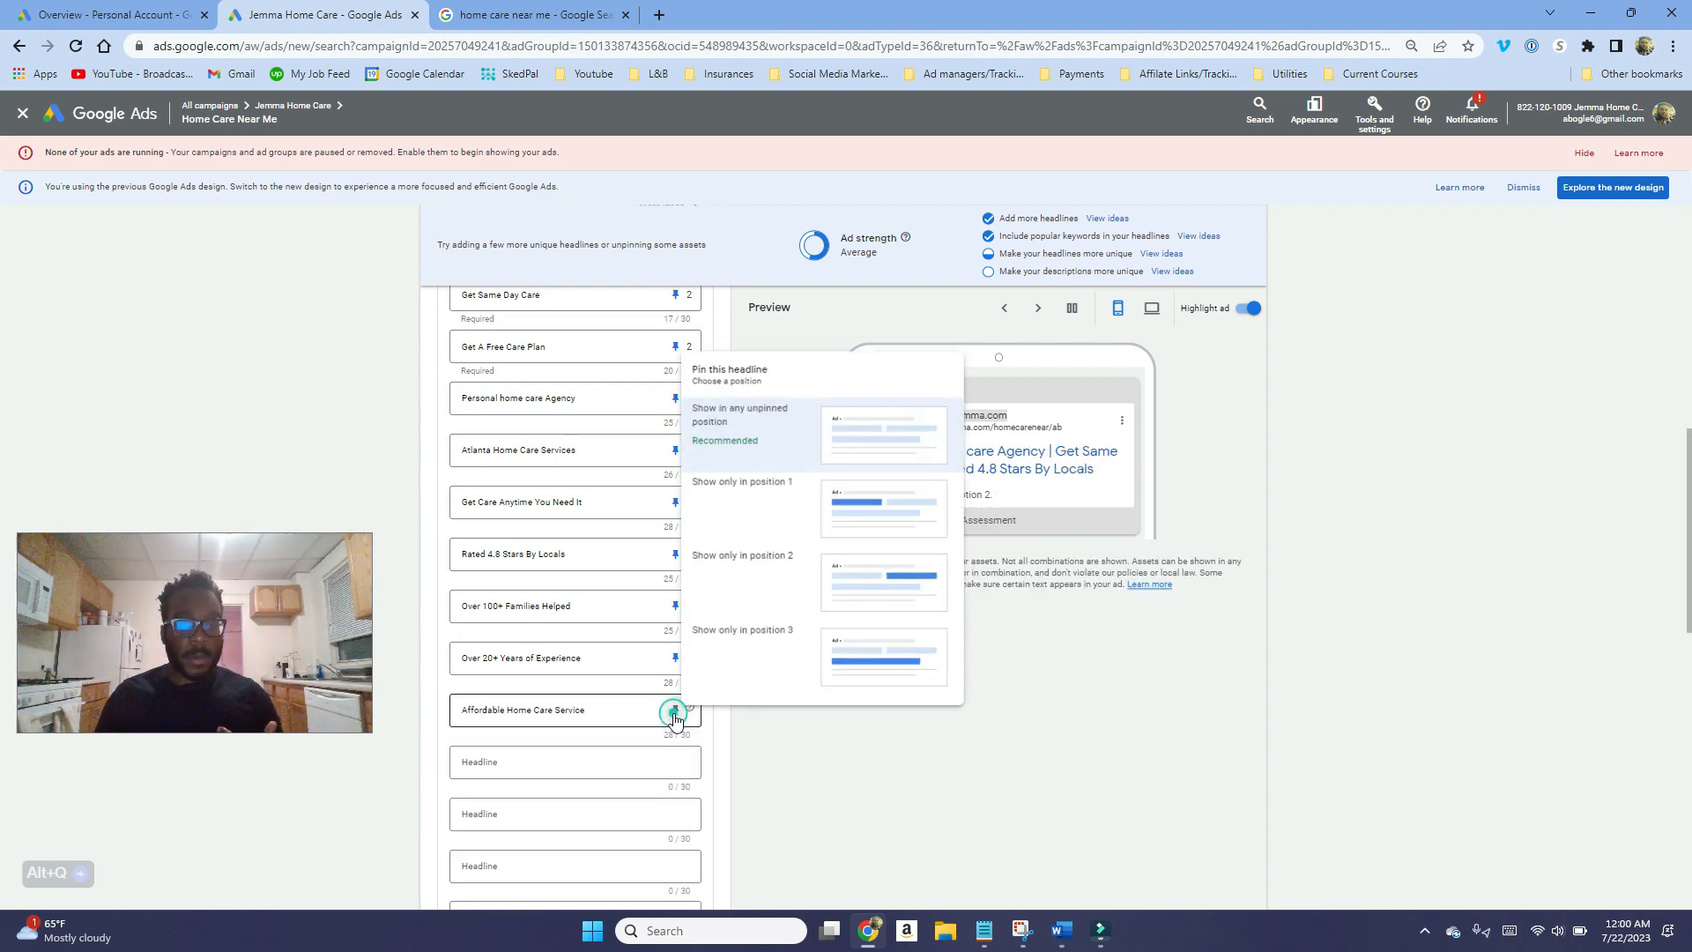
left_click(791, 518)
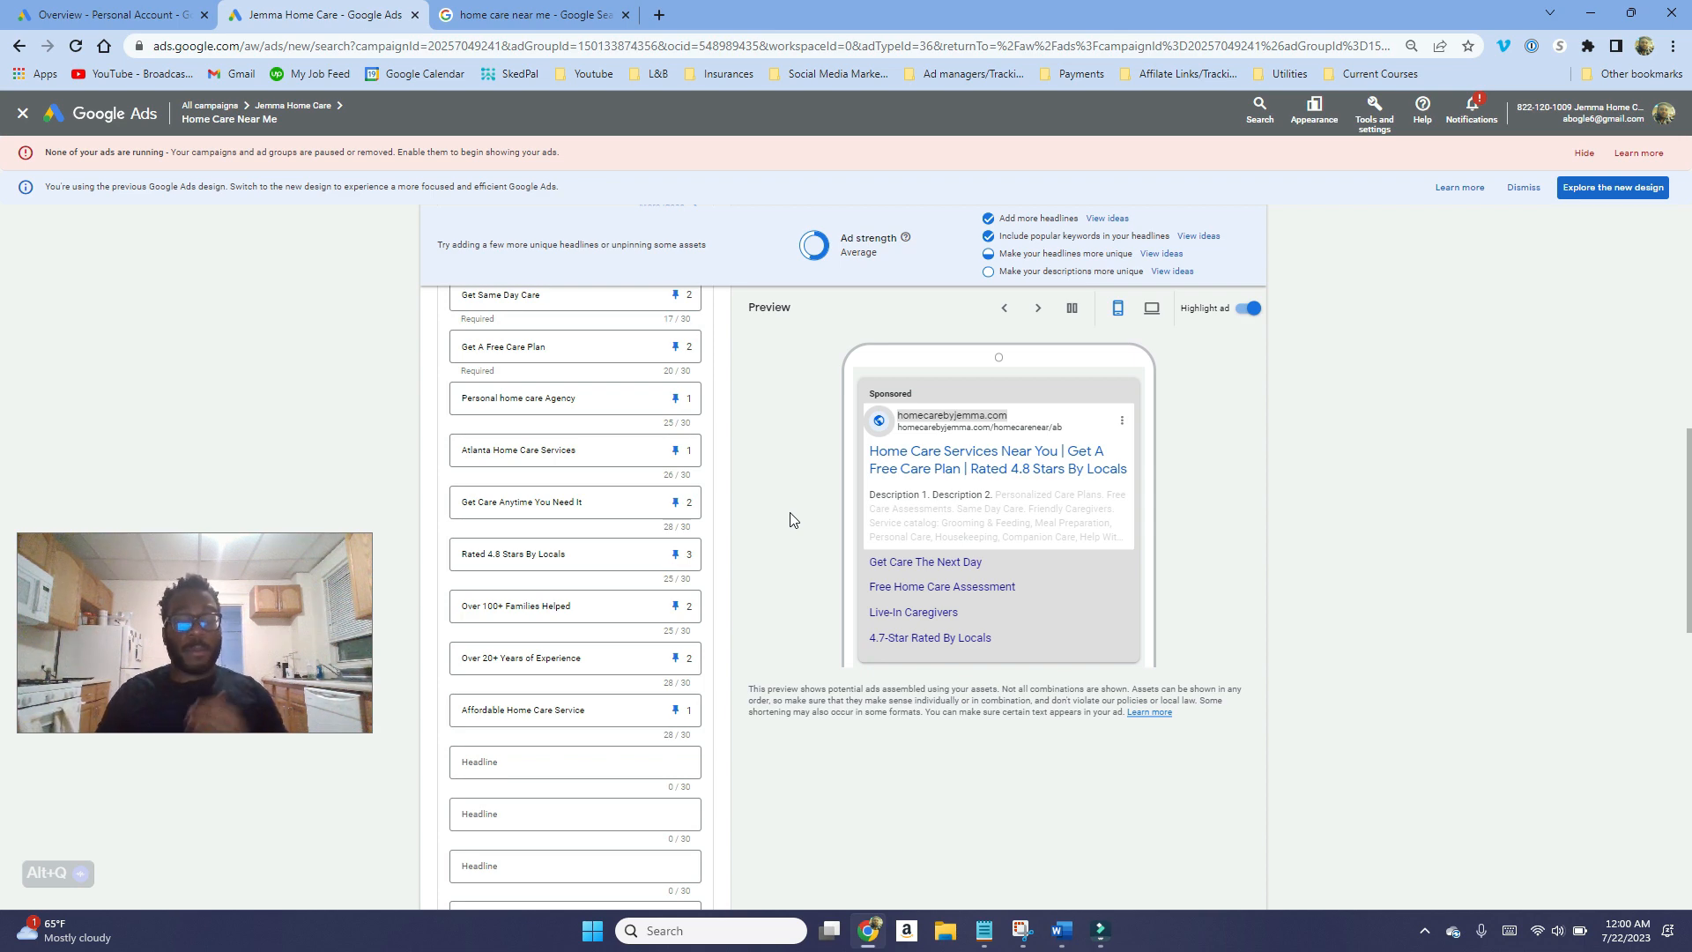
Examine how the sponsored Right at Home ad in the "home care near me" Google results words its descriptions, compared with the empty description fields.
scroll(559, 604, "down", 5)
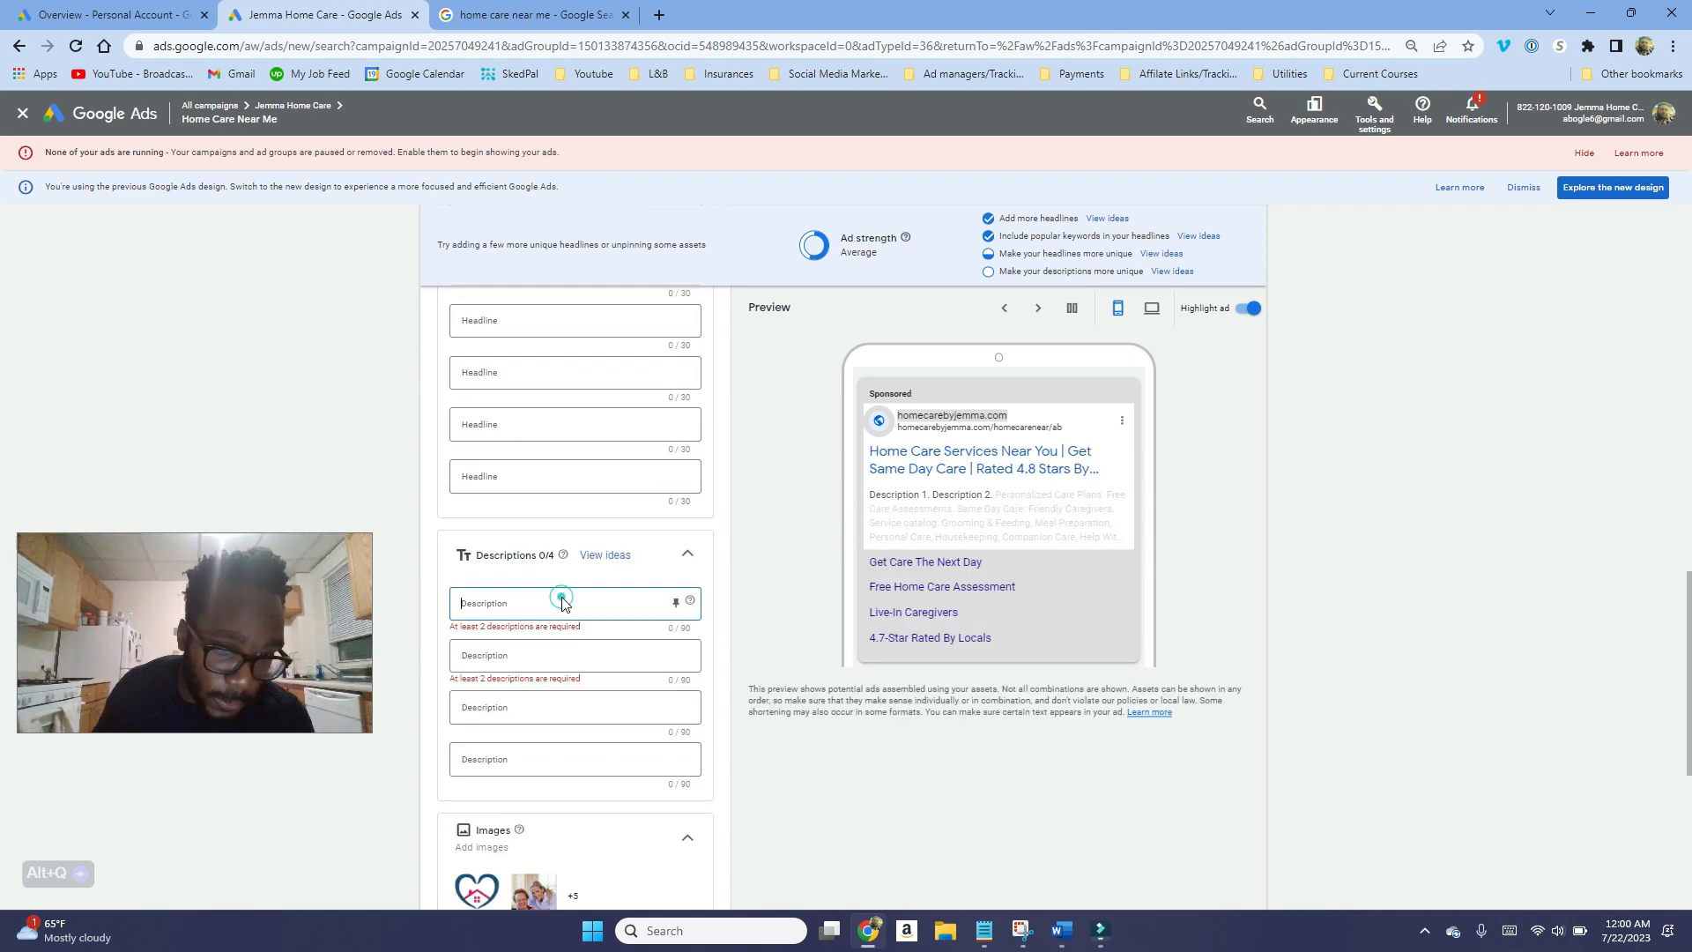
left_click(559, 603)
left_click(420, 631)
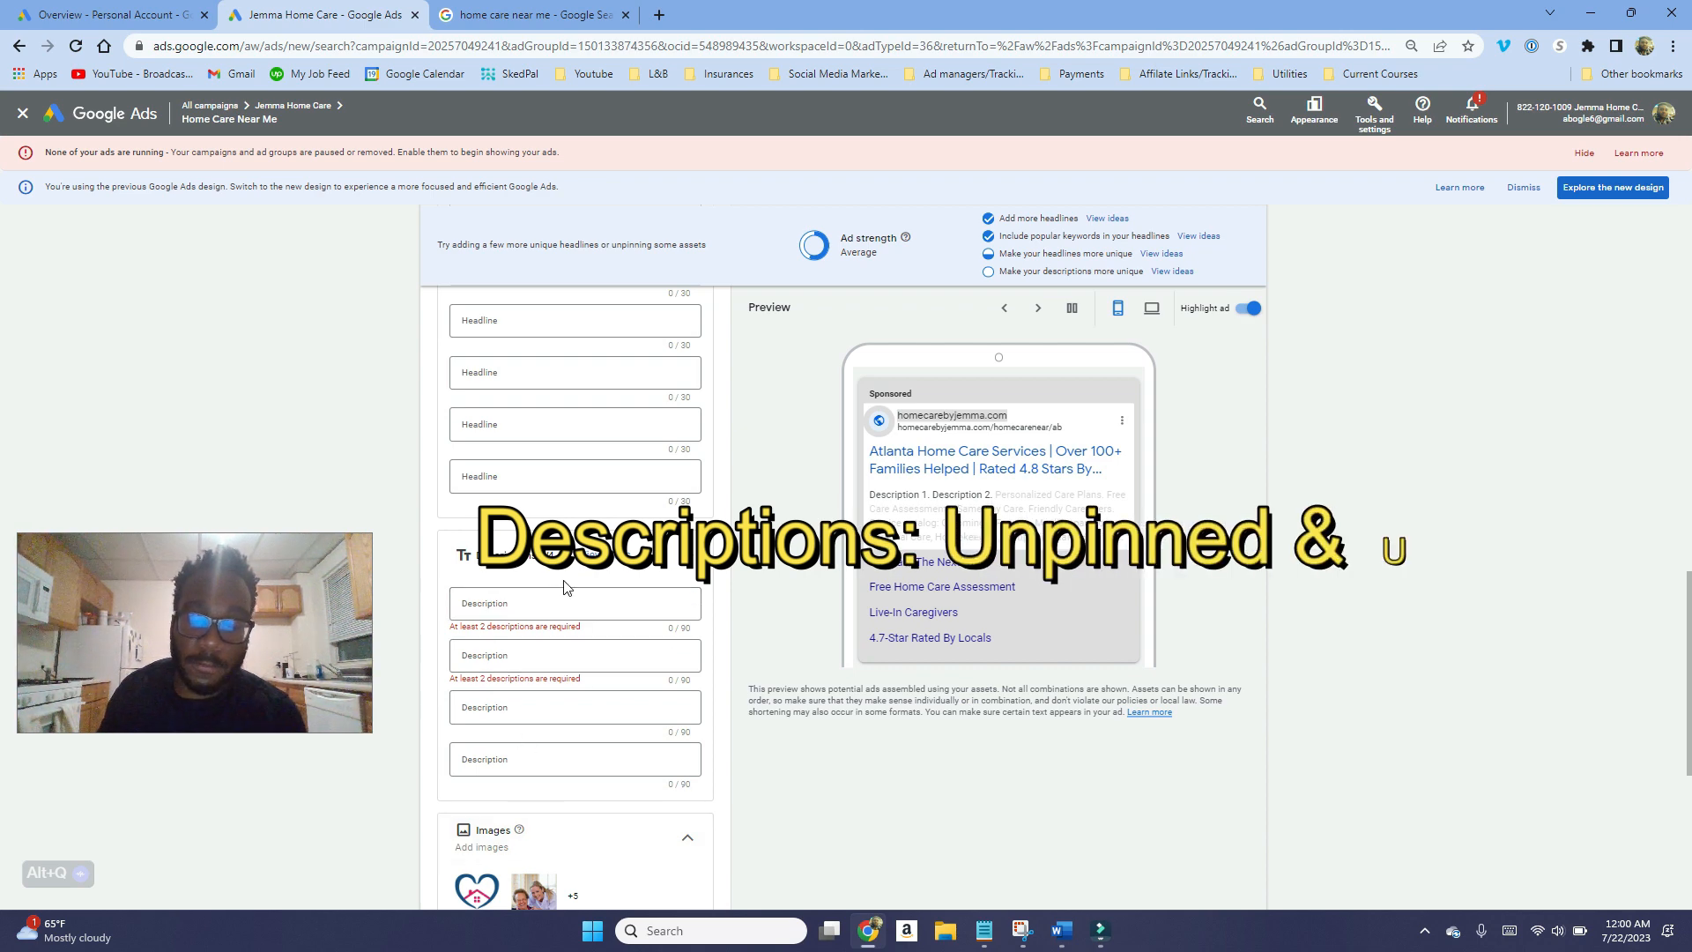
left_click(485, 14)
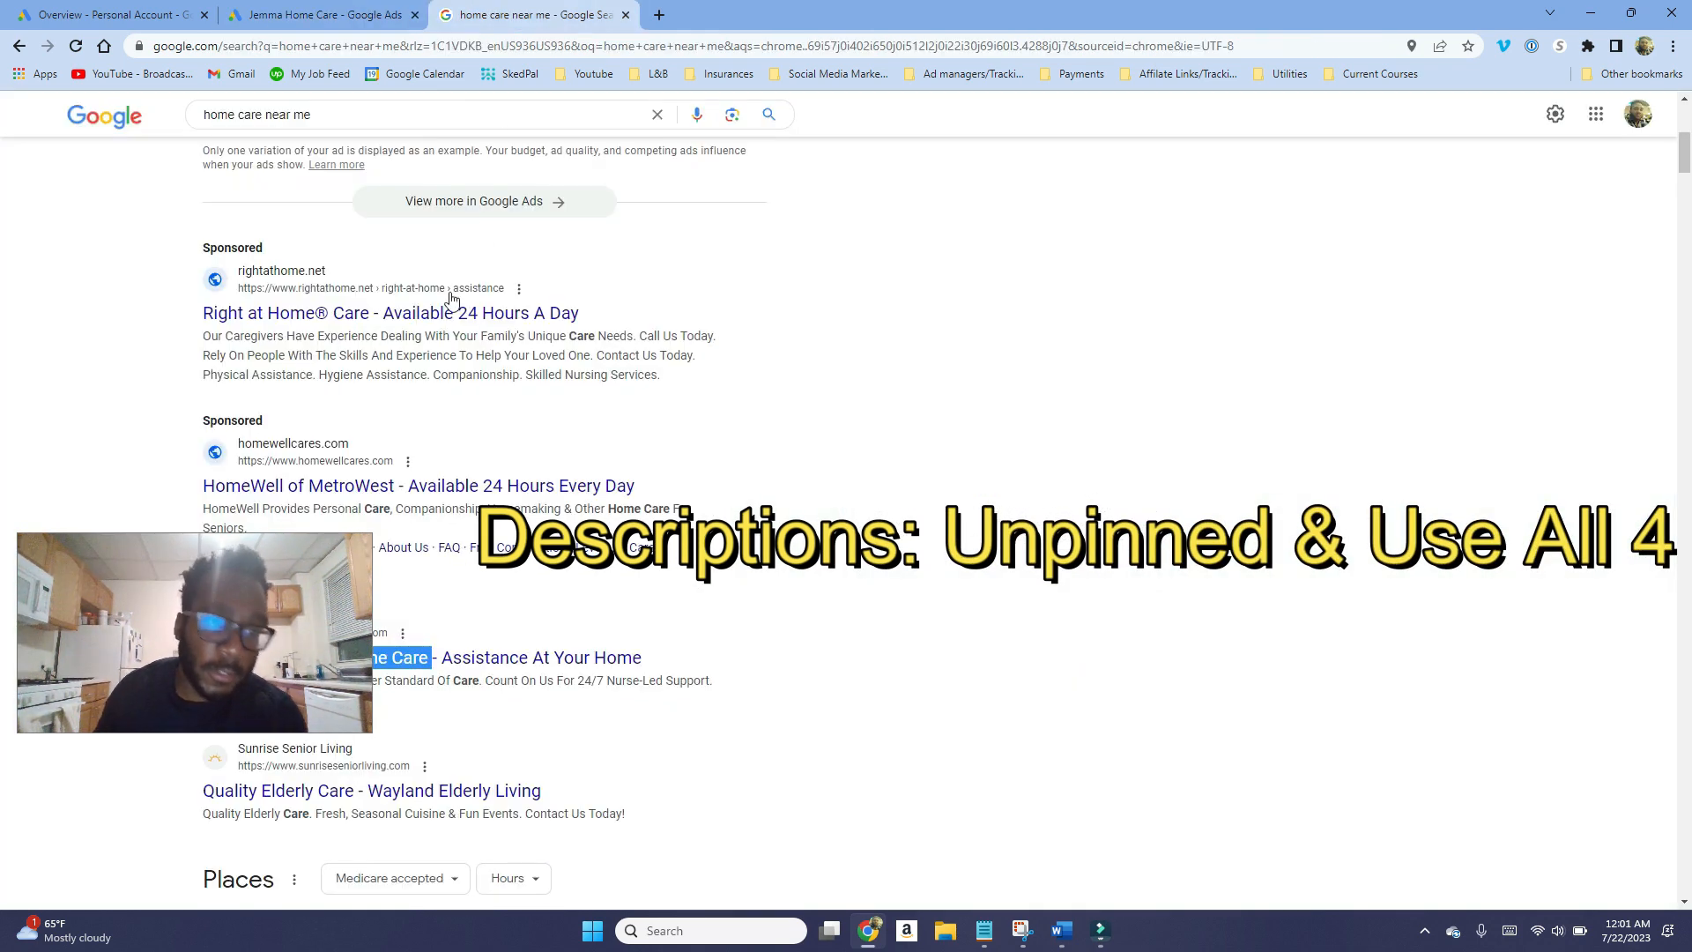
left_click(824, 444)
left_click_drag(674, 379, 201, 337)
scroll(379, 361, "down", 1)
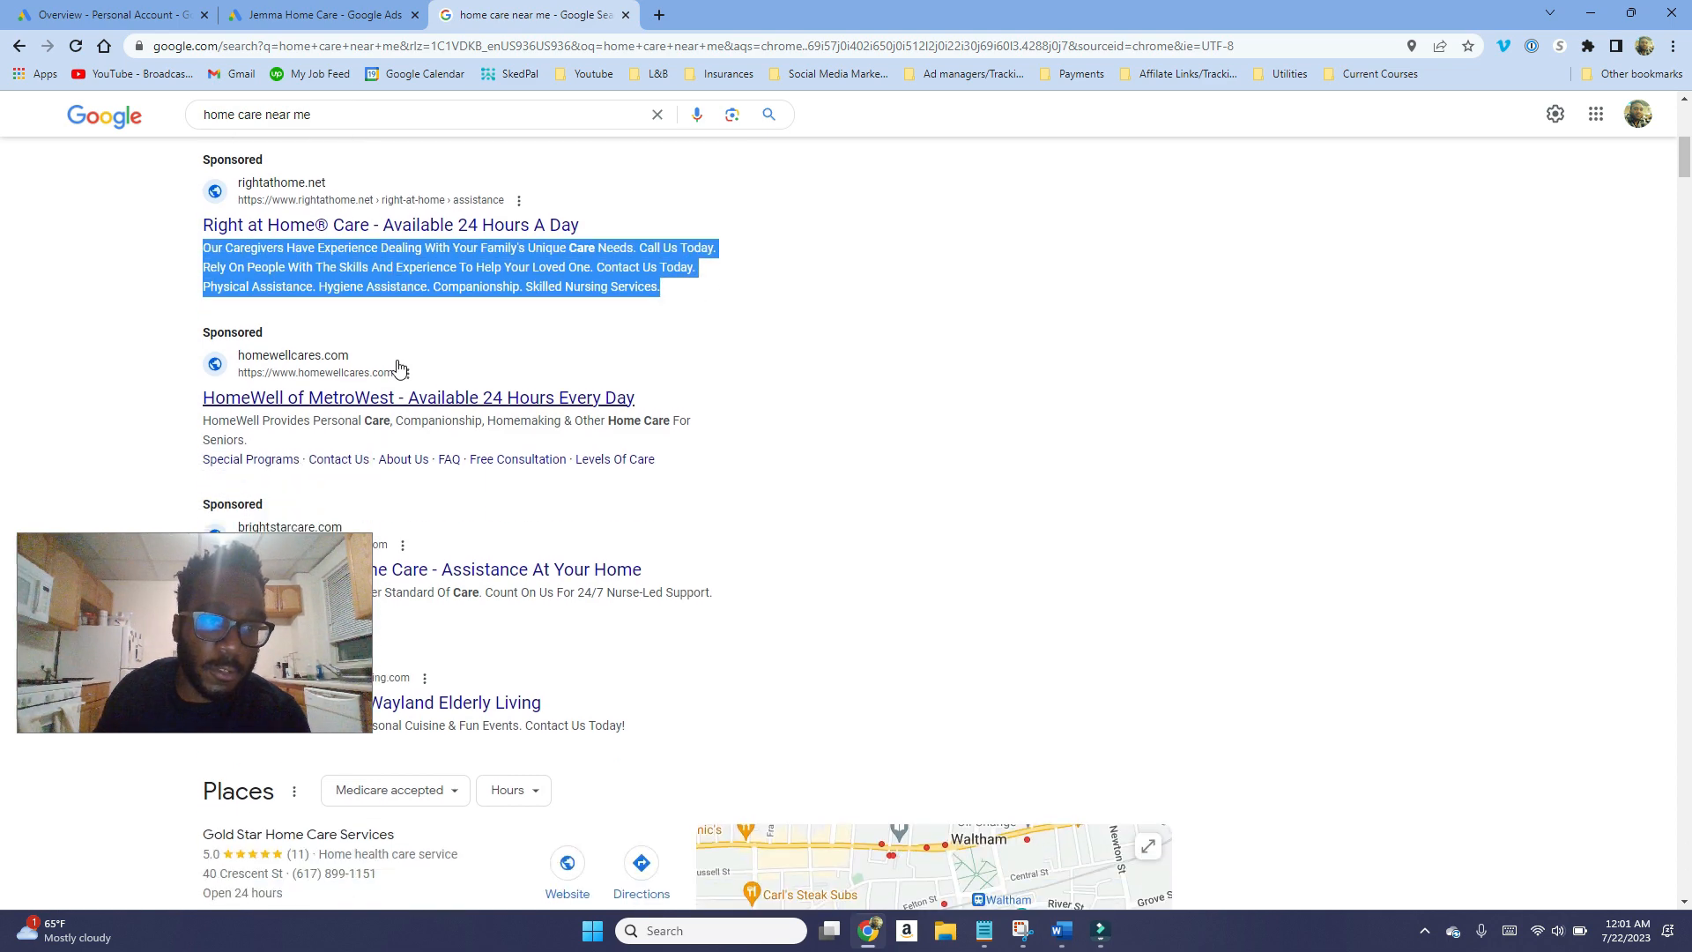
scroll(776, 418, "down", 1)
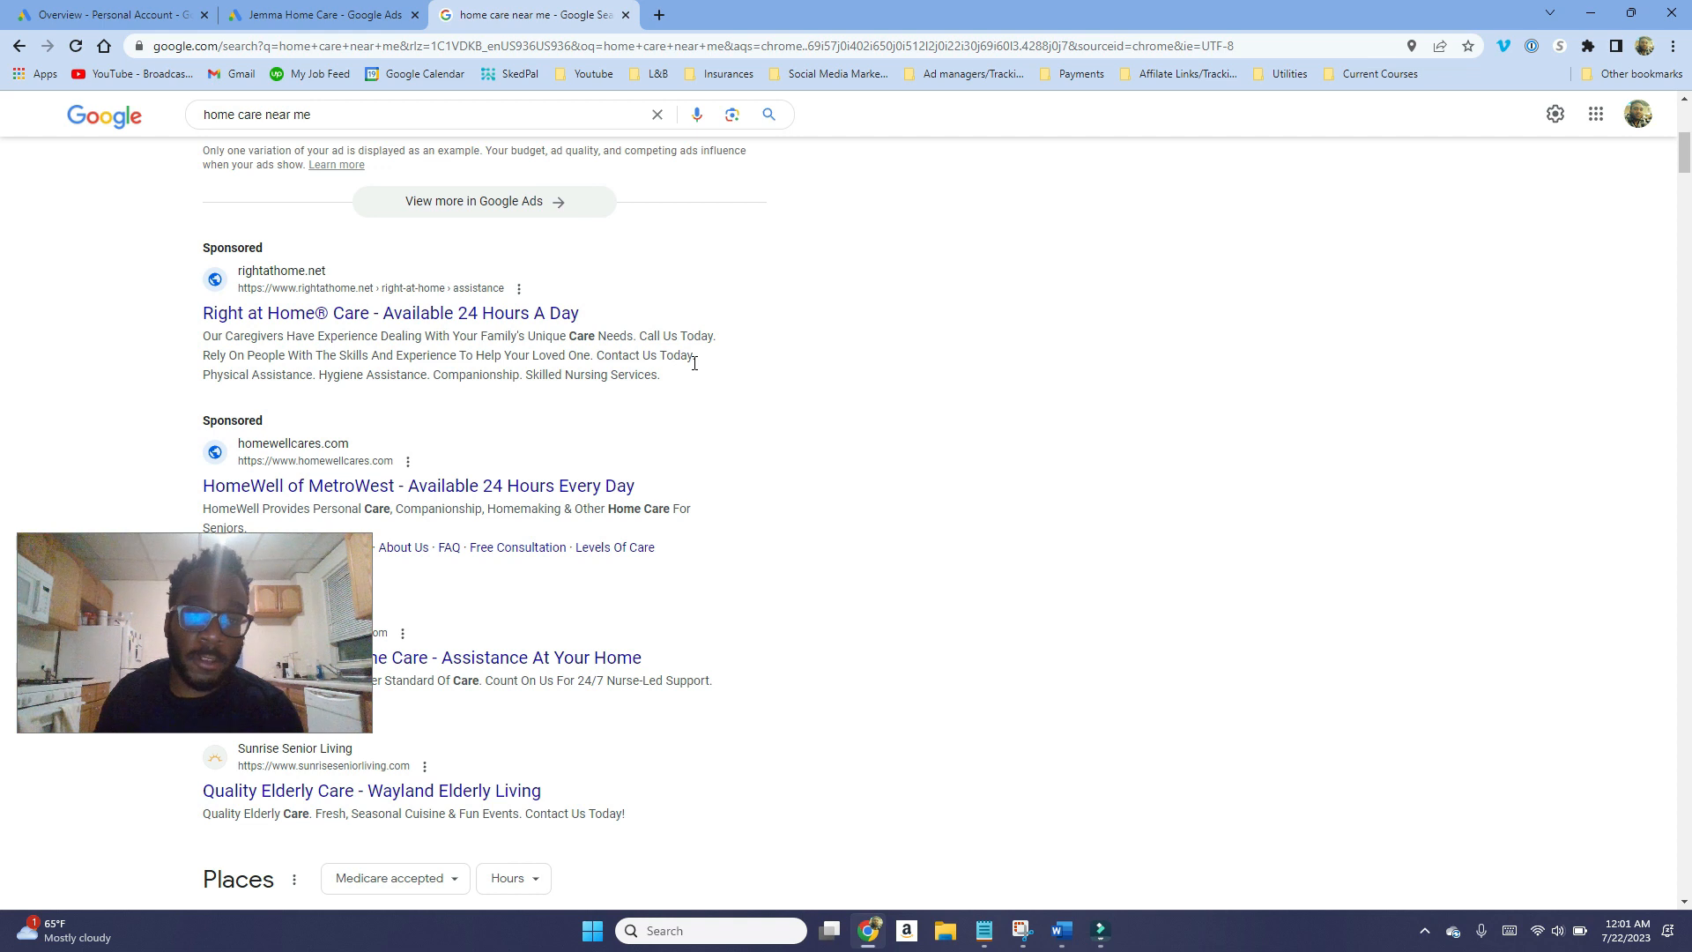
left_click_drag(697, 357, 197, 346)
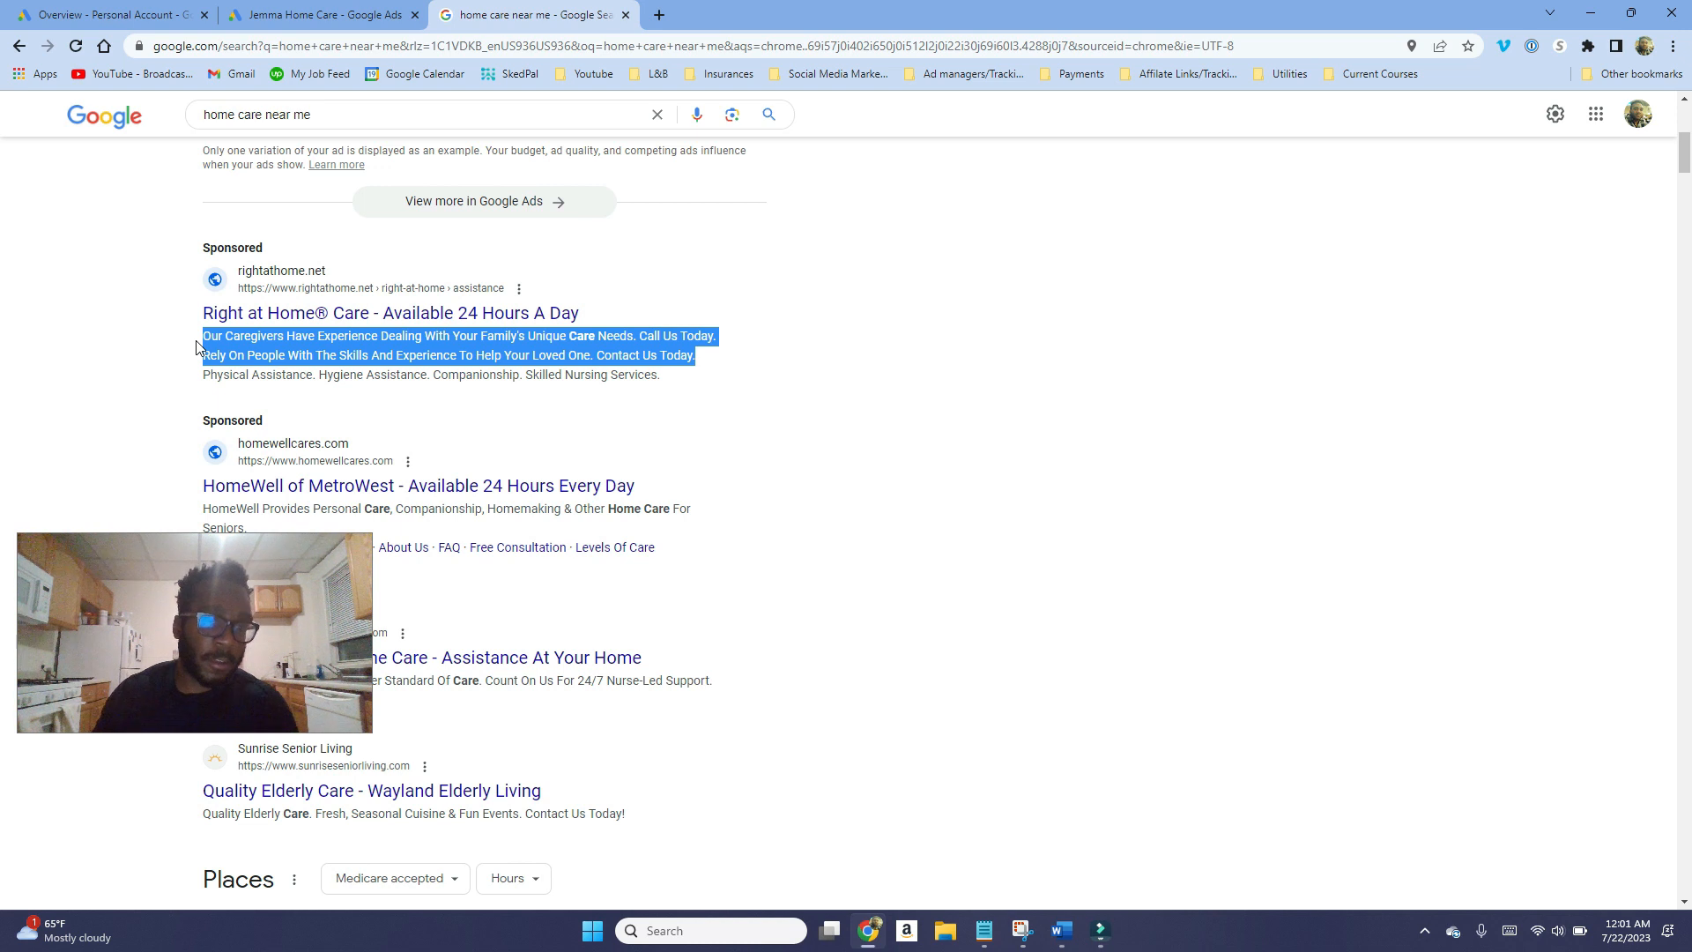
left_click_drag(680, 379, 201, 376)
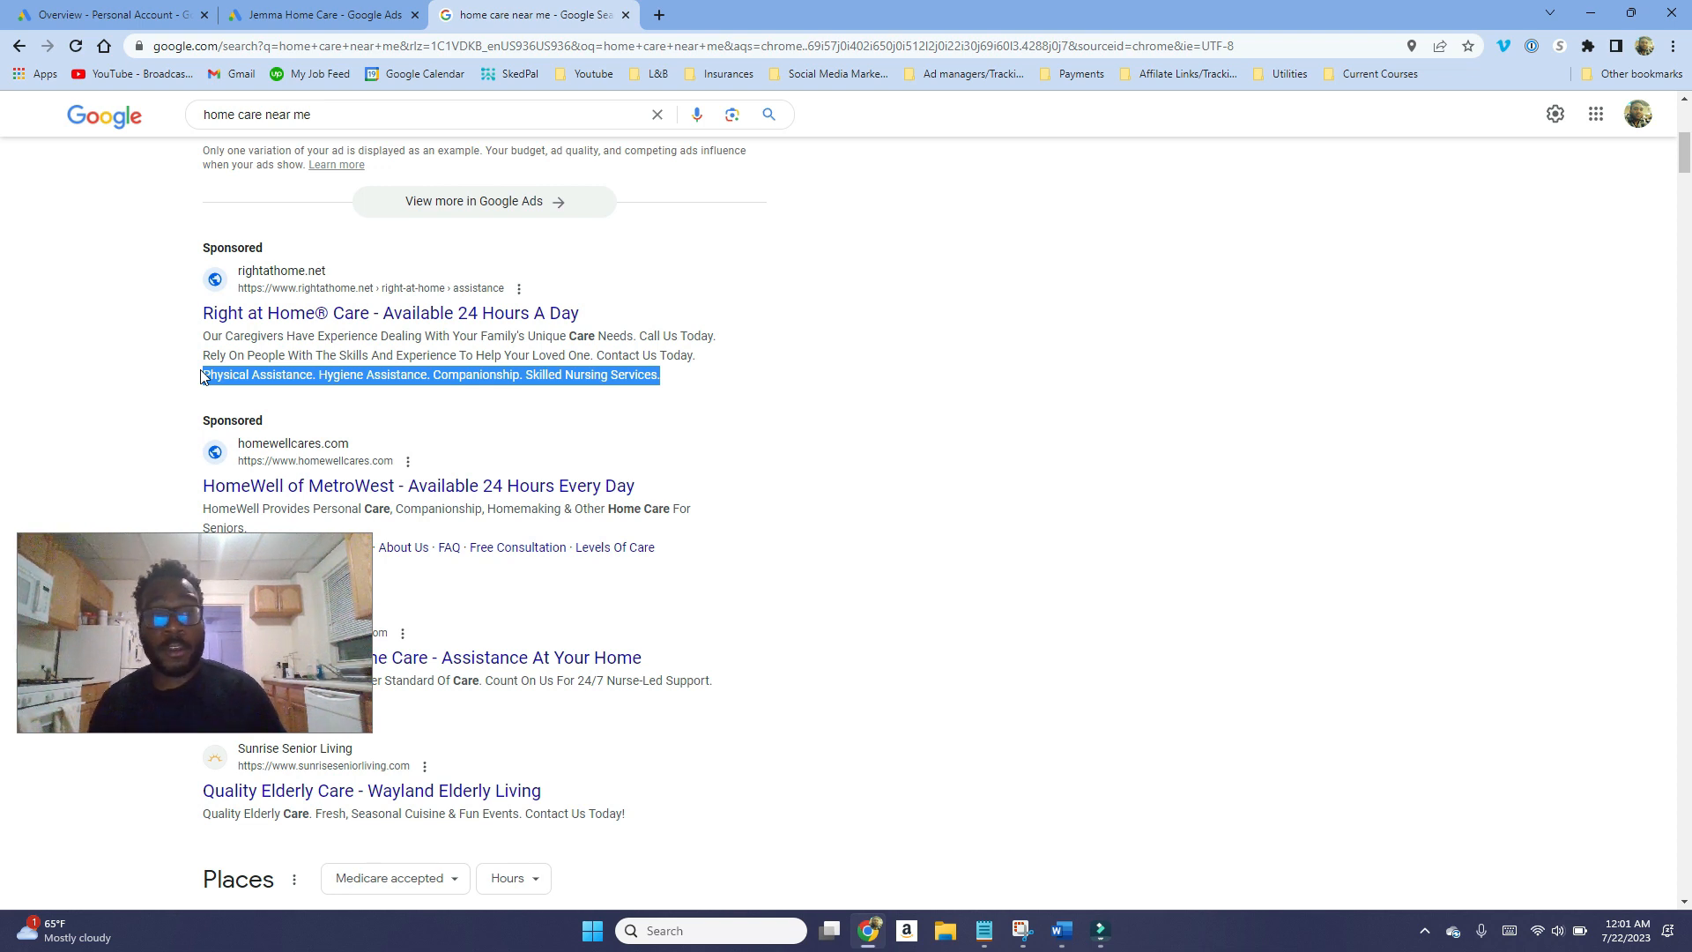
left_click_drag(333, 110, 180, 114)
left_click(748, 390)
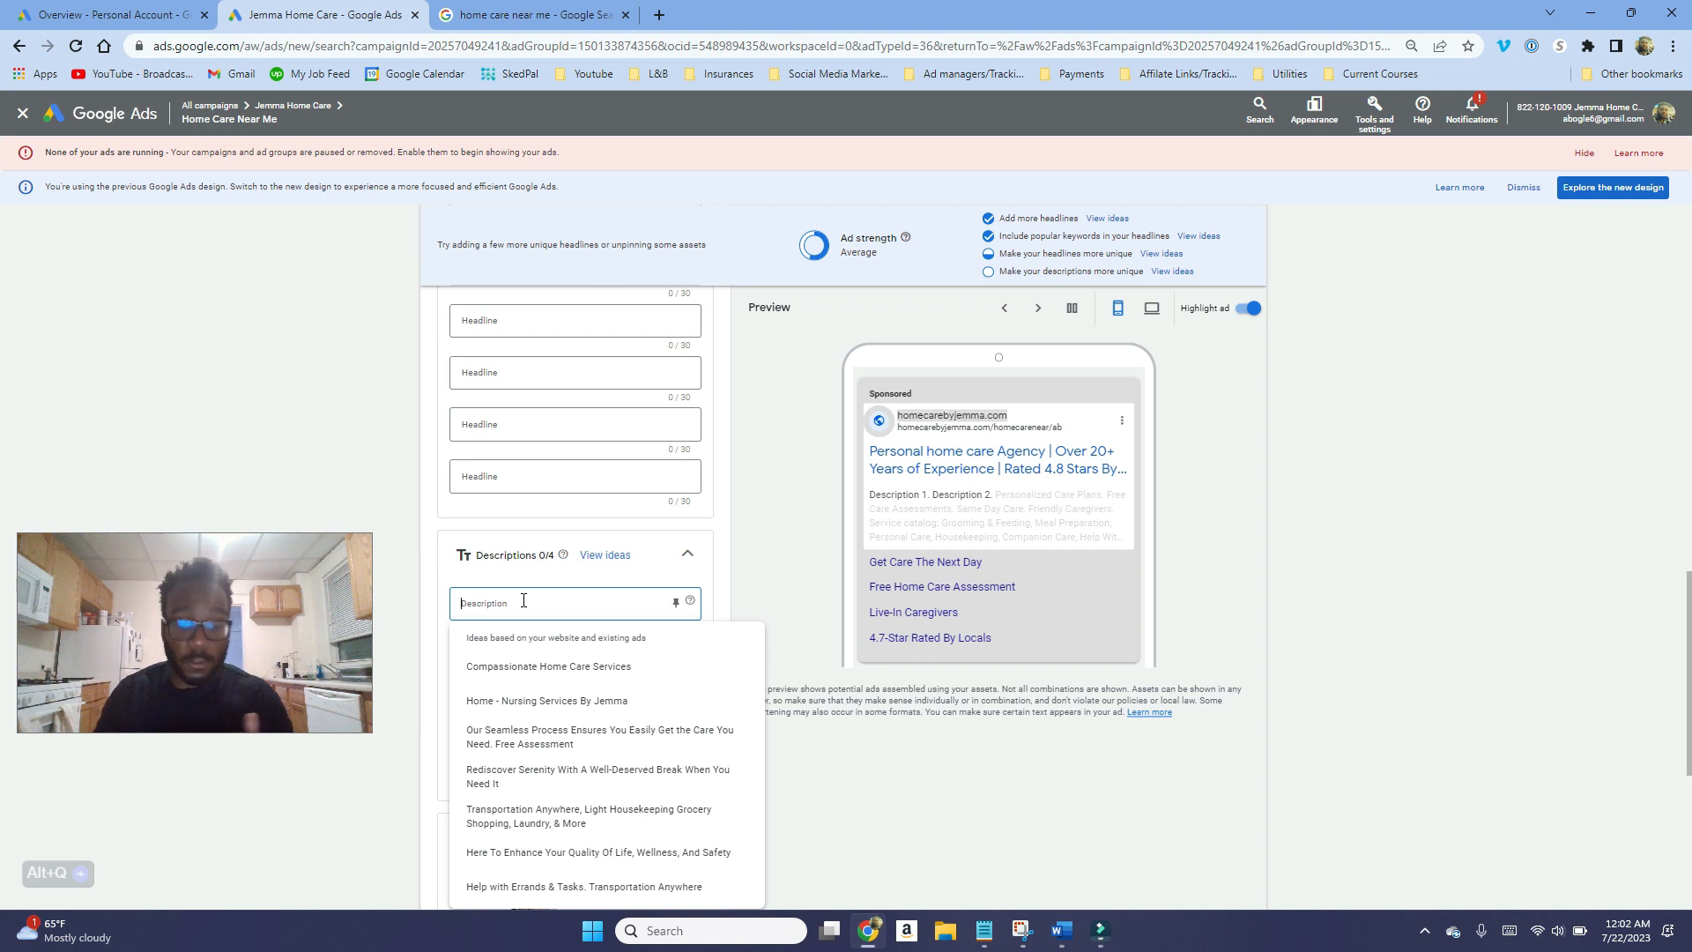
Write the first description as "Trained Home Health Aides Ready To Help Plans that fit your budget. Locally Owned Call Now".
type("Trained Home Health Aides Ready To Help")
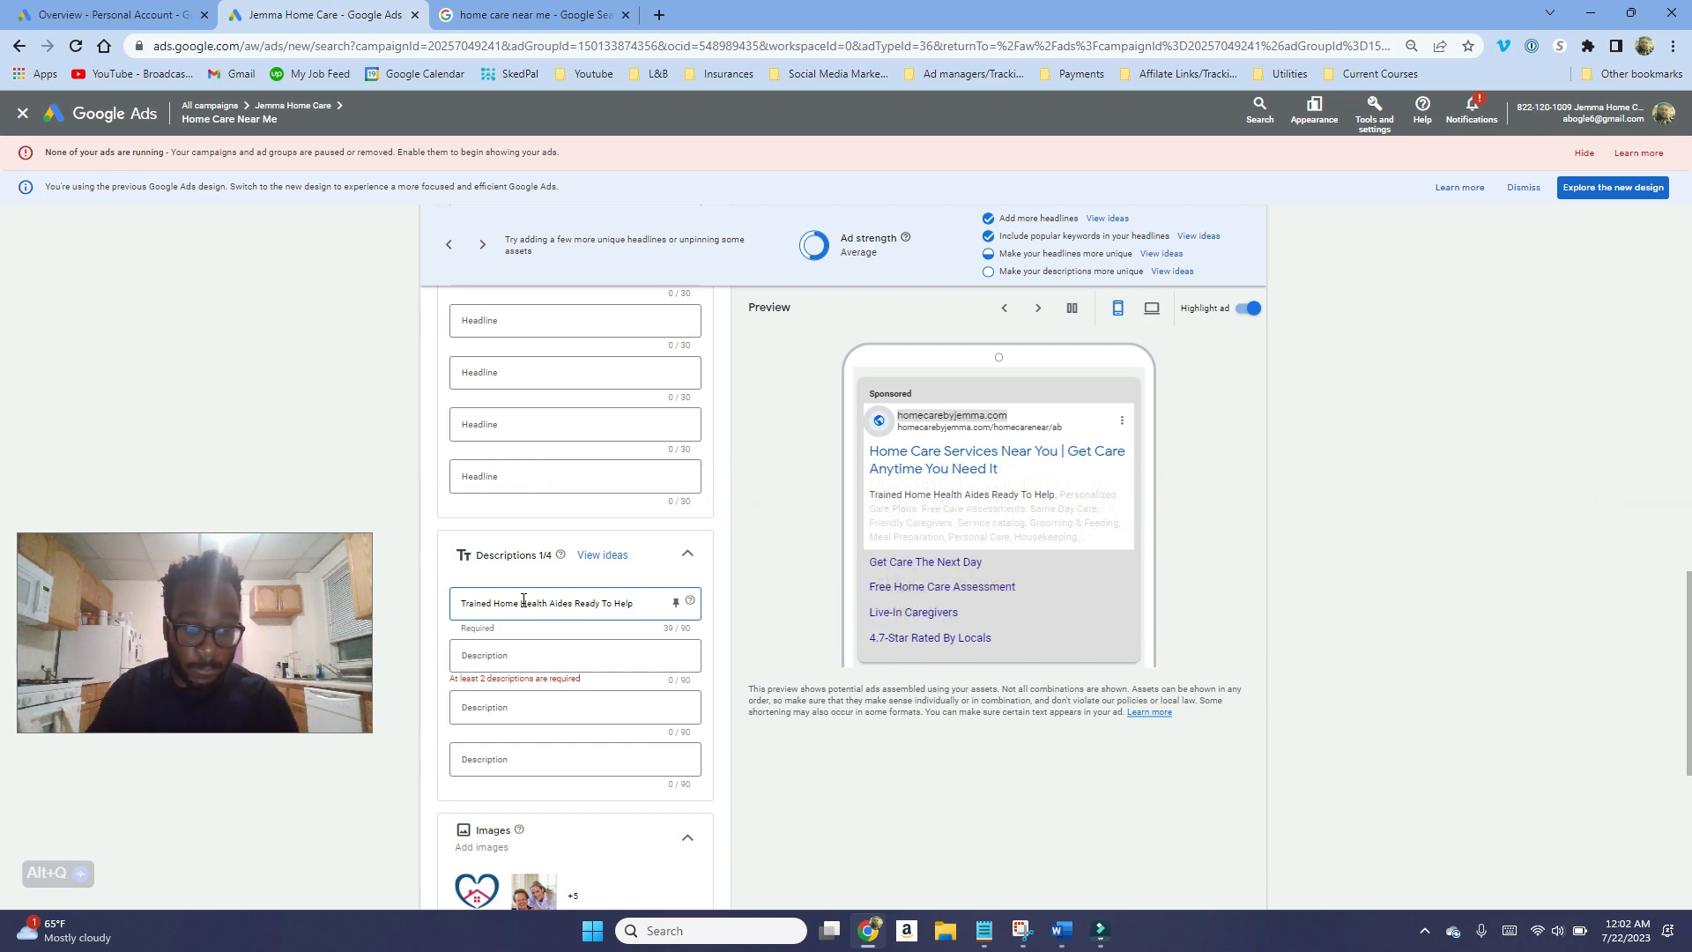
type("able Plans")
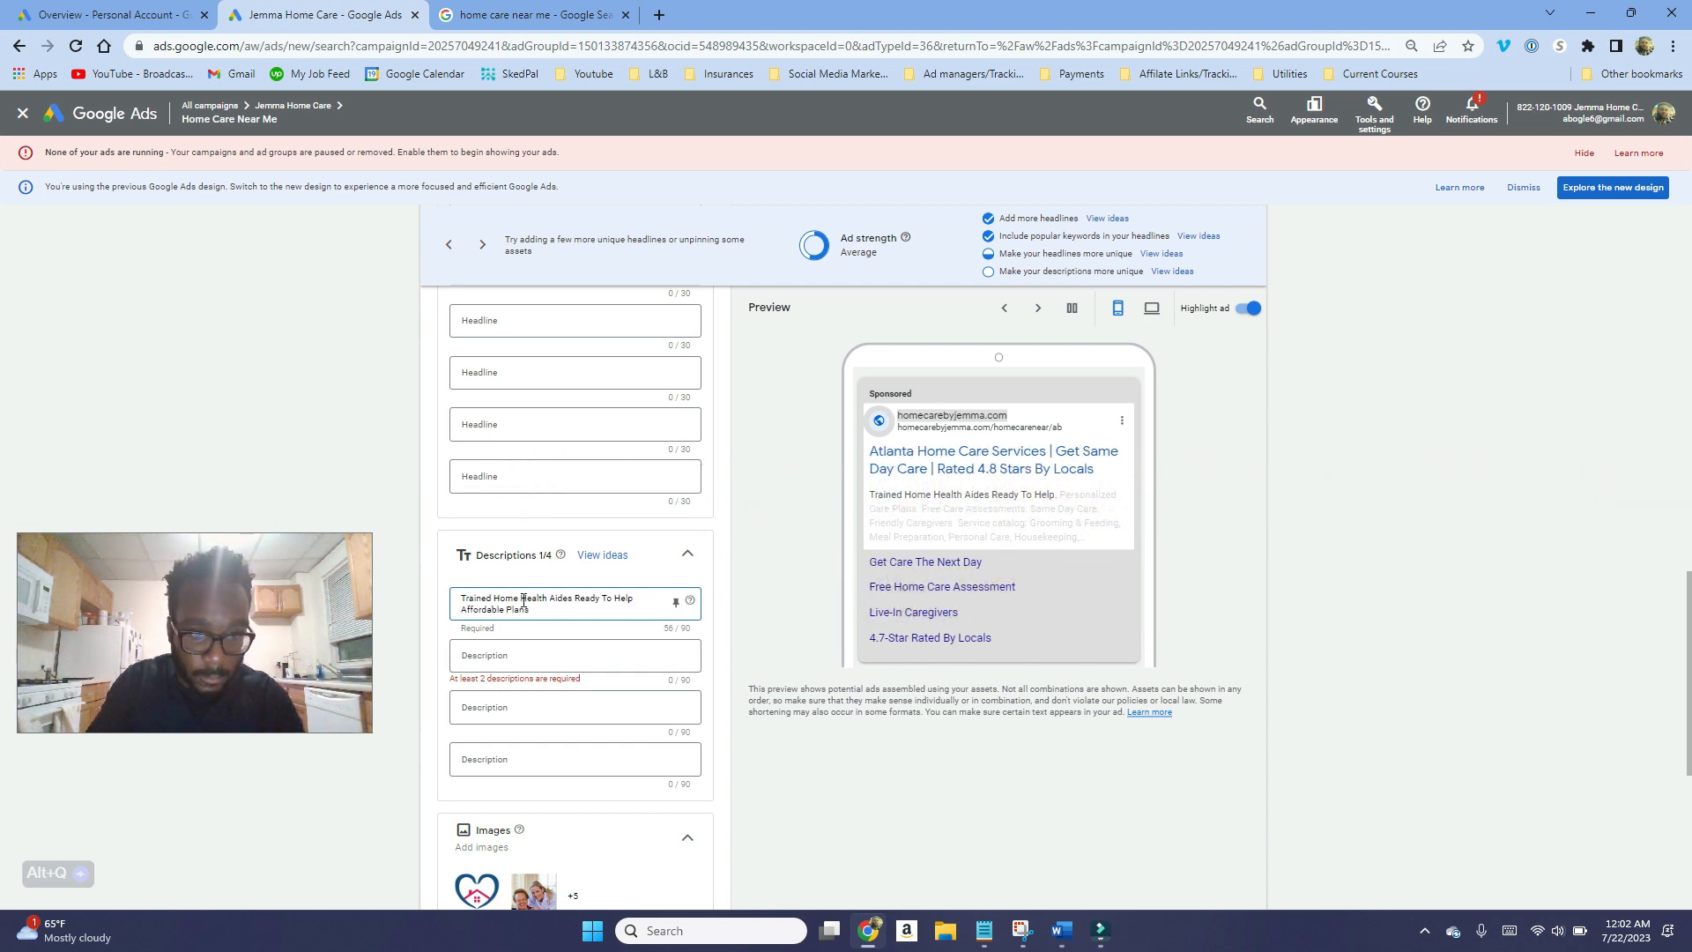
key("BackSpace")
key("BackSpace")
key("BackSpace")
key("BackSpace")
key("BackSpace")
key("BackSpace")
key("BackSpace")
key("BackSpace")
key("BackSpace")
key("BackSpace")
key("BackSpace")
key("BackSpace")
key("BackSpace")
key("BackSpace")
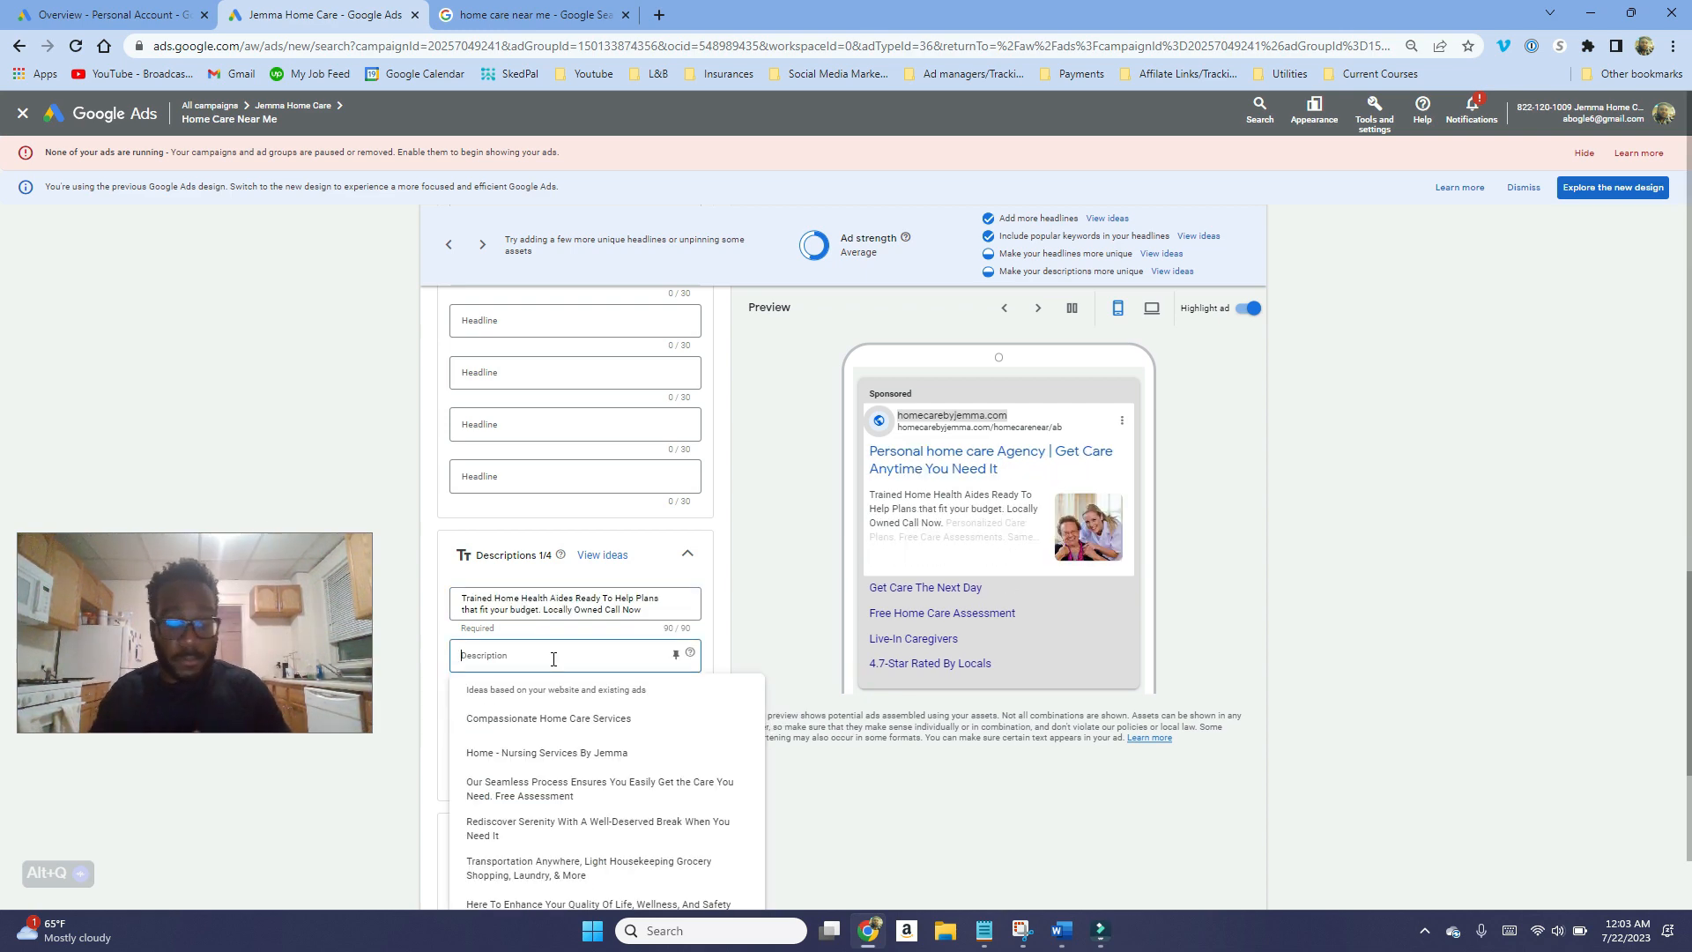
Add the descriptions "We can help with bathing grooming" and "Get Peace of Mind That Your Loved One is safe at Home. Reduce Stress and live Hapily".
type("We can help with bathing grooming")
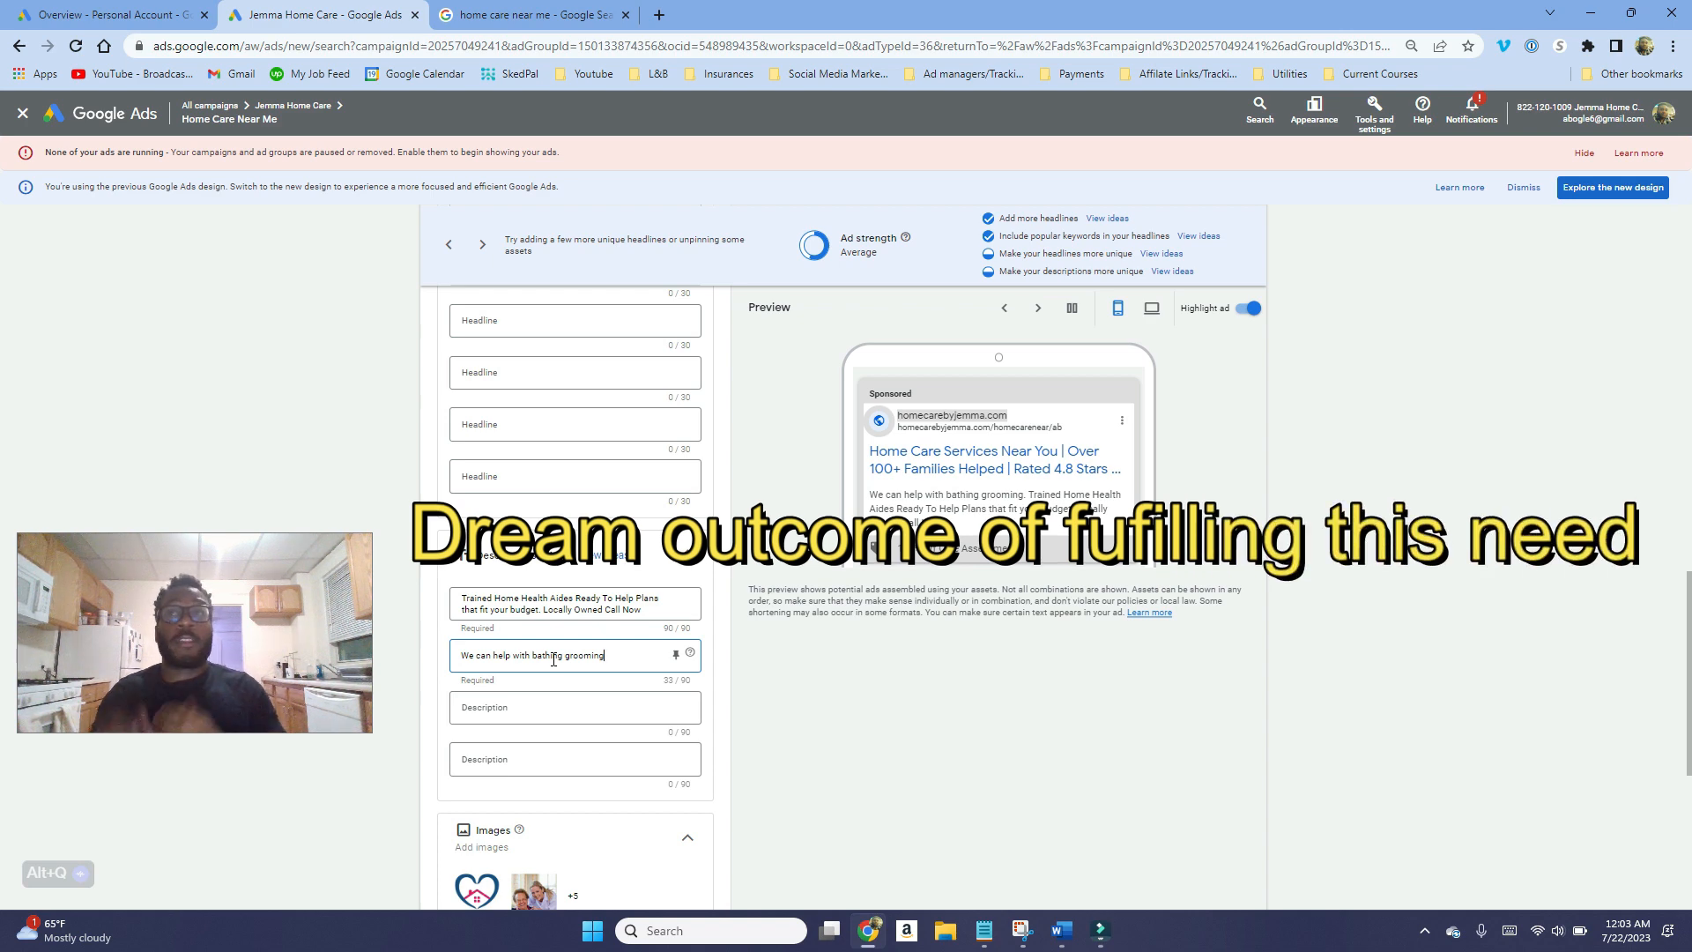
left_click(526, 709)
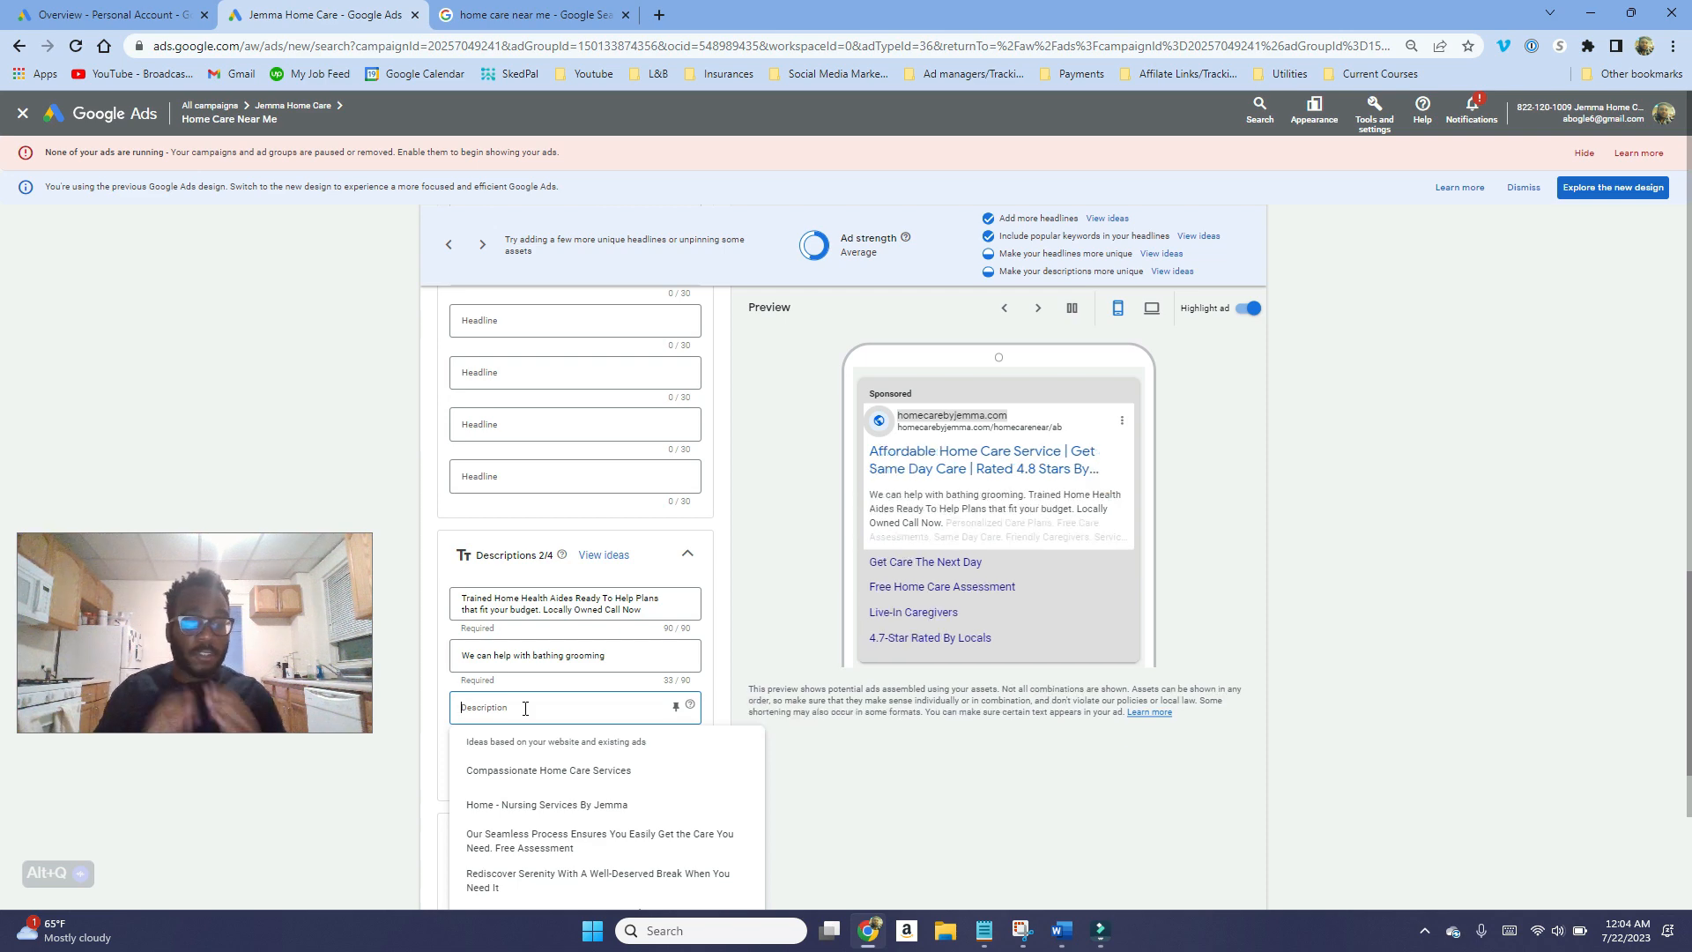
type("Get Peace of Mind That Your Loved One is safe at Home. Reduce Stress and live Hapily")
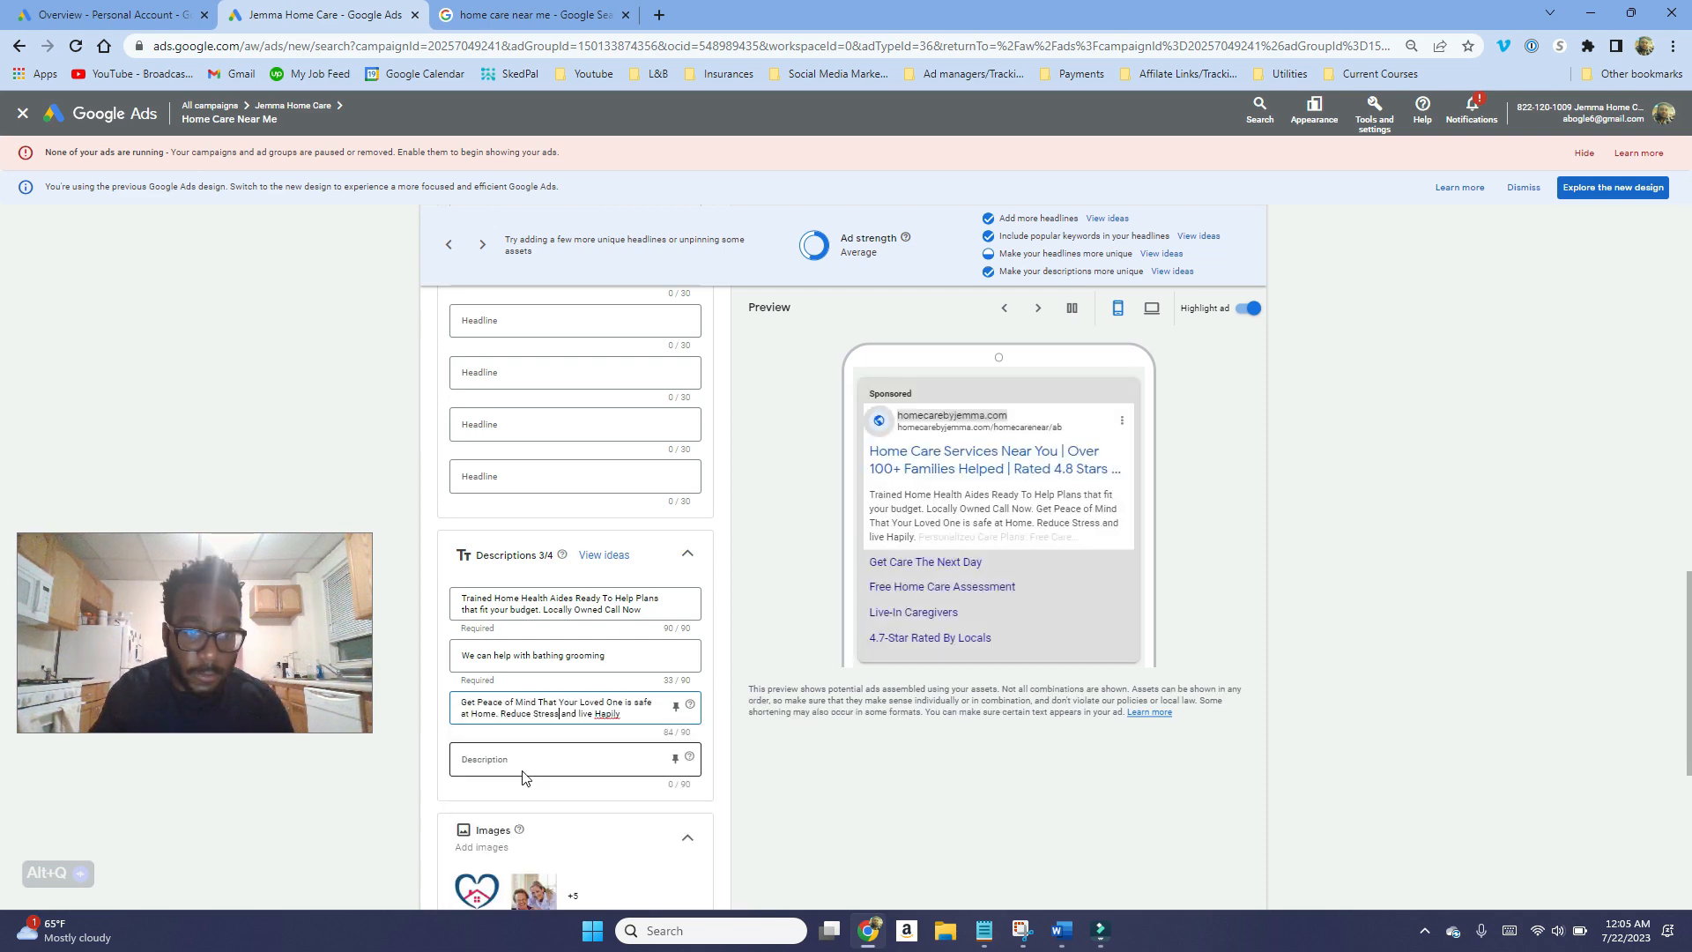
Look through the sponsored and organic Google results for "home care near me" for wording ideas for the fourth description.
left_click(529, 760)
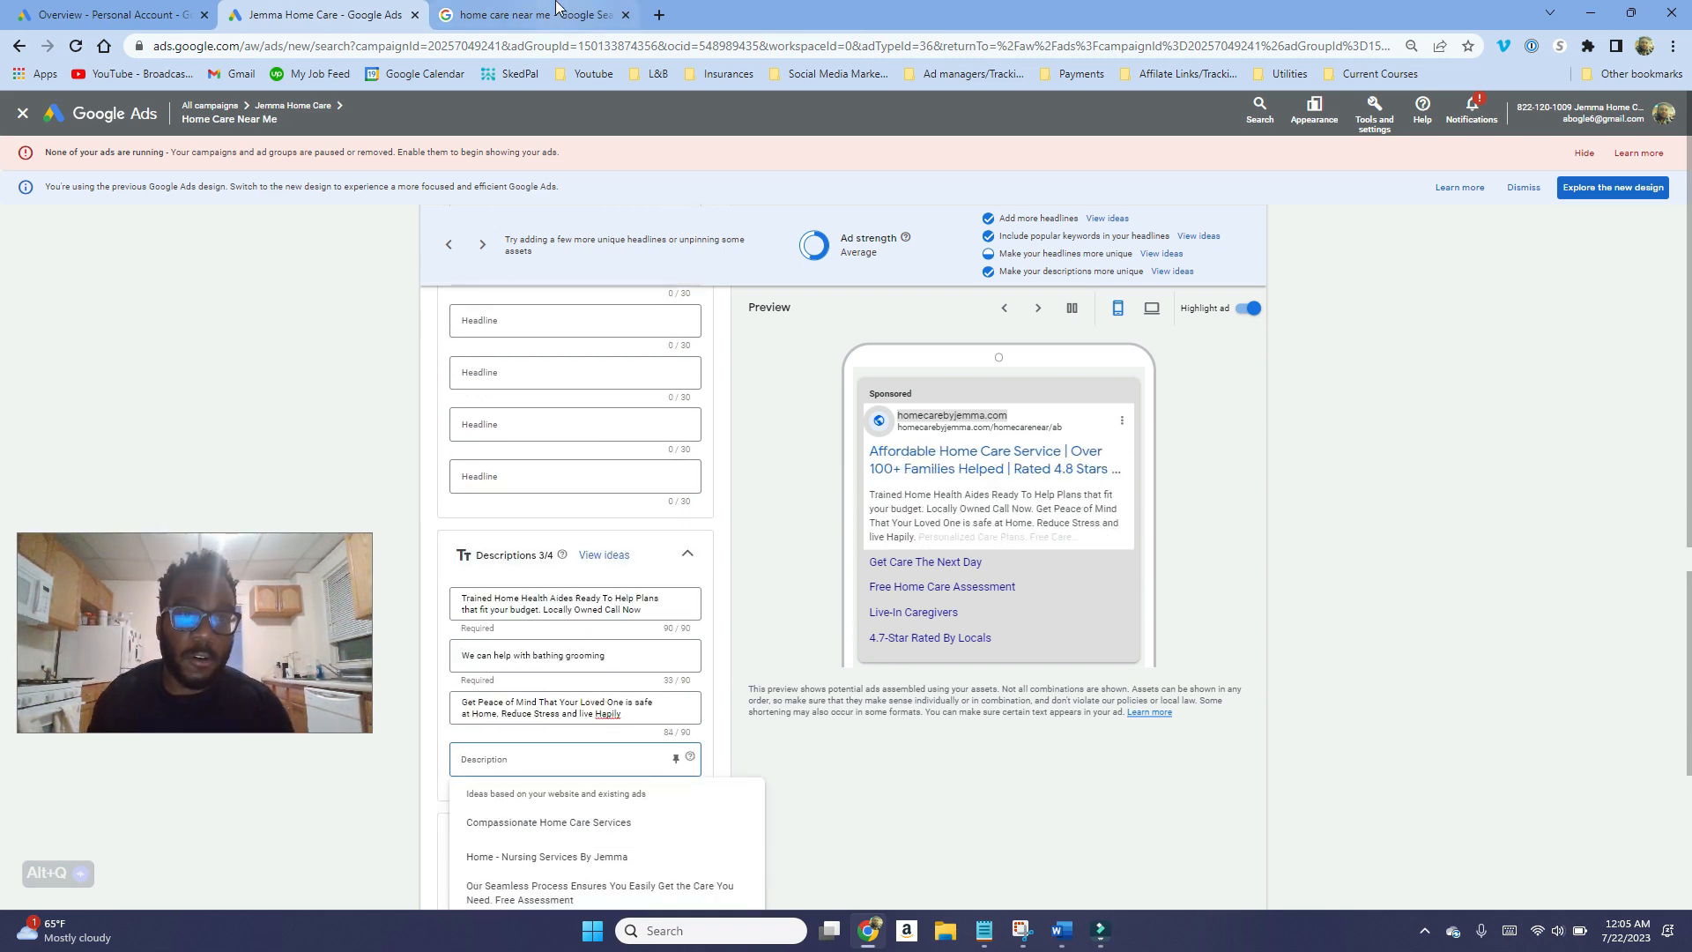
key("ctrl+Tab")
scroll(657, 481, "down", 5)
scroll(657, 507, "down", 3)
scroll(608, 493, "up", 10)
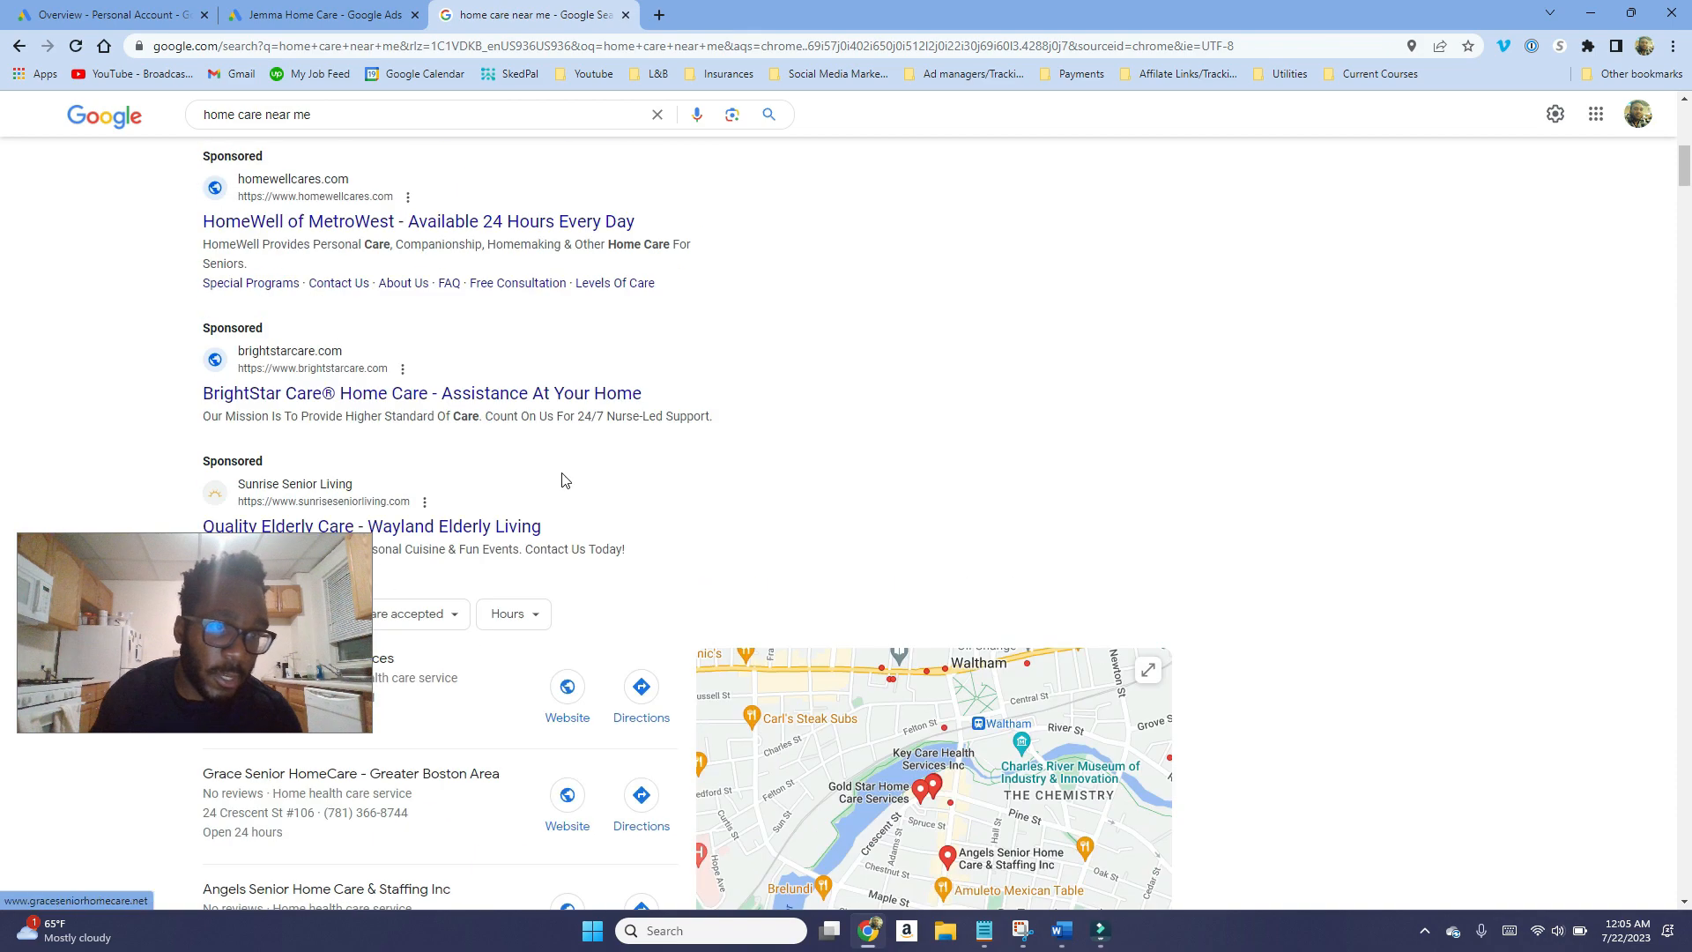
scroll(560, 361, "down", 2)
scroll(564, 441, "down", 20)
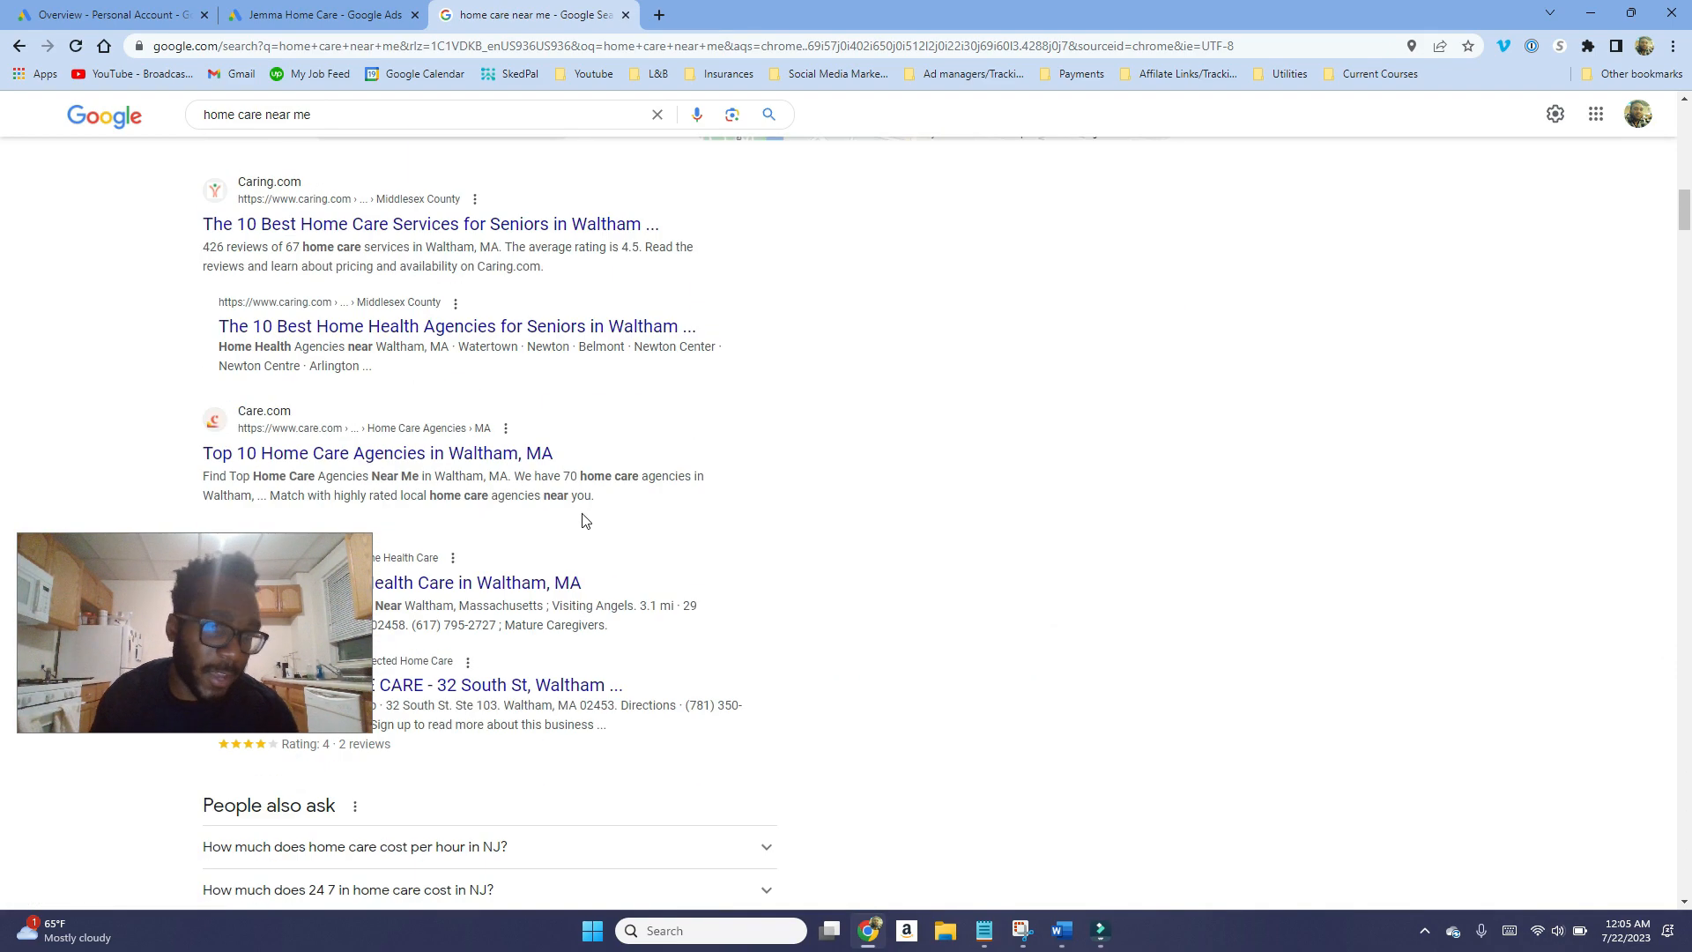
scroll(555, 458, "down", 6)
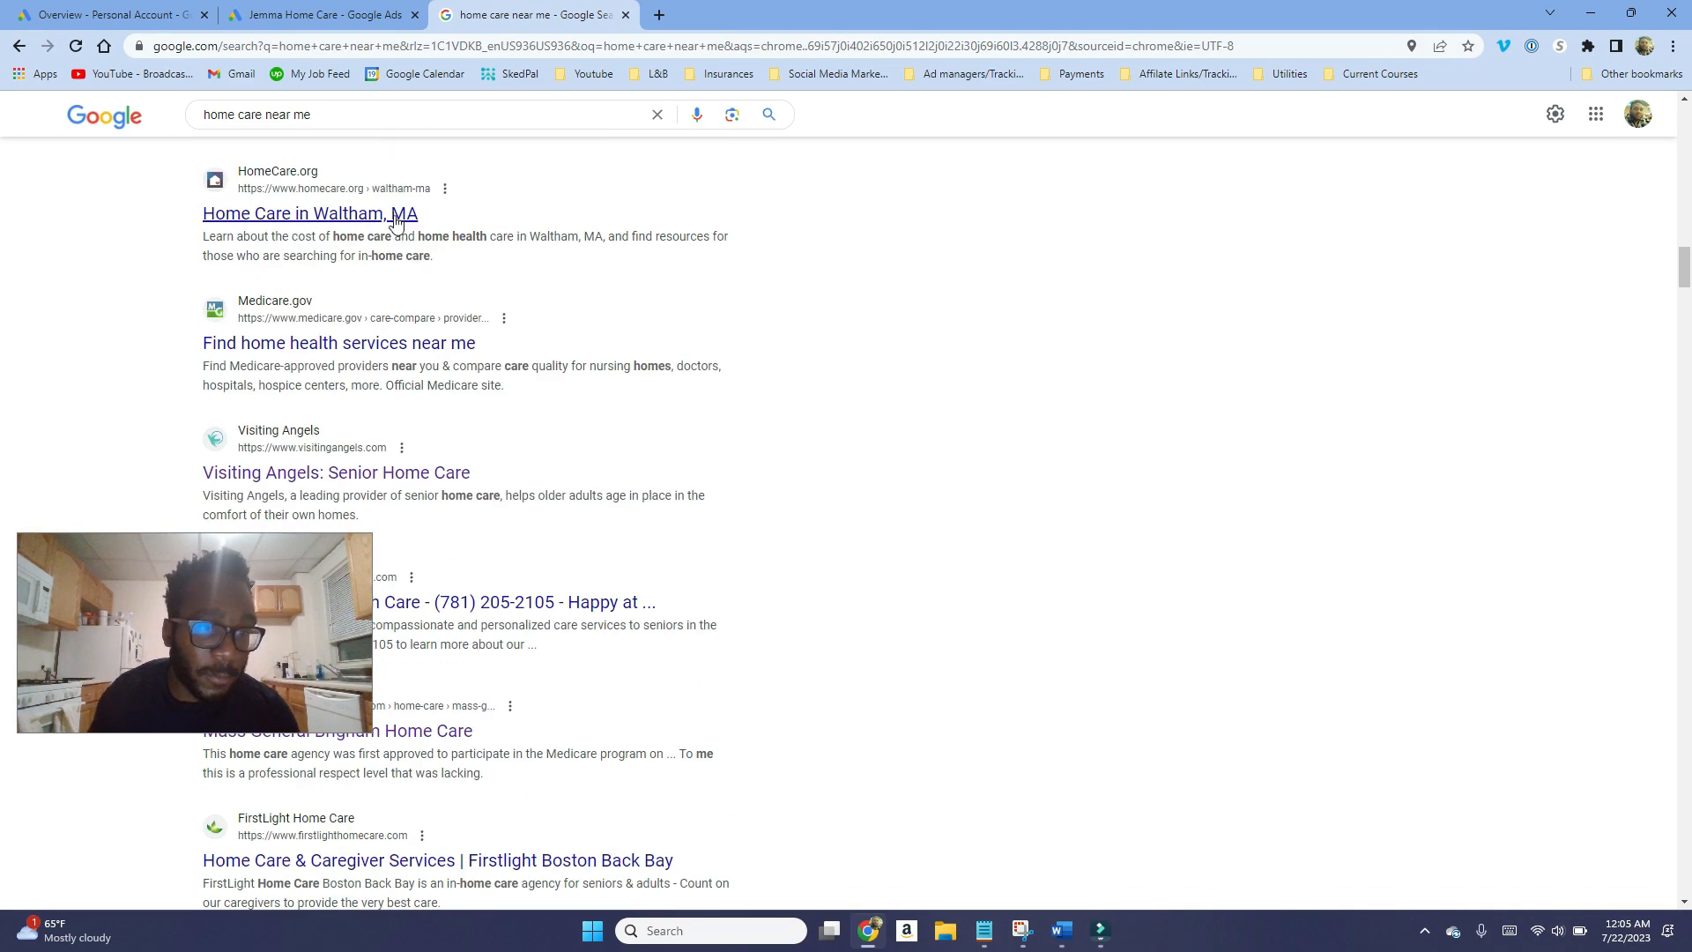
scroll(388, 367, "down", 4)
scroll(389, 367, "down", 3)
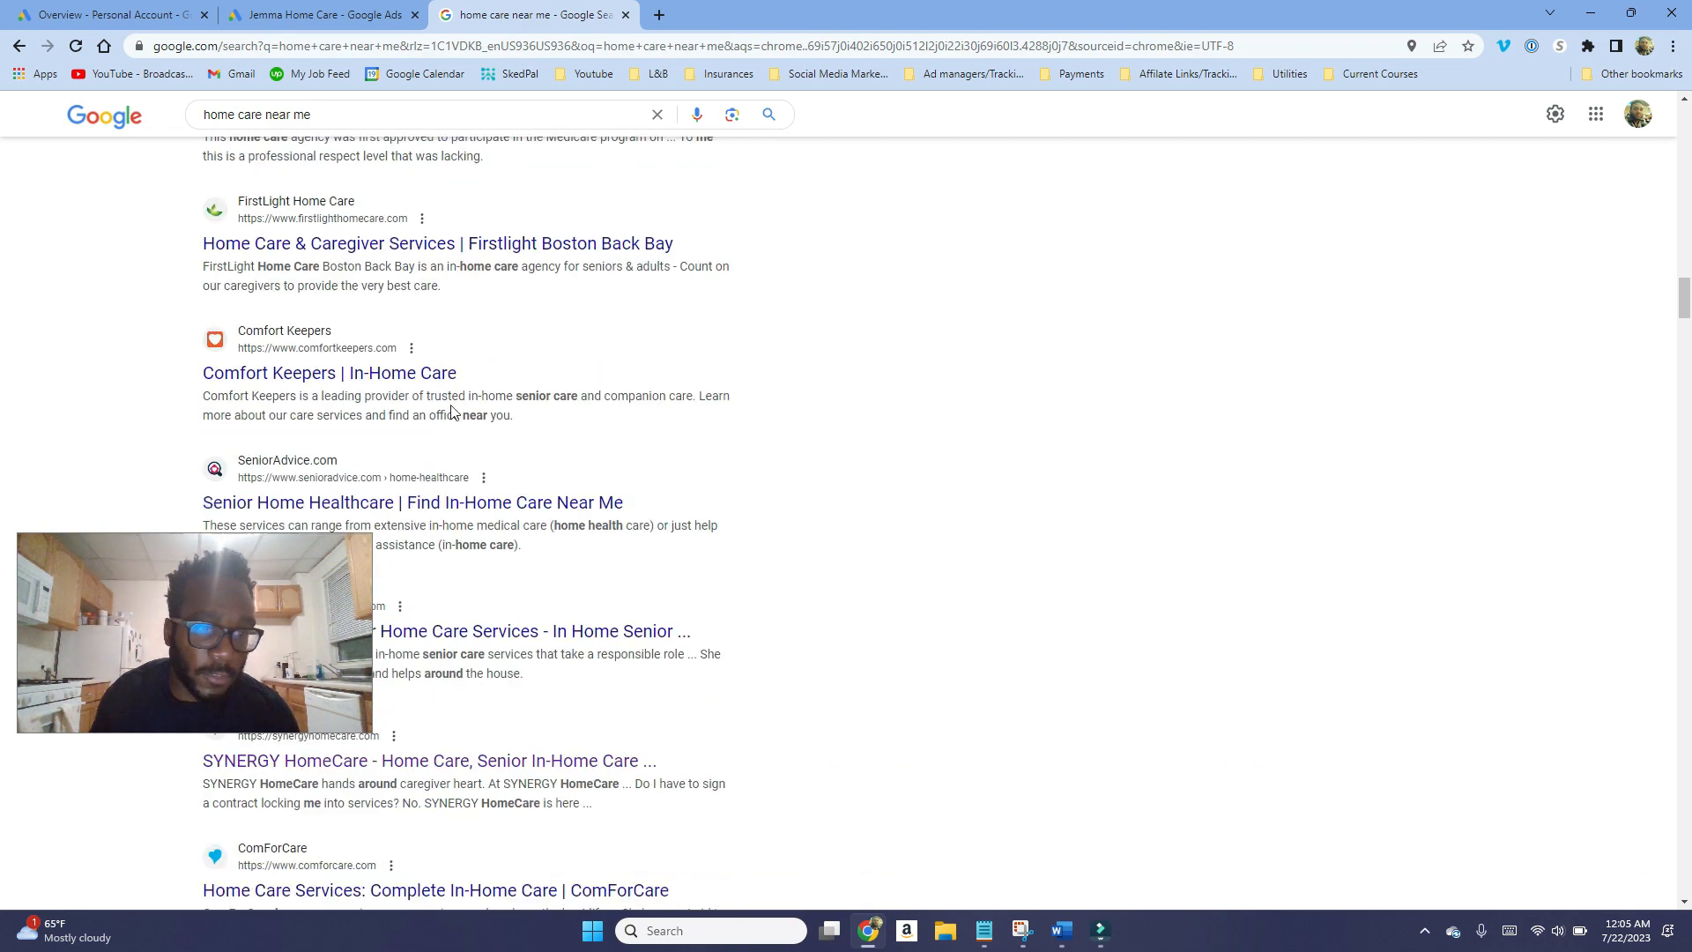
scroll(447, 443, "down", 4)
scroll(447, 443, "down", 6)
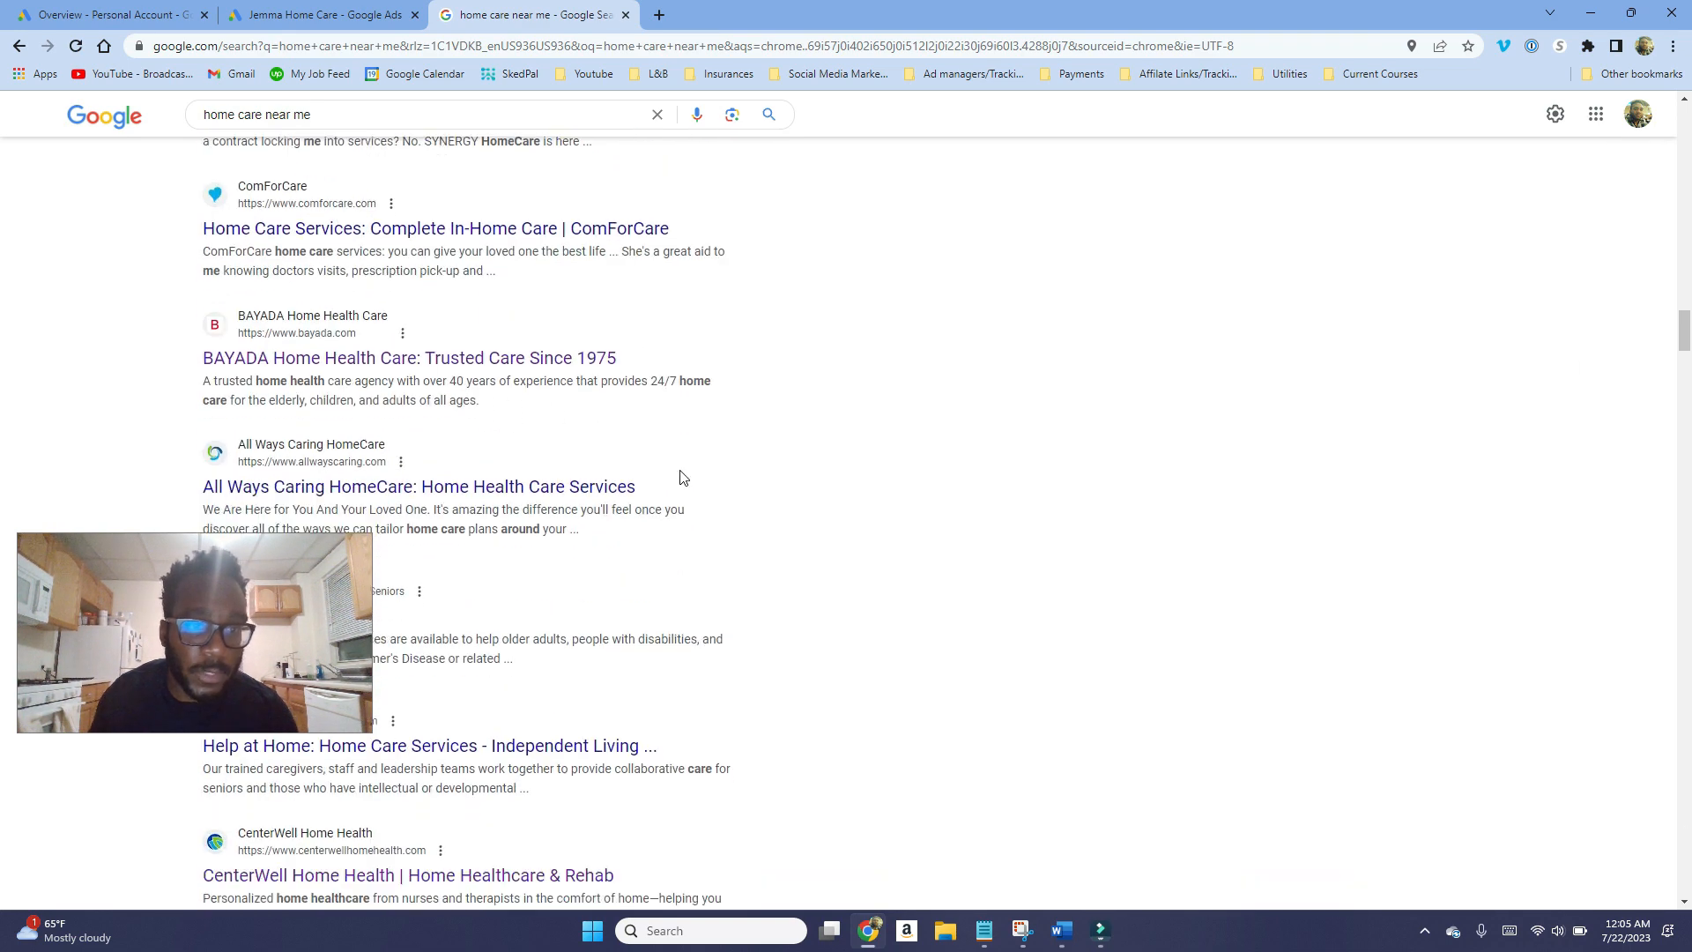
scroll(771, 450, "up", 2)
left_click_drag(706, 318, 438, 330)
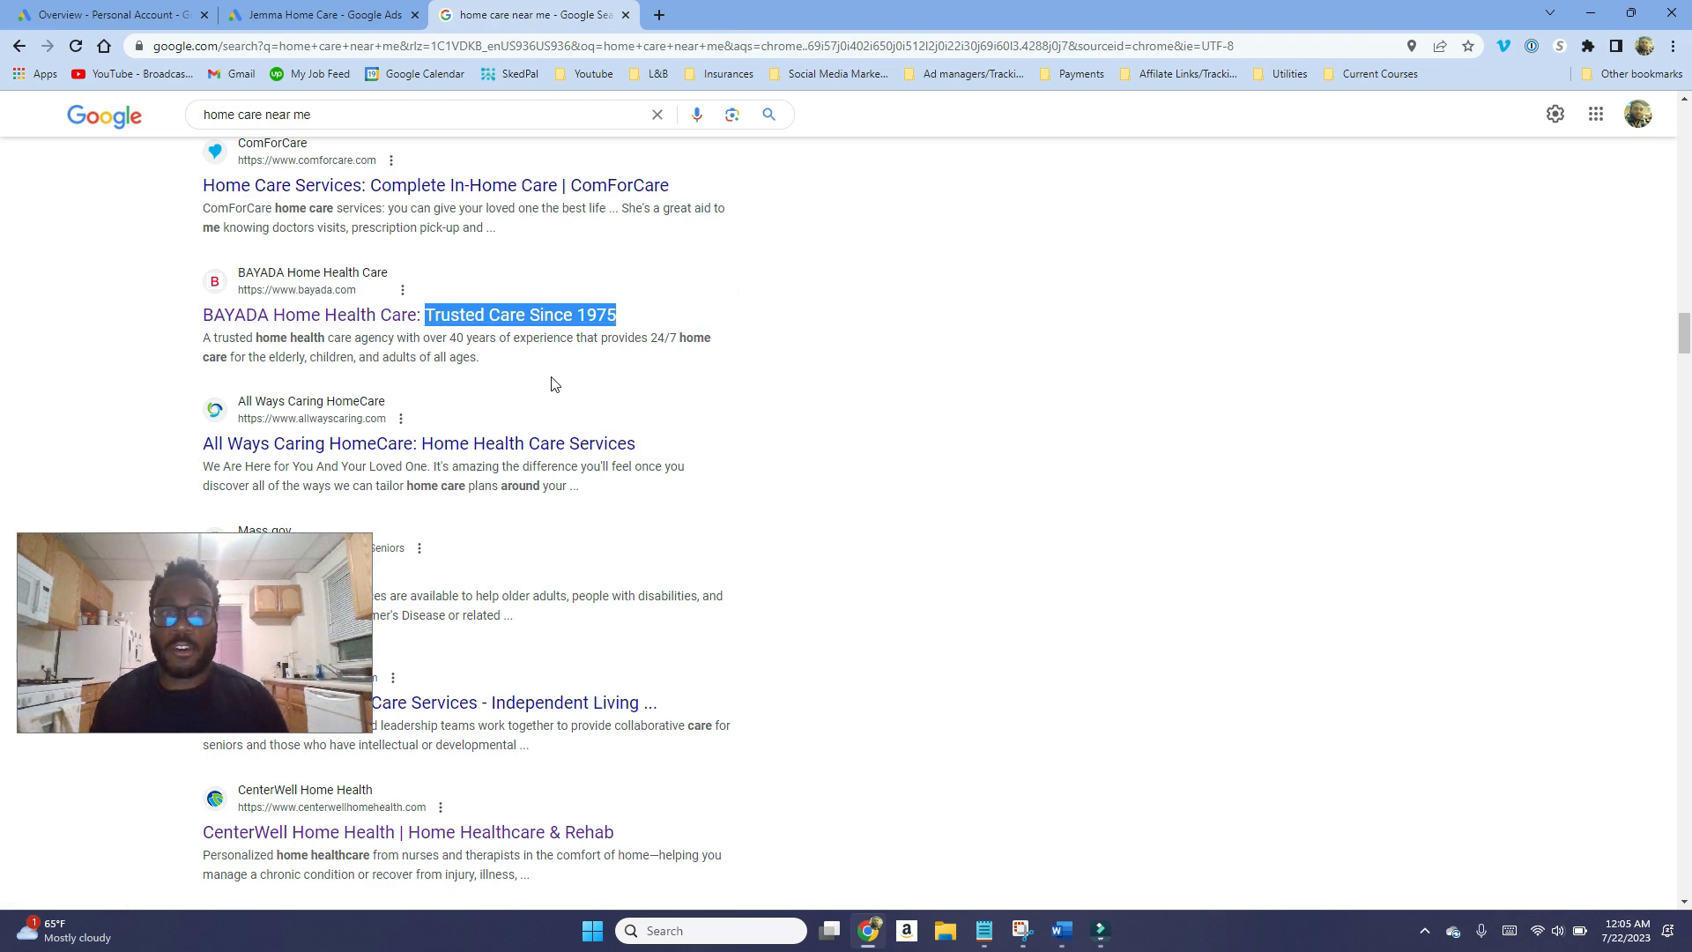
scroll(729, 458, "down", 3)
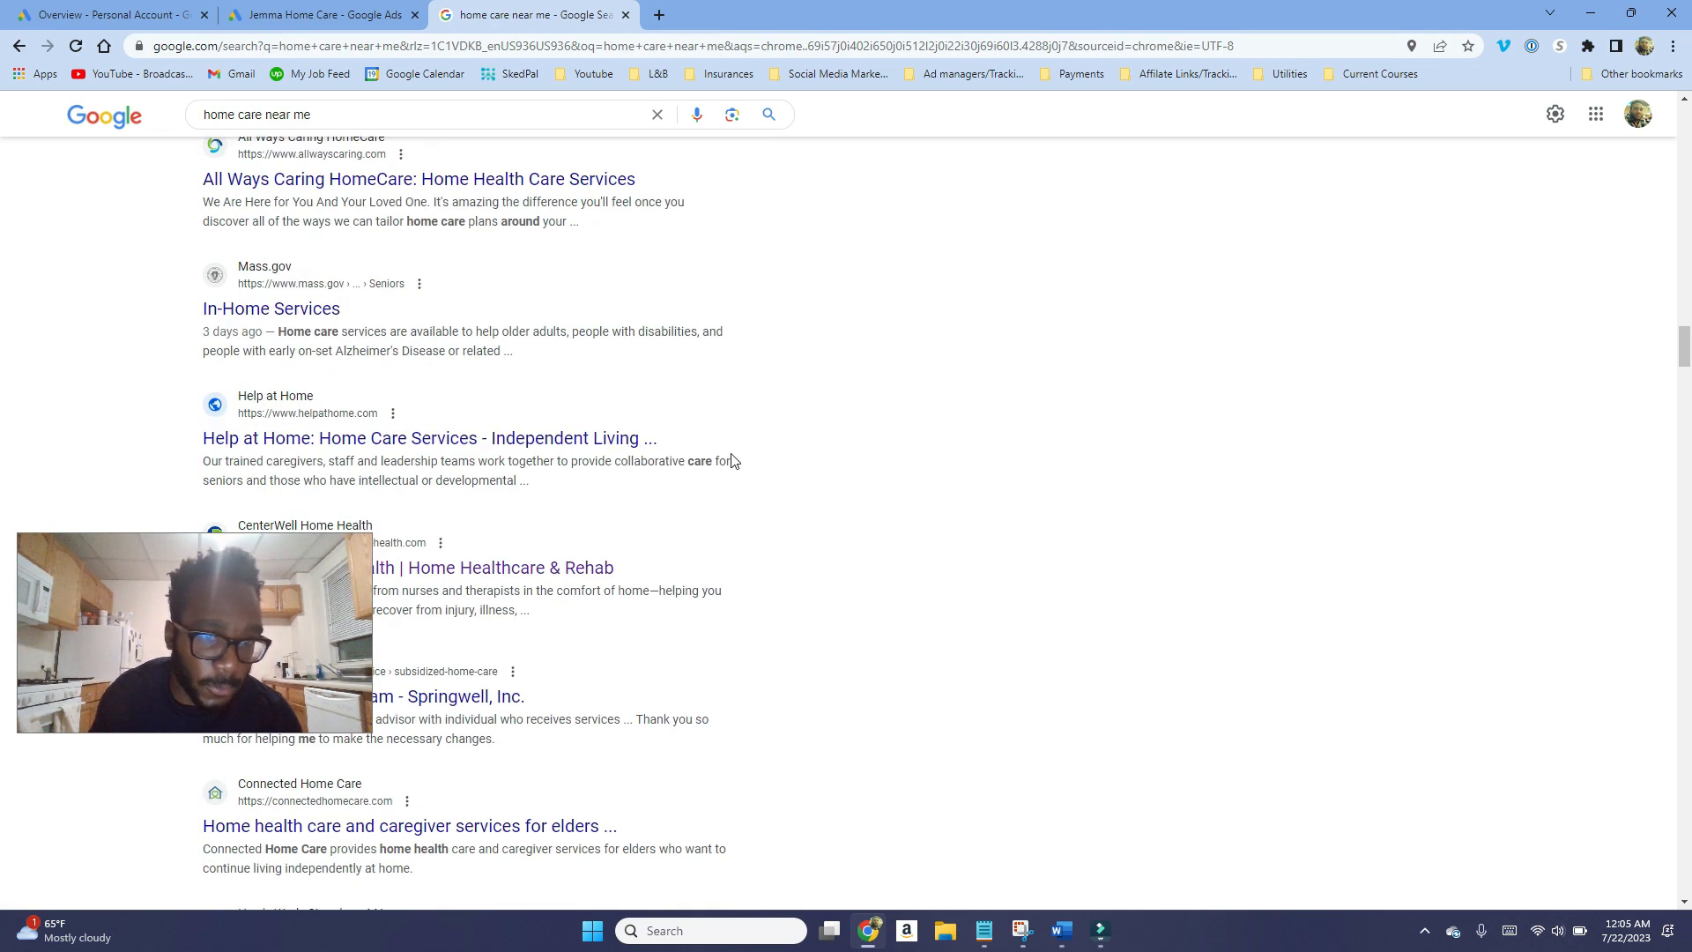
scroll(732, 462, "down", 3)
scroll(732, 466, "down", 9)
scroll(716, 468, "up", 1)
scroll(716, 466, "up", 2)
scroll(718, 494, "down", 11)
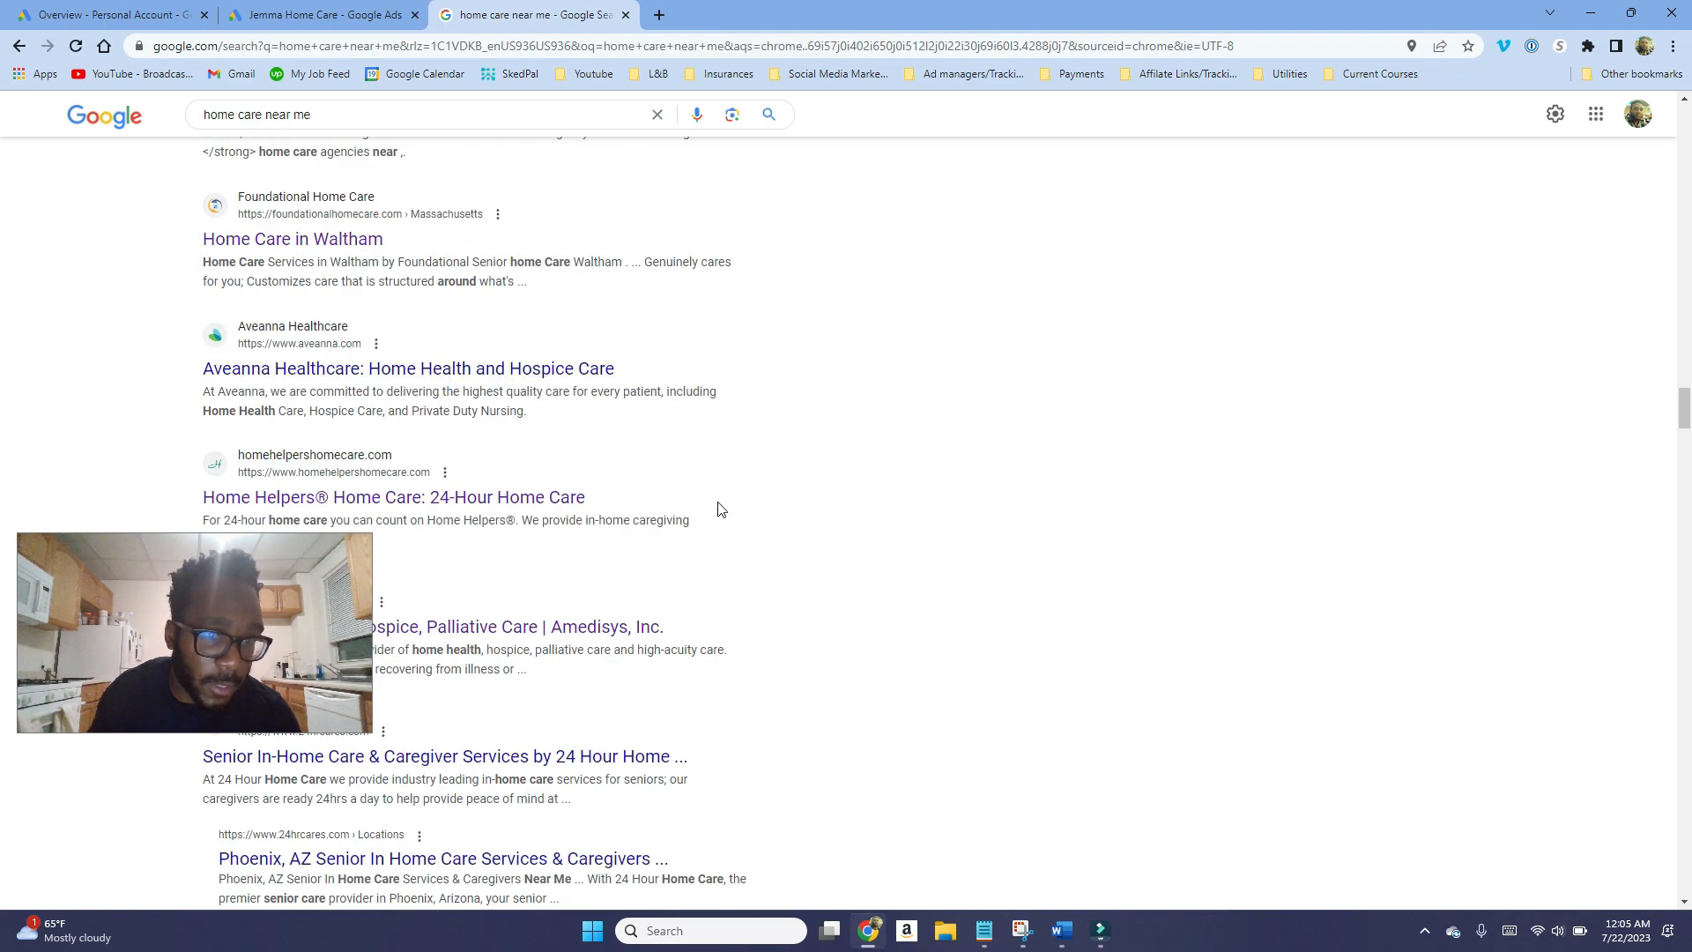
scroll(721, 511, "down", 20)
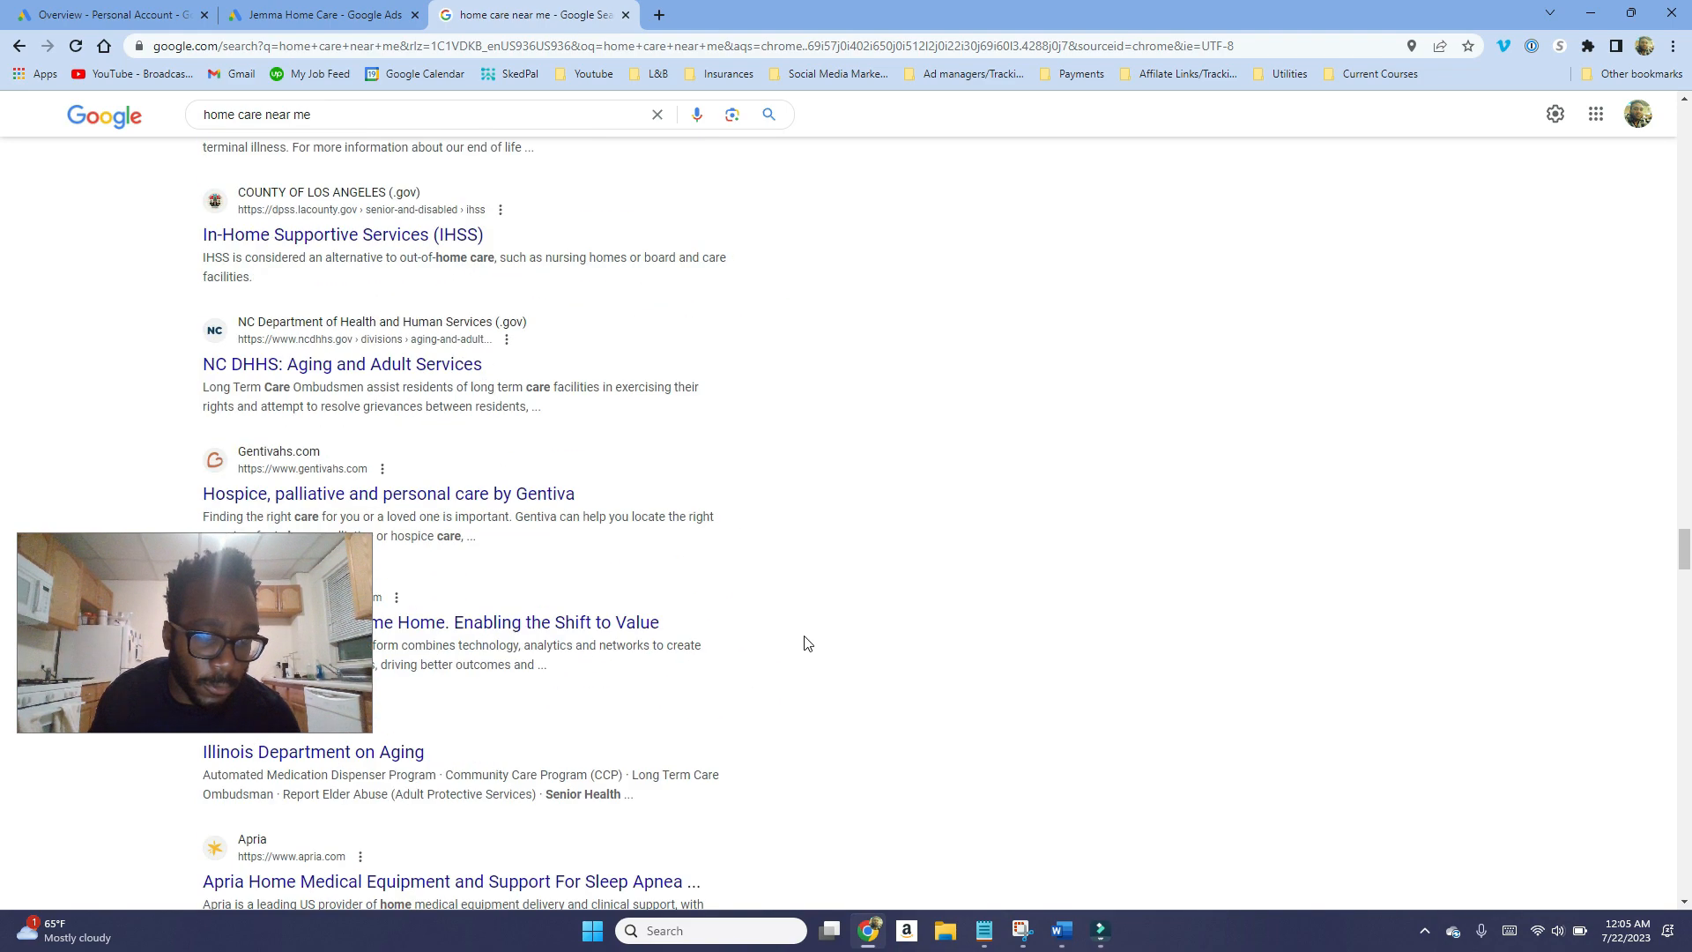
scroll(802, 648, "down", 8)
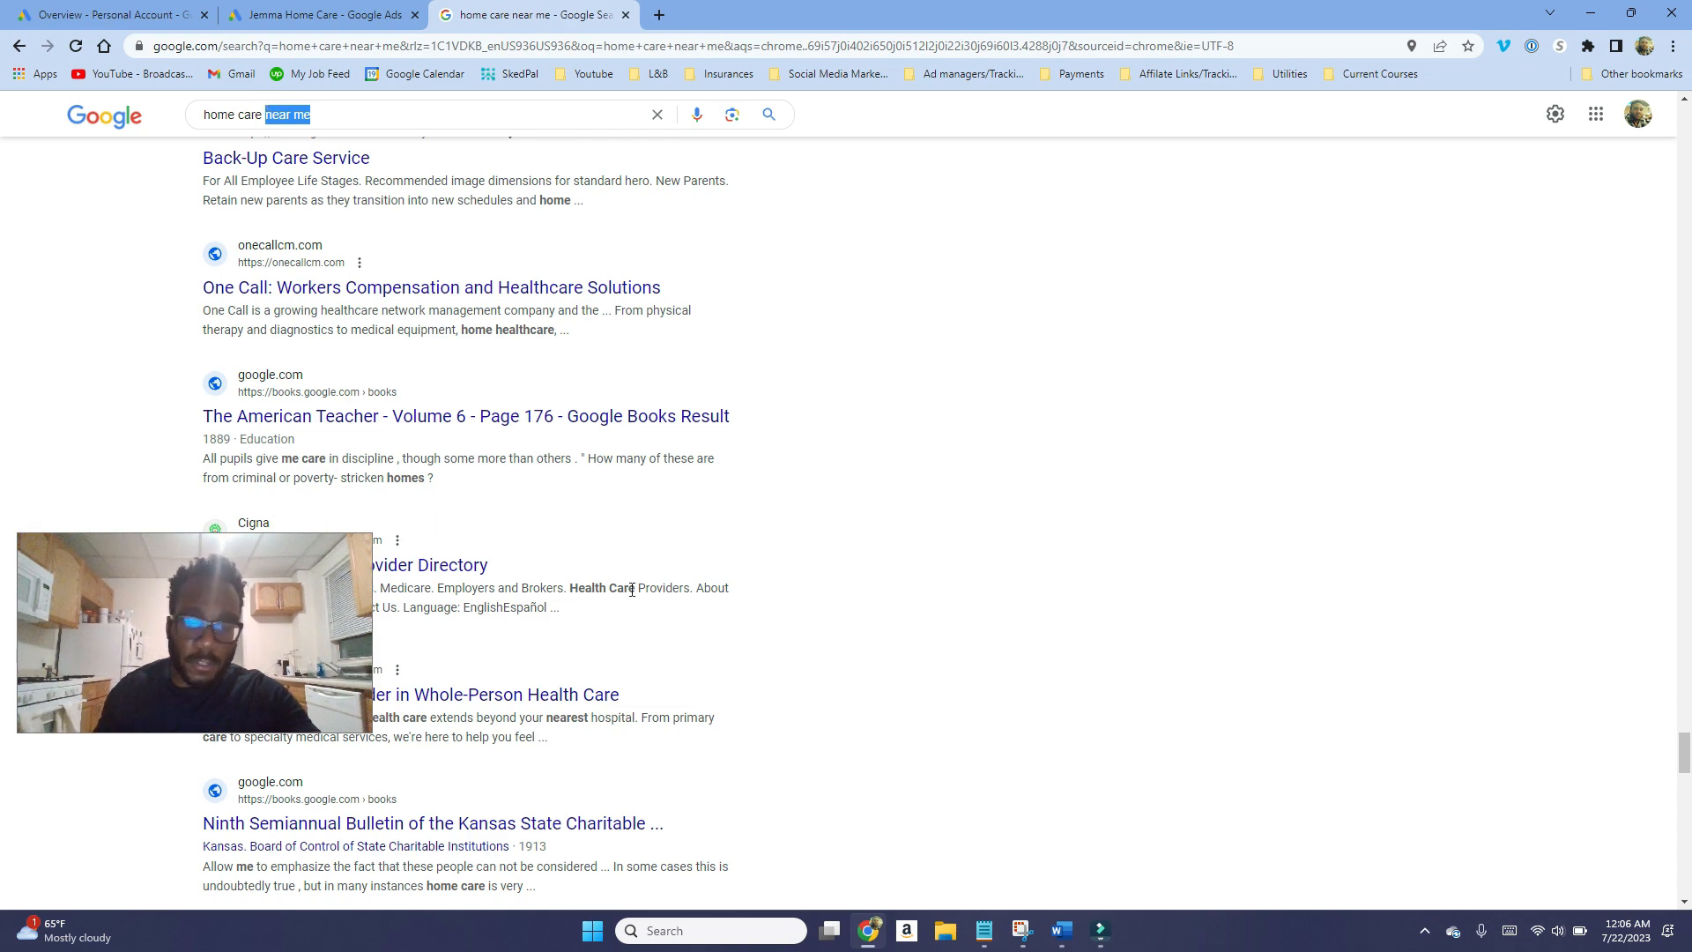
Examine the remaining organic results further down the "home care near me" results page for more ad wording ideas.
scroll(969, 775, "down", 2)
scroll(987, 790, "down", 1)
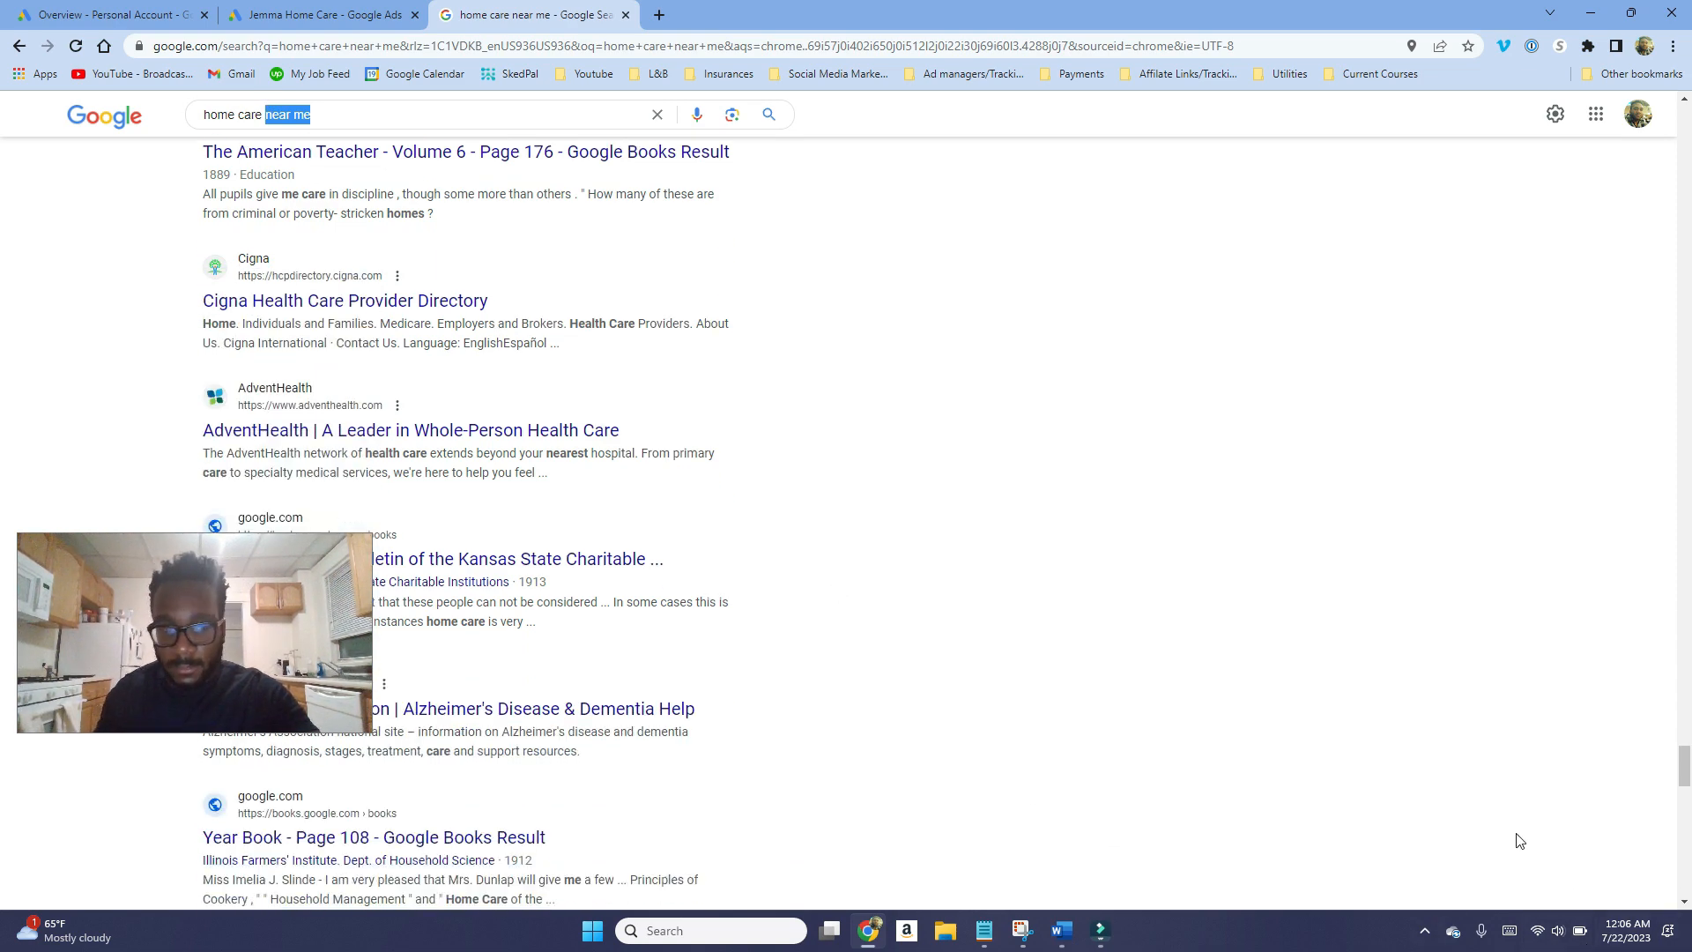
scroll(1093, 769, "down", 5)
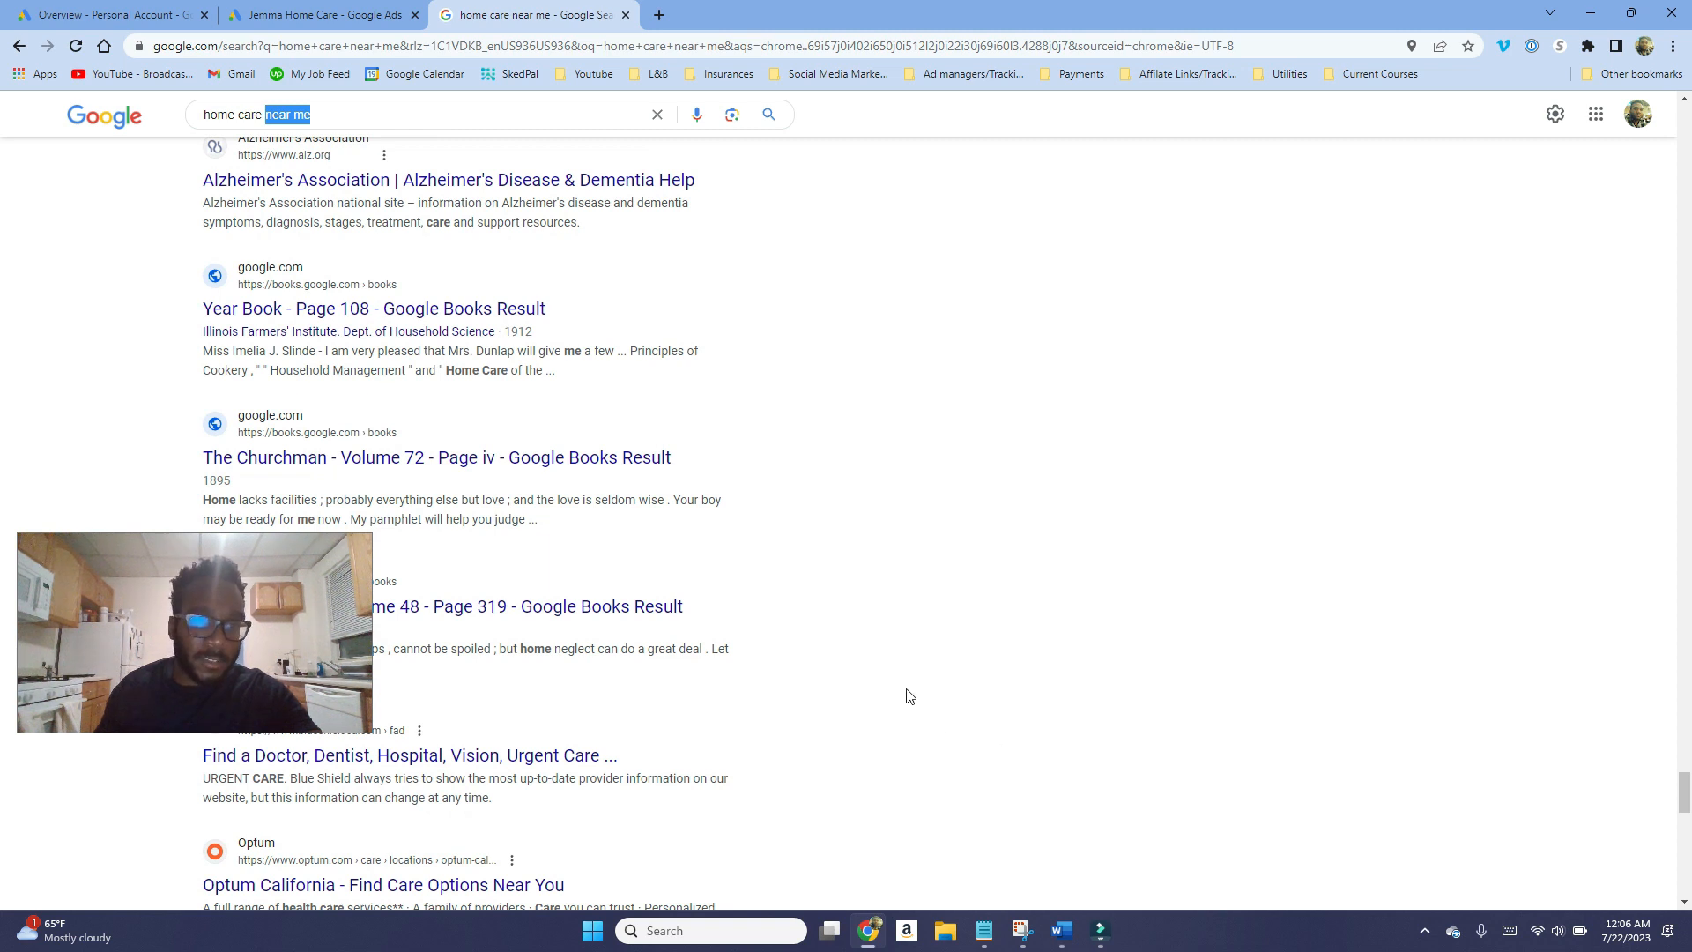
scroll(890, 677, "down", 2)
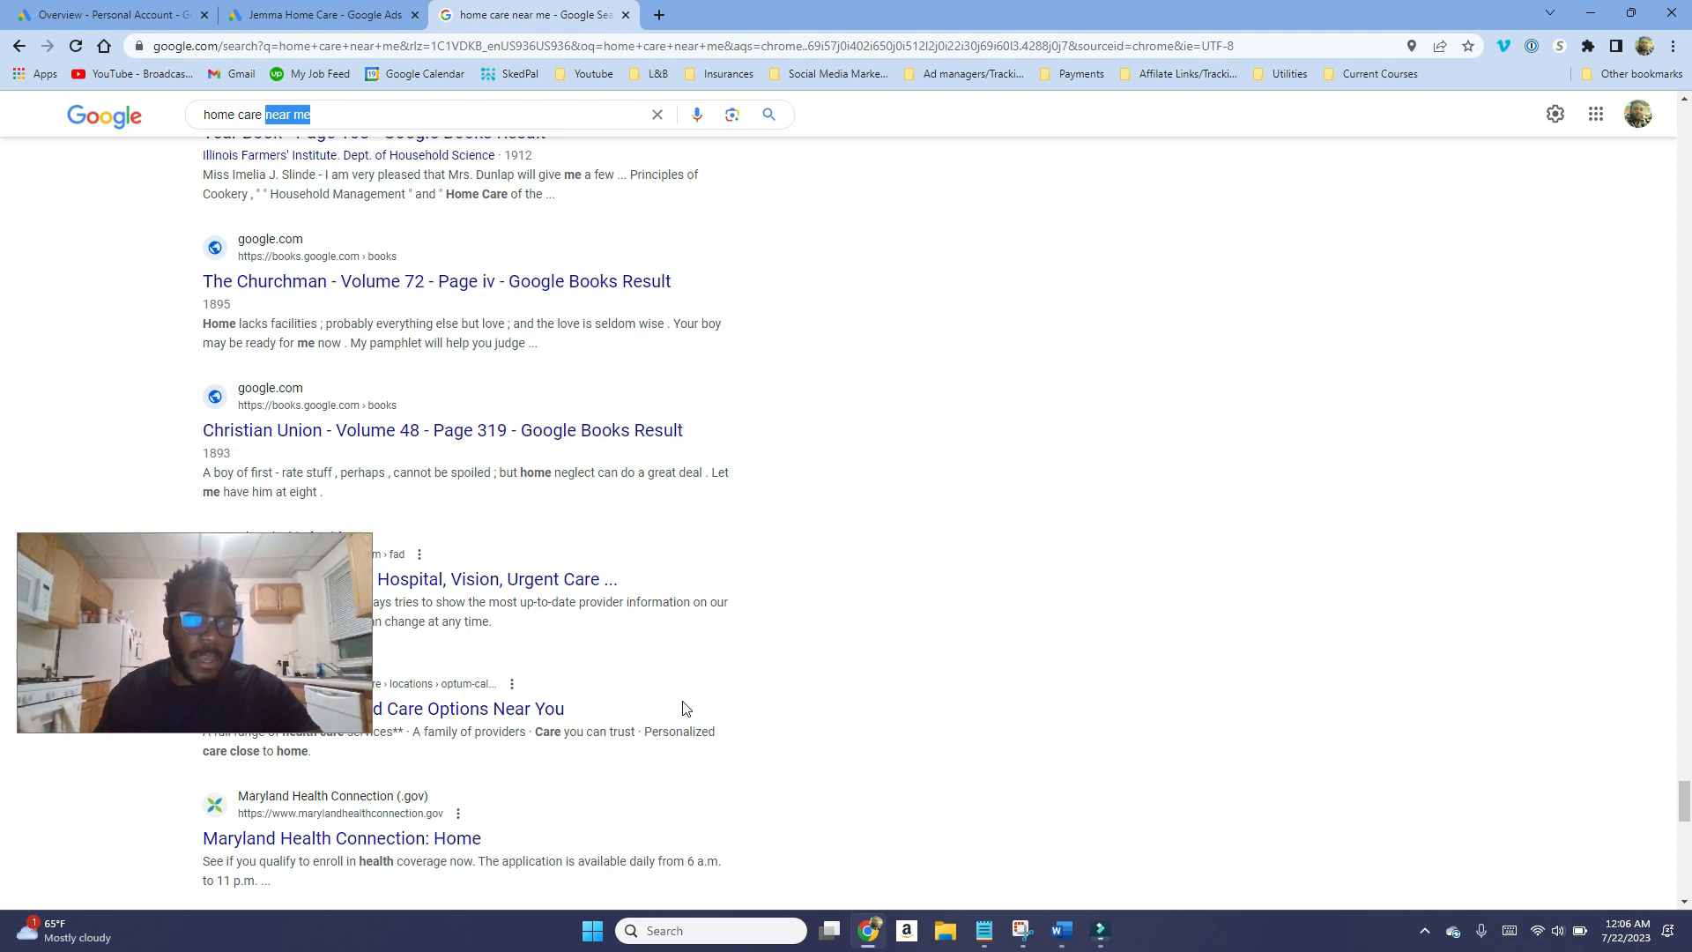
scroll(681, 718, "down", 4)
scroll(684, 722, "down", 13)
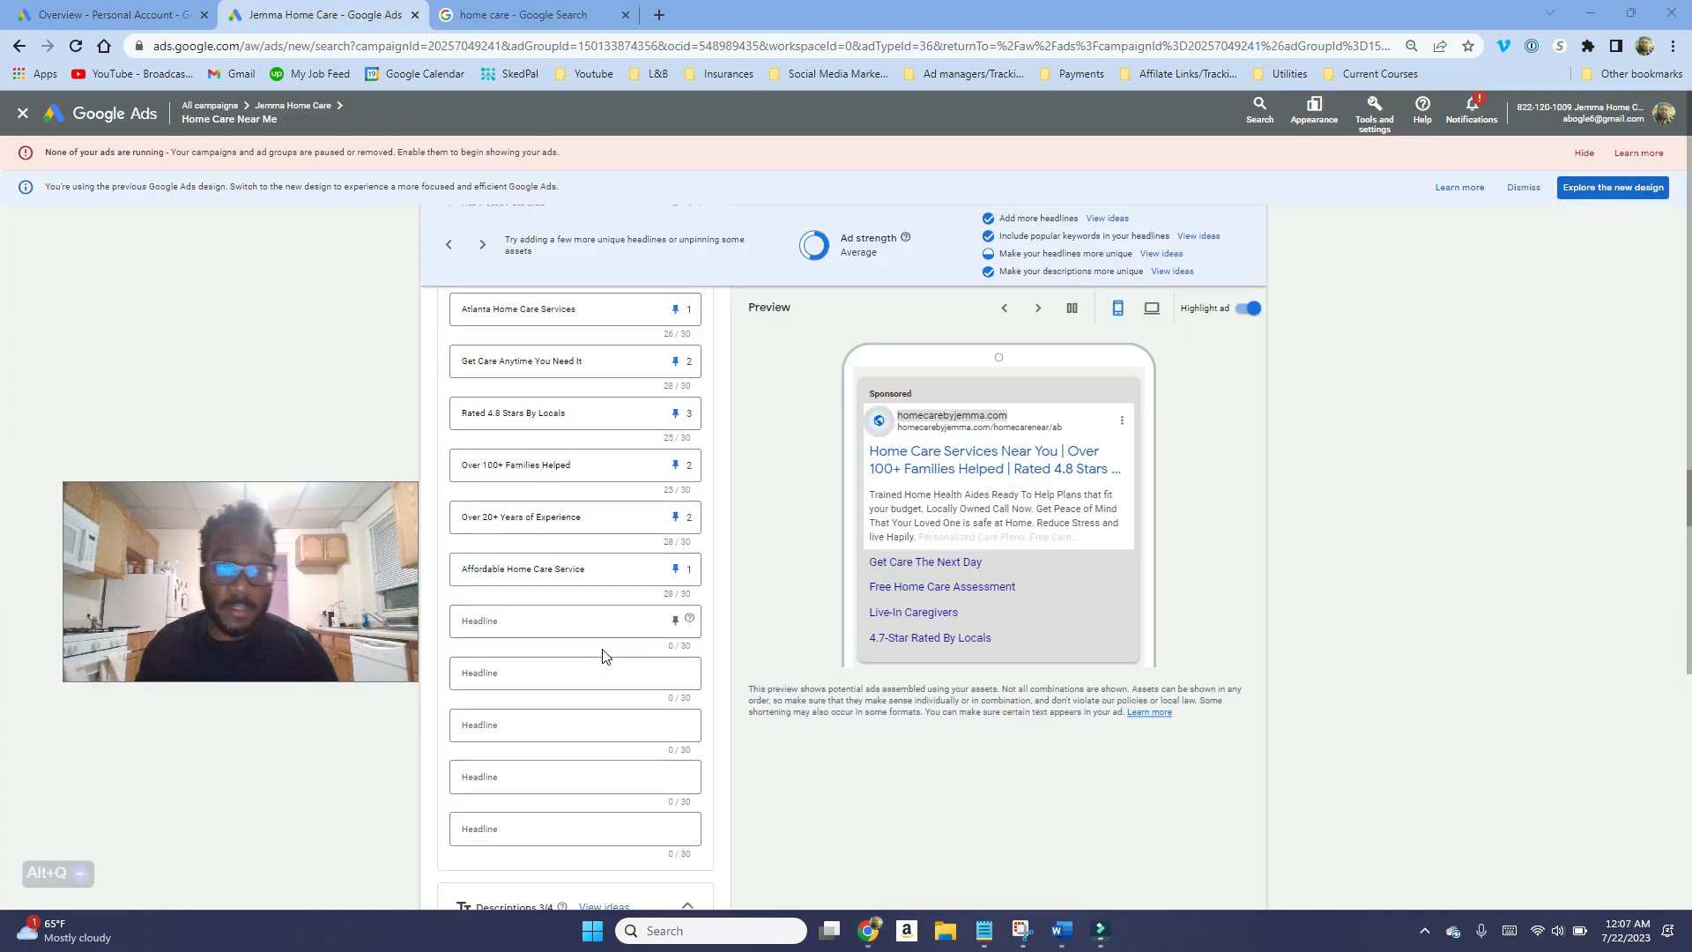
Add the headline "{LOCATION(City):MA} Home Care", using location insertion at city level with MA as the default text.
left_click(563, 612)
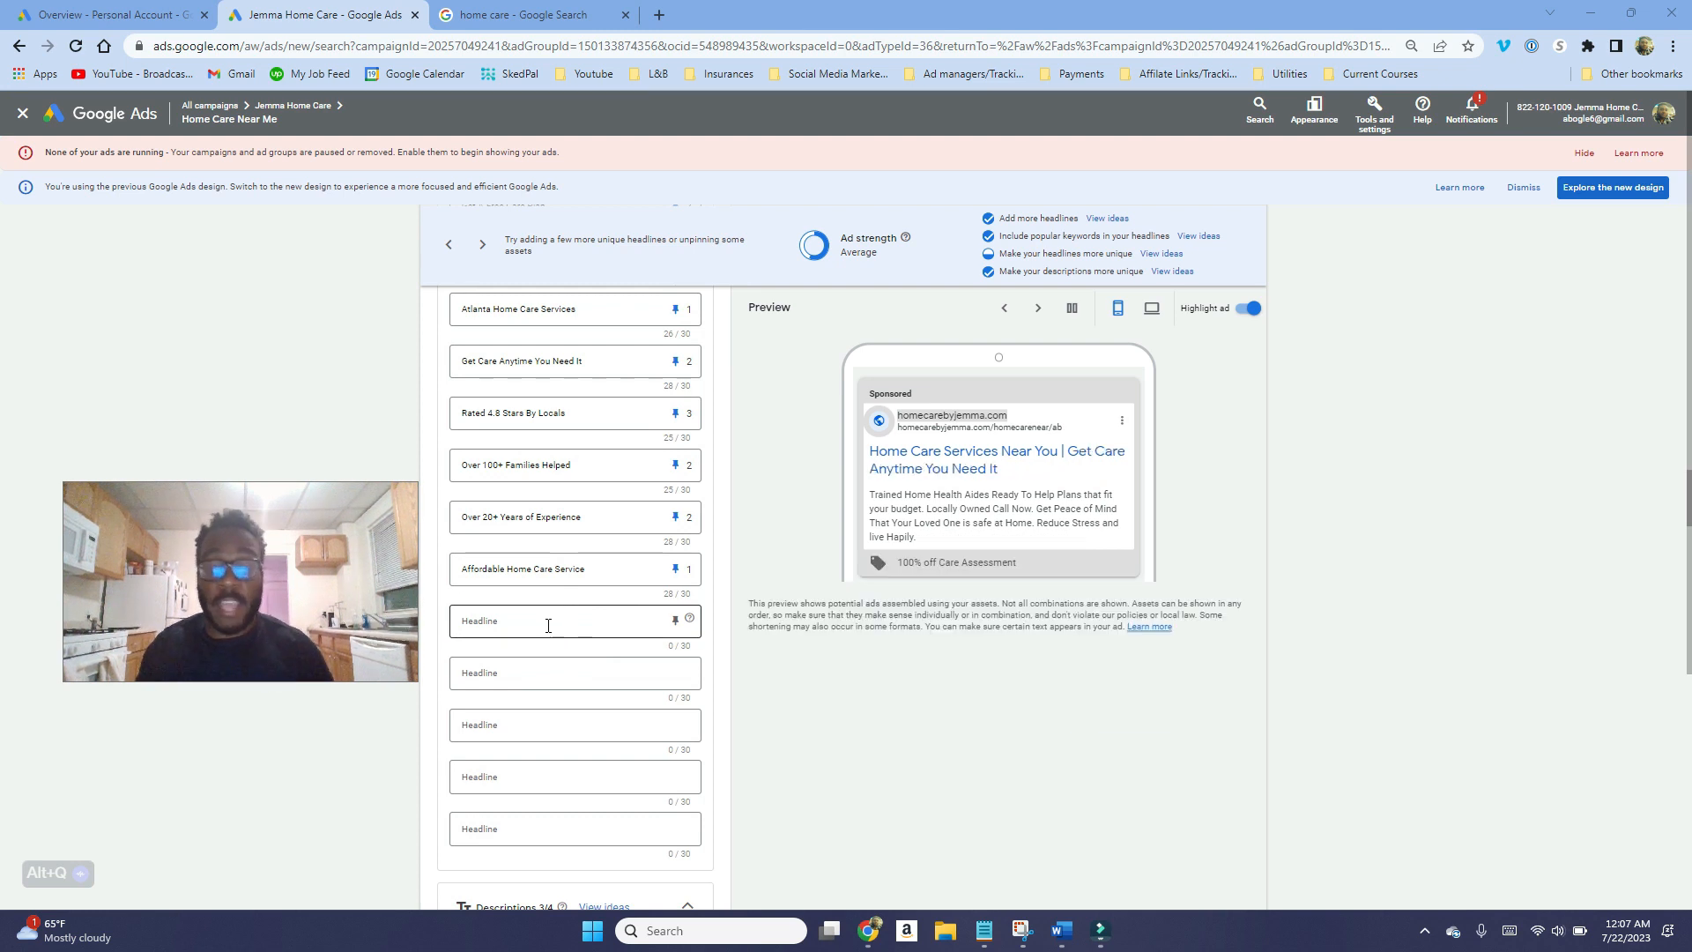
left_click(548, 622)
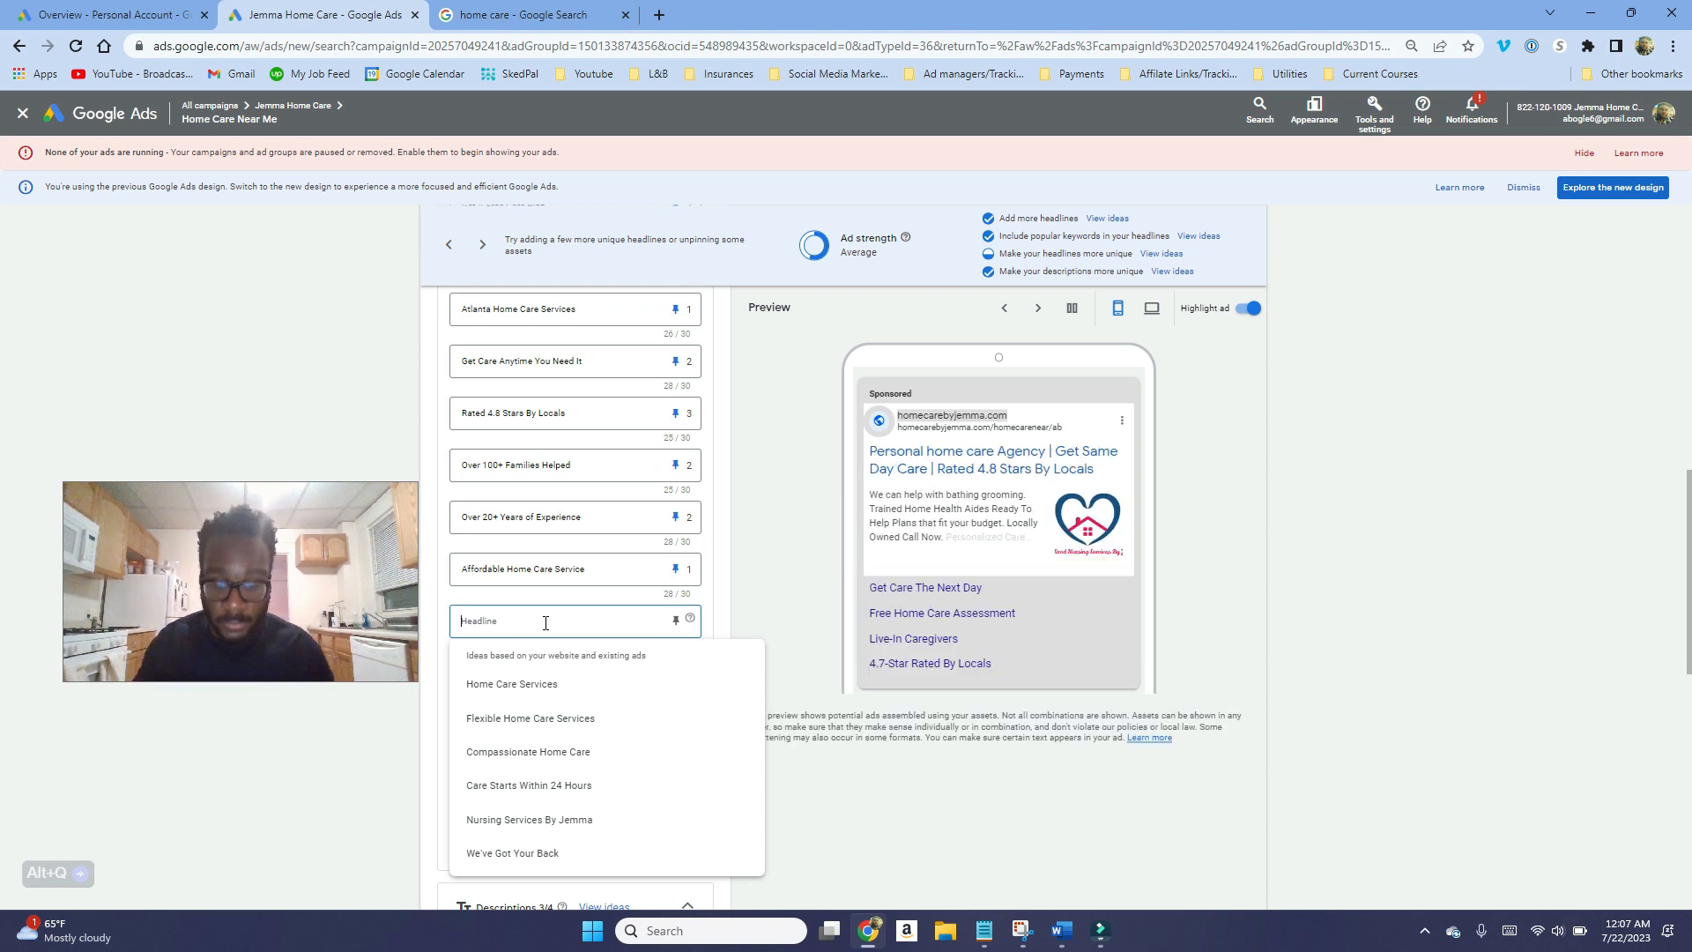
type("{")
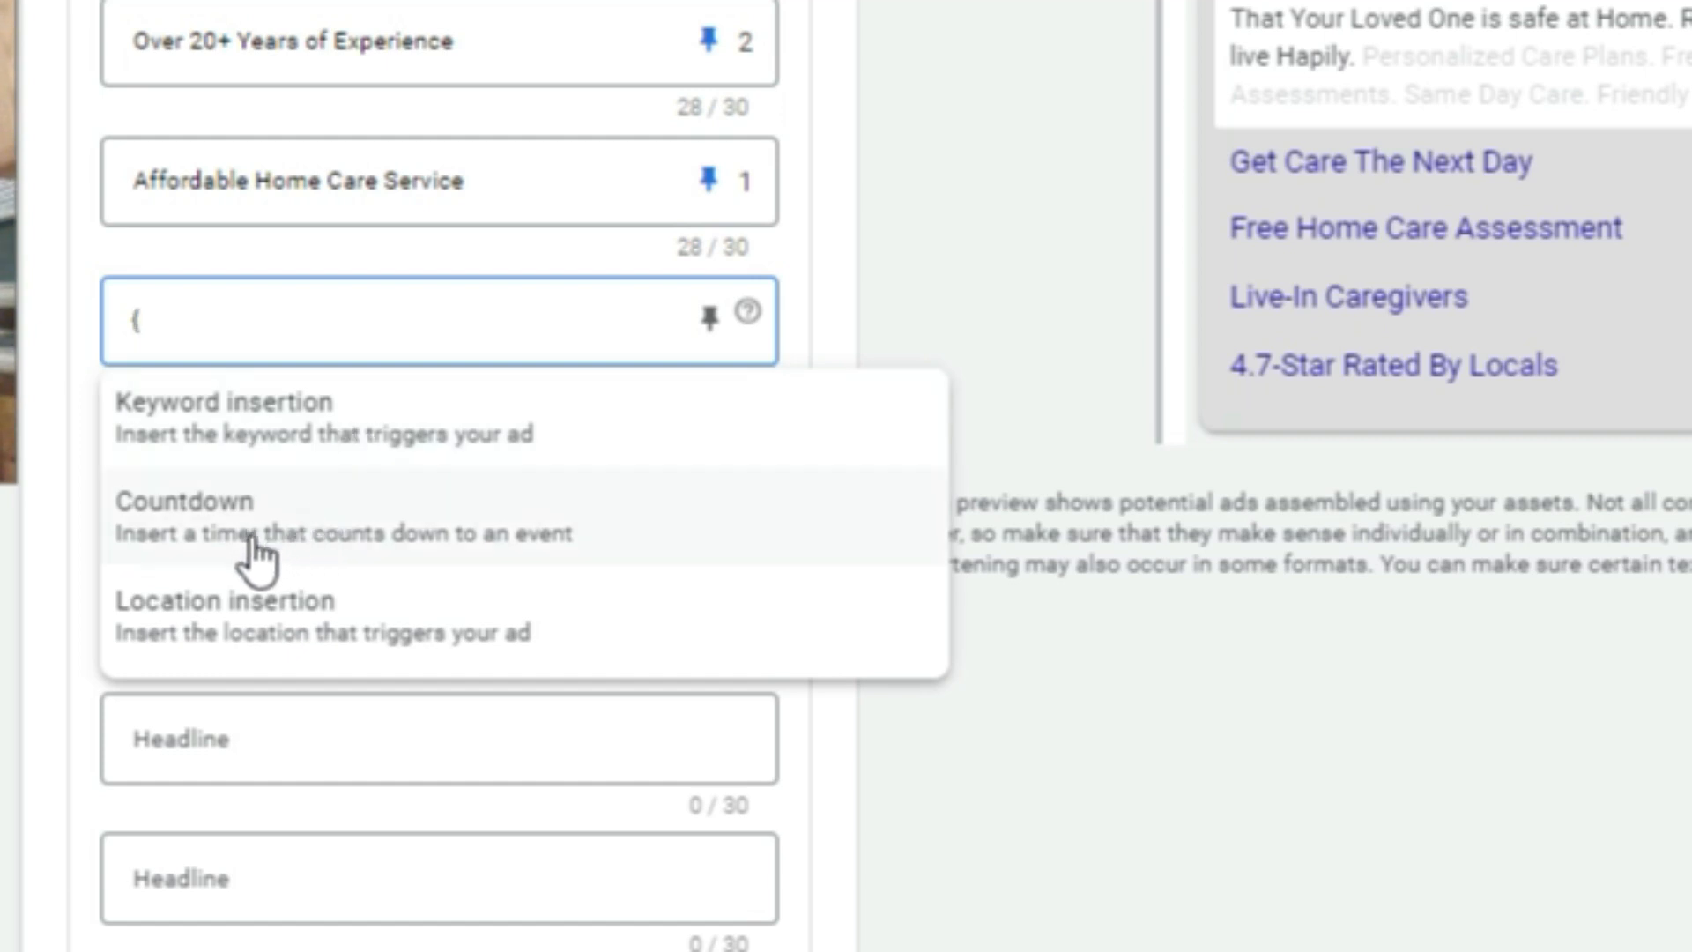
left_click(242, 618)
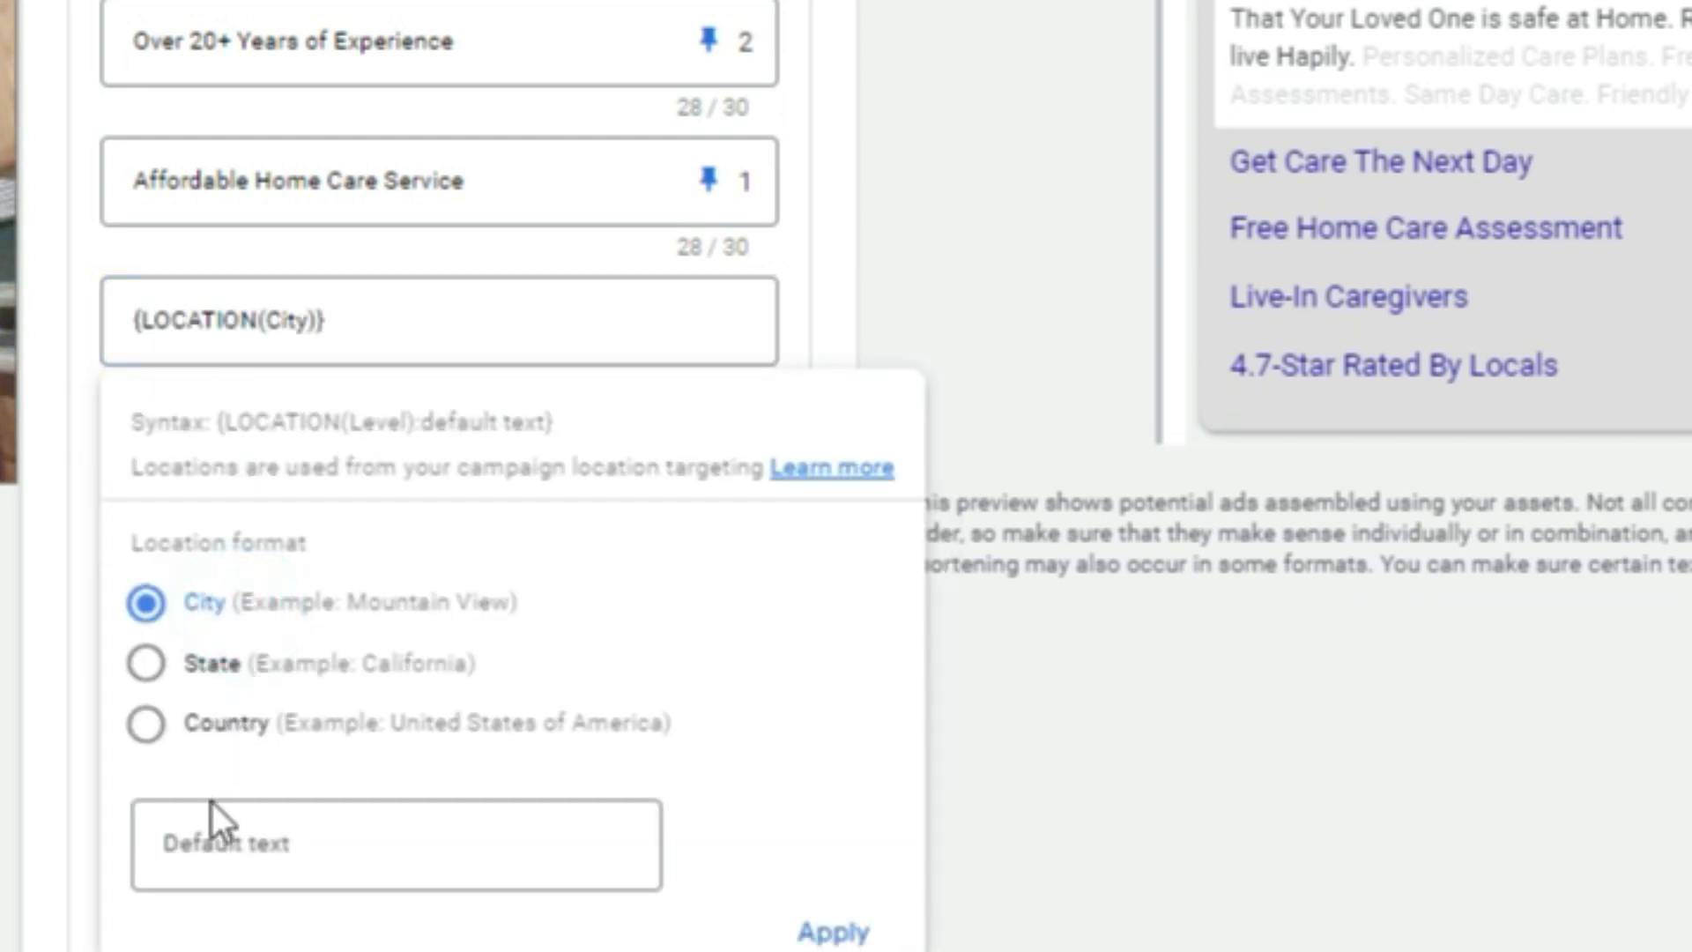
left_click(218, 843)
type("MA")
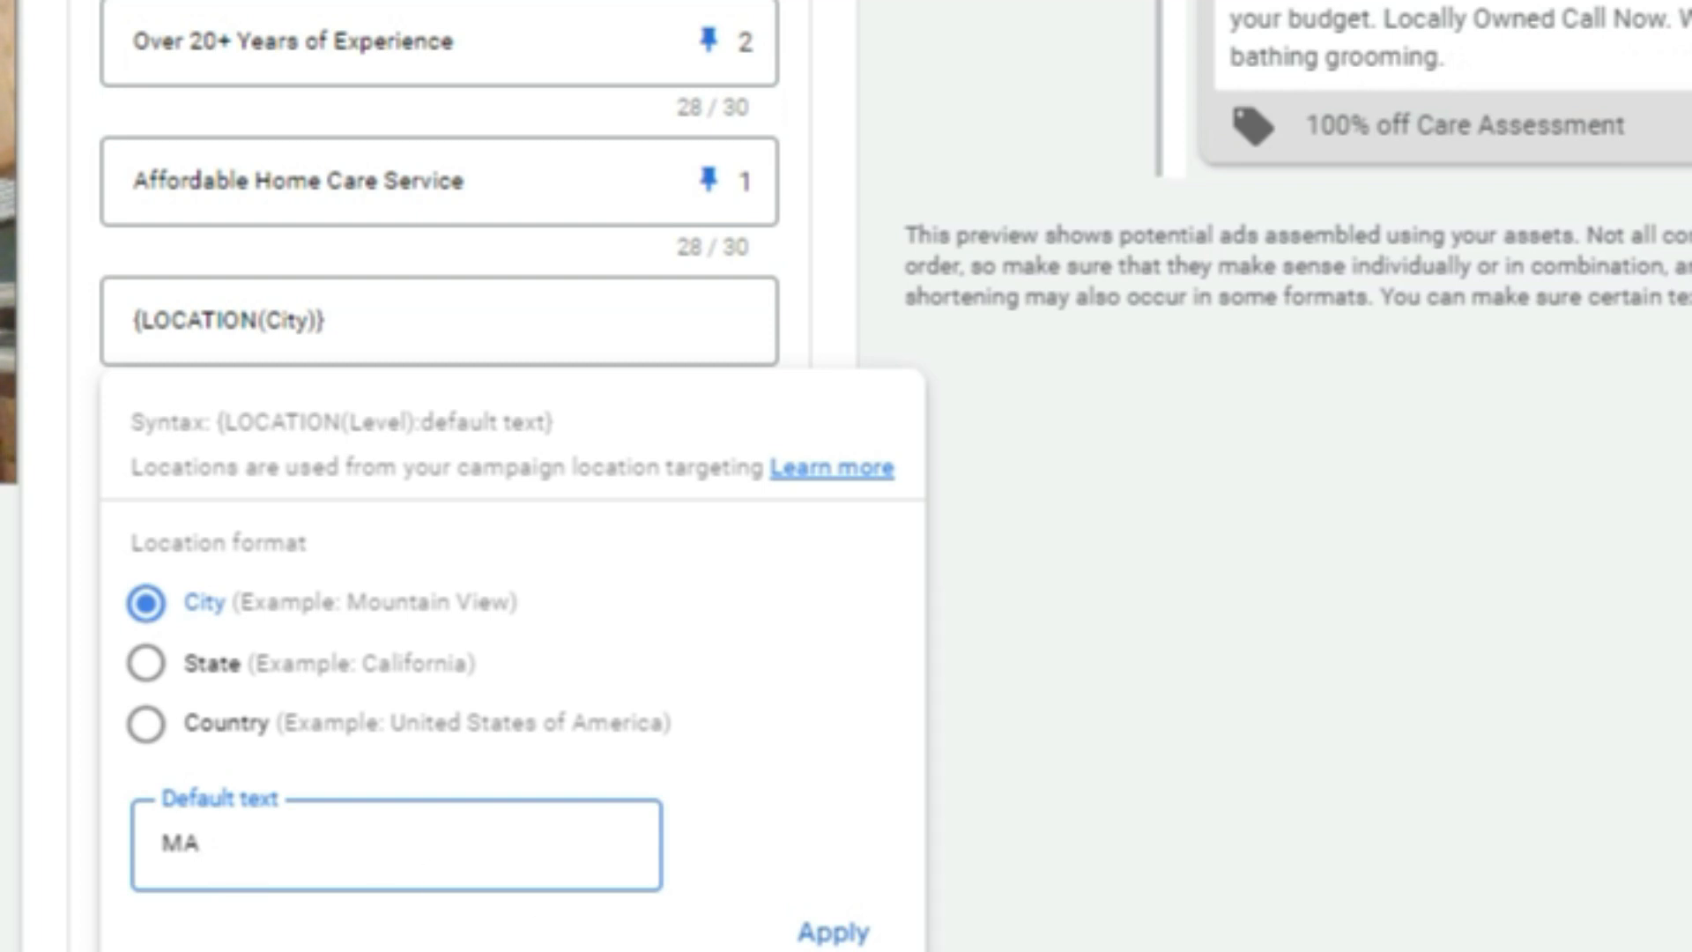
left_click(833, 932)
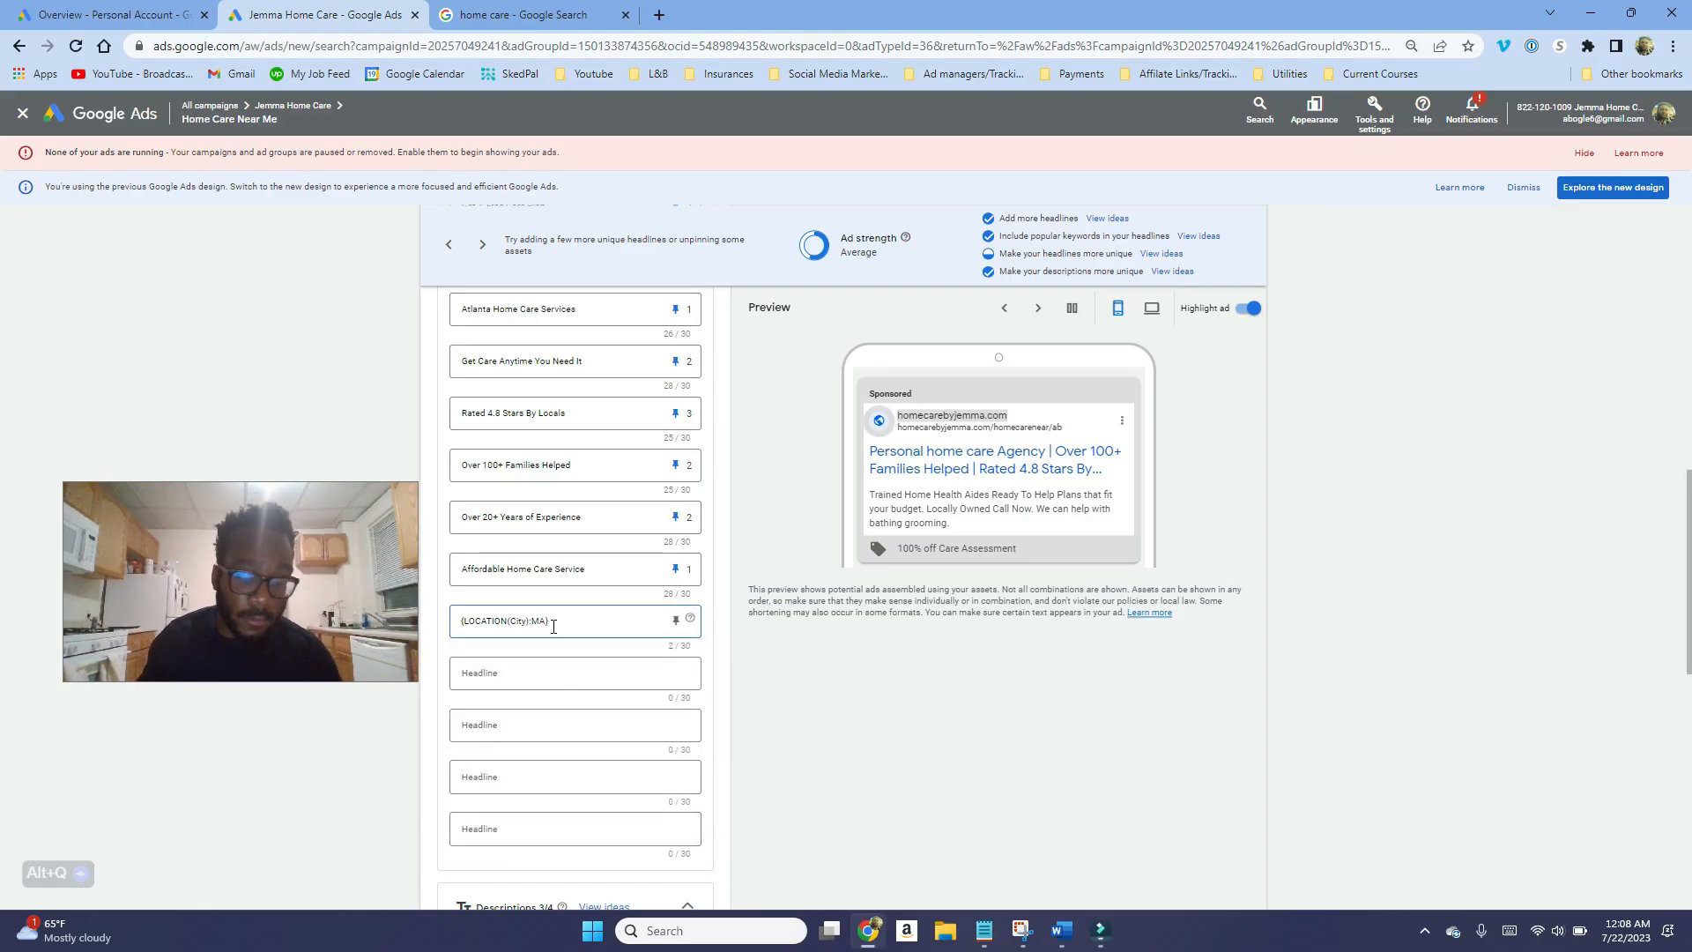
type("Home Care")
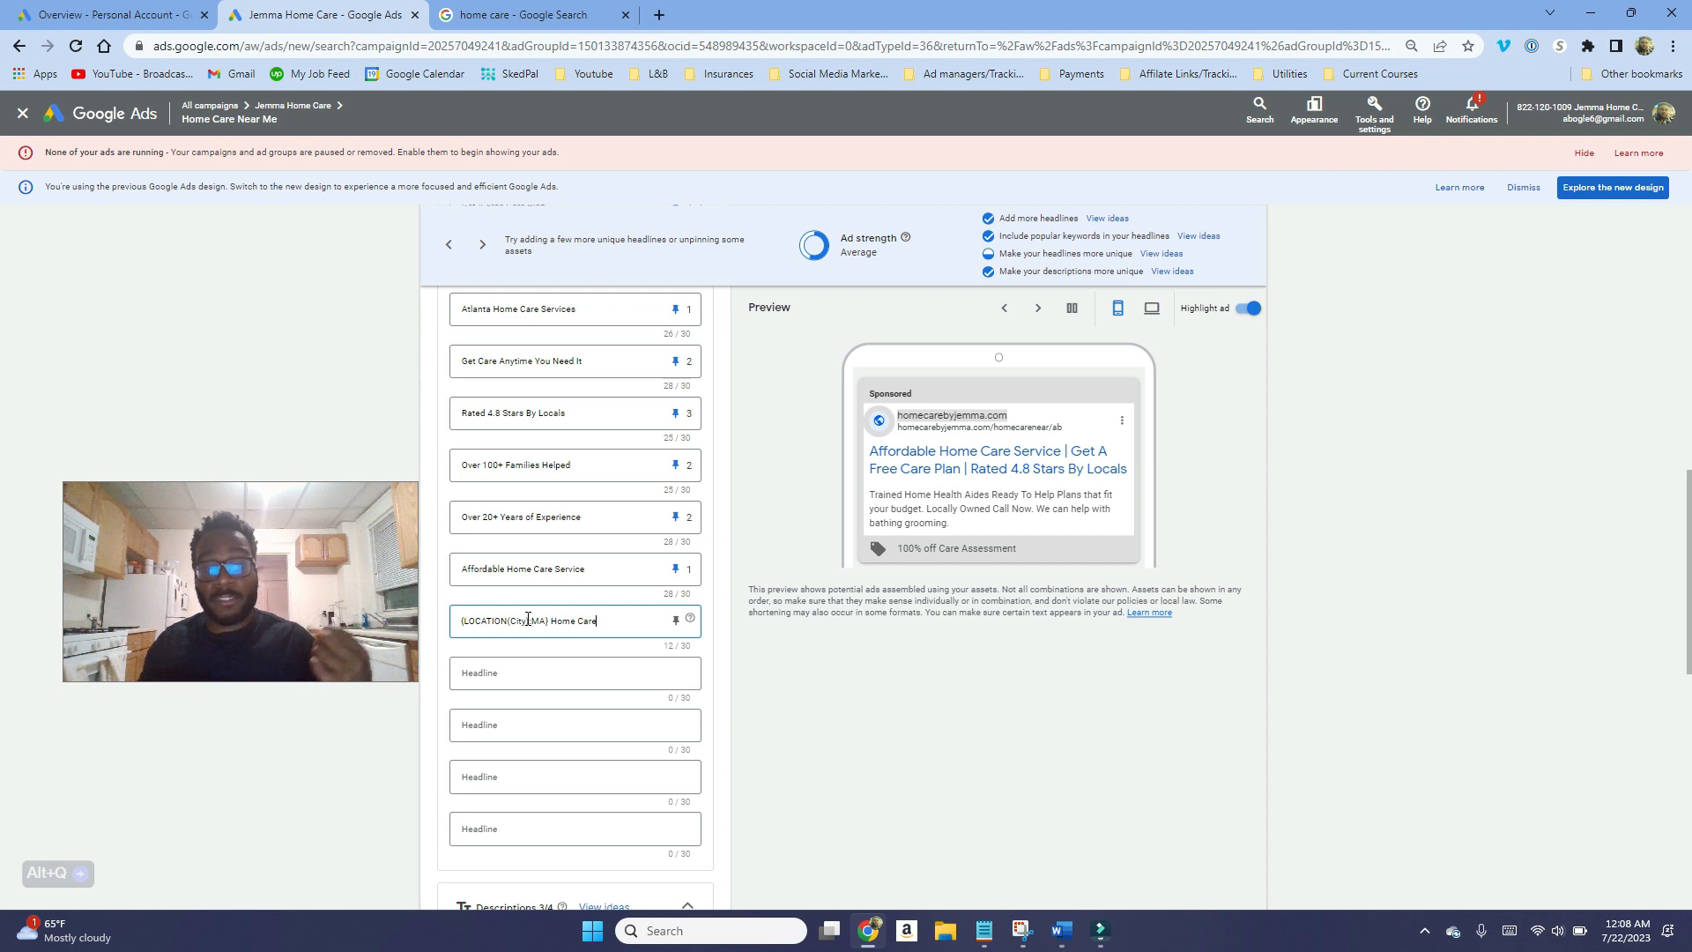
Review the existing pinned headlines and highlight the text of "Rated 4.8 Stars By Locals".
scroll(528, 618, "up", 4)
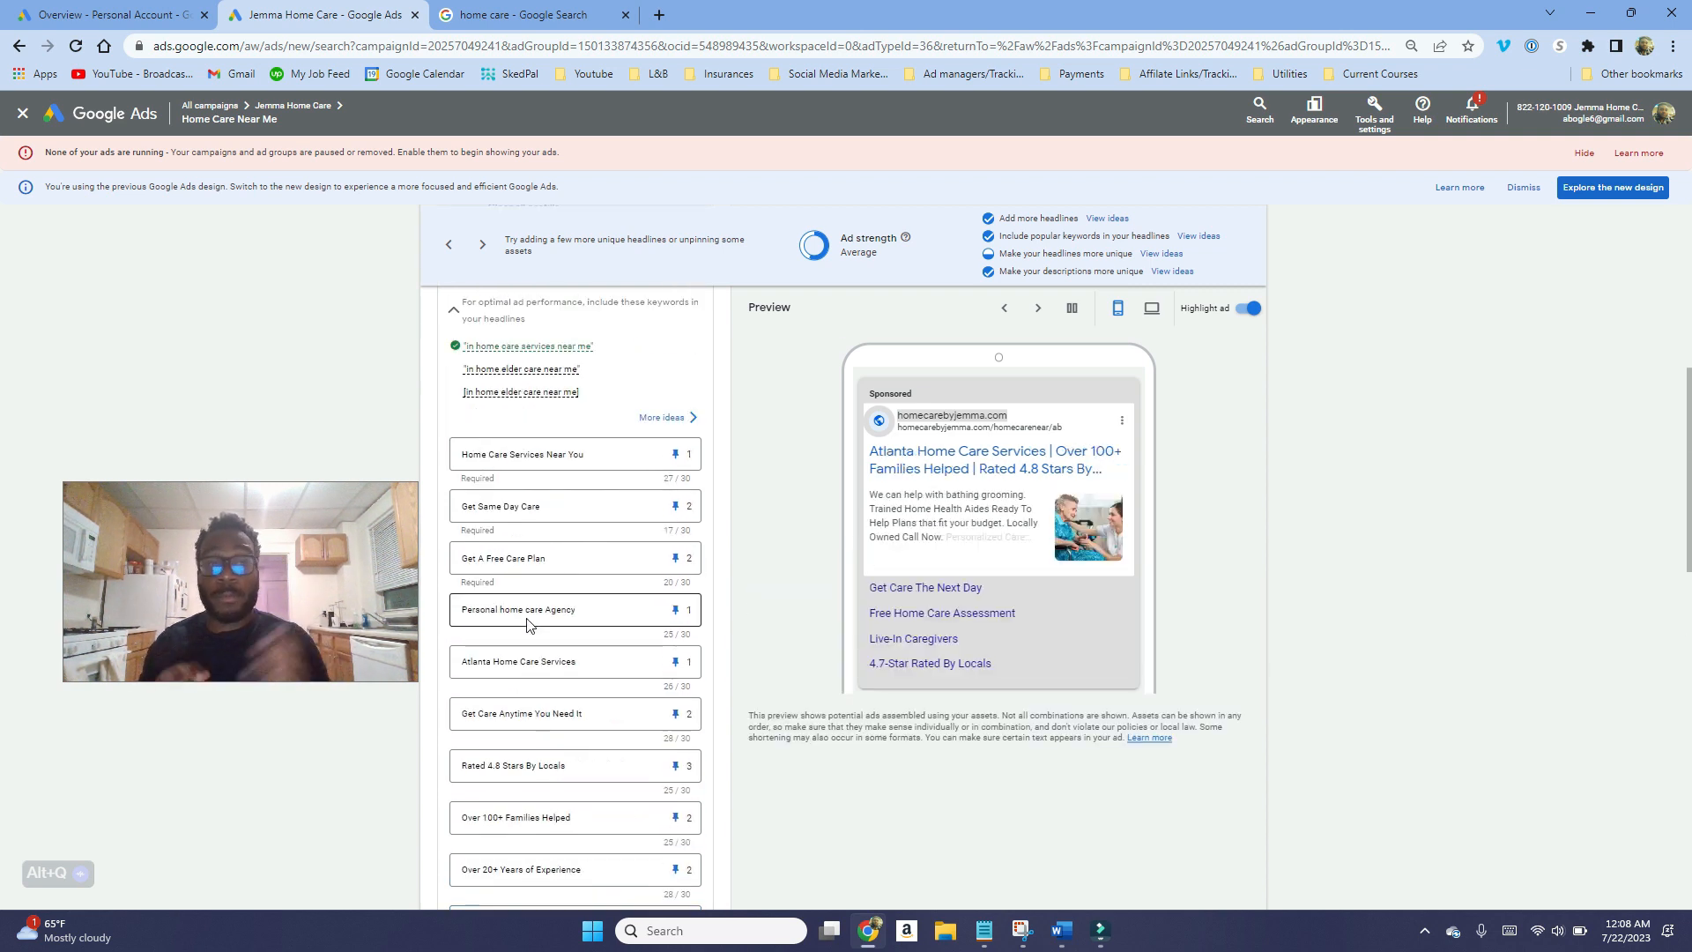
scroll(528, 624, "down", 2)
left_click_drag(560, 625, 427, 637)
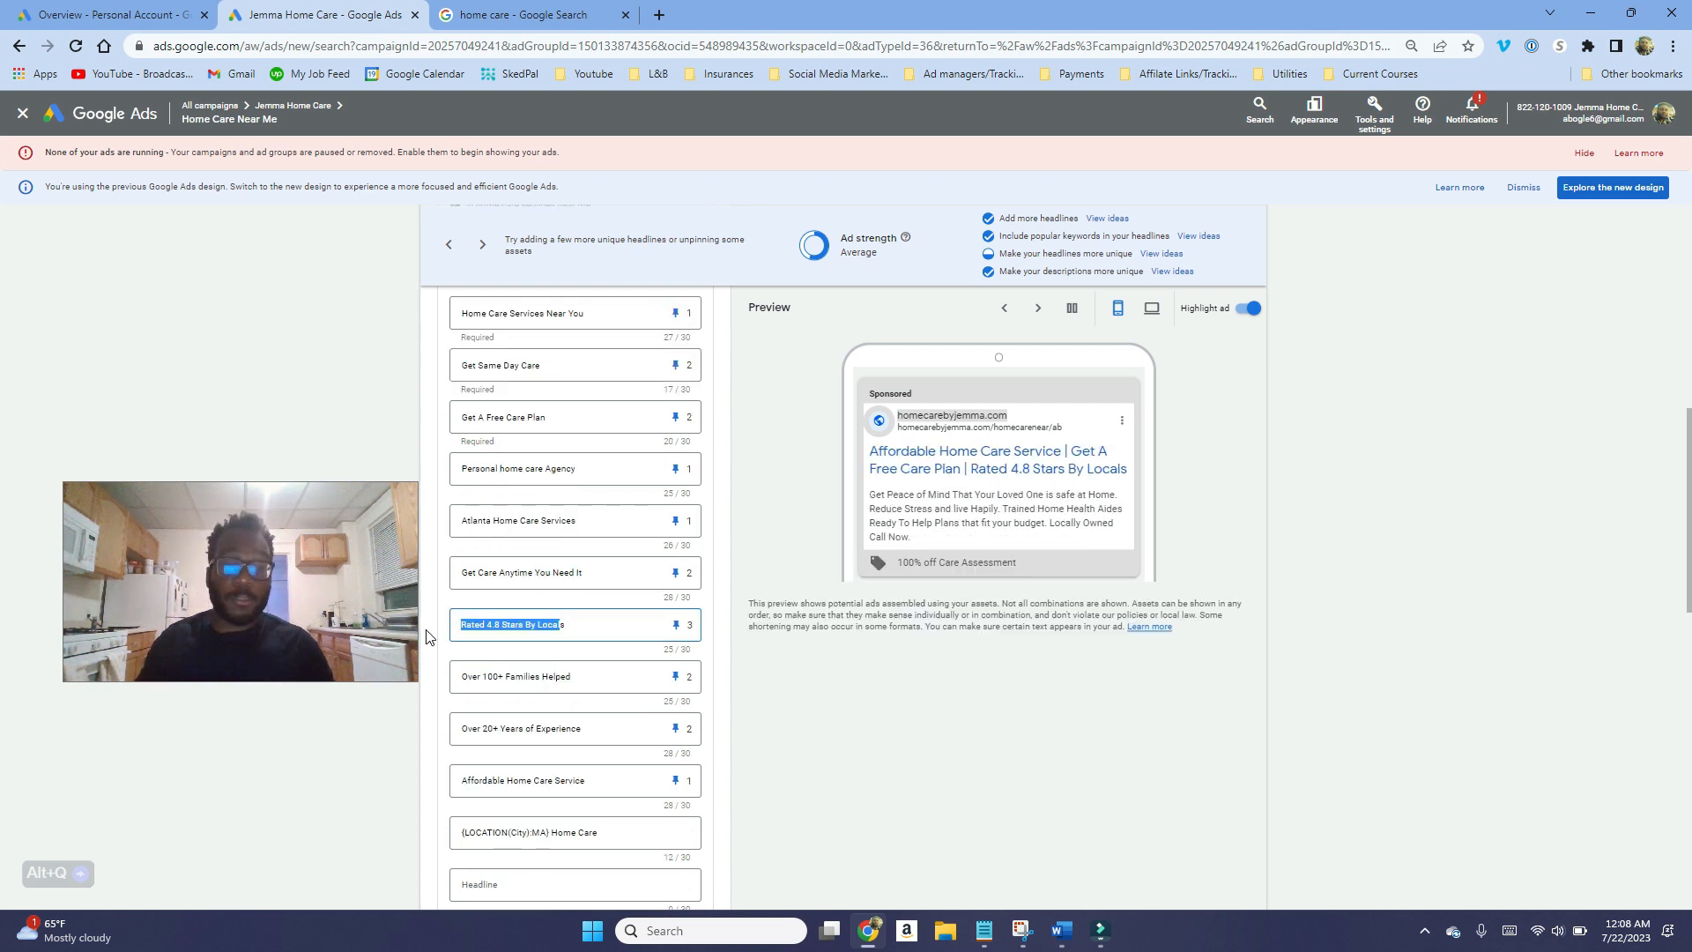